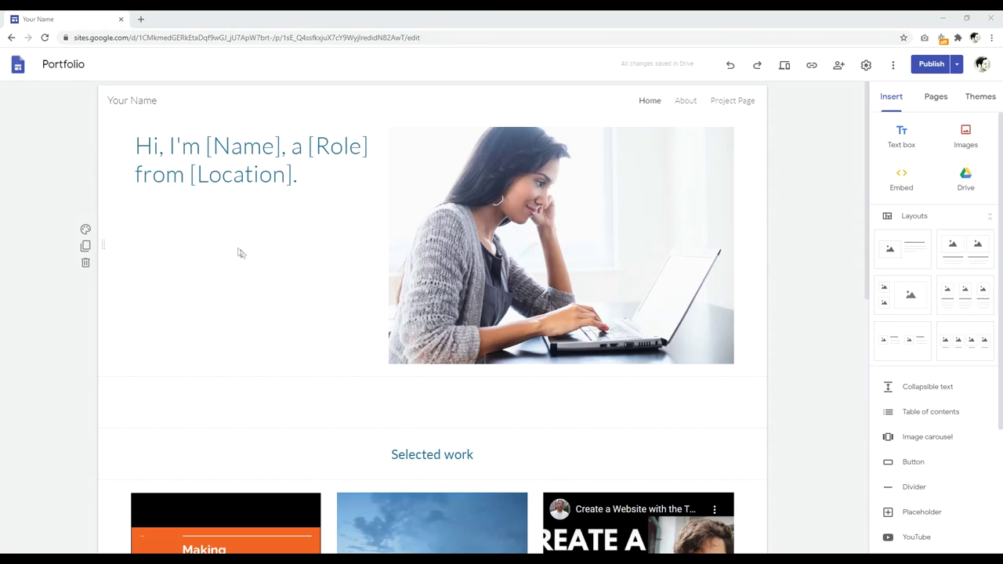
Add a text box containing "feohlfioewhf" below the introduction heading on the portfolio's home page
double_click(240, 250)
click(239, 255)
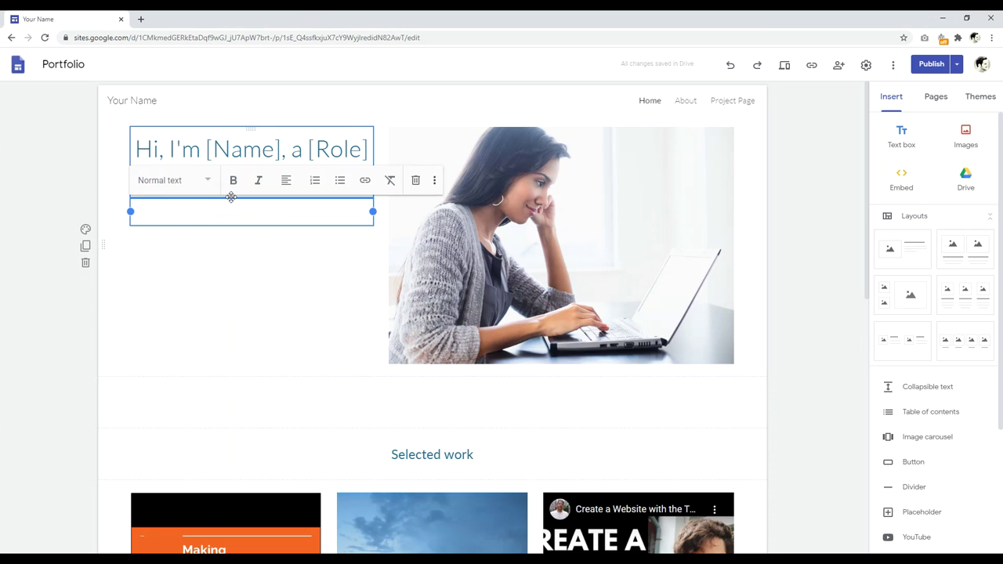
text(feohlfioewhf)
click(240, 291)
click(208, 156)
click(207, 246)
Try to move the project picture in the Selected work section to the start of its row
scroll(385, 412, down, 3)
click(383, 401)
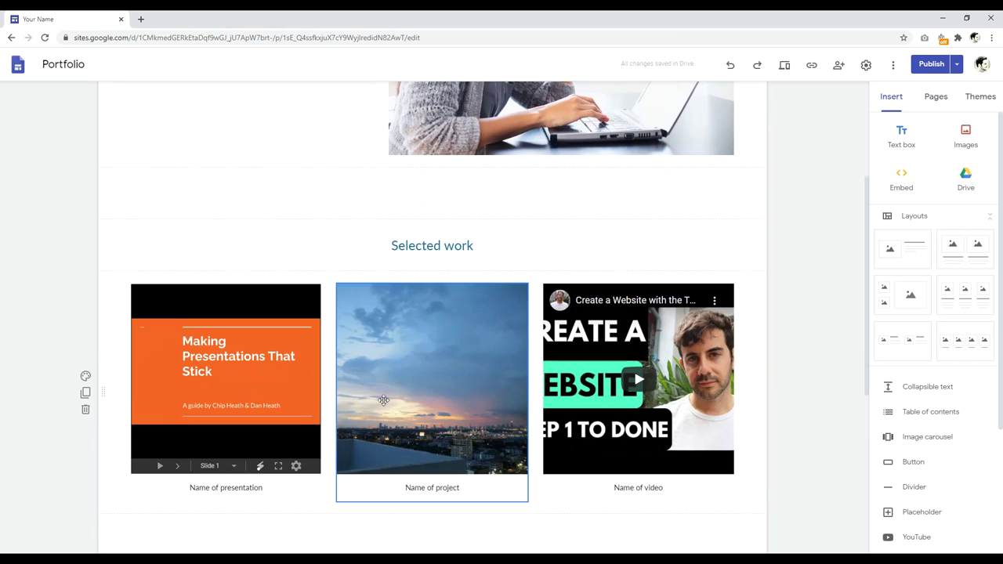
drag(409, 353, 118, 352)
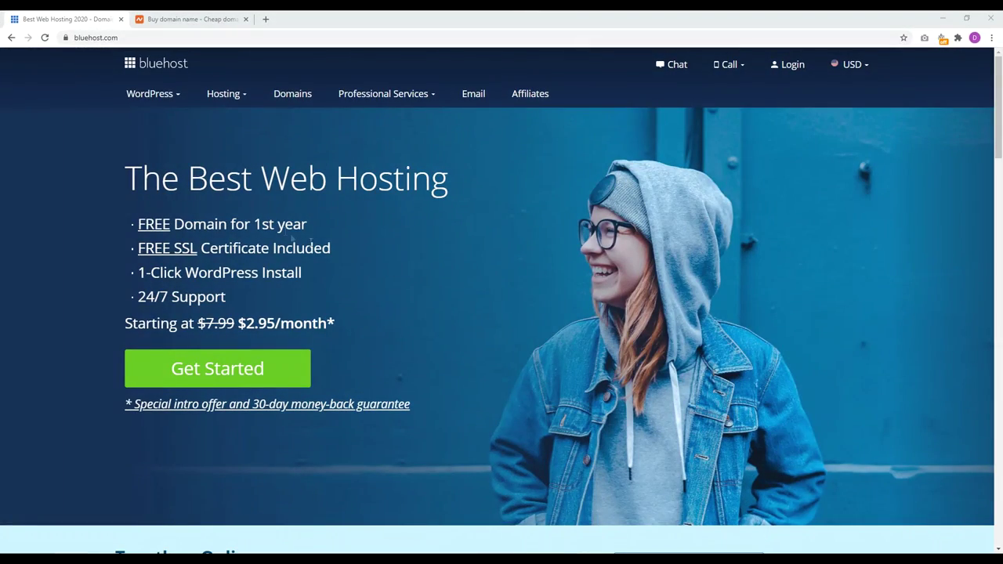
Examine Bluehost's free first-year domain offer and the sign-in form on Namecheap's home page
drag(306, 227, 202, 224)
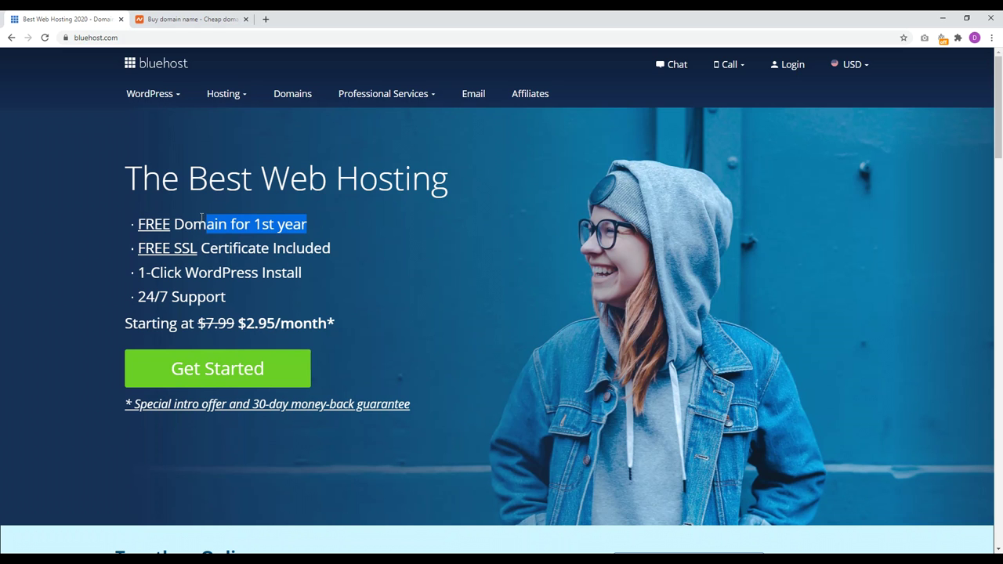
click(181, 19)
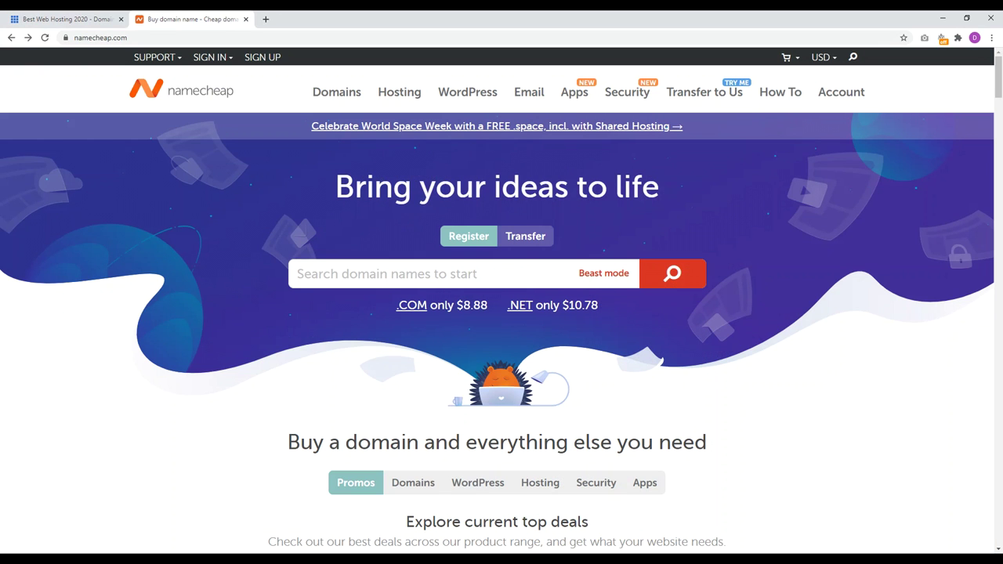
click(210, 57)
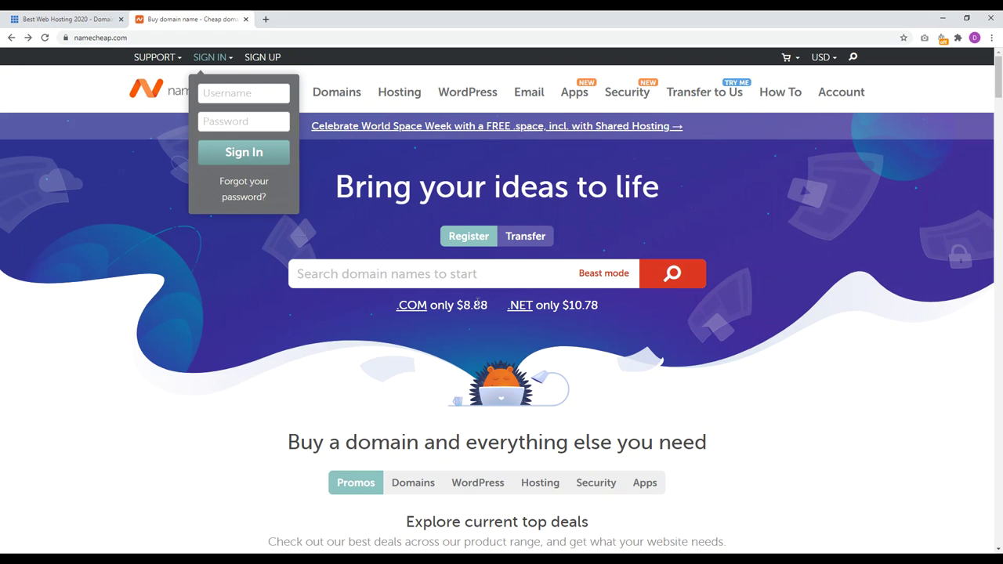
click(67, 19)
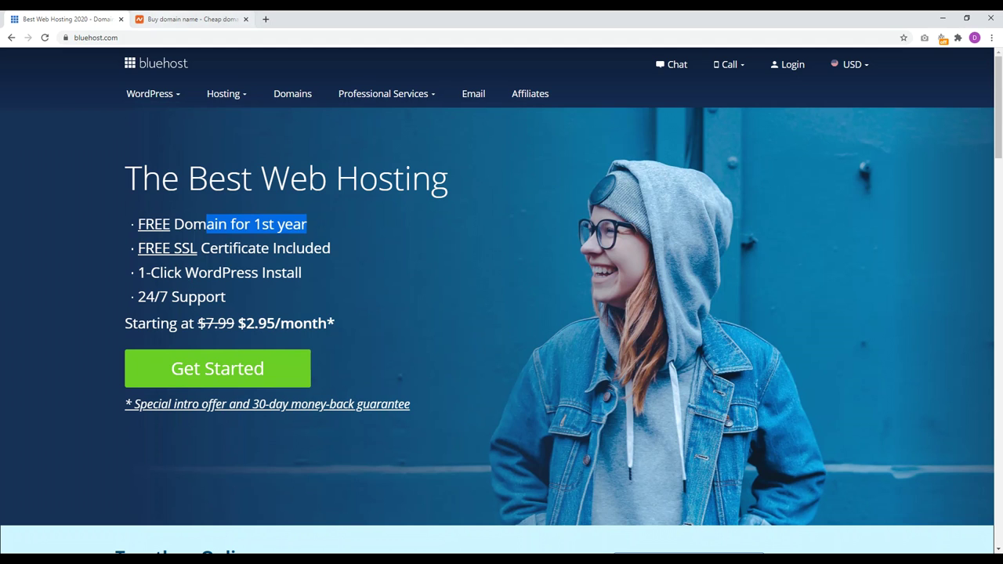
Search Namecheap for the domain name superamazingblog.com
click(188, 18)
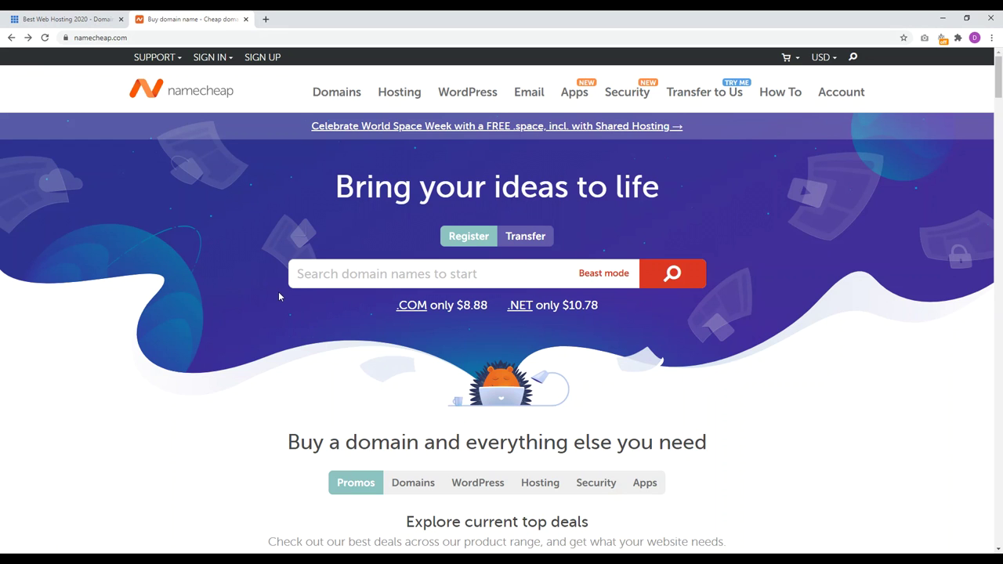
click(338, 278)
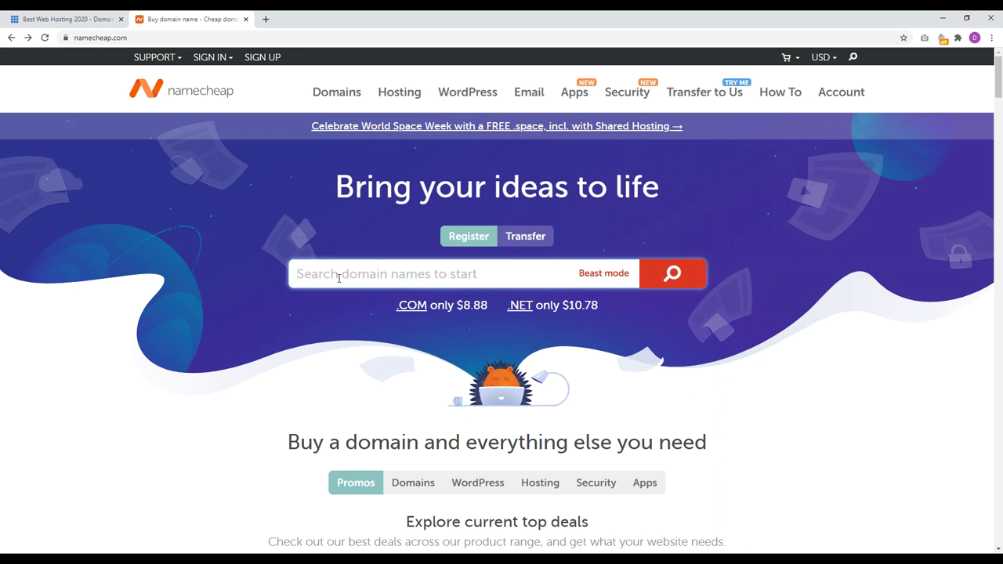
text(superamazingblog.com)
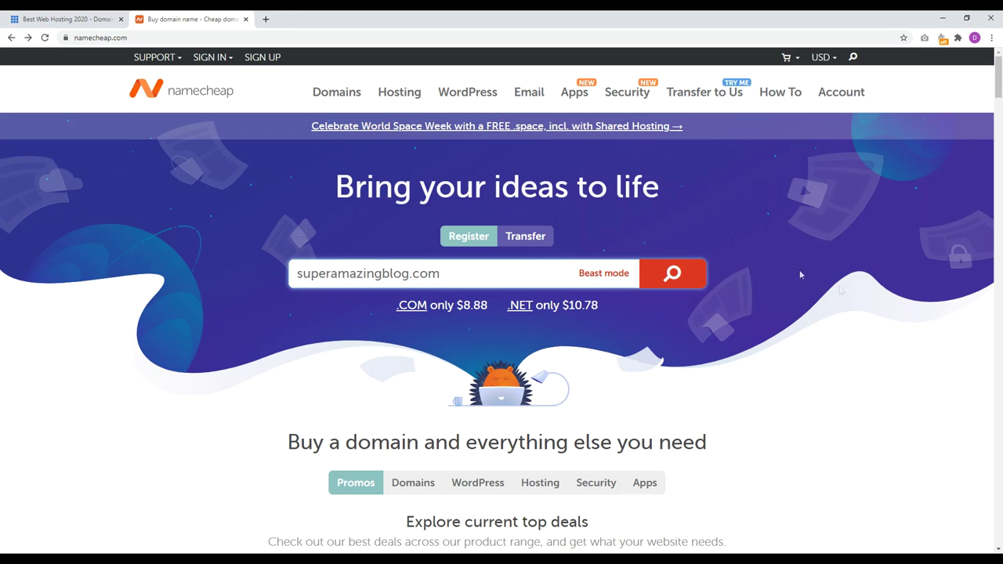
click(673, 273)
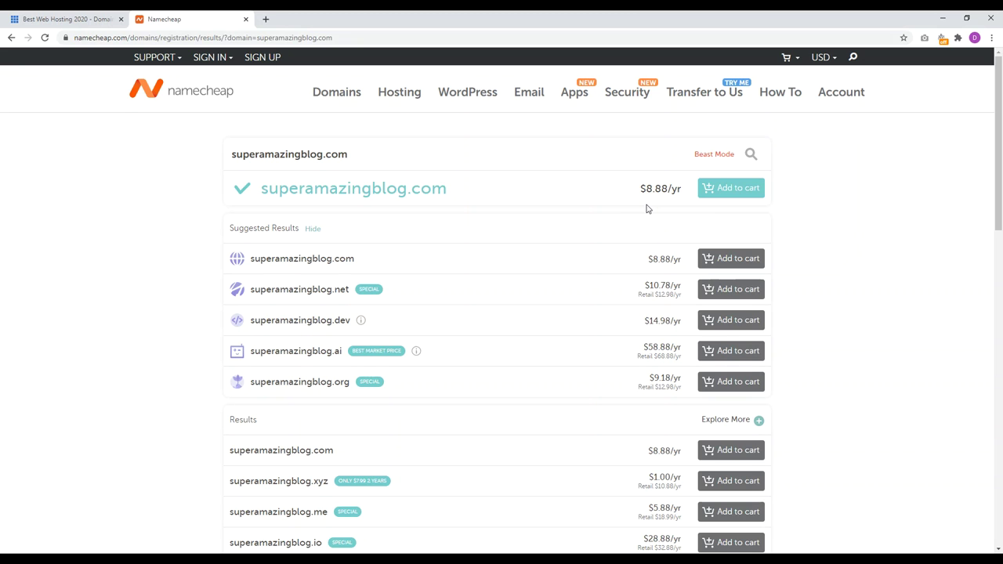
Add superamazingblog.com to the cart and proceed to checkout
click(747, 195)
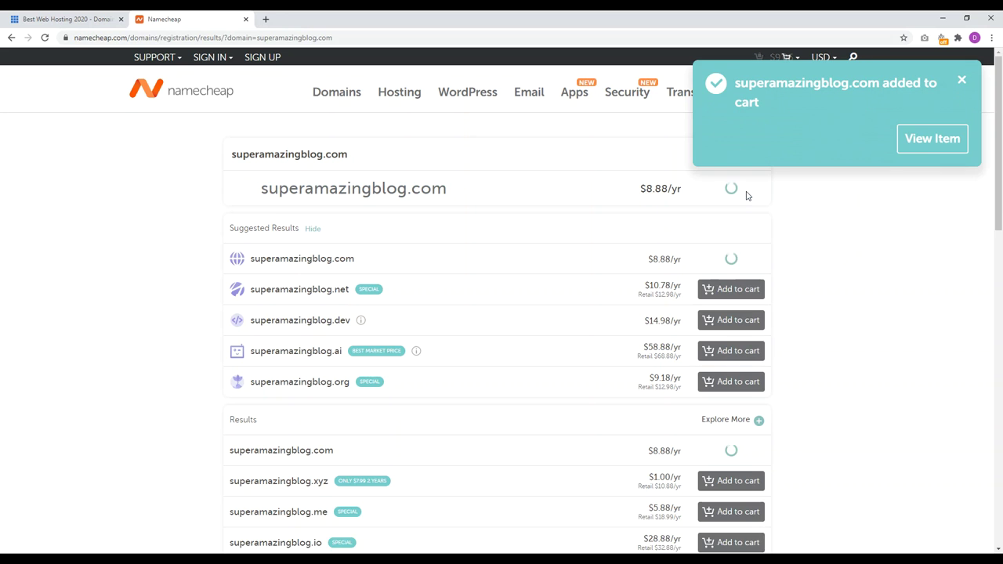
click(936, 143)
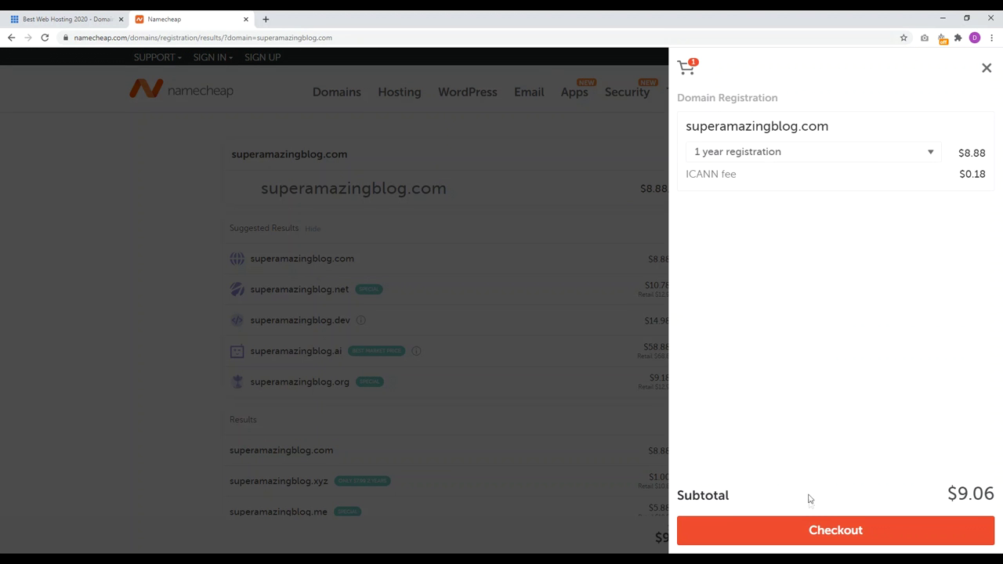
click(833, 538)
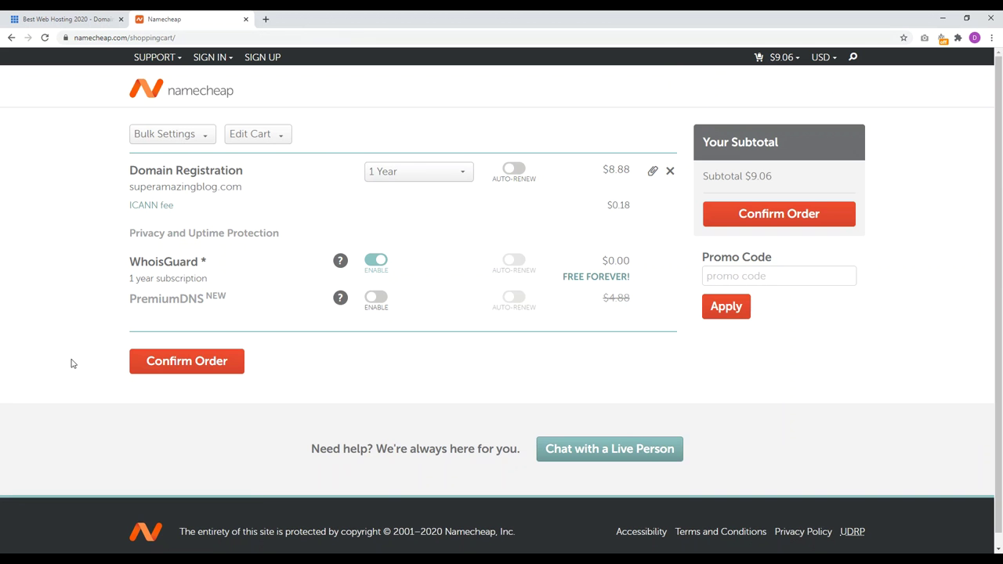
Review the available registration periods for the superamazingblog.com domain in the shopping cart
drag(242, 170, 155, 171)
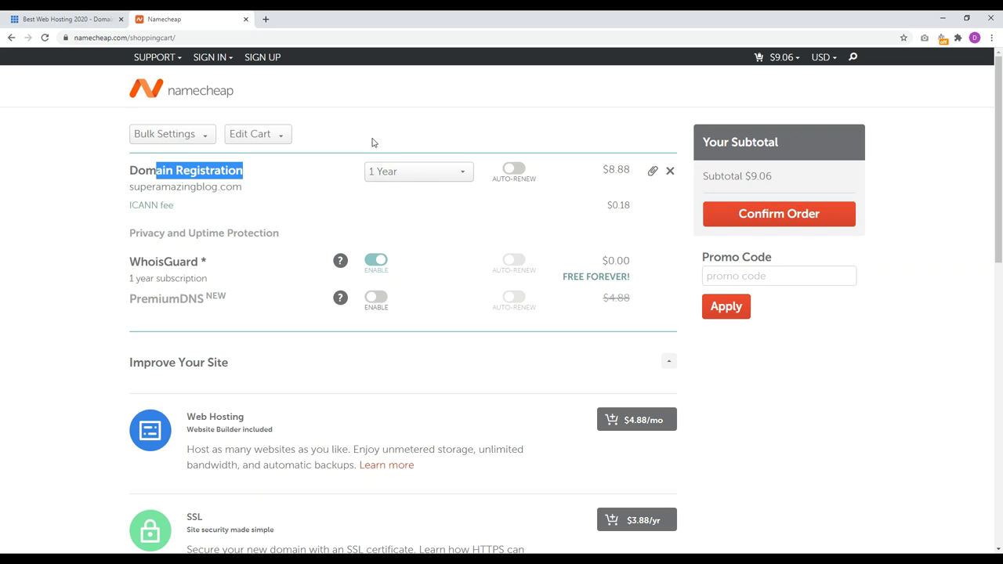
click(408, 178)
scroll(423, 235, down, 3)
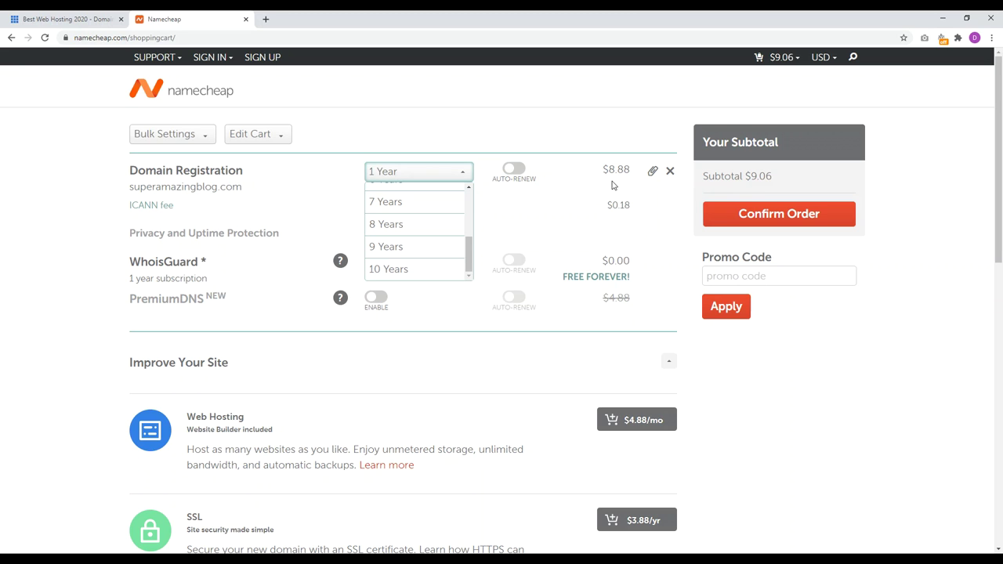
click(63, 210)
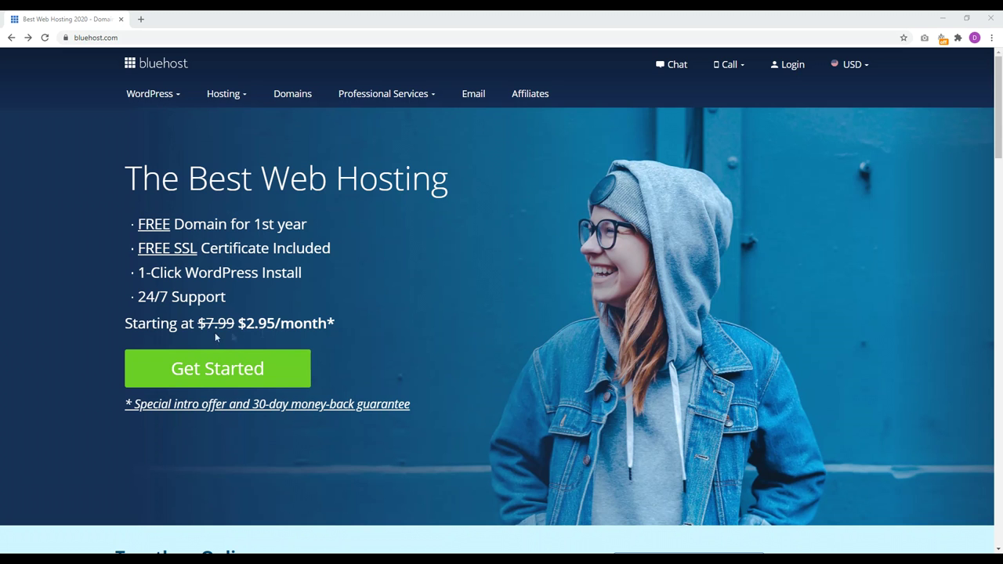
Start a Bluehost sign-up, compare the shared hosting plans, and select the Choice Plus plan
click(202, 374)
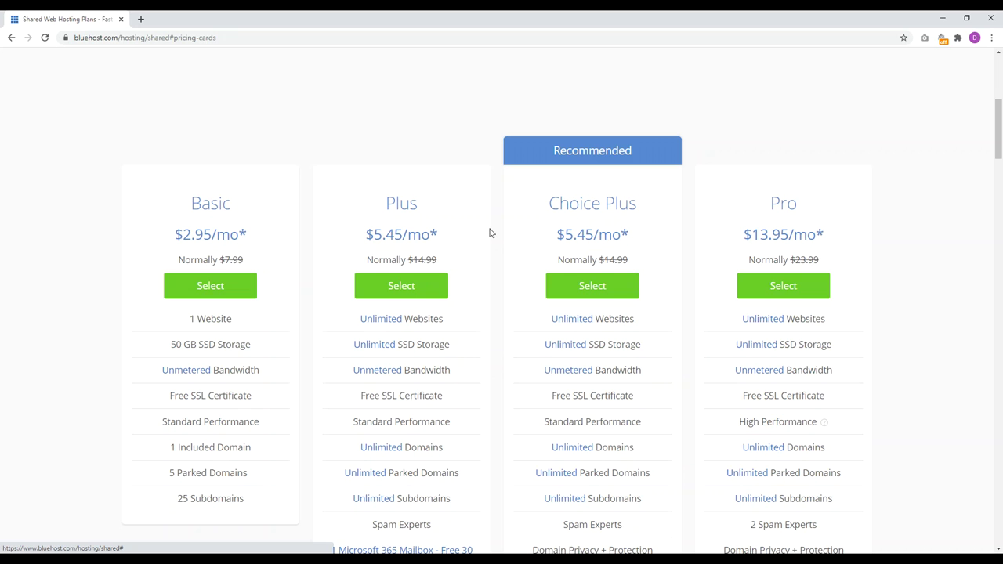
drag(557, 205, 625, 194)
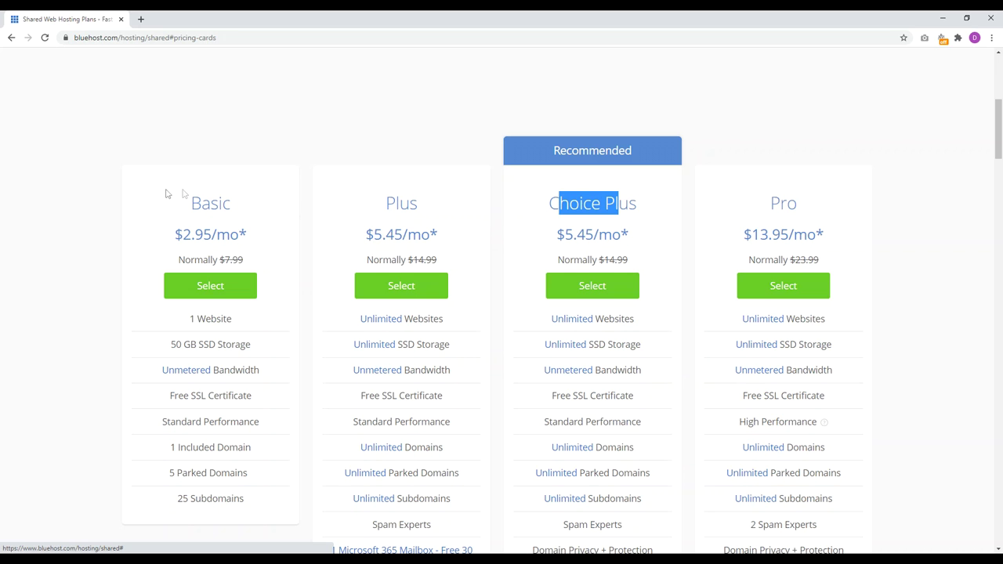
drag(249, 322, 178, 322)
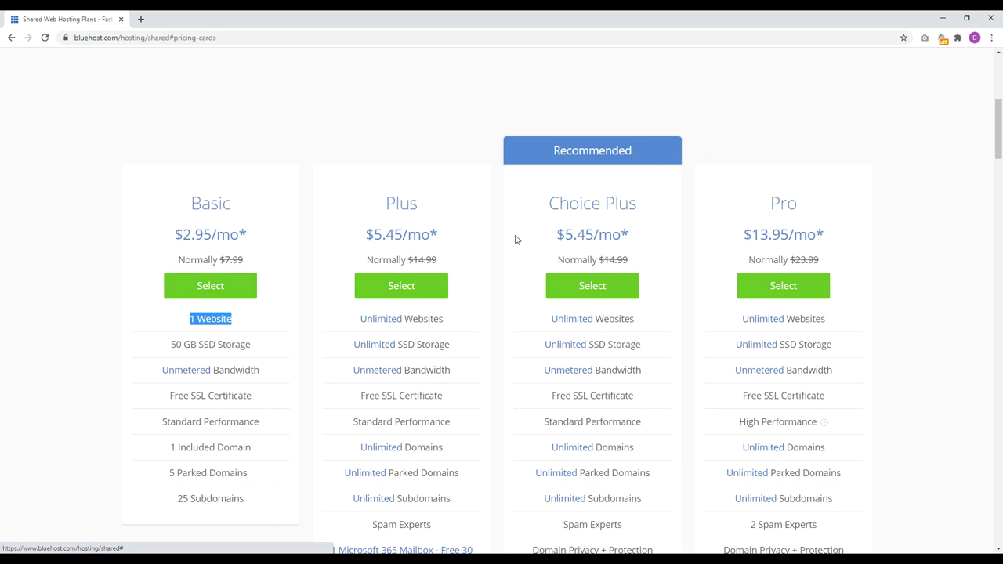
click(593, 290)
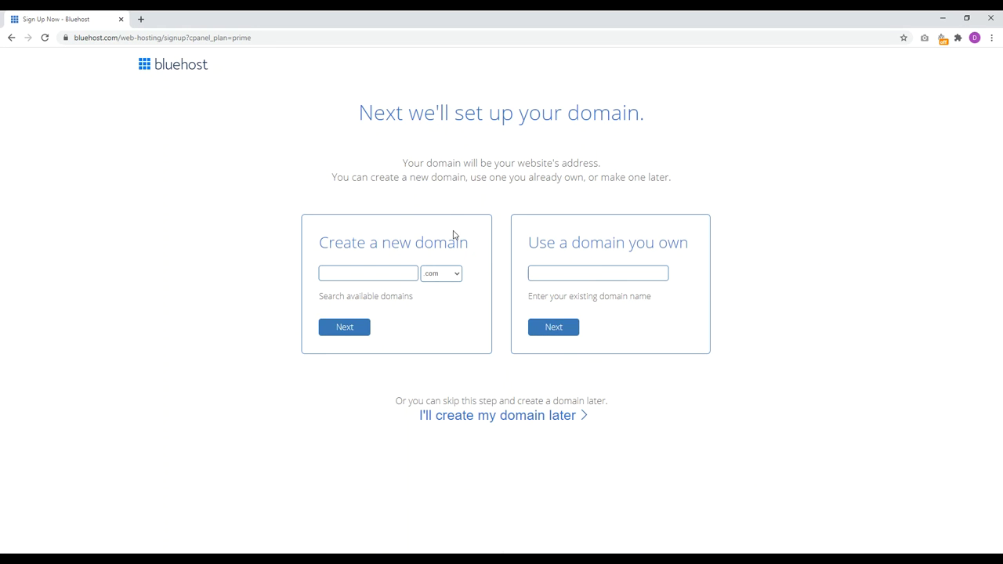
Use the already owned domain mysuperamazingblog.com for the hosting account and continue to account creation
drag(464, 242, 343, 243)
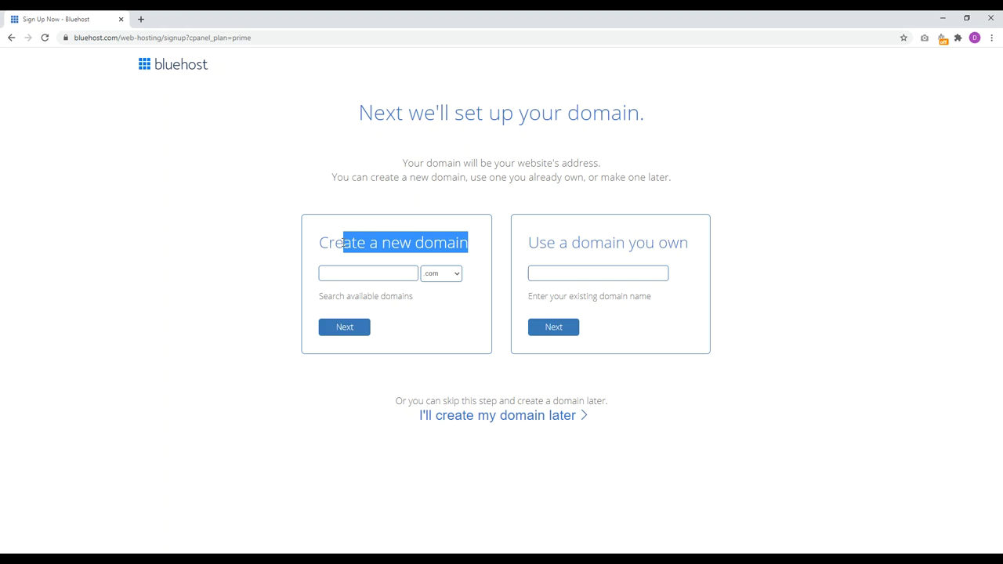
drag(539, 243, 673, 244)
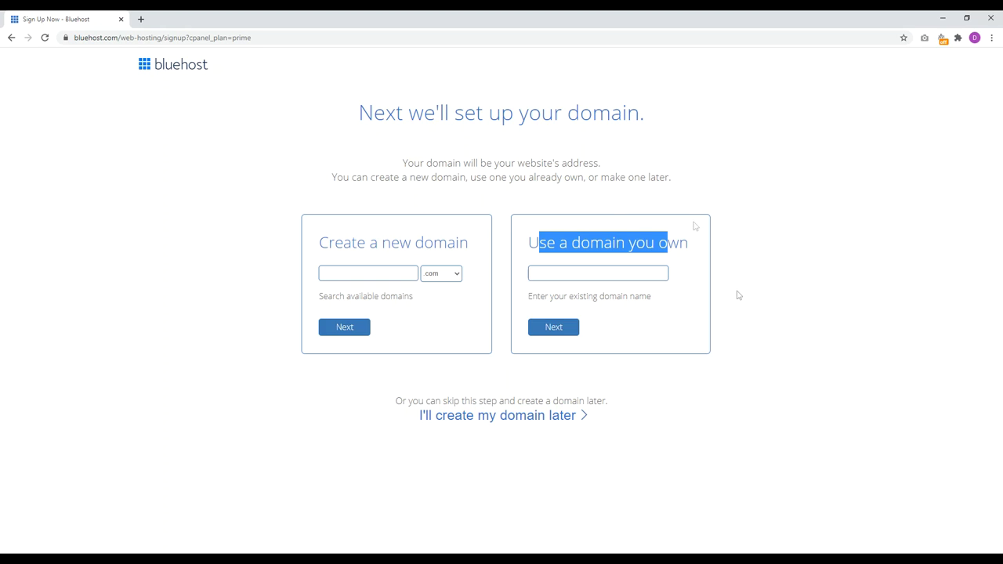
click(585, 274)
text(m)
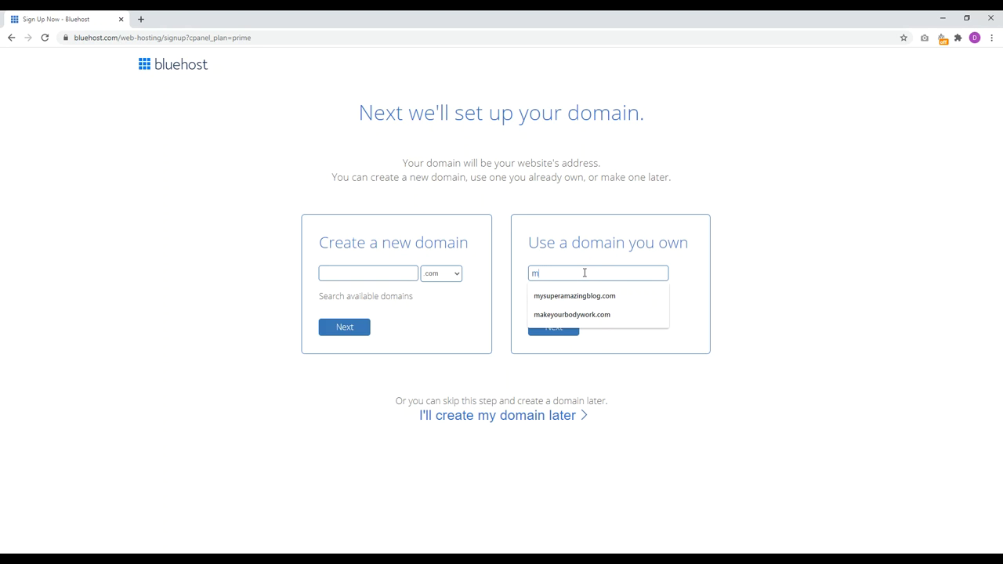
click(587, 296)
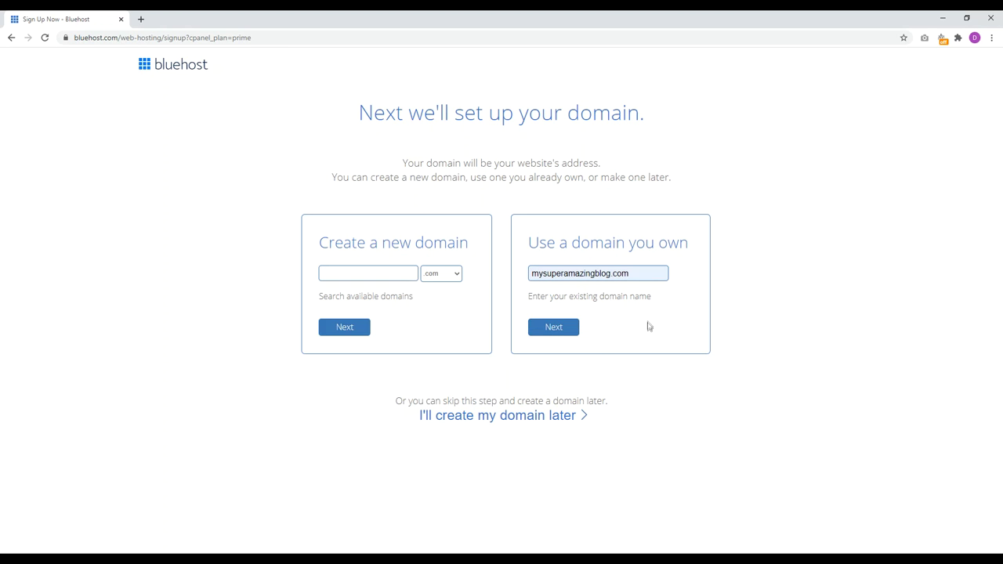
click(559, 333)
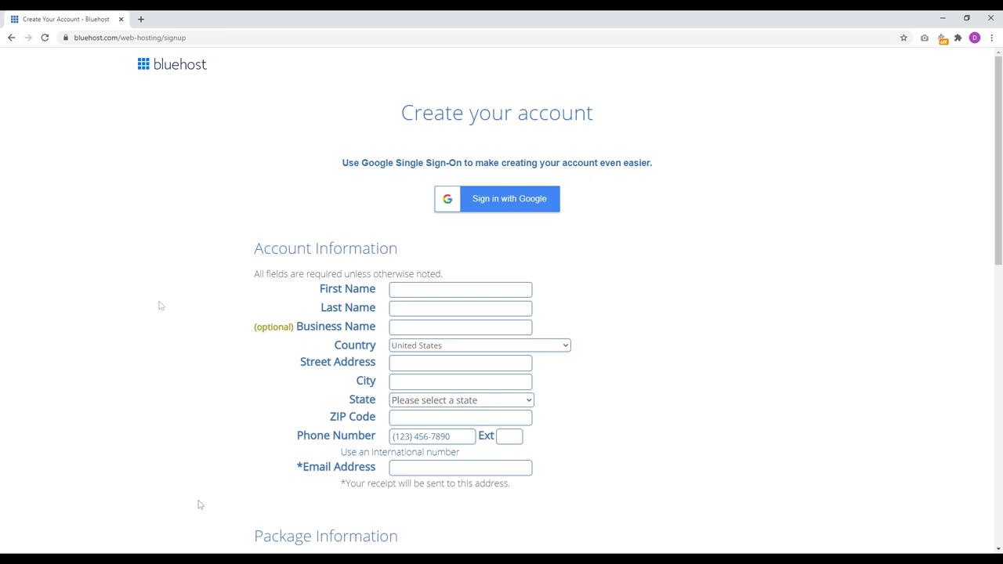
Choose the Choice Plus 36 Month Price account plan in the package information
scroll(999, 157, down, 1)
drag(1000, 134, 996, 266)
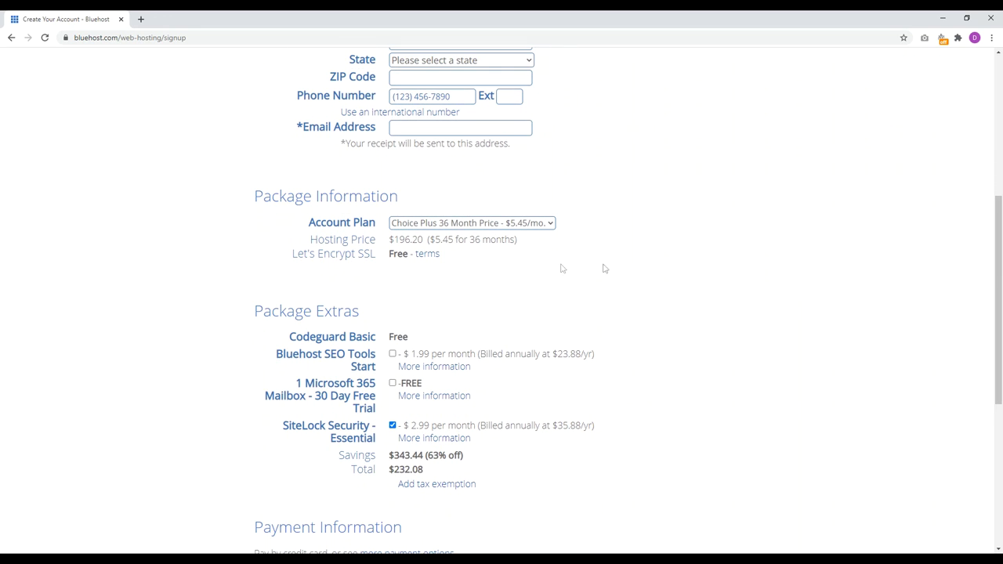
click(532, 225)
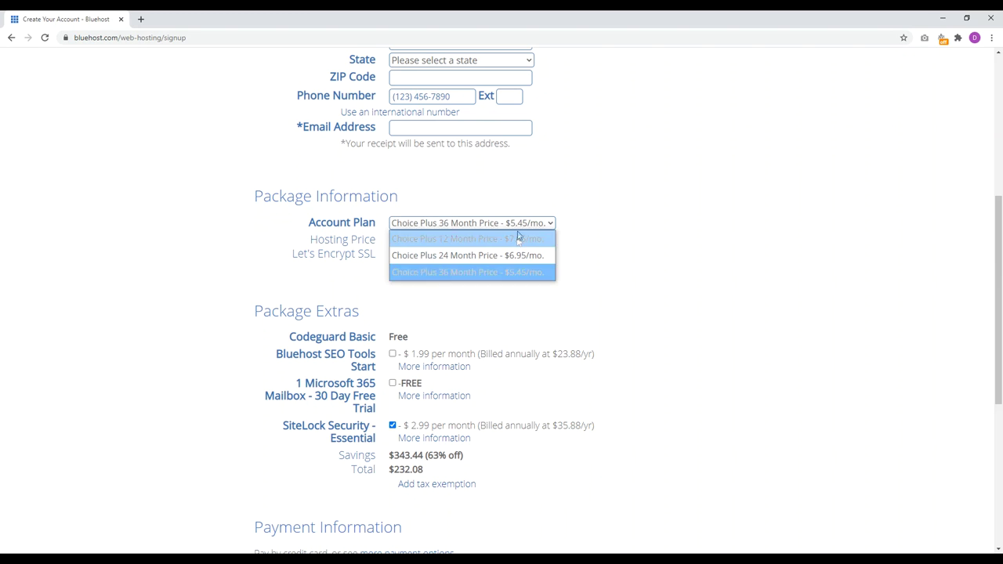
click(522, 272)
scroll(604, 264, down, 3)
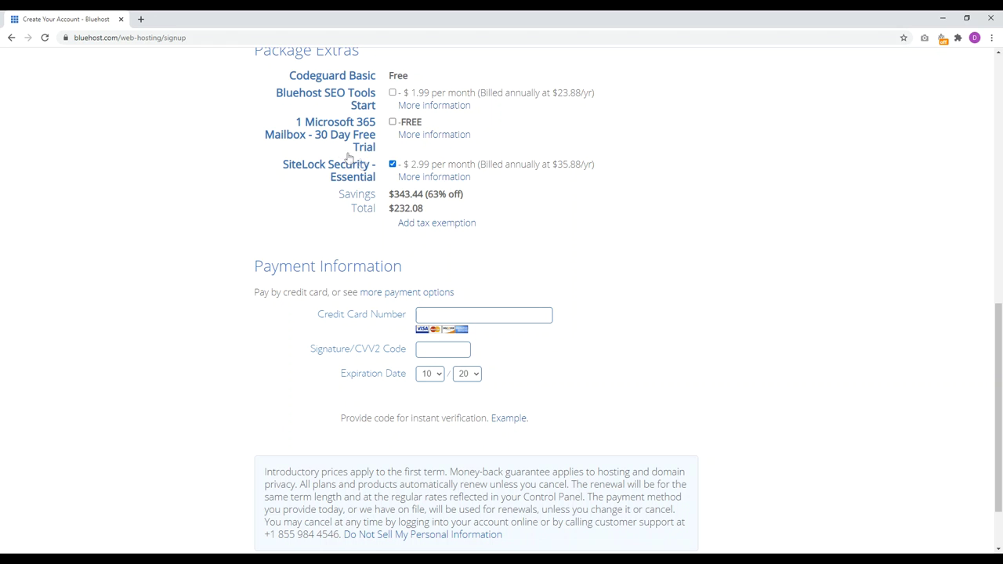
Remove the SiteLock Security - Essential extra and agree to the terms of service and cancellation policy
click(392, 164)
scroll(306, 149, down, 2)
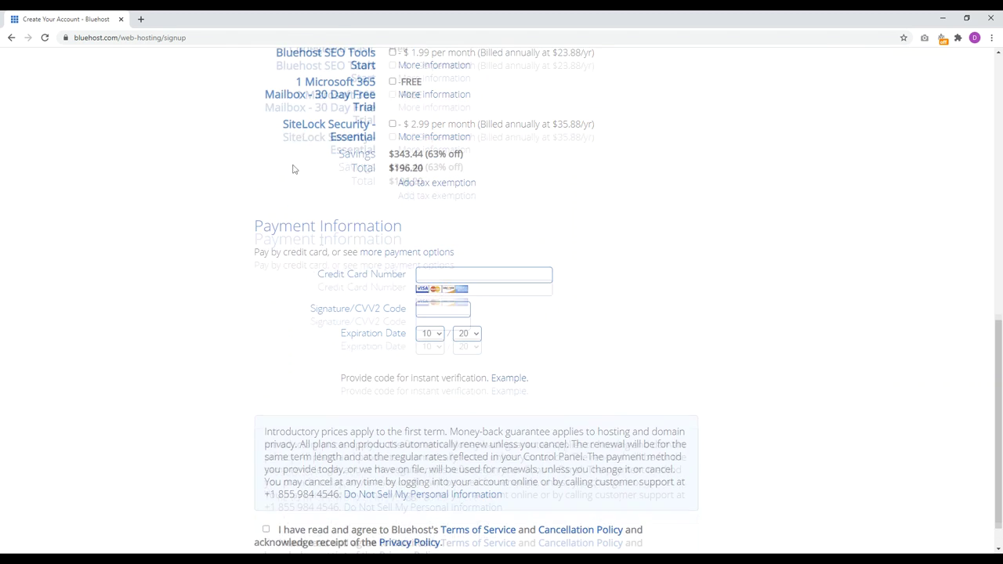
click(266, 489)
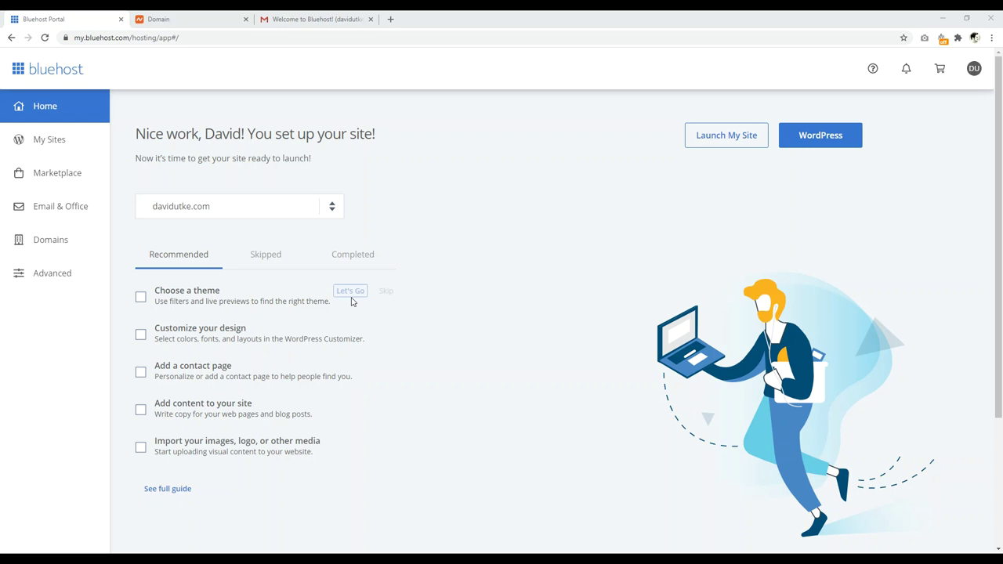
Switch to Gmail and find the two name servers in the Bluehost welcome email's account information
click(291, 17)
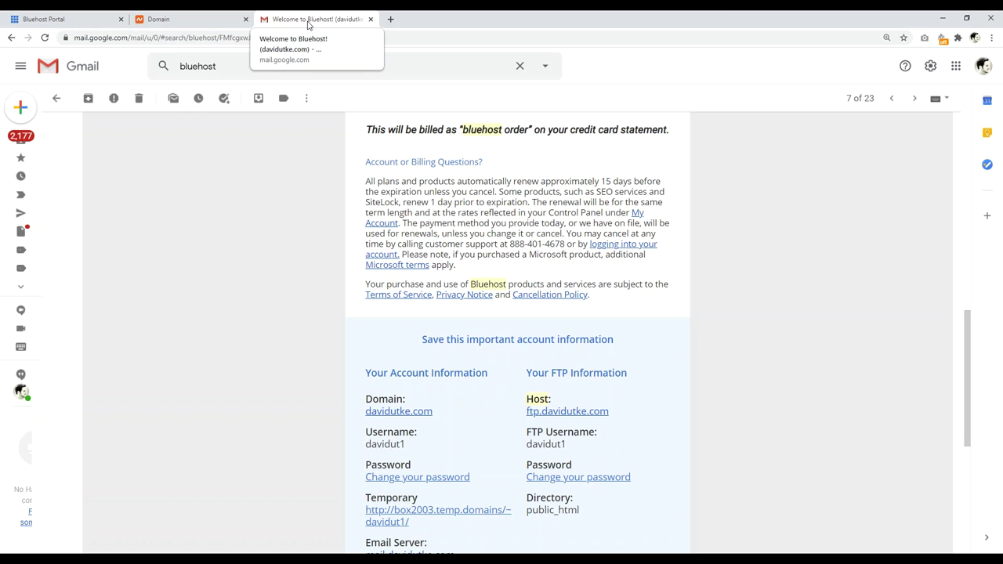
click(68, 17)
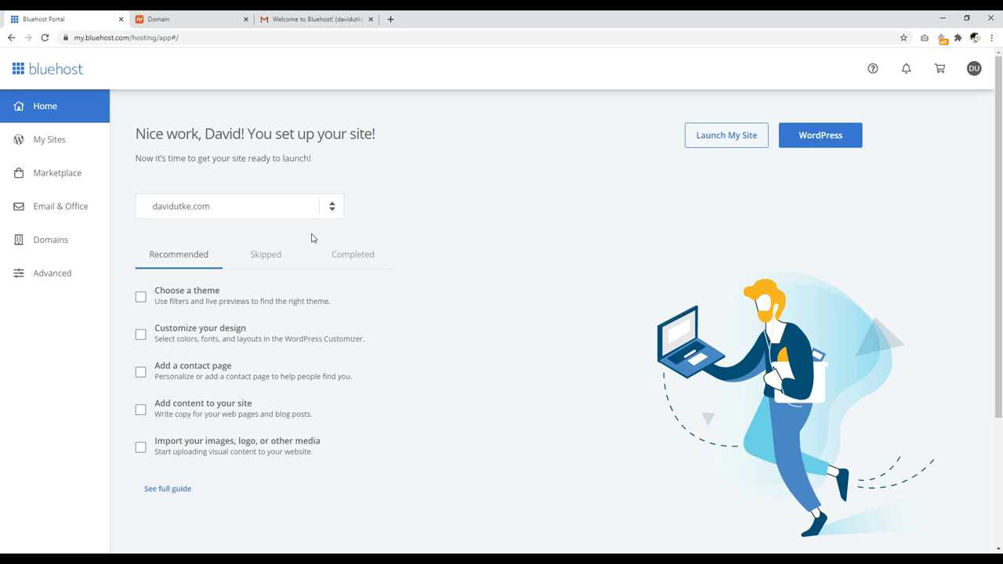
click(318, 19)
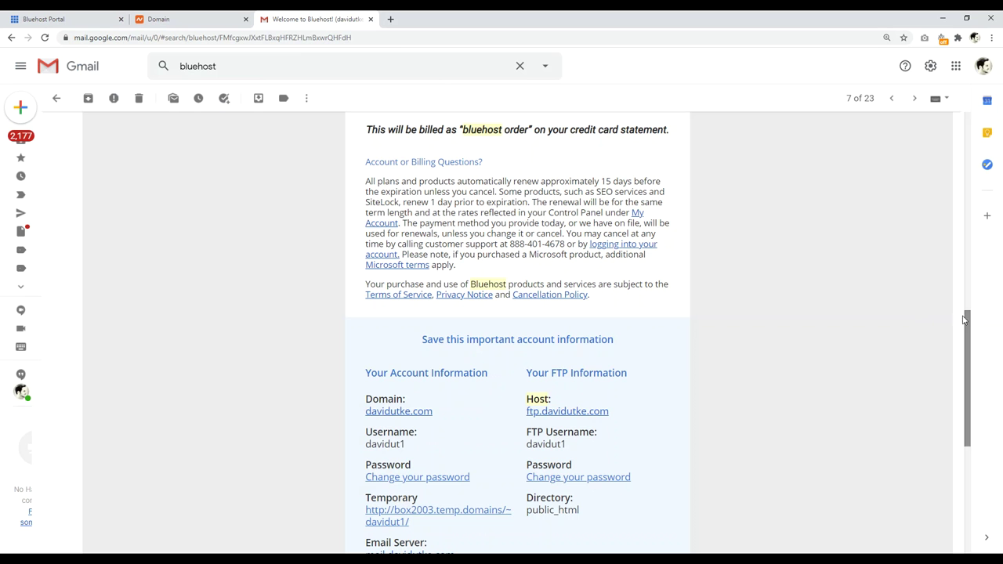
drag(966, 317, 965, 386)
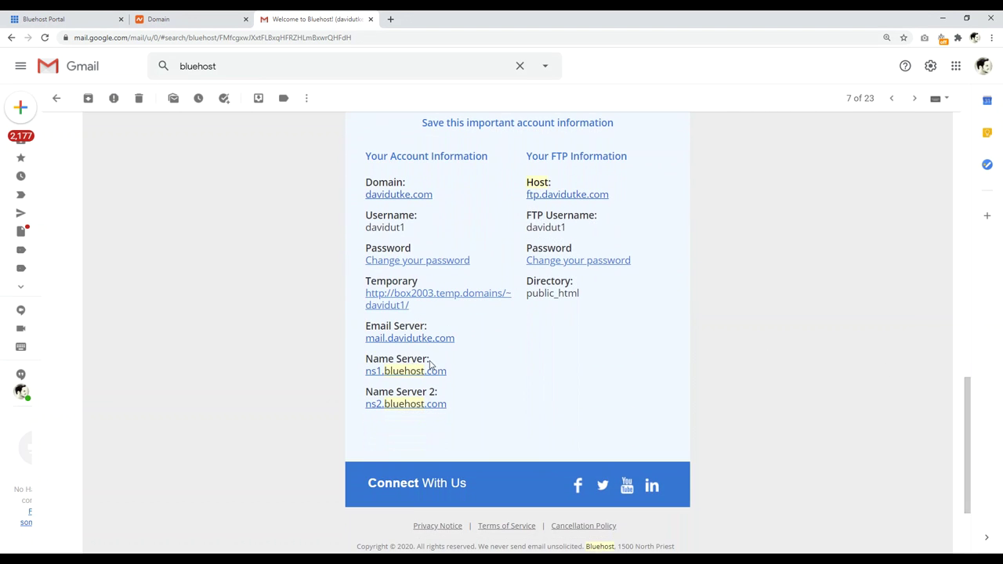
Switch from the welcome email to the domain's details page in Namecheap and locate its nameserver settings
drag(436, 365, 369, 359)
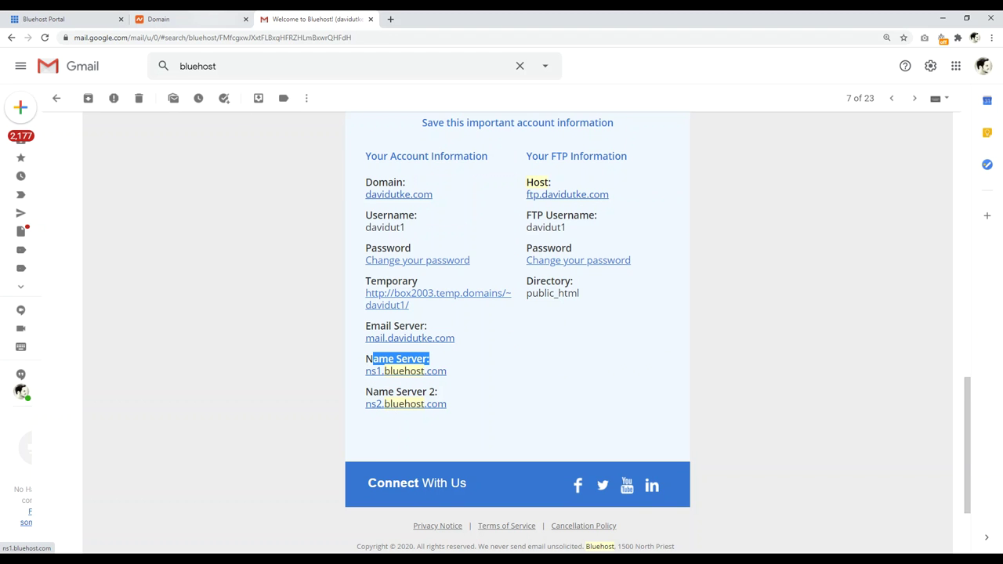
click(180, 19)
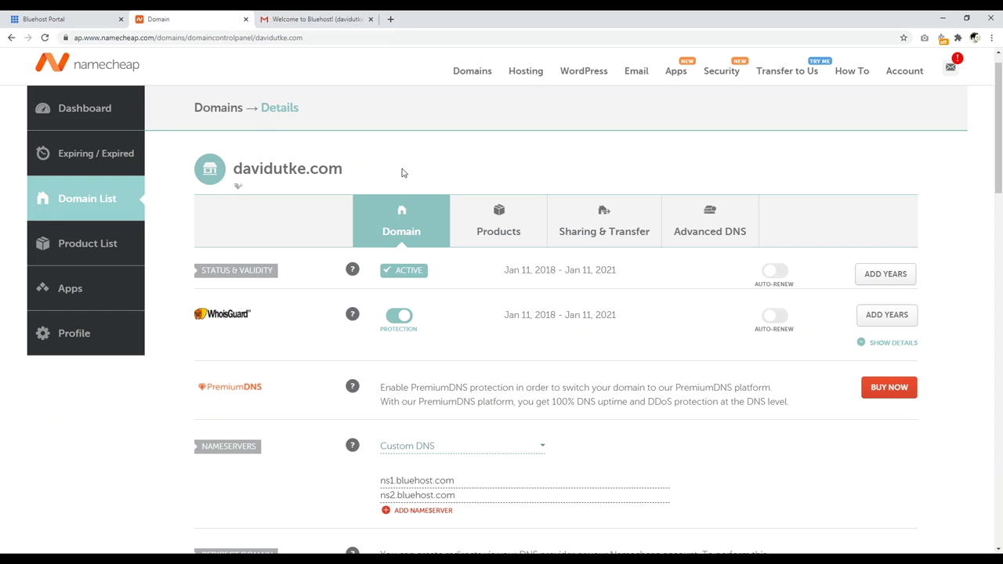
drag(359, 174, 242, 170)
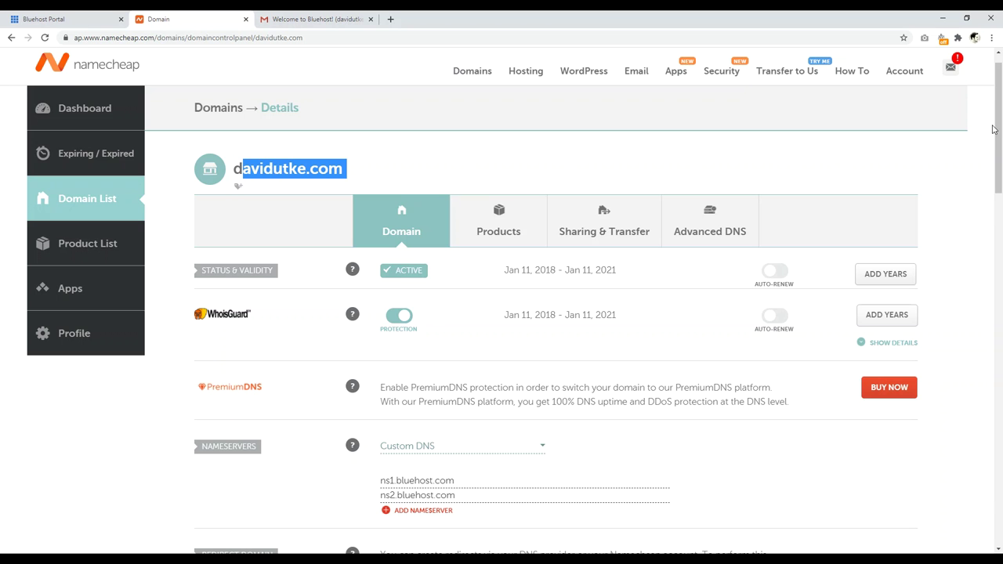
scroll(995, 133, down, 2)
scroll(1001, 140, down, 2)
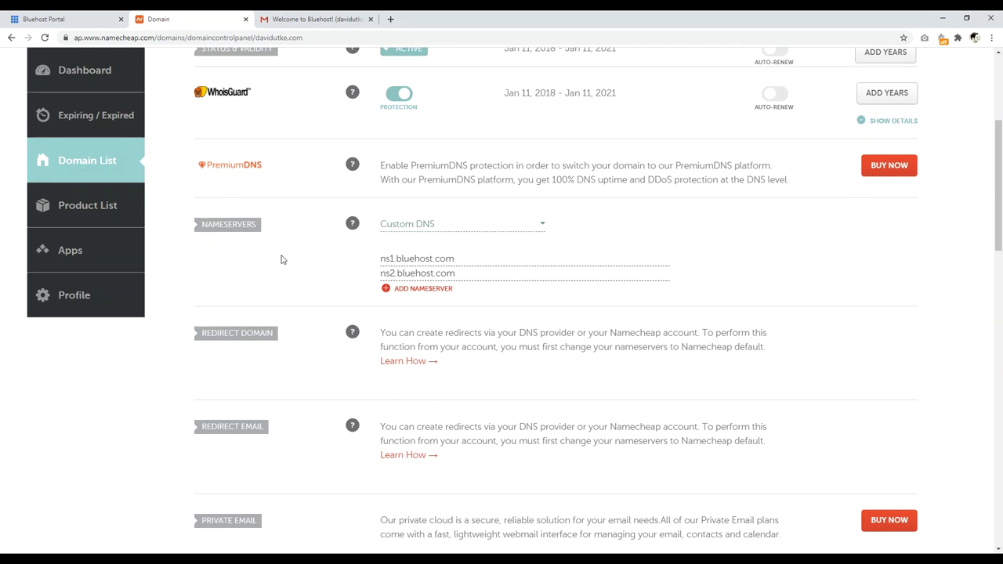
Keep the domain's nameservers on Custom DNS, enter ns1.bluehost.com as the first nameserver, and save the settings
drag(255, 224, 231, 225)
click(239, 253)
click(510, 227)
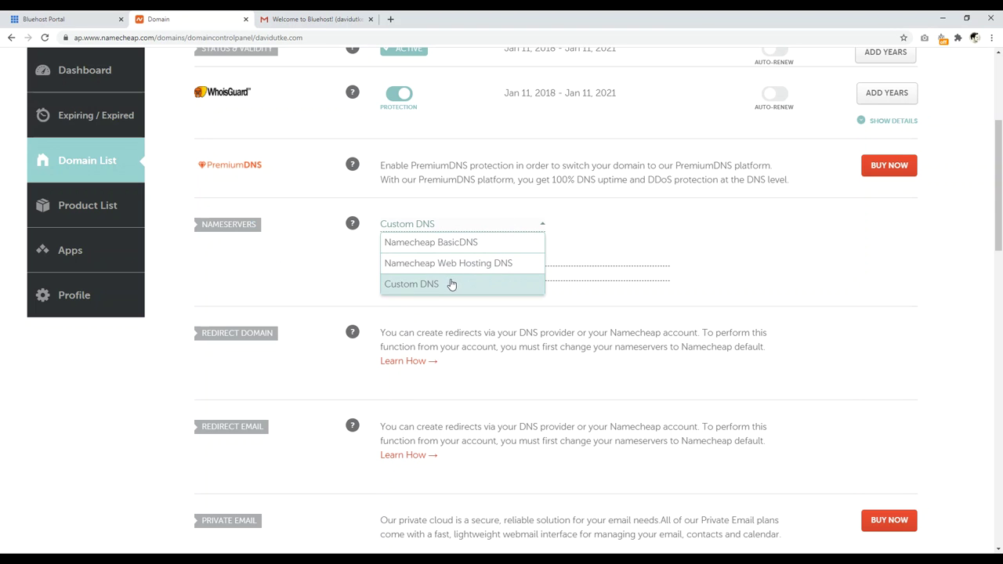
click(327, 267)
click(460, 260)
text(1.bluehost.com)
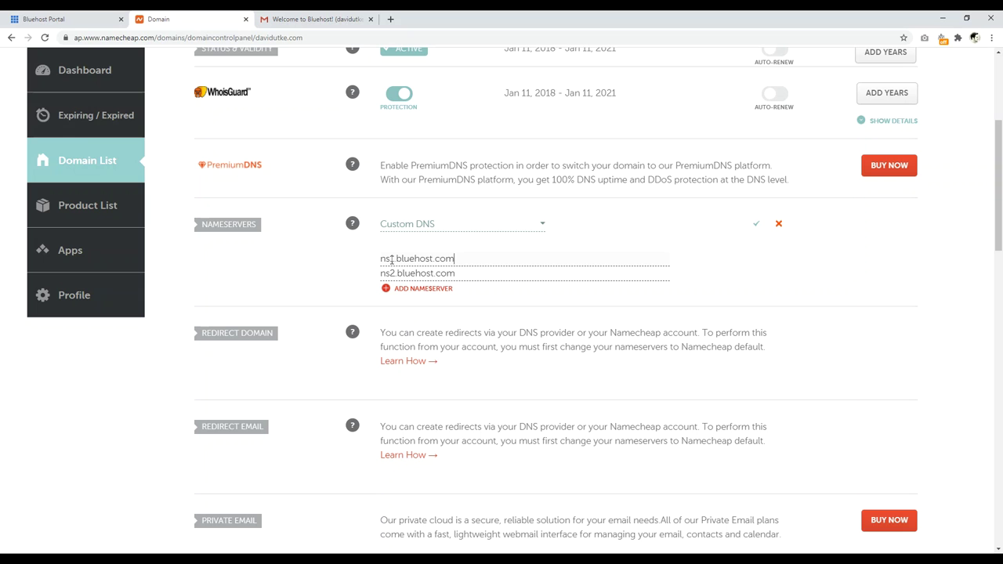
click(755, 228)
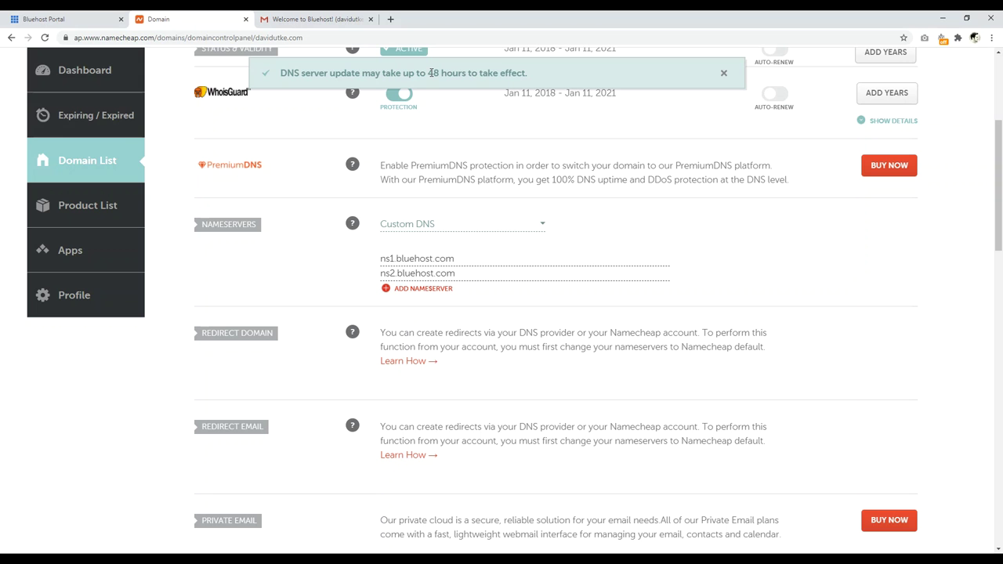
Switch to the Bluehost portal, remove the existing WordPress site from My Sites and start adding a new one
click(47, 19)
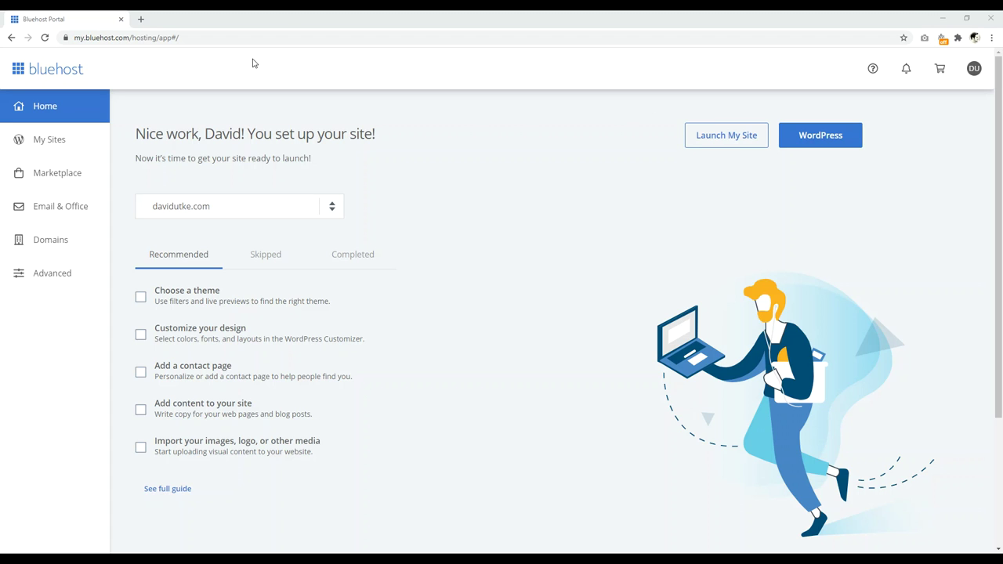
click(89, 143)
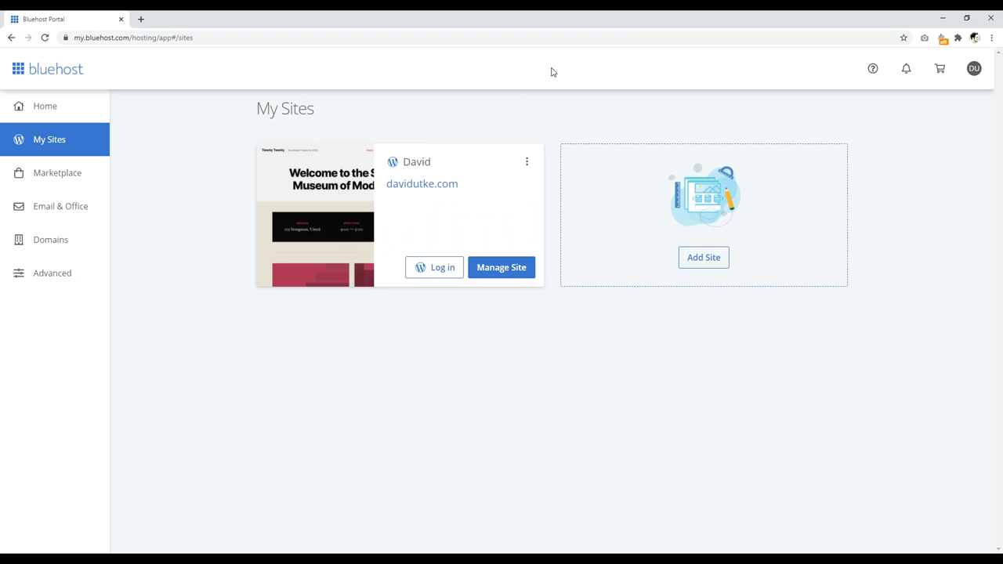
click(526, 164)
click(506, 186)
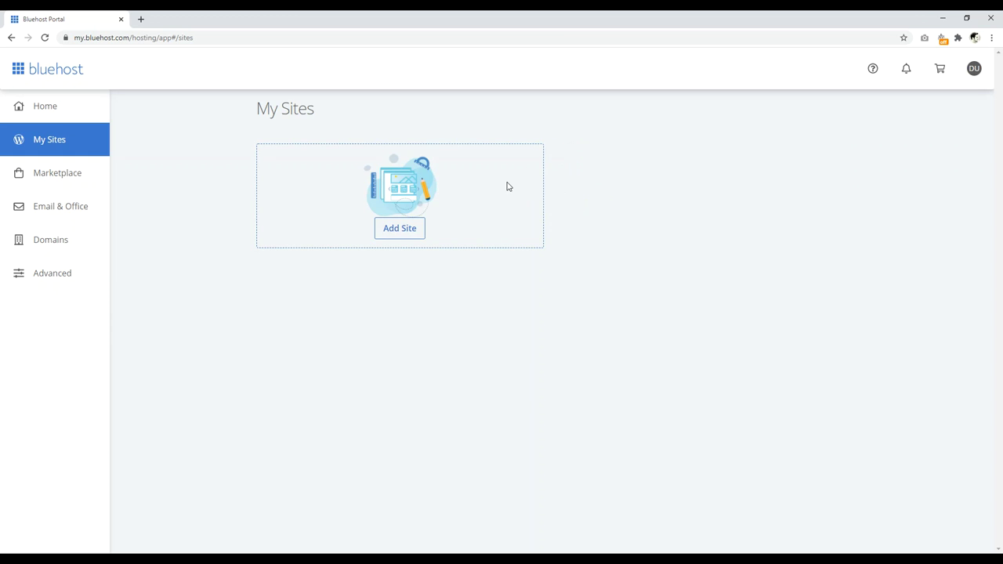
click(390, 236)
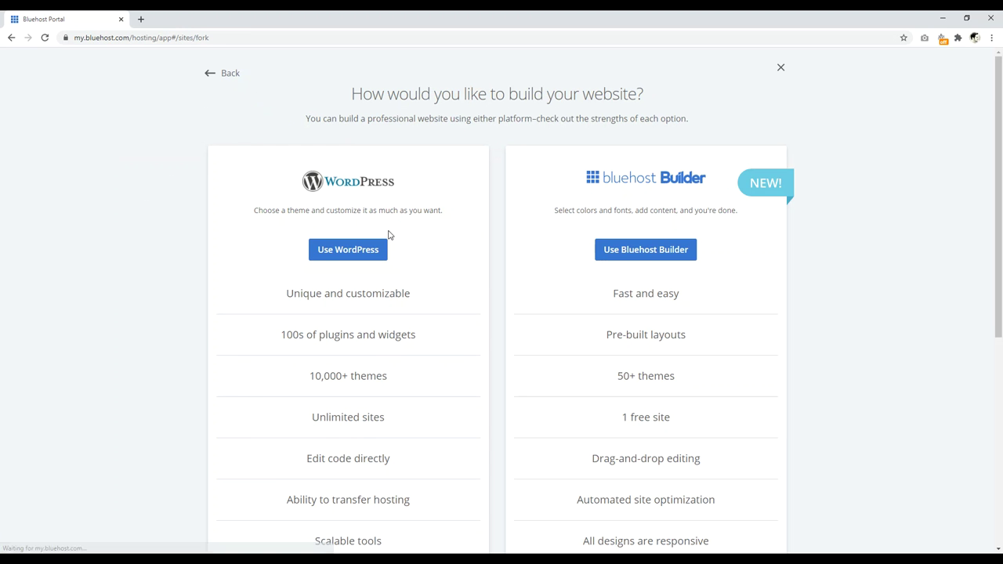
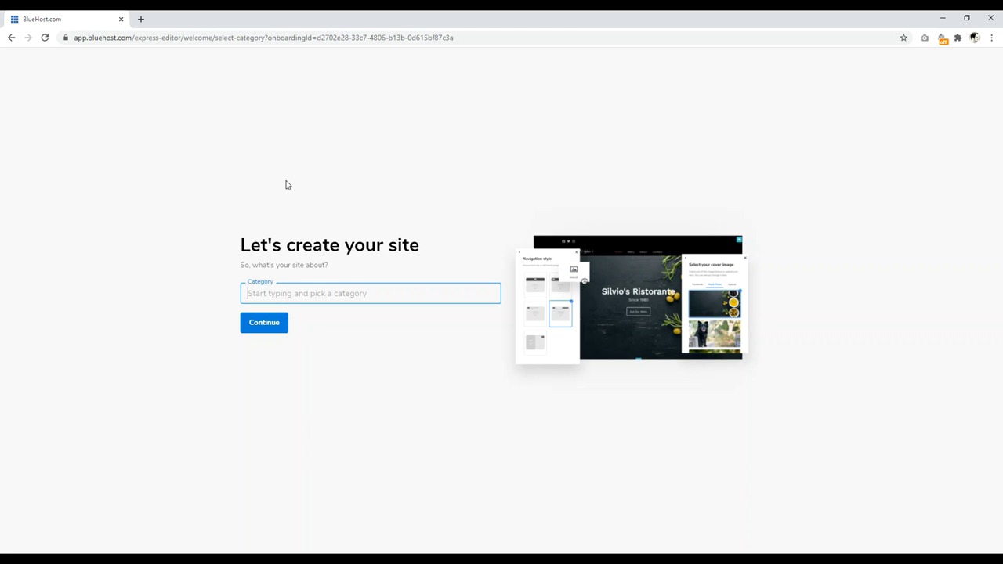
text(T)
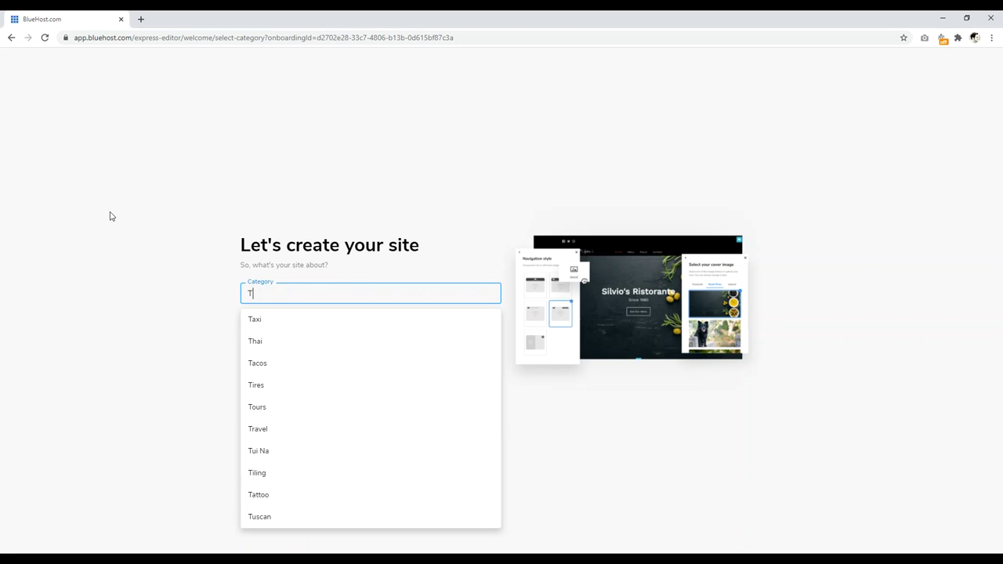
text(ravel)
key(BackSpace)
key(BackSpace)
key(BackSpace)
key(BackSpace)
key(BackSpace)
key(BackSpace)
key(BackSpace)
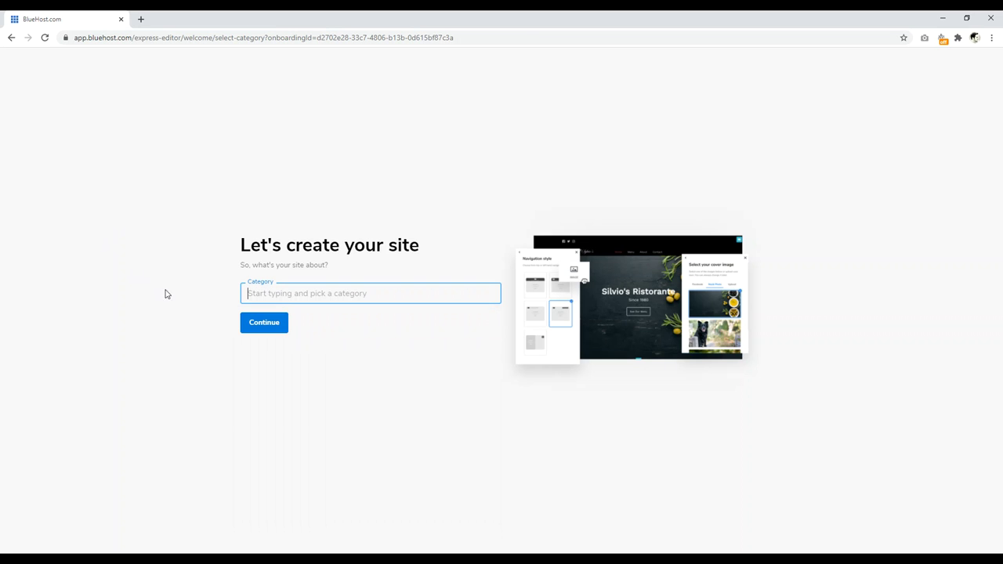
Set the new site's category to Travel and continue to the site details
text(T)
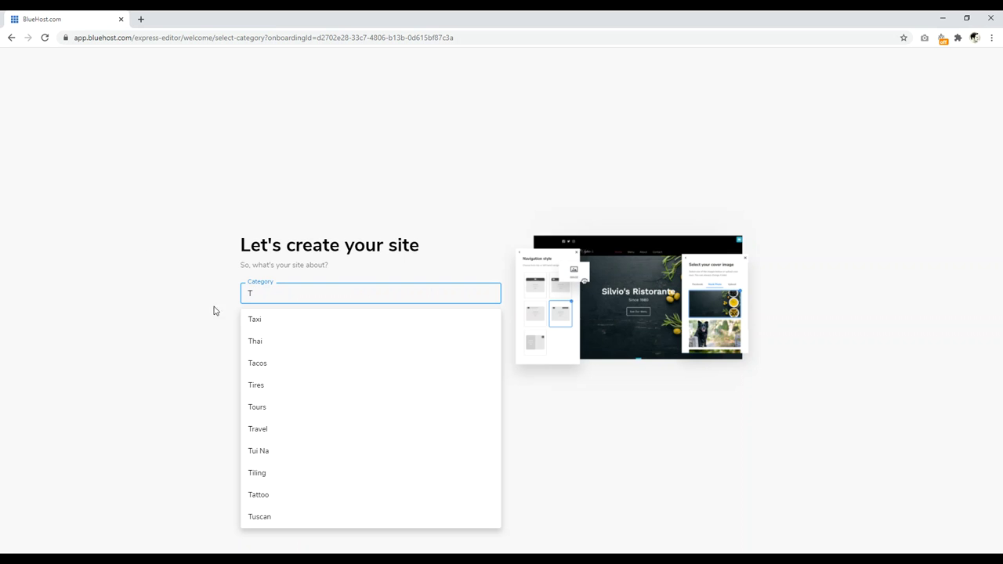
text(ravel)
click(139, 293)
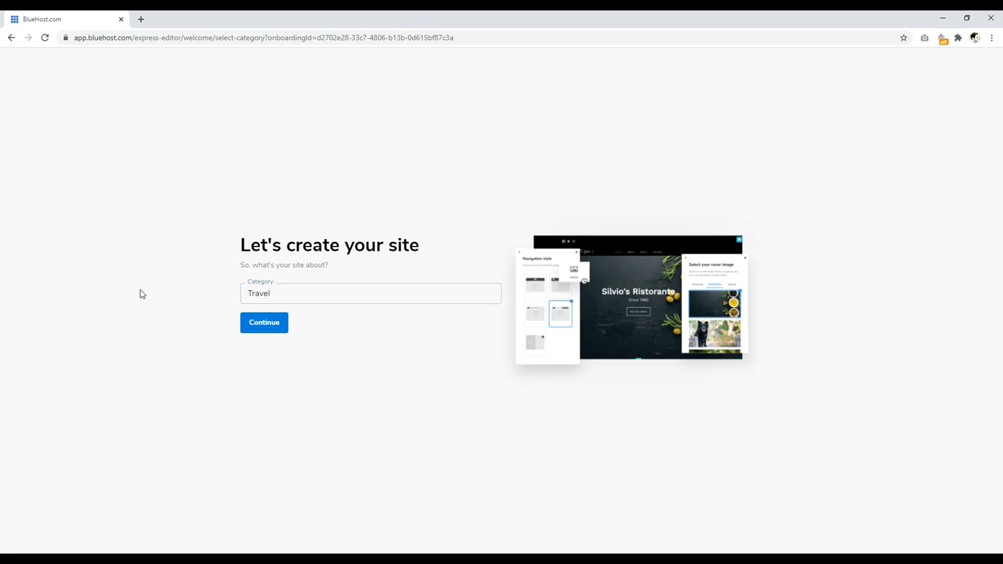
click(276, 332)
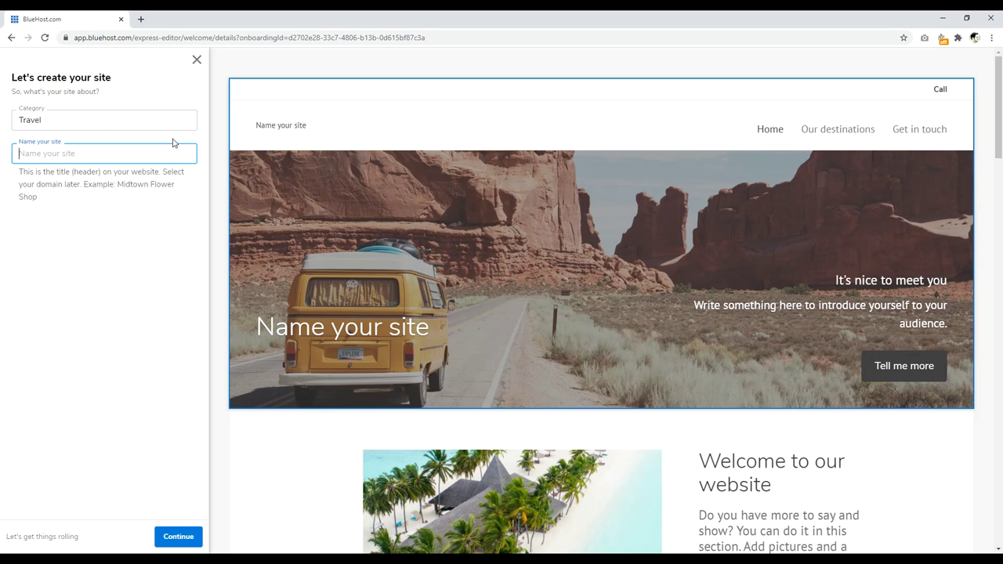
Name the site with the owner's full name and continue to the cover image selection
text(D)
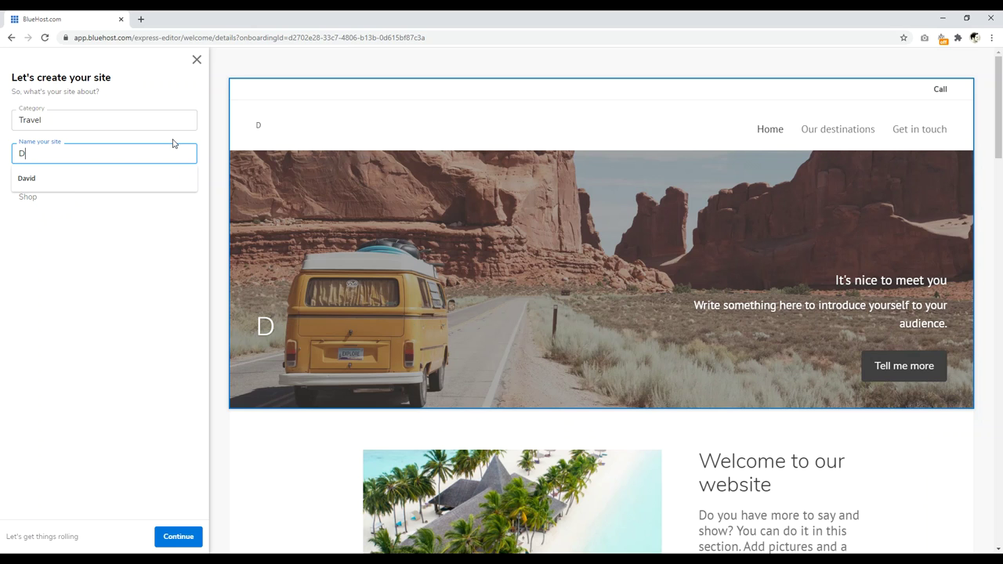
text(avid Utke)
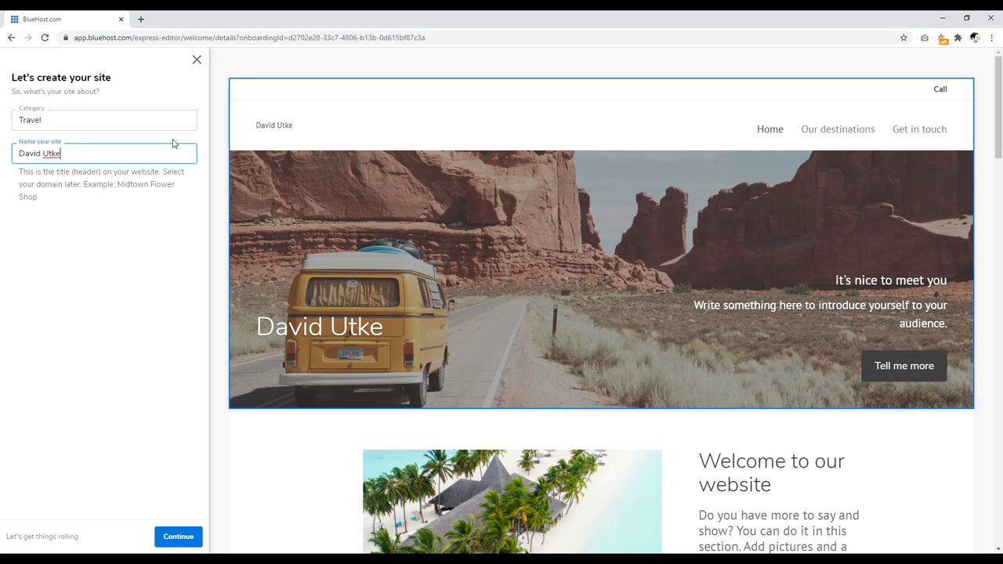
click(177, 537)
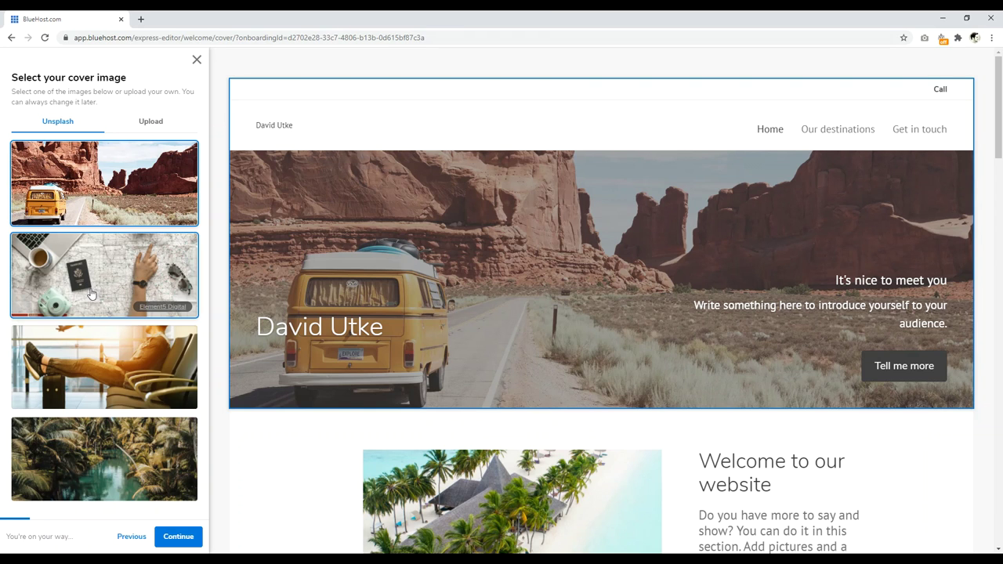
Choose the airport cover image of feet resting on a suitcase and skip the logo upload
click(102, 359)
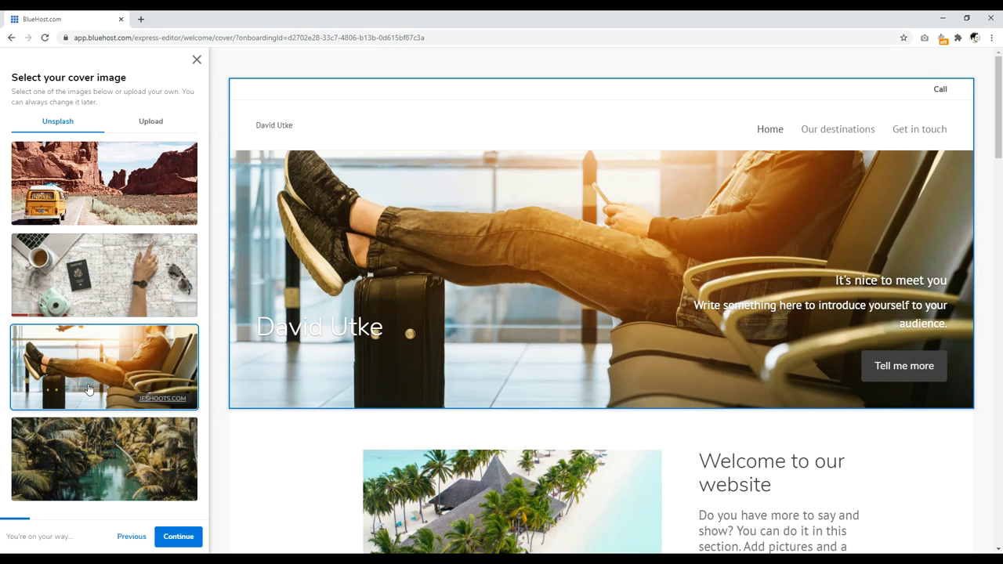
click(174, 538)
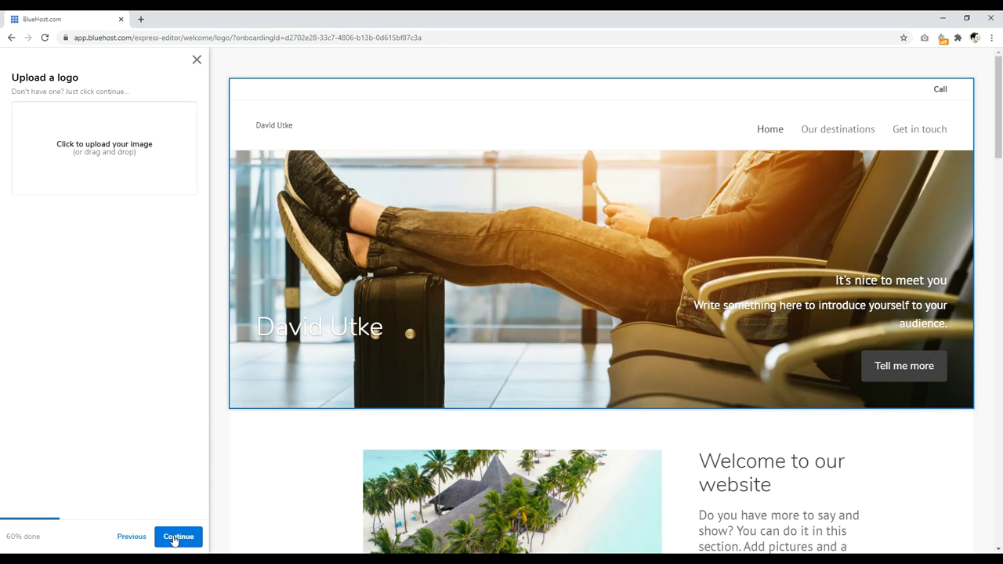
click(174, 537)
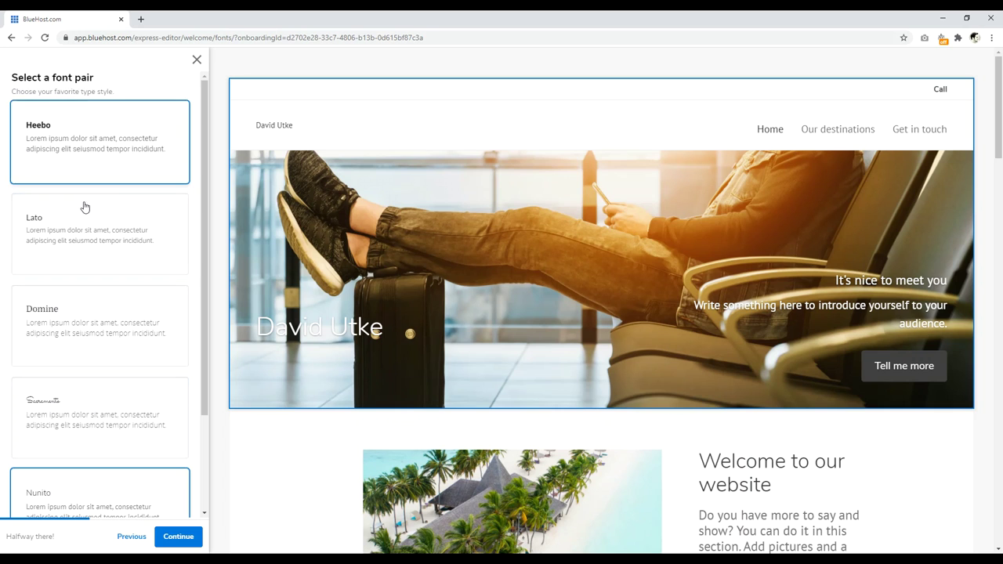
Compare the Heebo, Nunito, Sacramento and Raleway font pairs in the site preview, choose Lato and continue
click(98, 227)
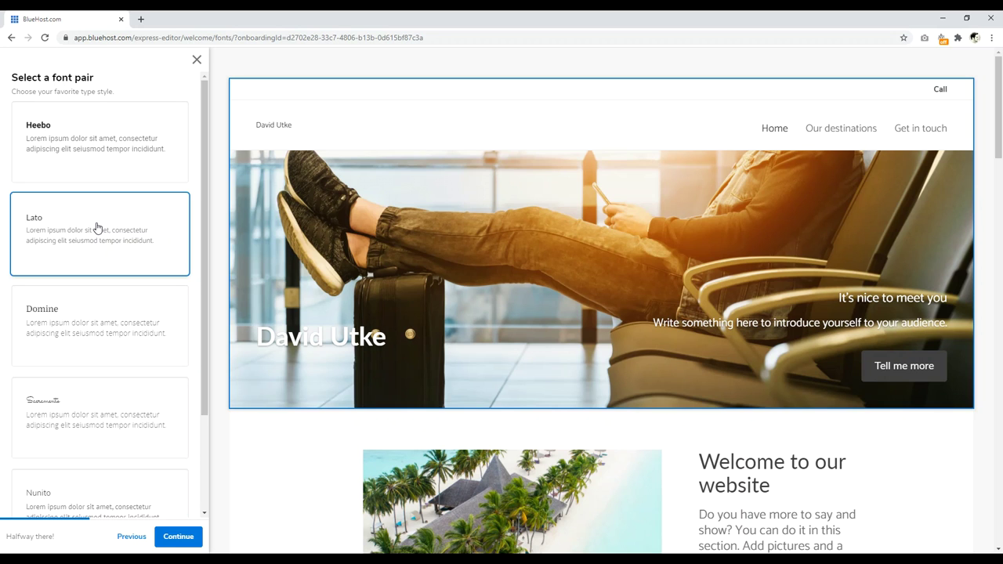
click(87, 162)
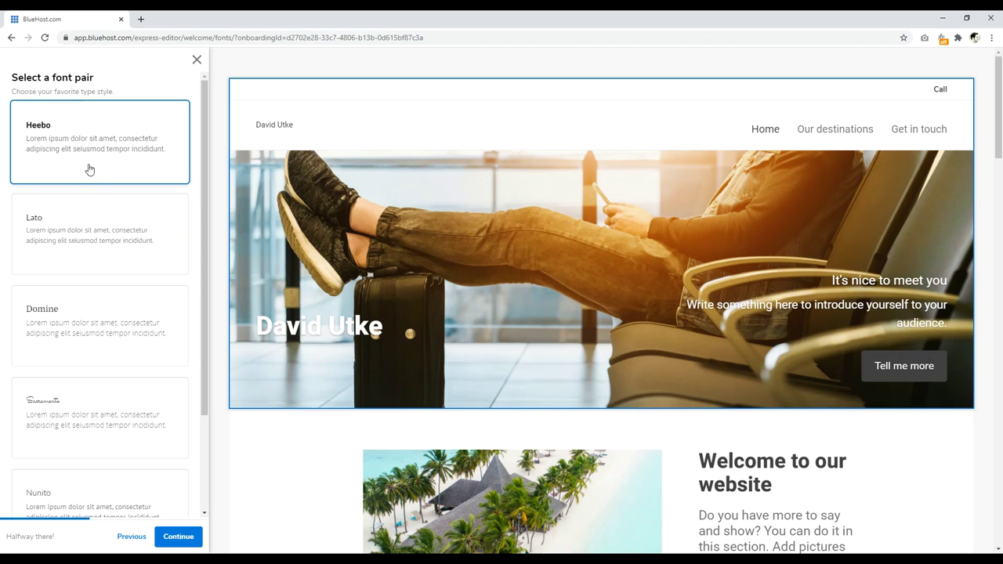
click(102, 250)
scroll(105, 315, down, 2)
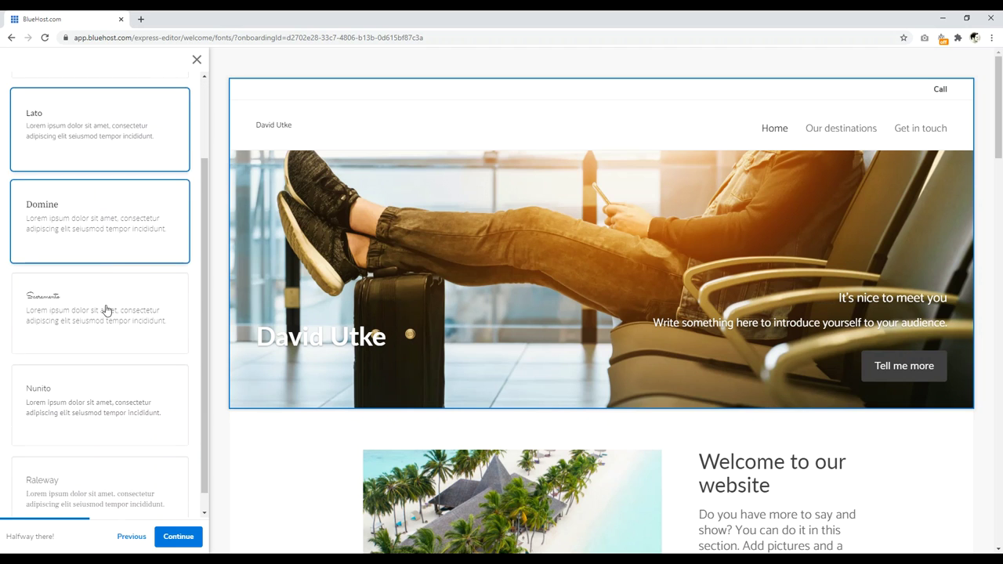
click(88, 398)
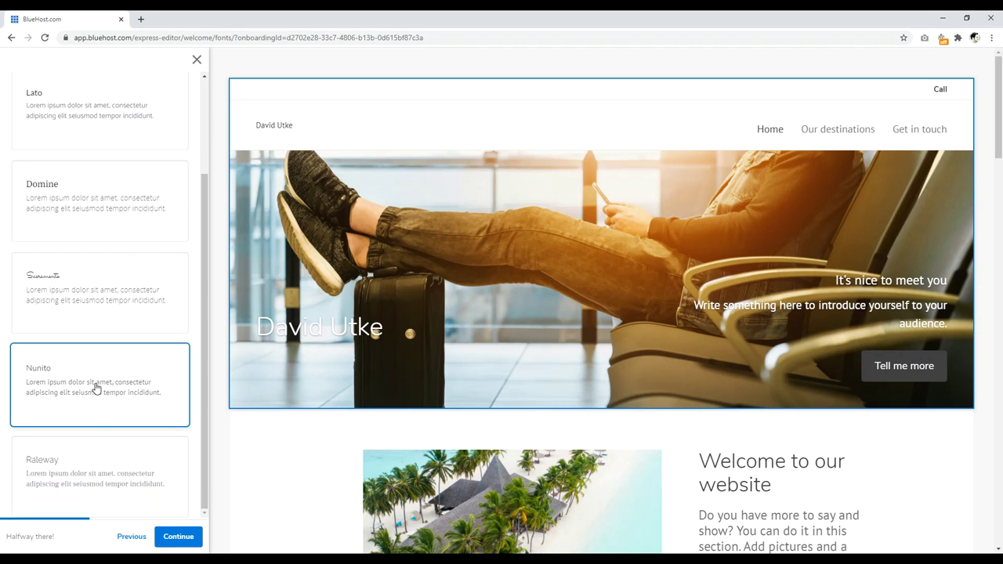
click(110, 274)
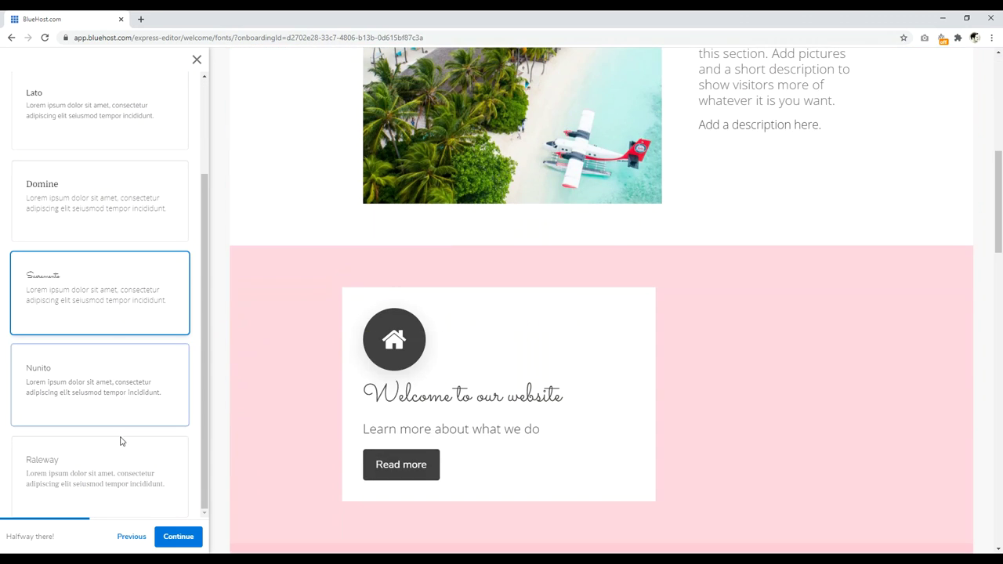
click(119, 459)
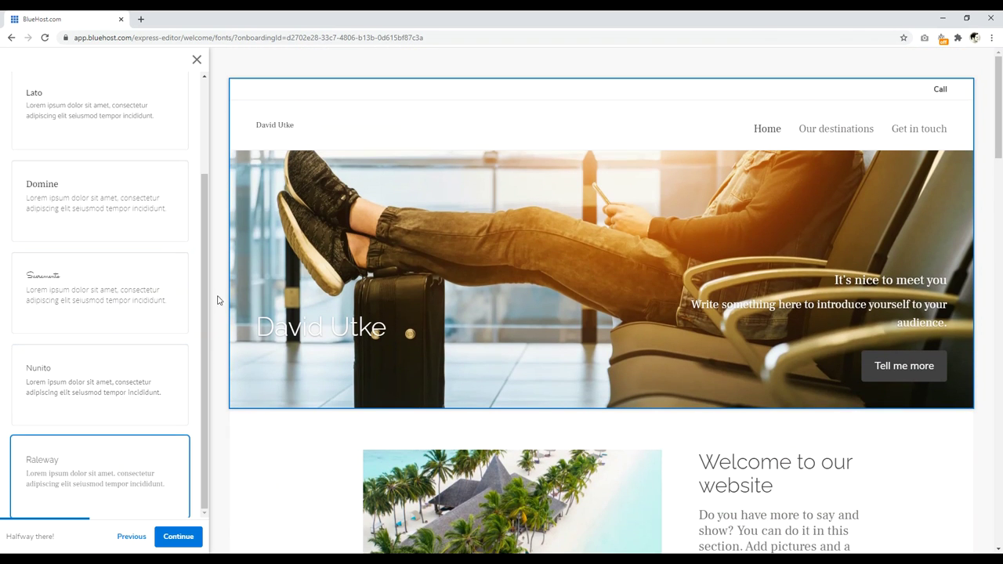
click(108, 196)
click(94, 135)
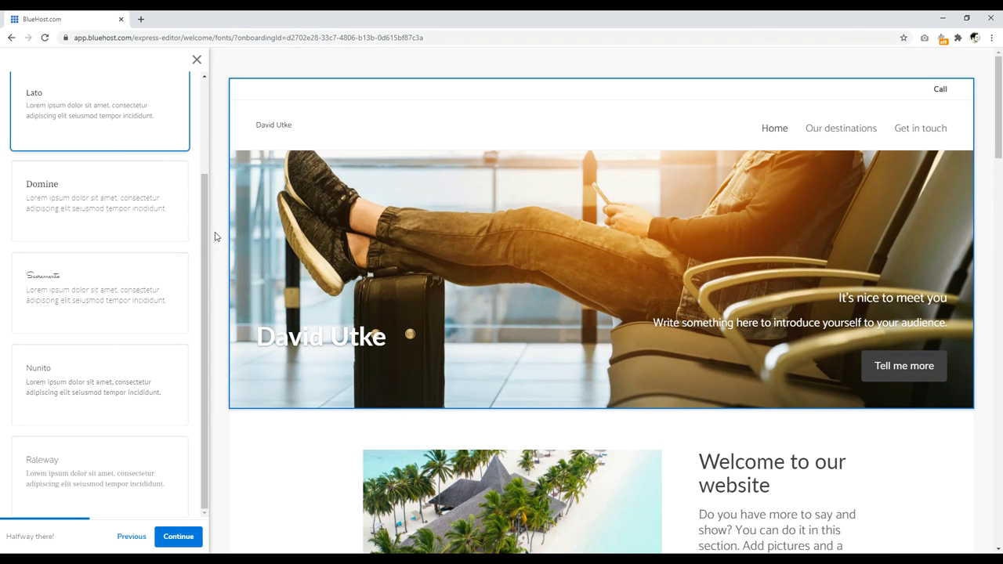
click(178, 537)
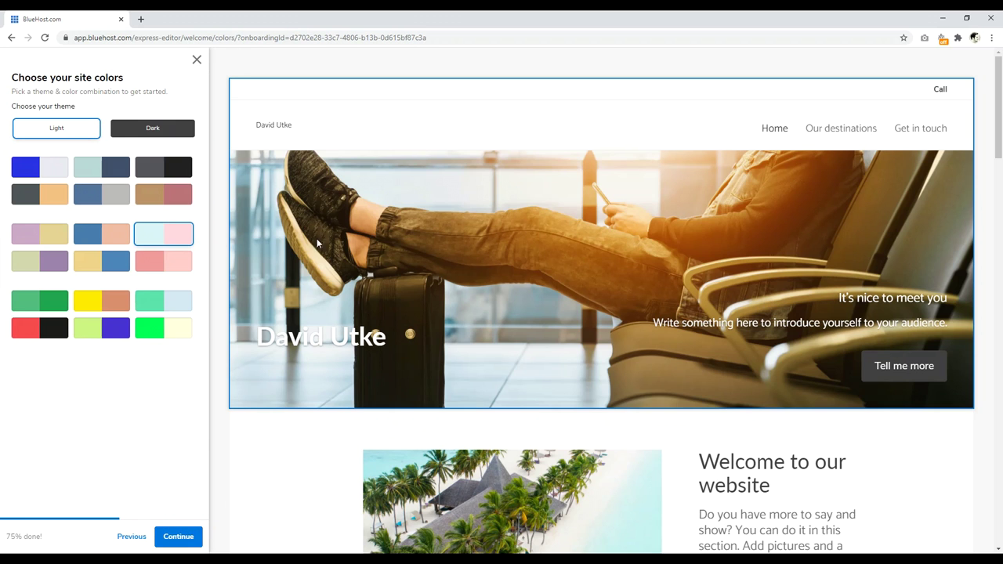
Choose the red and black color combination with the Light theme and continue to the navigation style
click(103, 205)
click(33, 328)
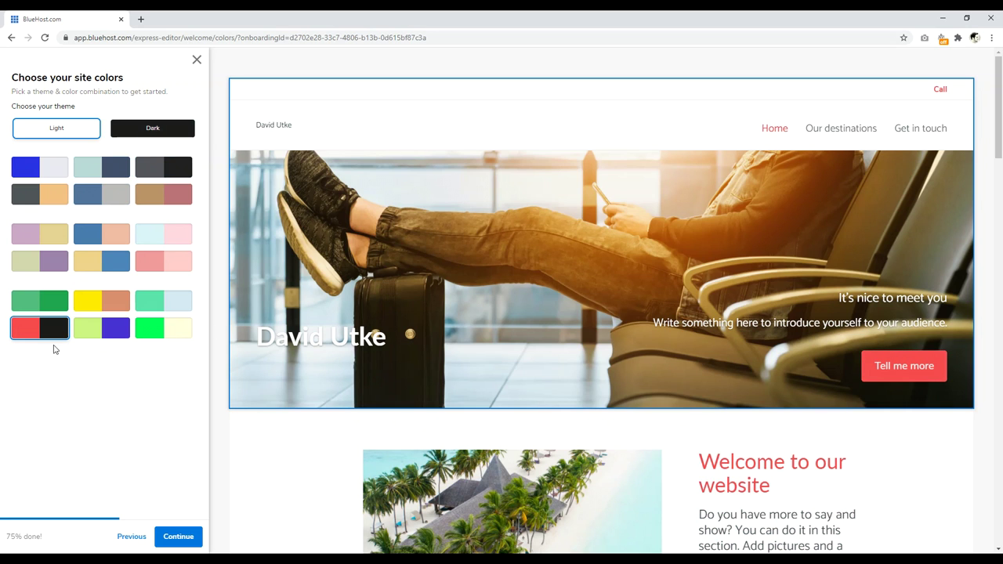
click(178, 537)
Choose the navigation style with a rounded menu bar overlaying the cover image and continue to the contact details
click(46, 148)
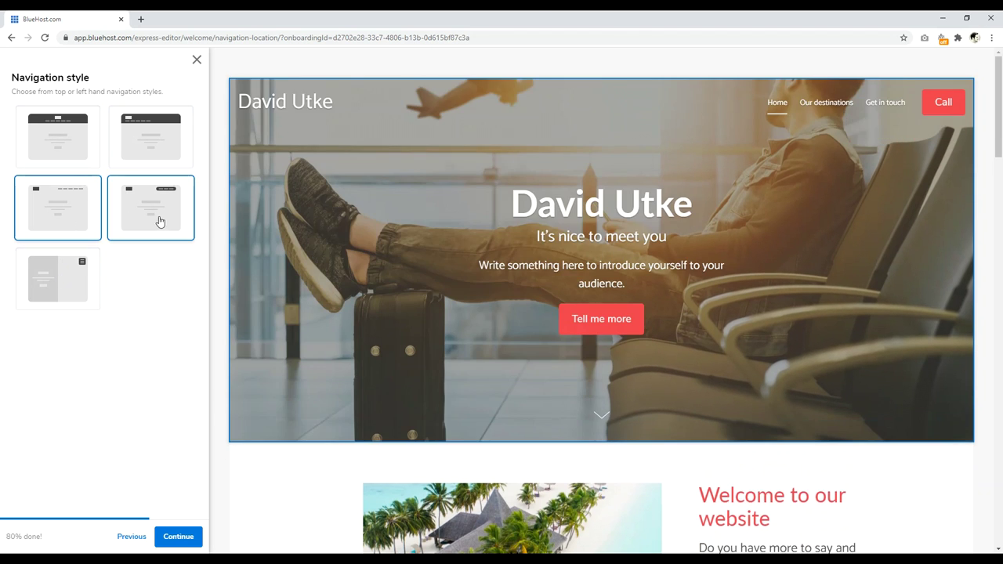
click(159, 222)
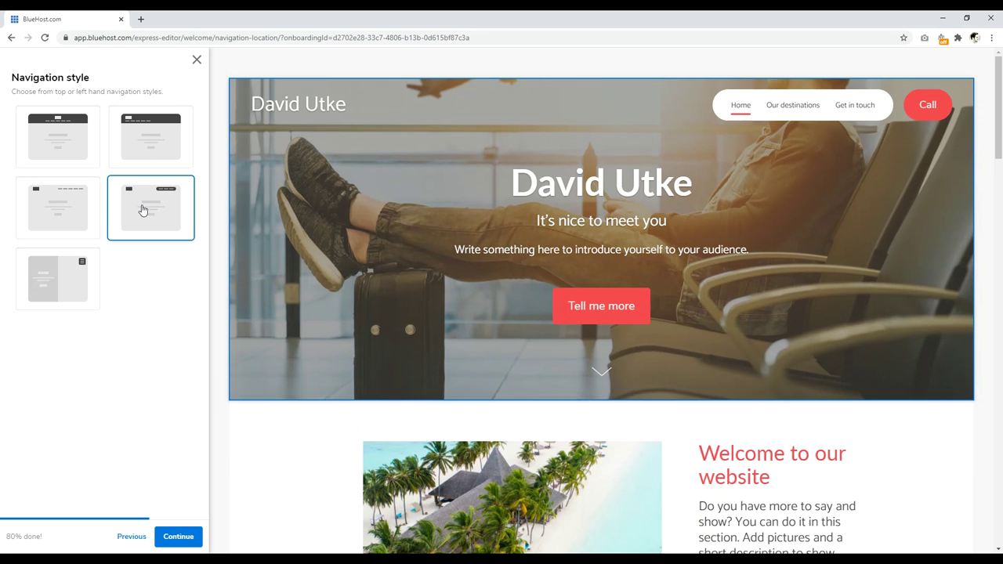
click(192, 539)
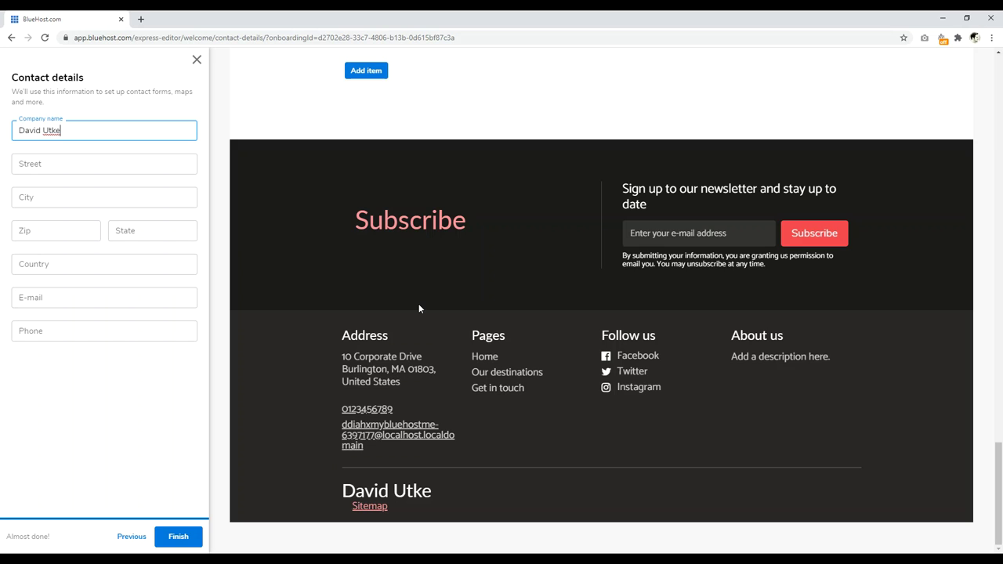
Finish the website setup from the contact details and dismiss the introductory editor tour
click(180, 536)
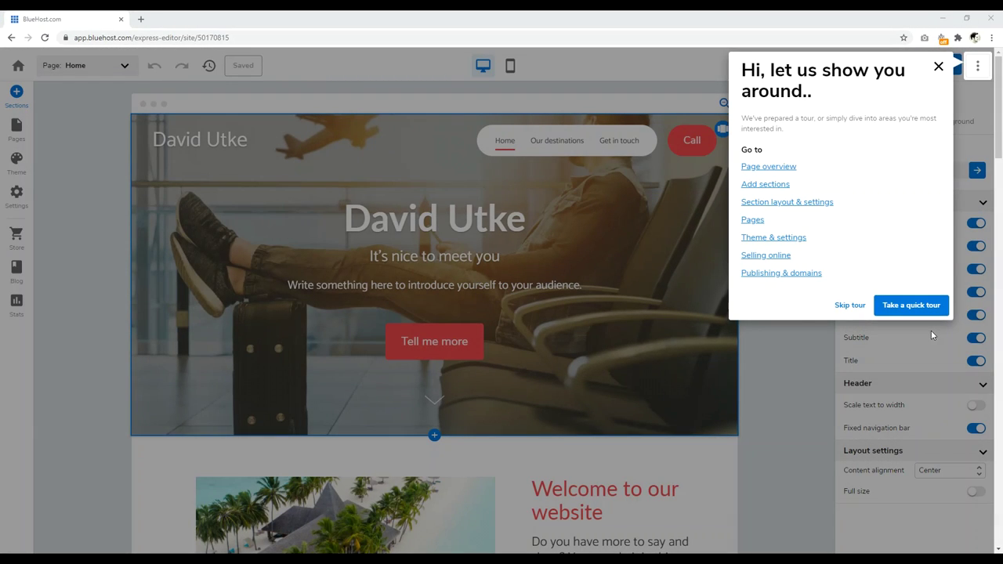
click(938, 66)
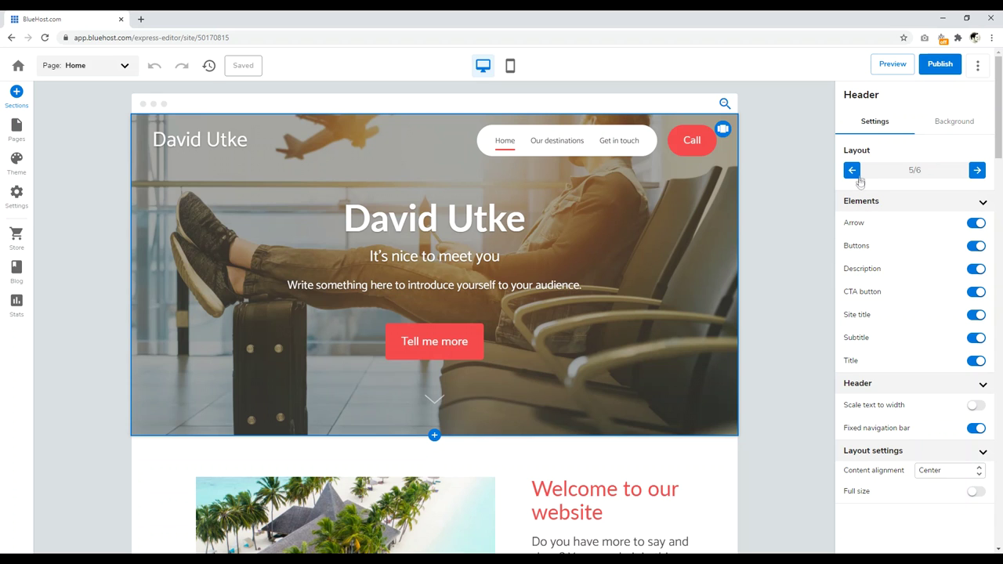
Try header layouts 4/6 and 3/6, return to layout 5/6, and toggle the header's Arrow element off and on again
drag(880, 95, 841, 95)
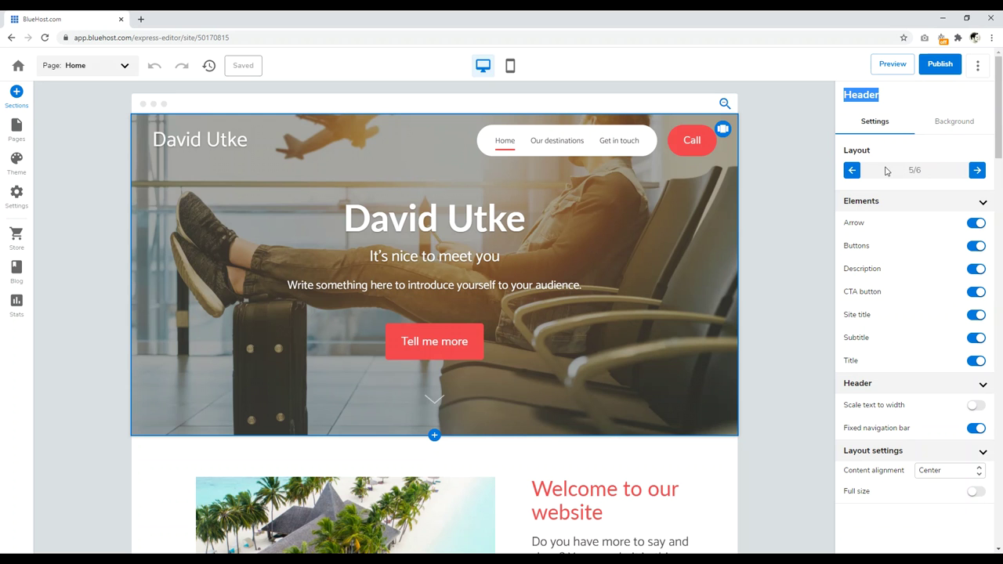
click(852, 171)
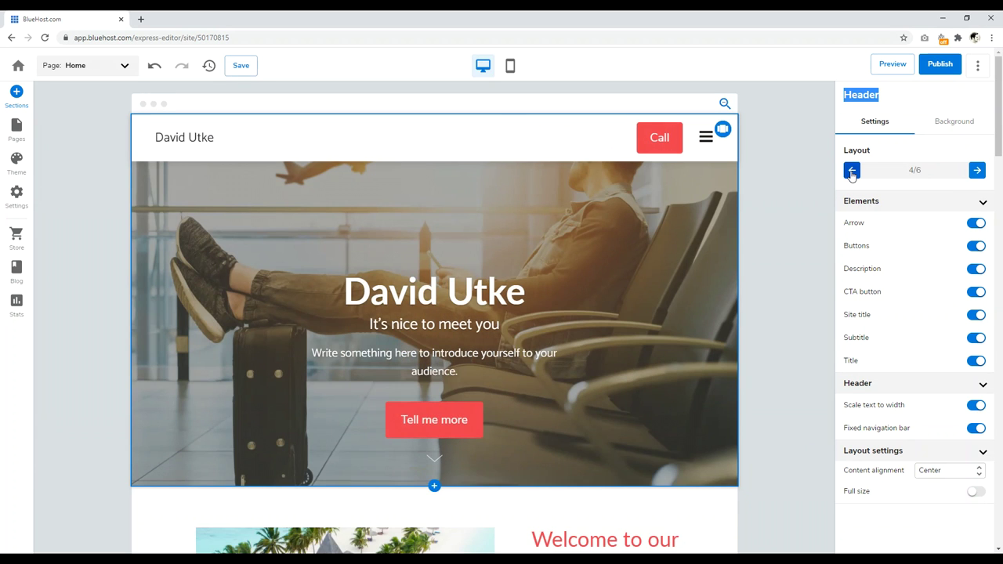
click(852, 170)
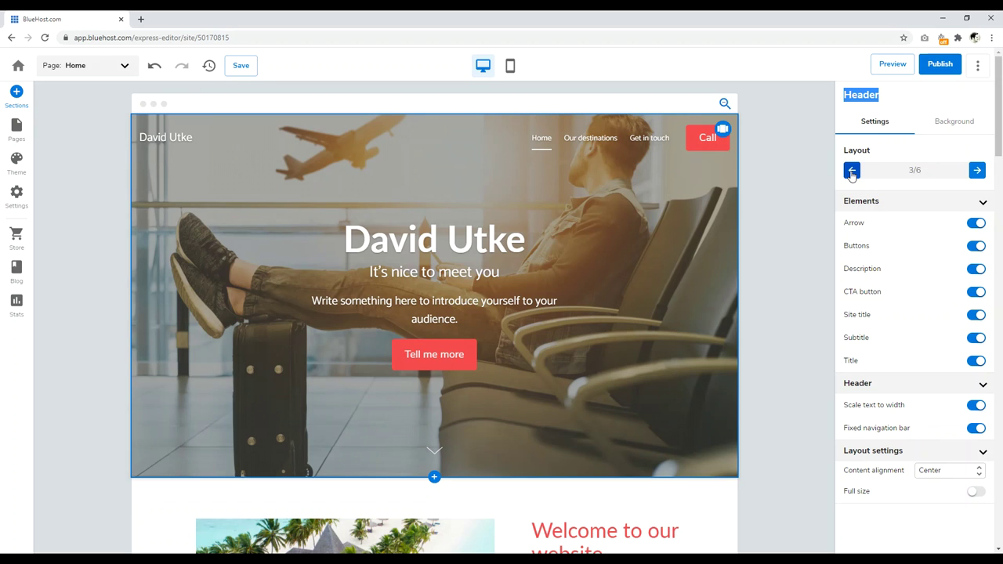
click(977, 171)
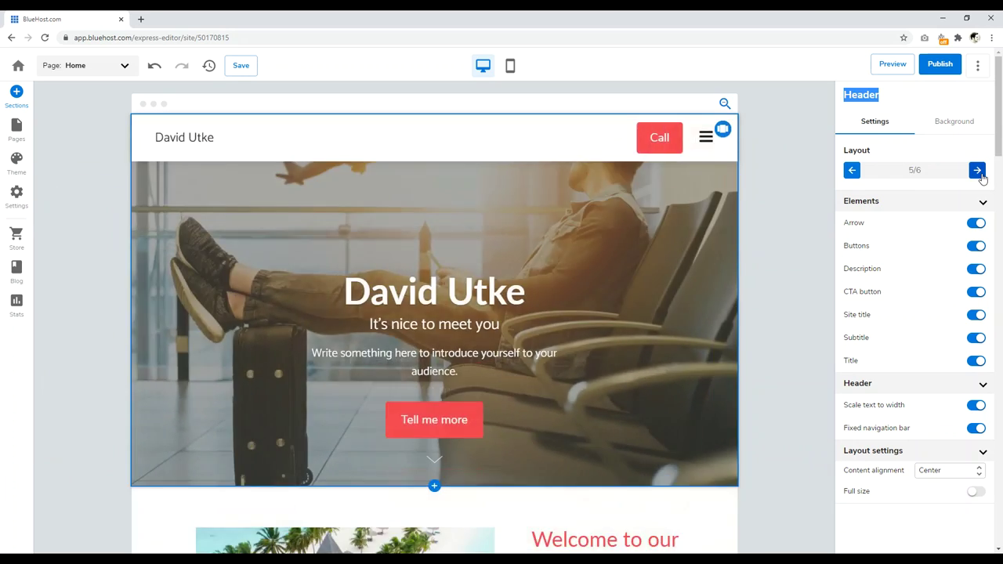
click(977, 171)
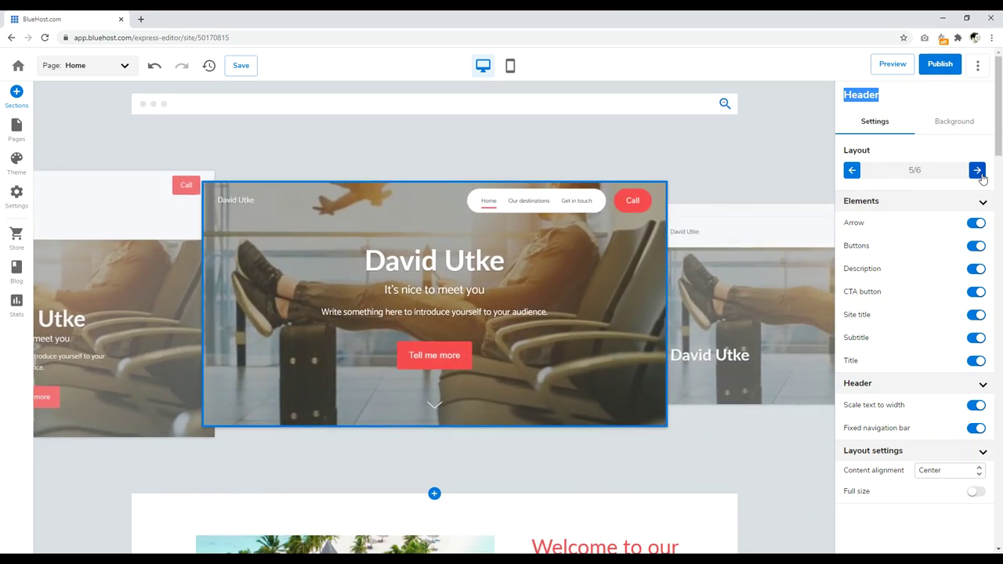
click(976, 225)
click(976, 225)
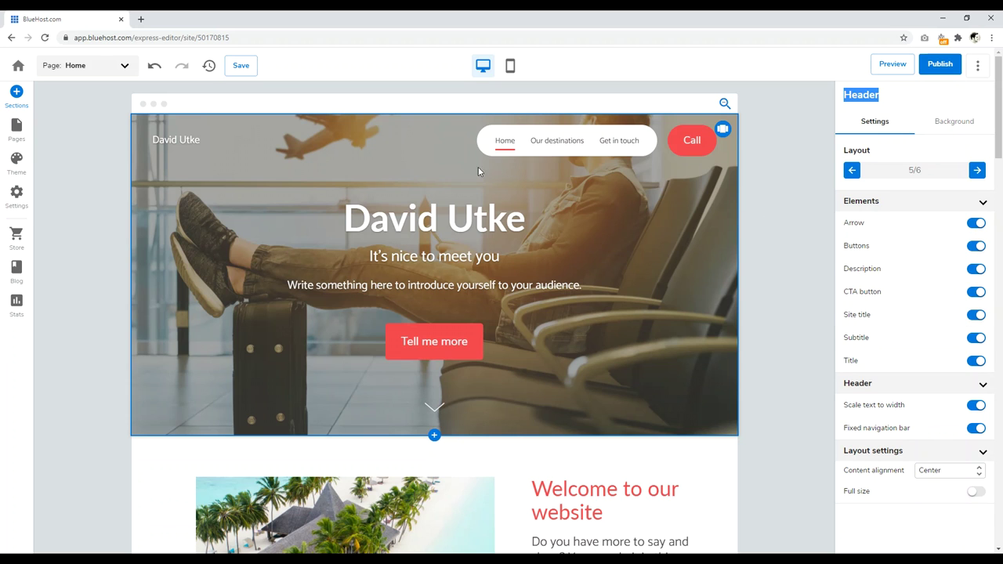
Examine the home page's existing sections and the section categories available for insertion below the header
click(17, 94)
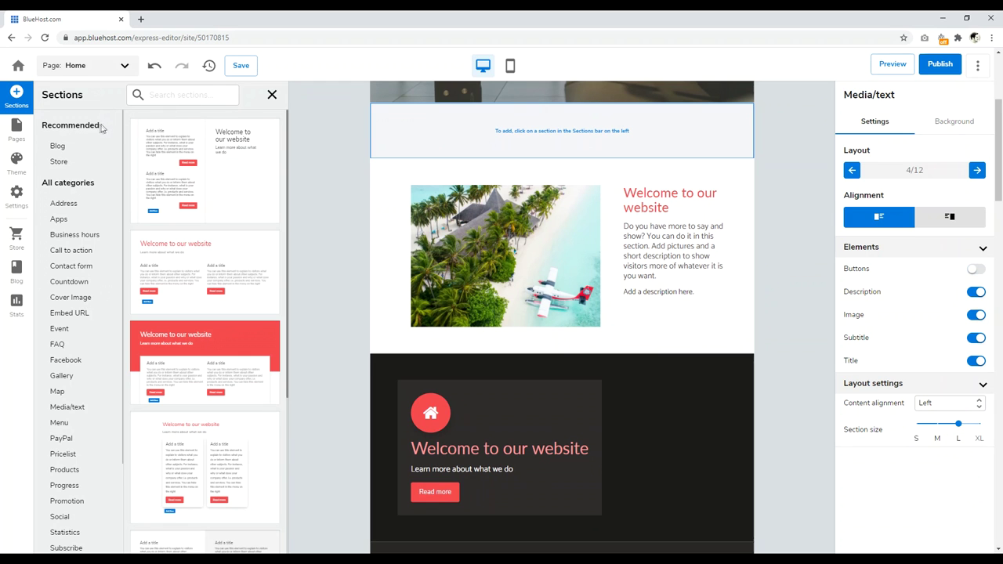
scroll(408, 215, up, 3)
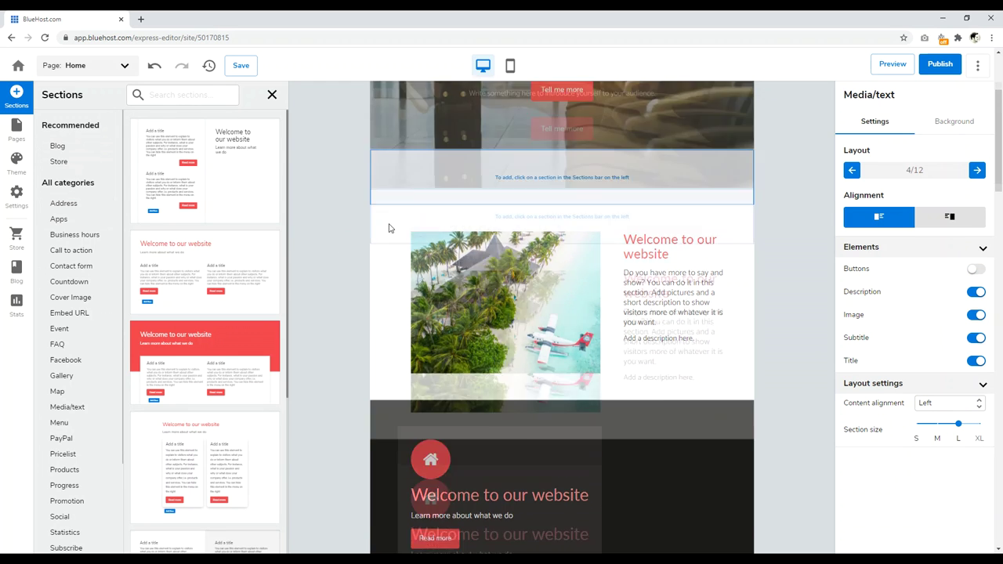
click(271, 96)
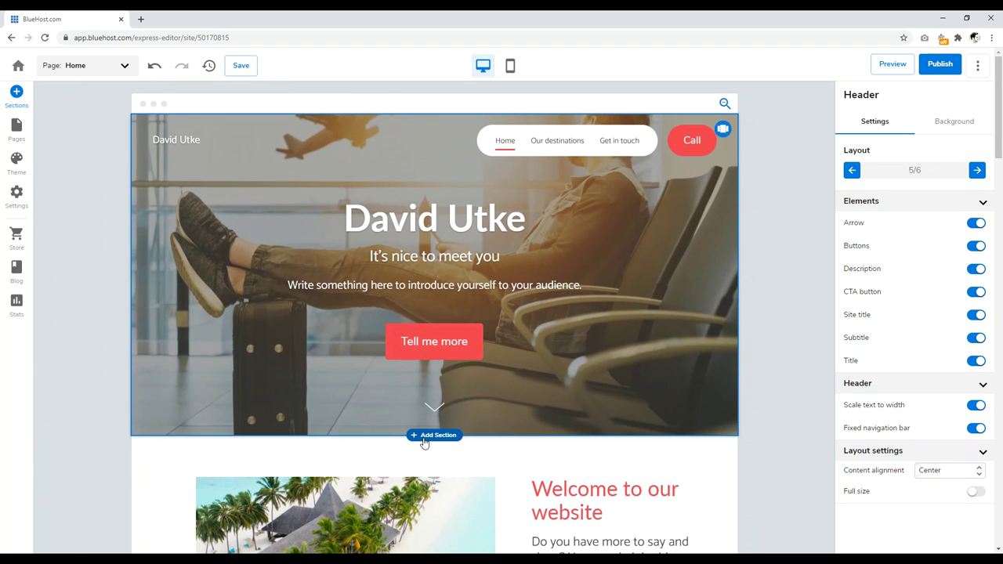
scroll(424, 444, down, 6)
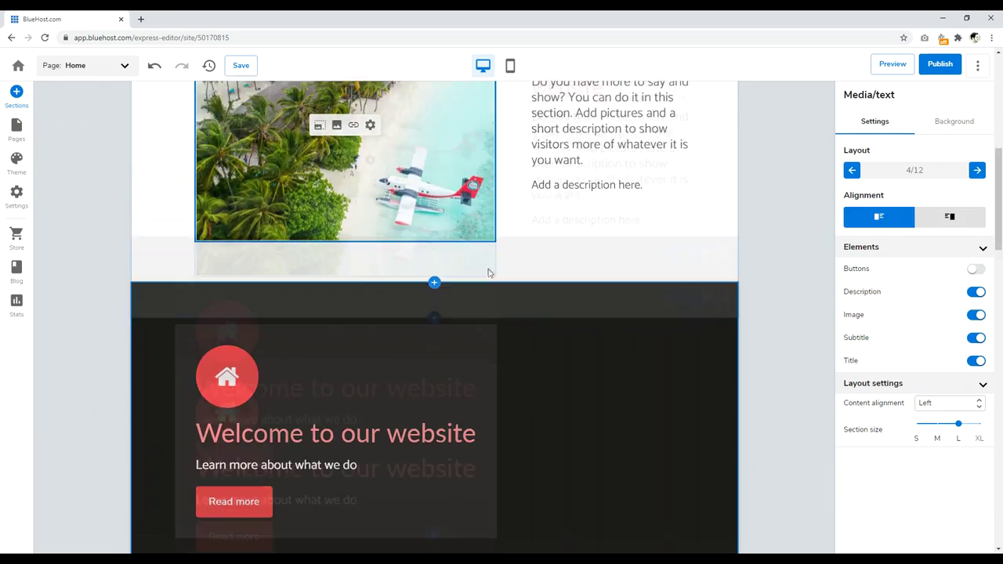
scroll(488, 272, down, 3)
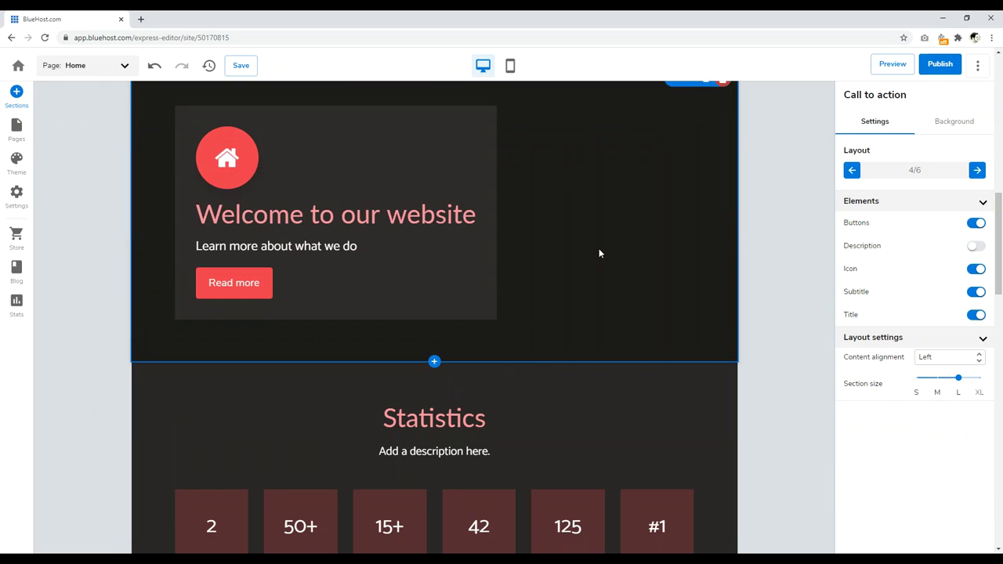
scroll(633, 253, up, 9)
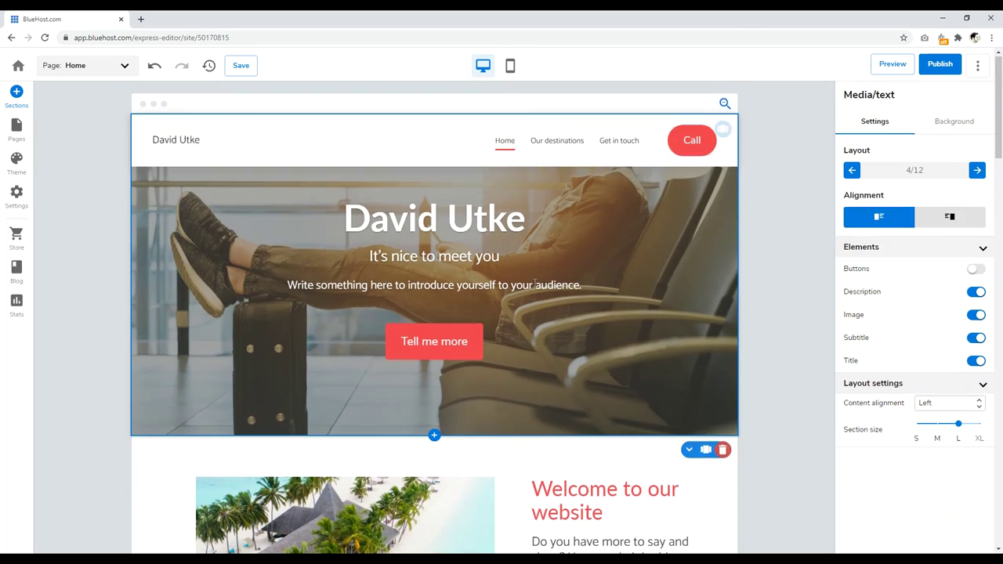
click(435, 435)
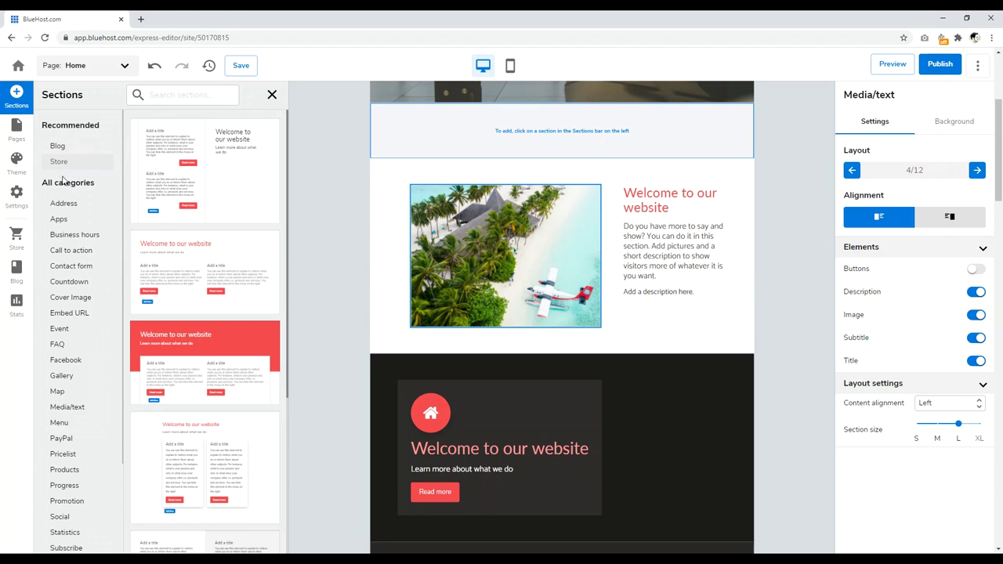
scroll(74, 250, down, 3)
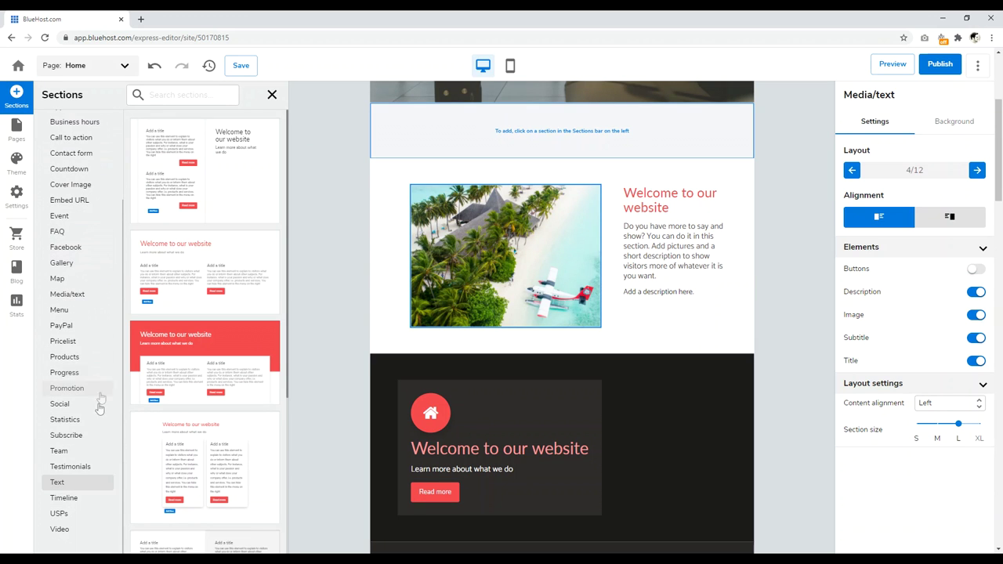
scroll(74, 255, up, 3)
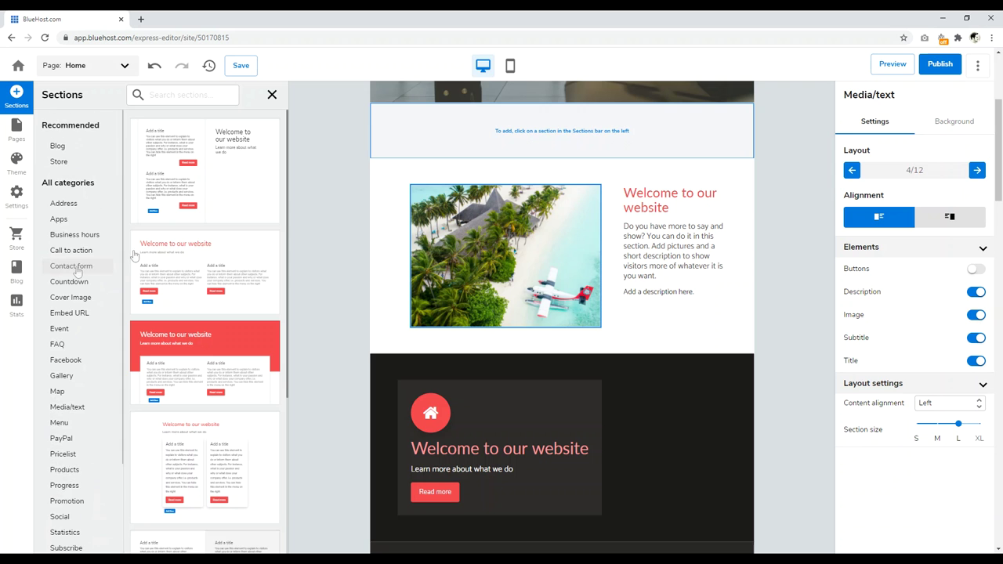
click(271, 95)
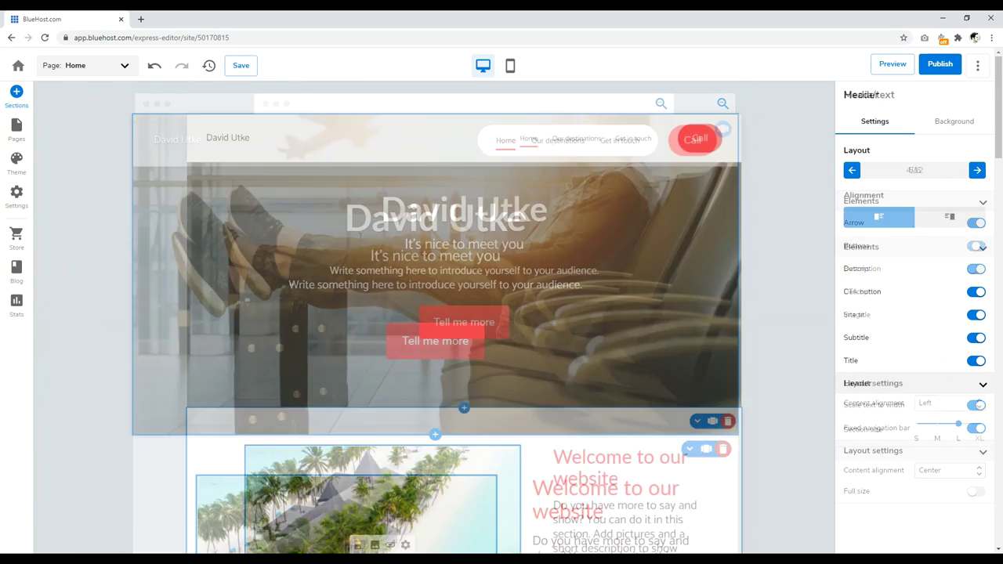
Look through the site's page list and the theme's color and font settings
click(20, 135)
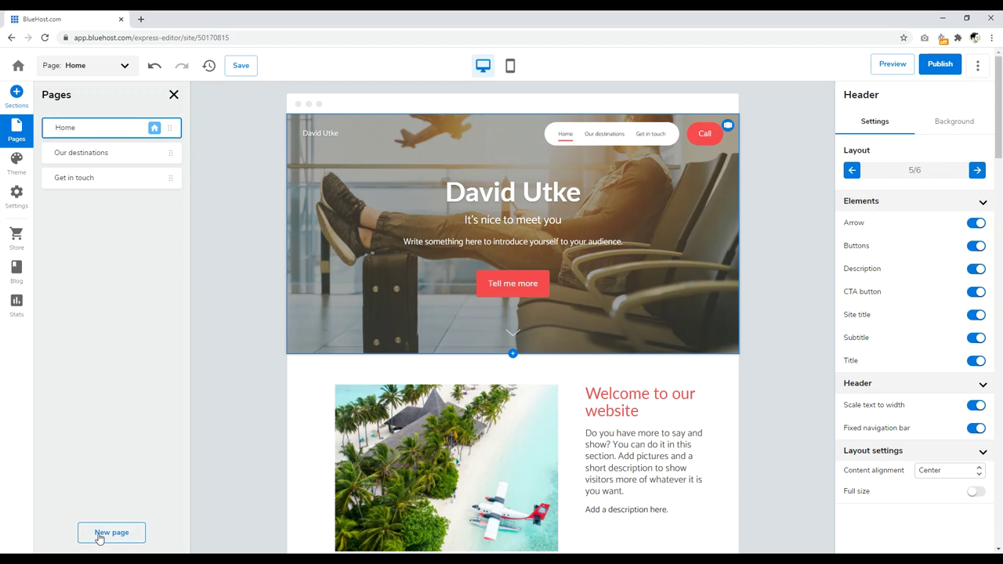
click(16, 163)
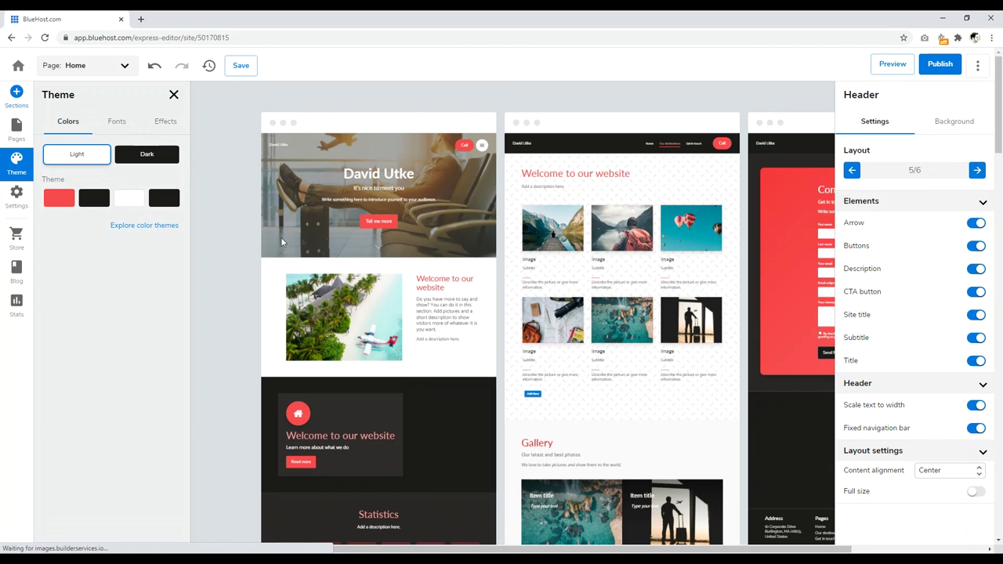
click(116, 122)
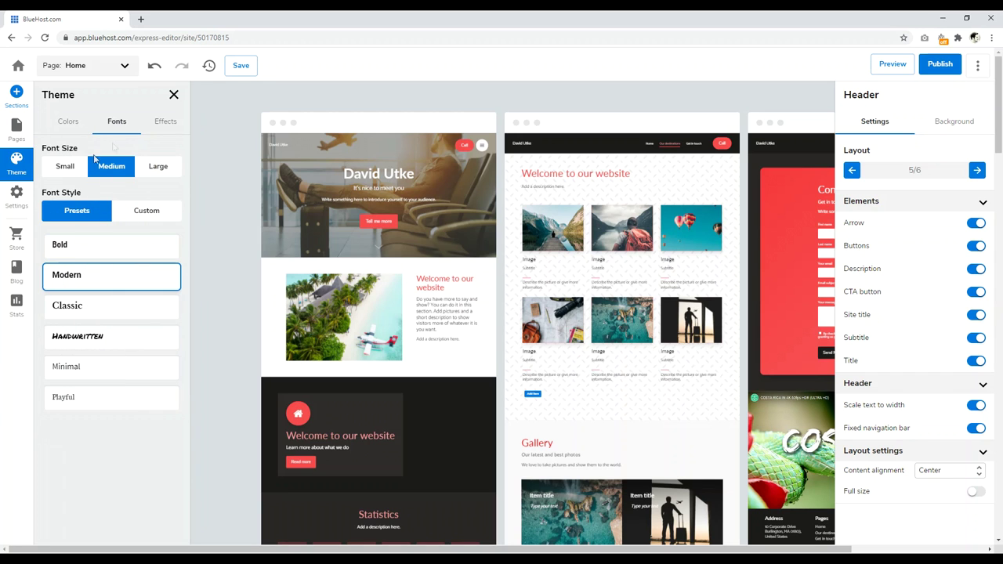
Enable the theme's effects and set their duration to Short
click(164, 125)
click(162, 161)
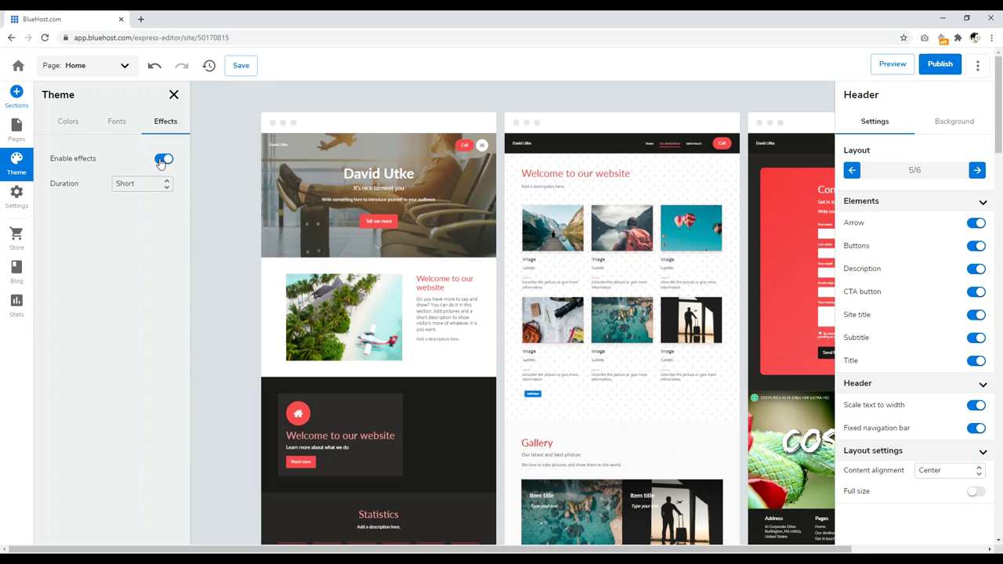
click(146, 184)
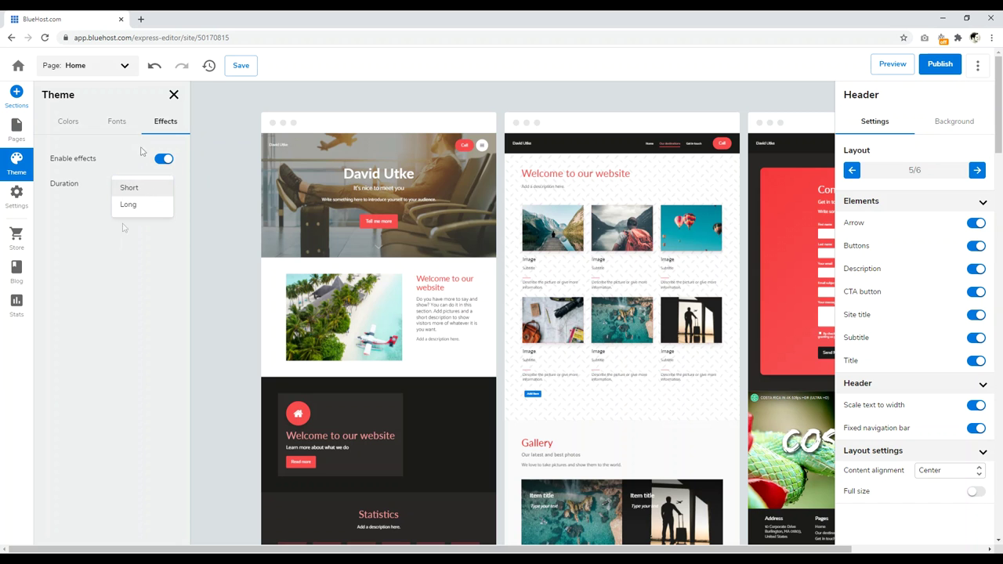
click(129, 187)
click(163, 159)
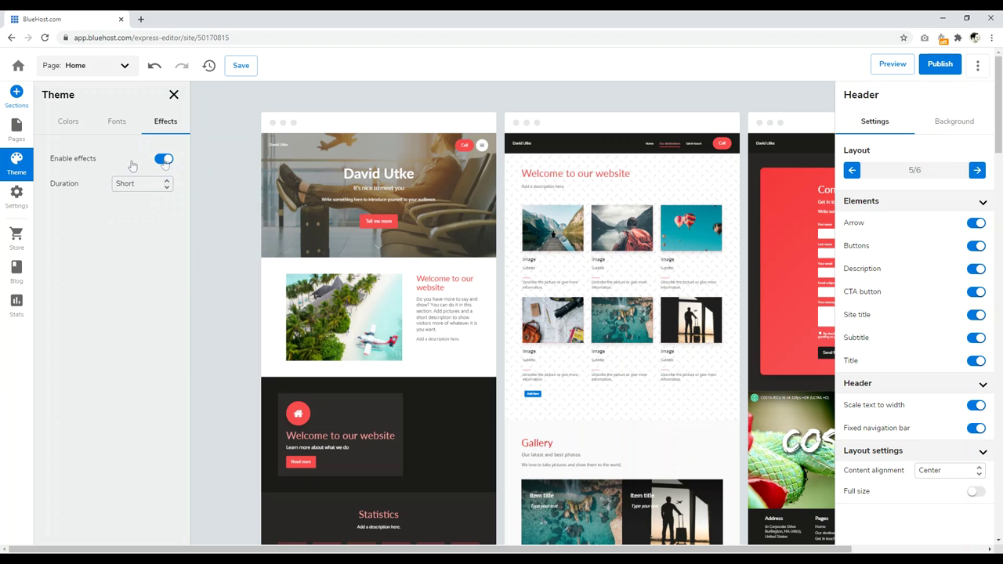
Review the My site settings for name and domain, logo, favicon, SEO and accessibility, and close them without changes
click(17, 202)
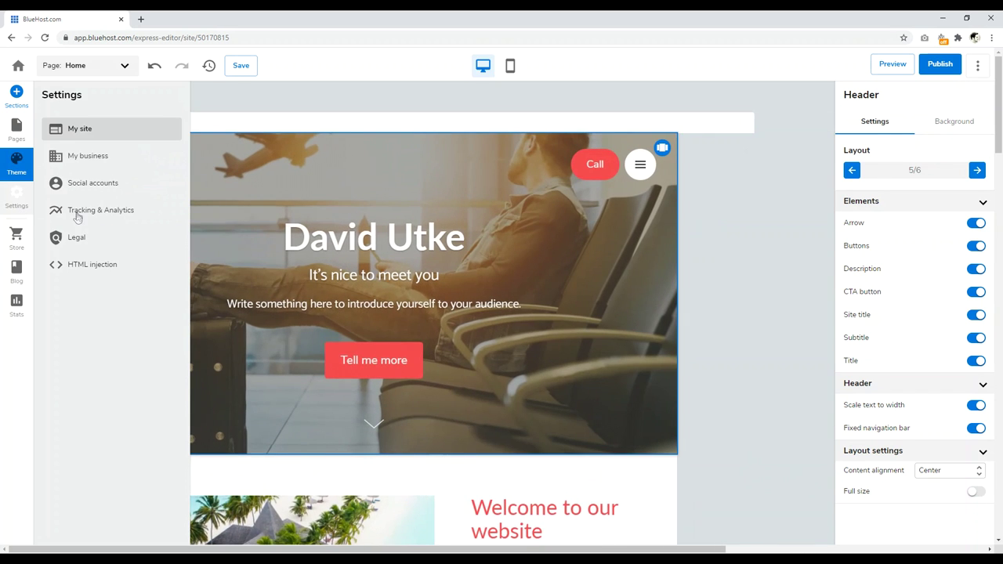
click(109, 131)
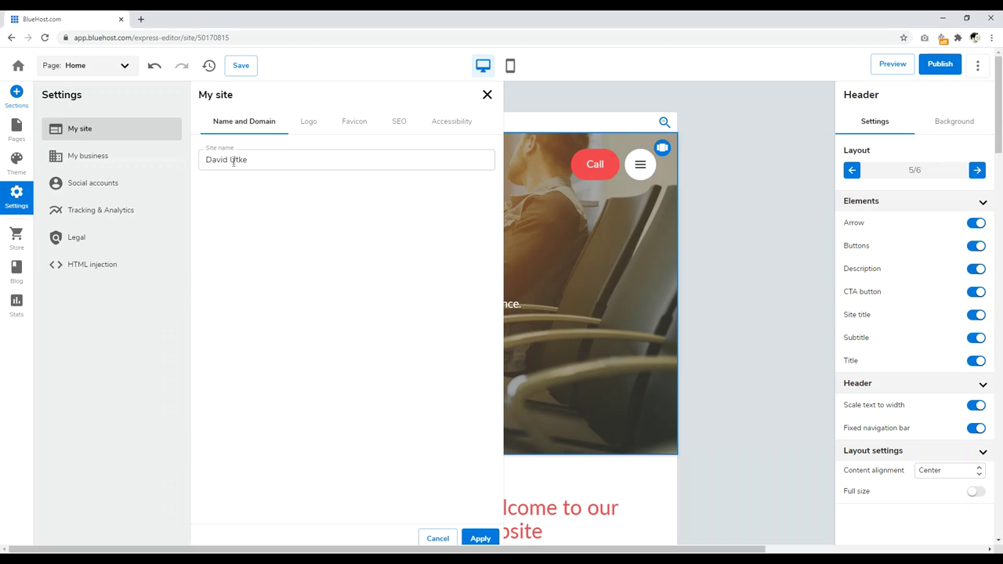
click(305, 125)
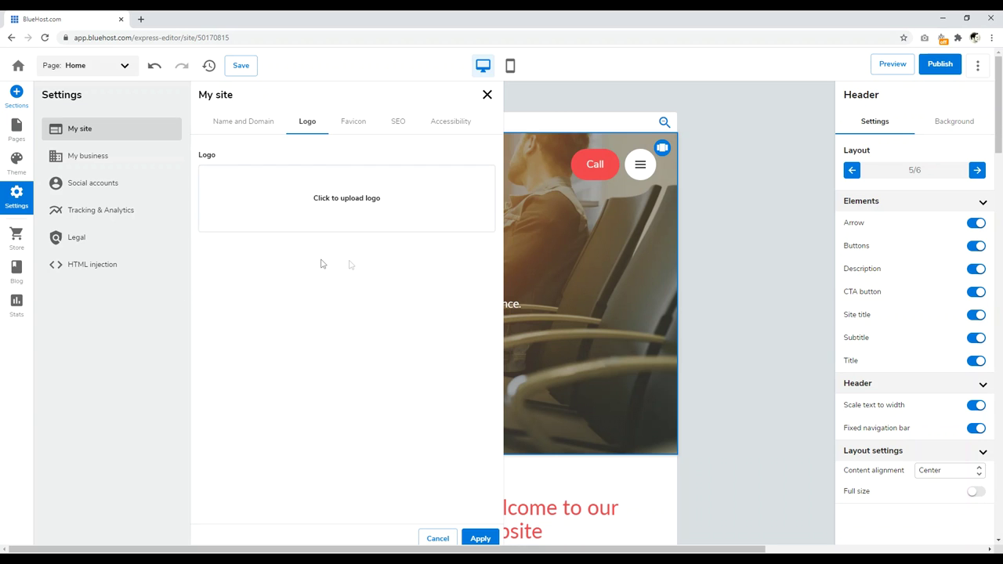
click(359, 130)
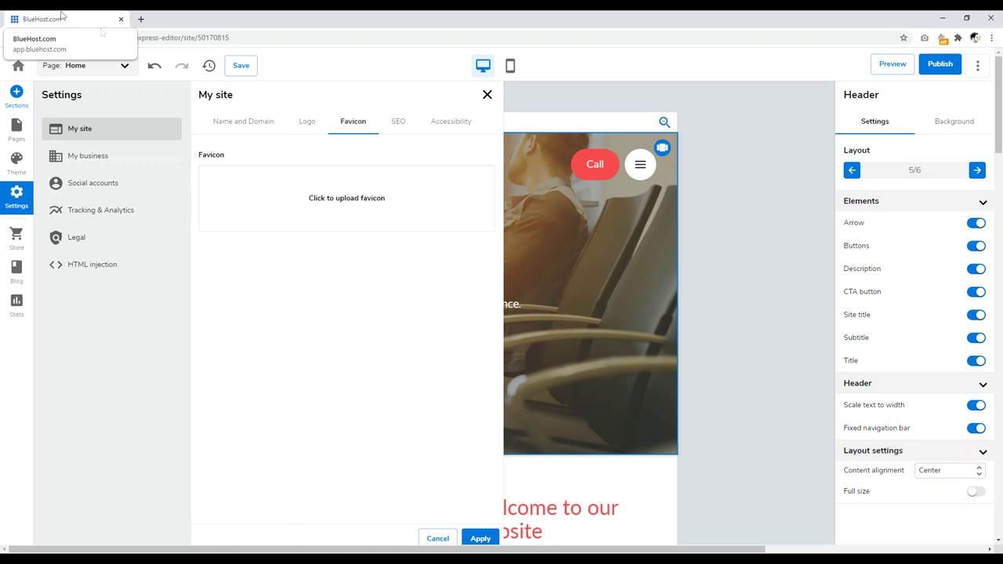
click(397, 122)
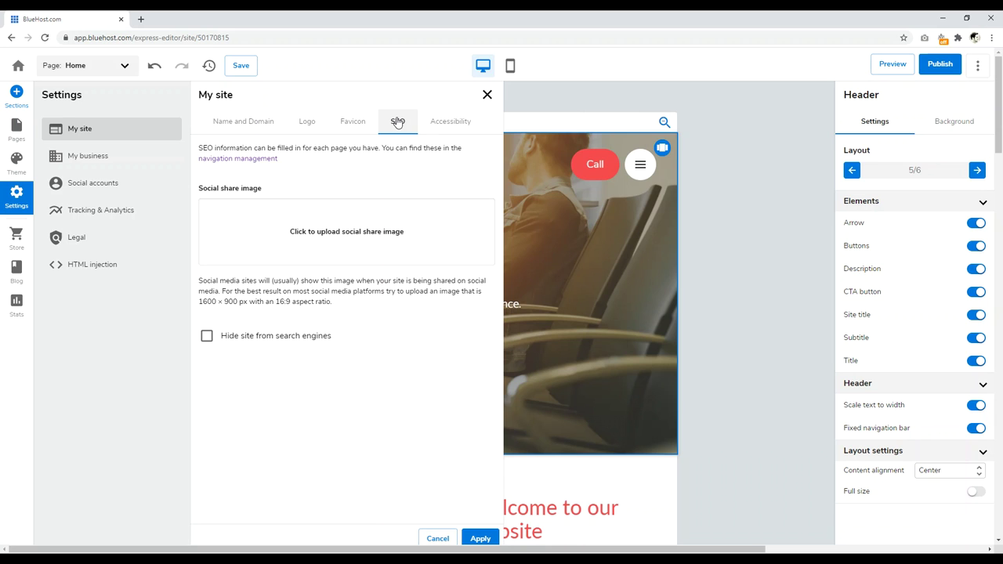
click(436, 123)
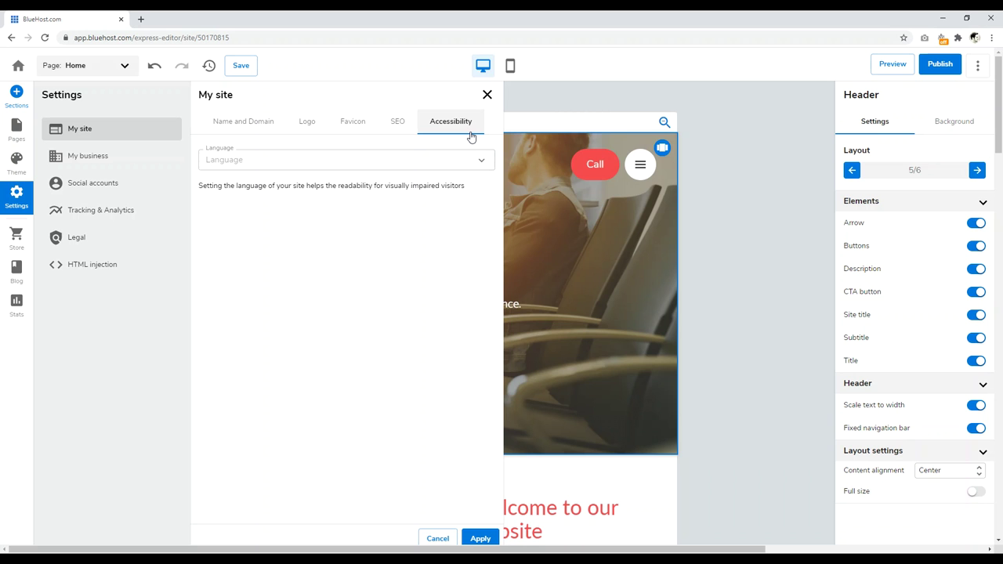
click(487, 95)
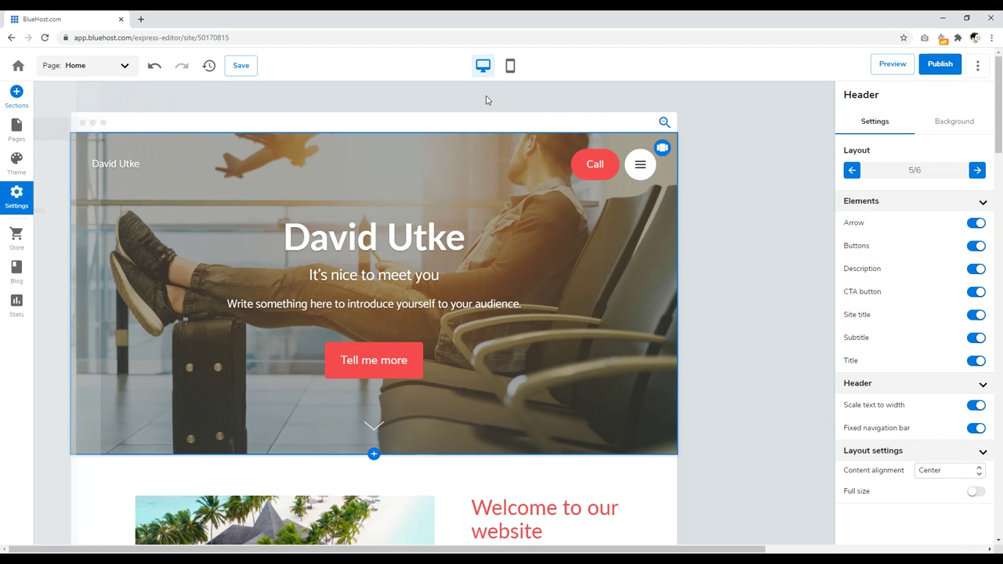
Check the option to add a store and decline it, open the site's statistics page, and return to the editor
click(17, 238)
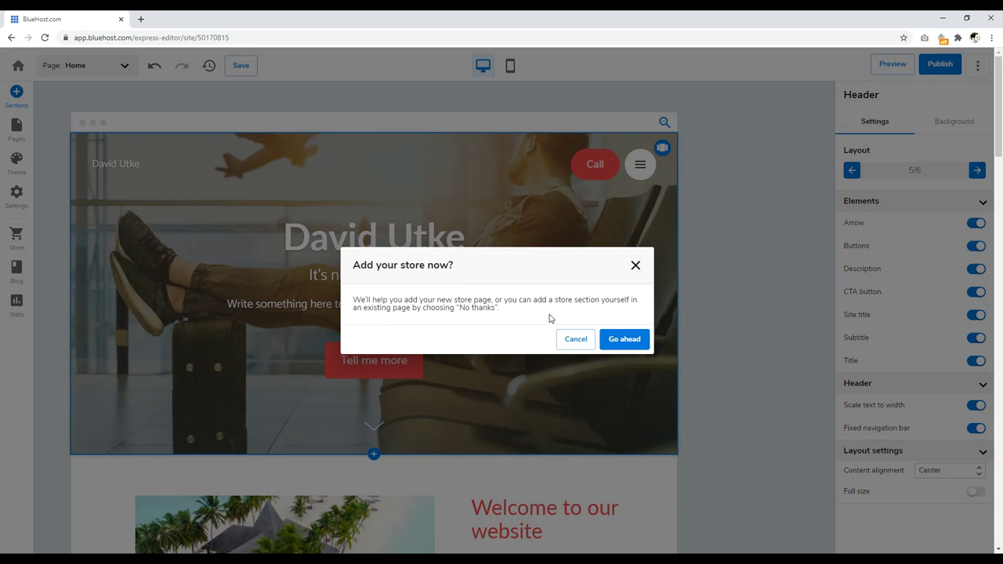
click(636, 265)
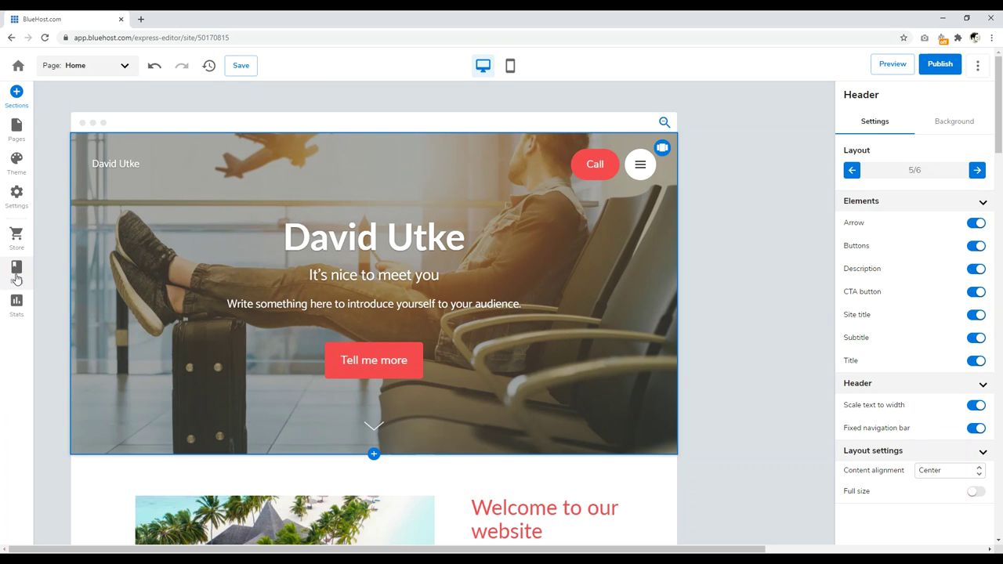
click(17, 306)
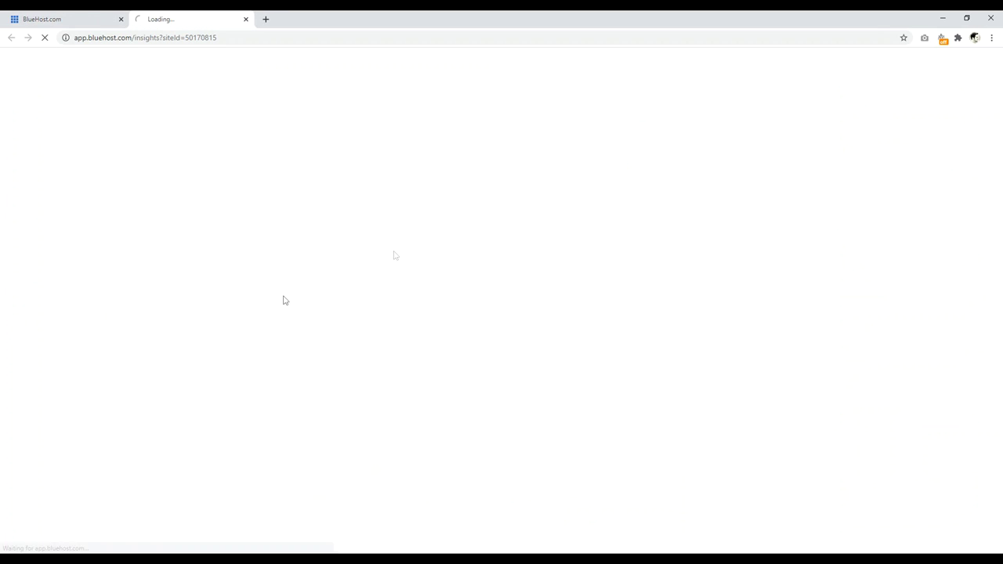
key(ctrl+1)
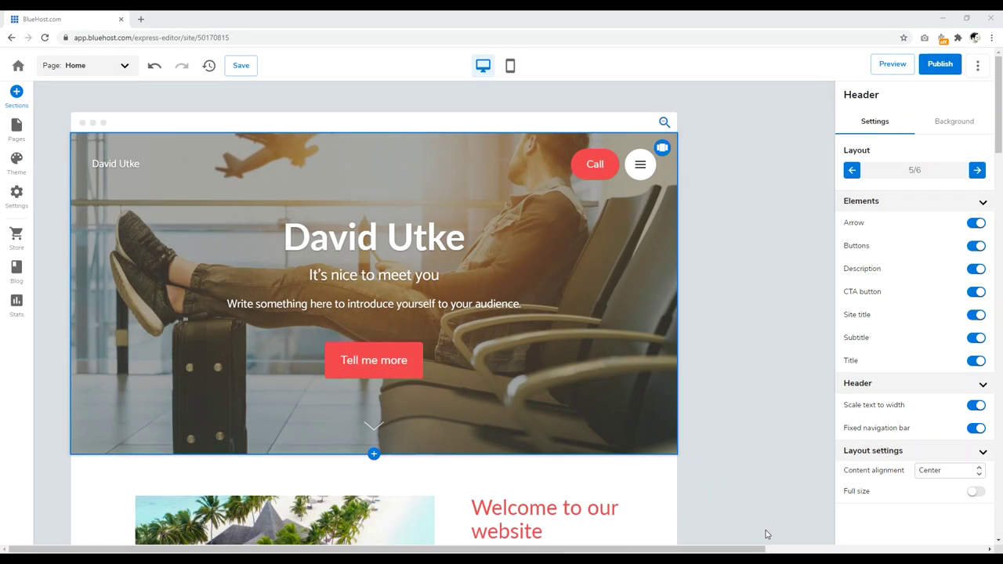
Examine the header's alternative layouts and the home page's Media/text, Call to action and Statistics sections
click(661, 149)
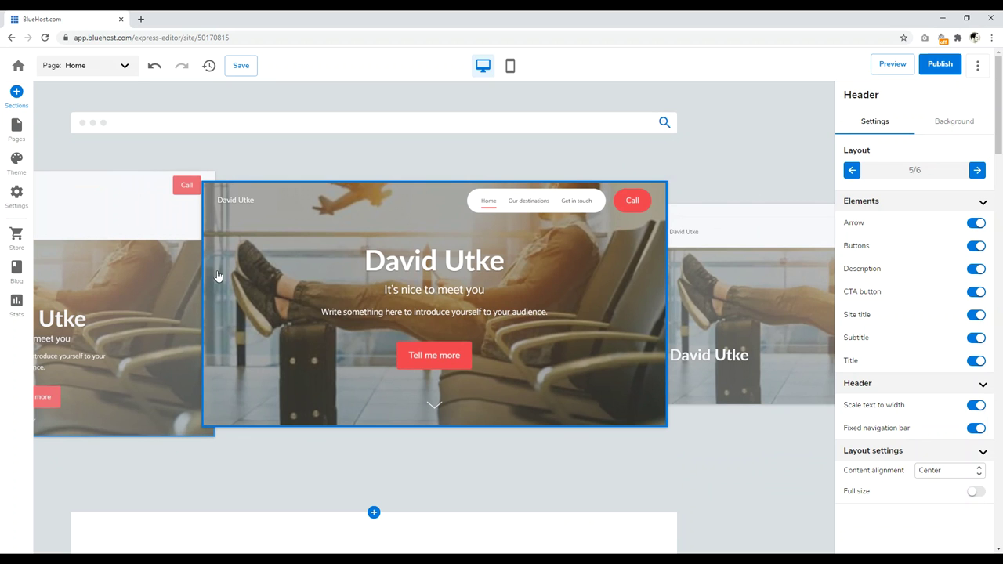
click(764, 180)
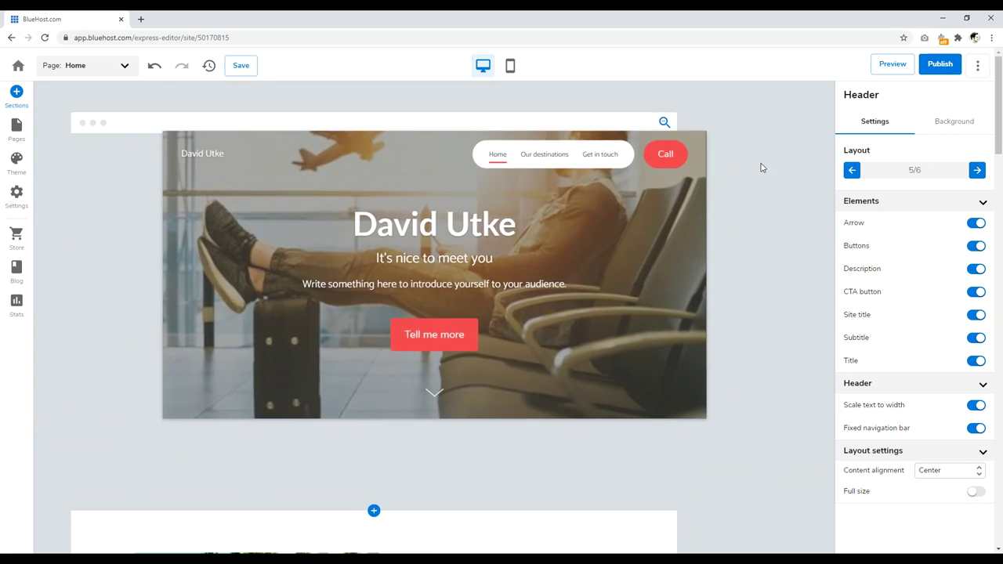
scroll(744, 164, down, 3)
scroll(742, 167, down, 2)
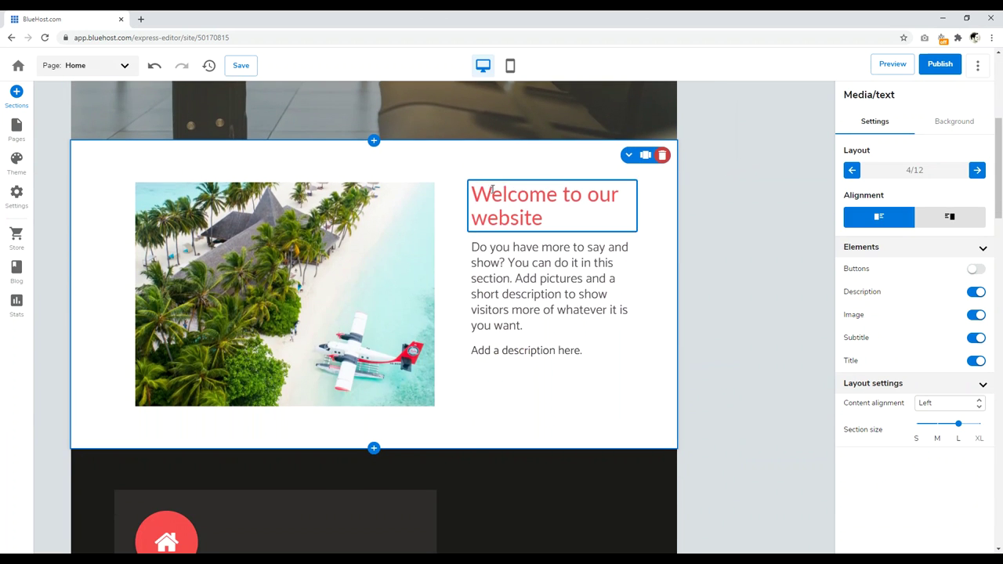
drag(884, 96, 788, 127)
scroll(776, 129, down, 5)
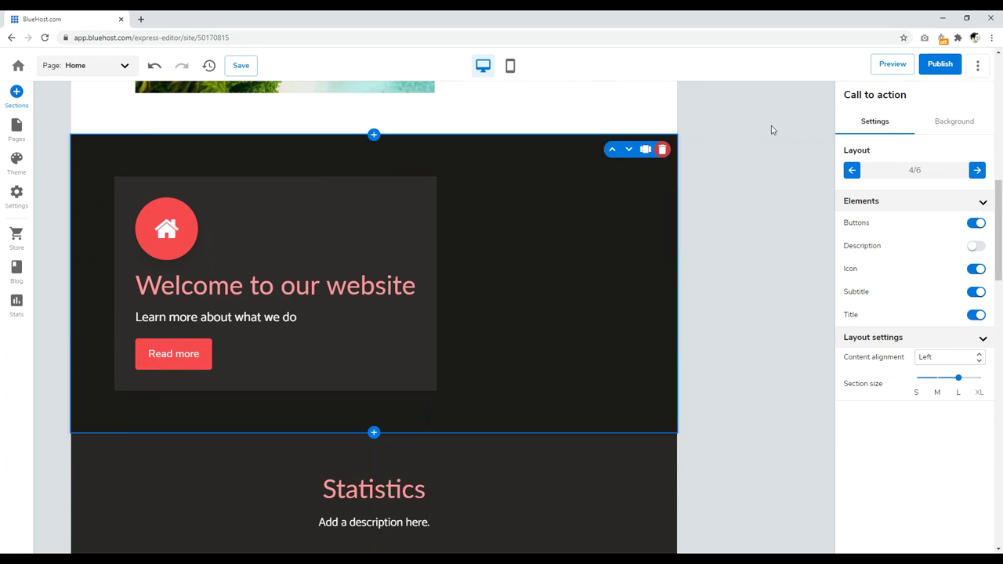
scroll(479, 213, down, 5)
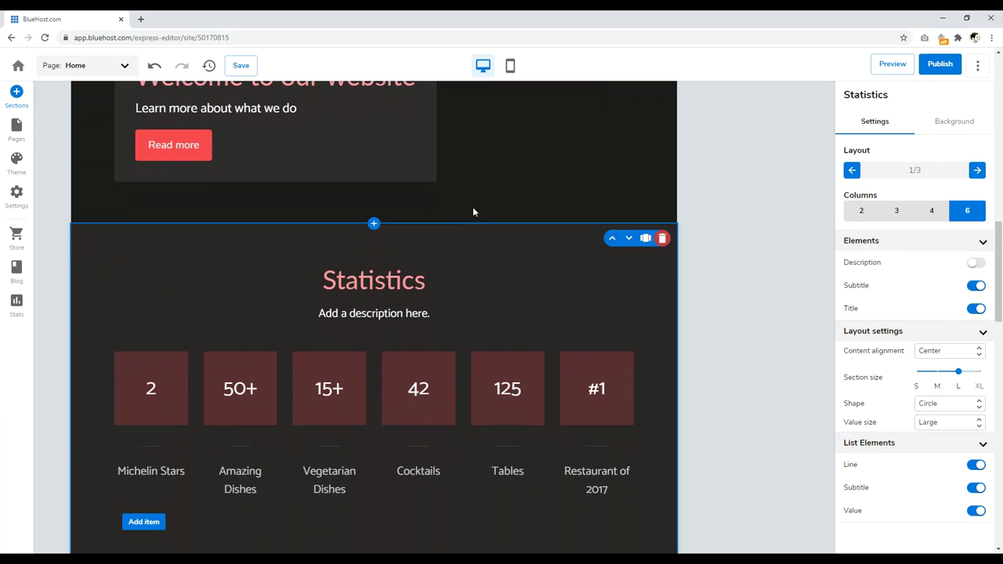
scroll(709, 196, down, 1)
scroll(627, 212, up, 2)
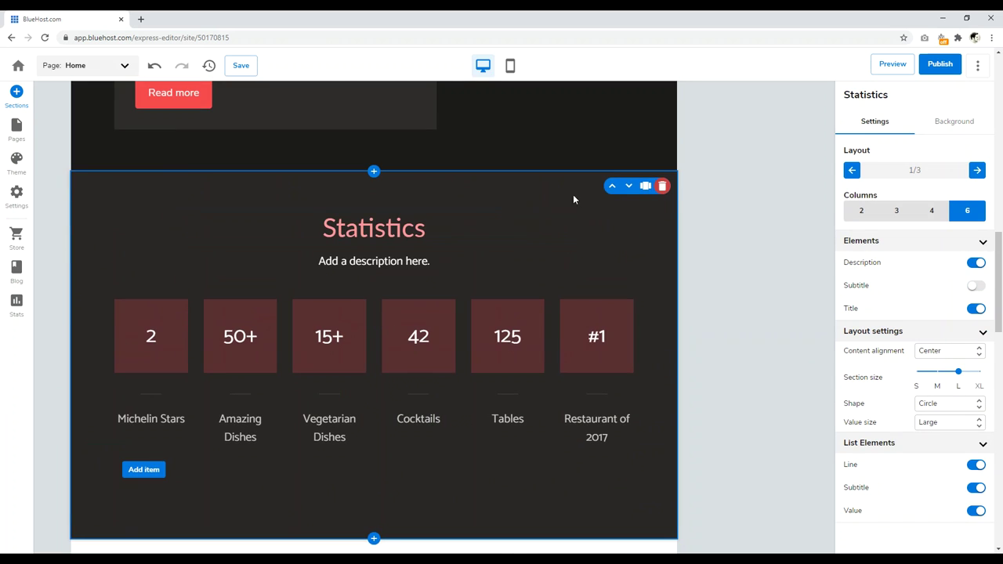
Move the Statistics section above the call to action and switch it to layout 3/3 with plain numbers
click(612, 186)
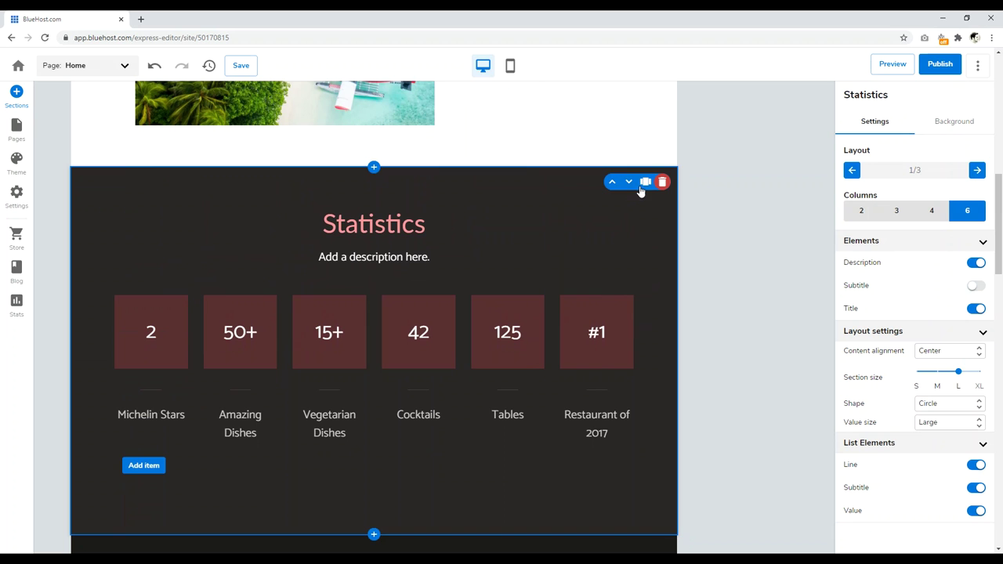
click(645, 183)
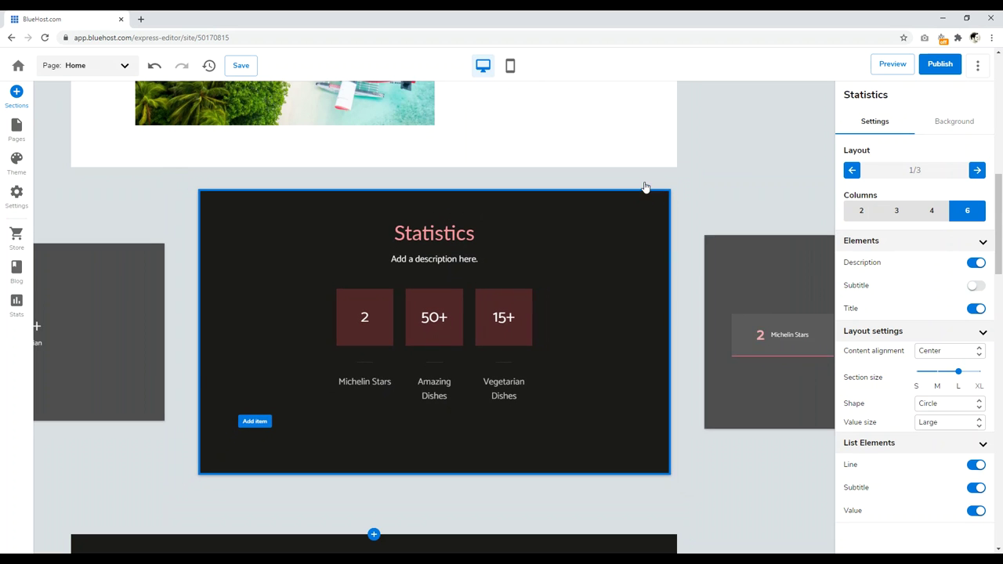
click(747, 290)
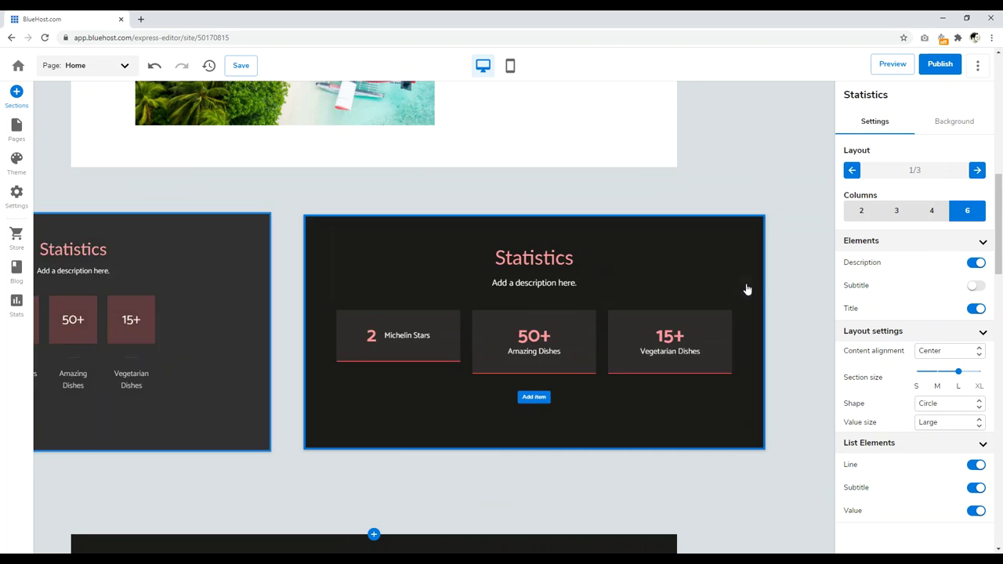
click(745, 289)
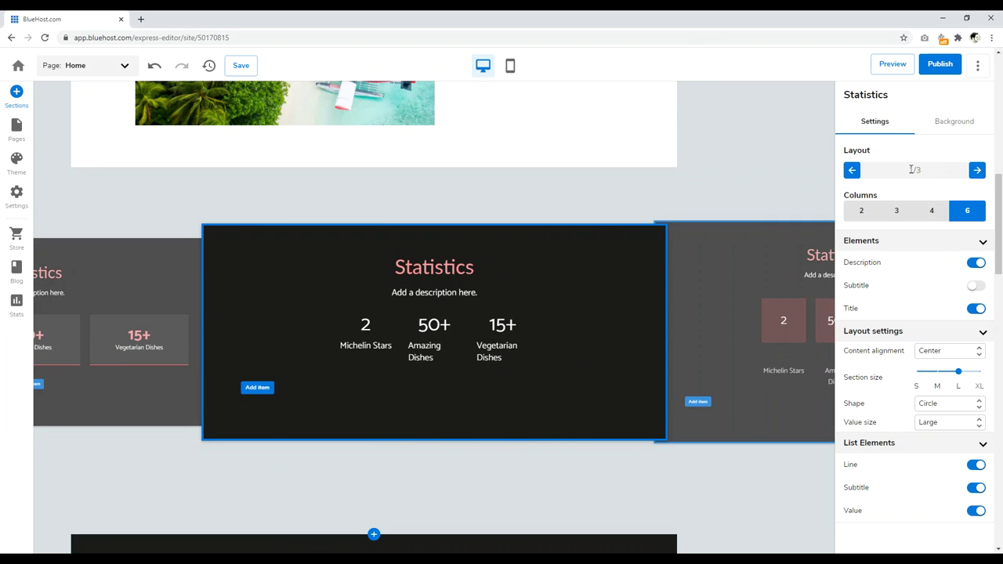
click(745, 134)
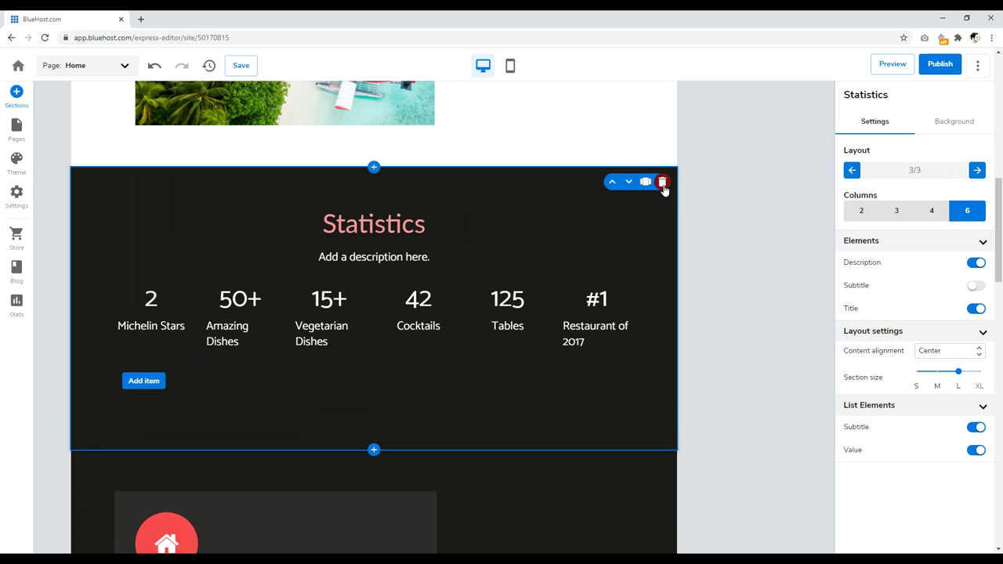
Delete the Statistics section from the home page
click(662, 182)
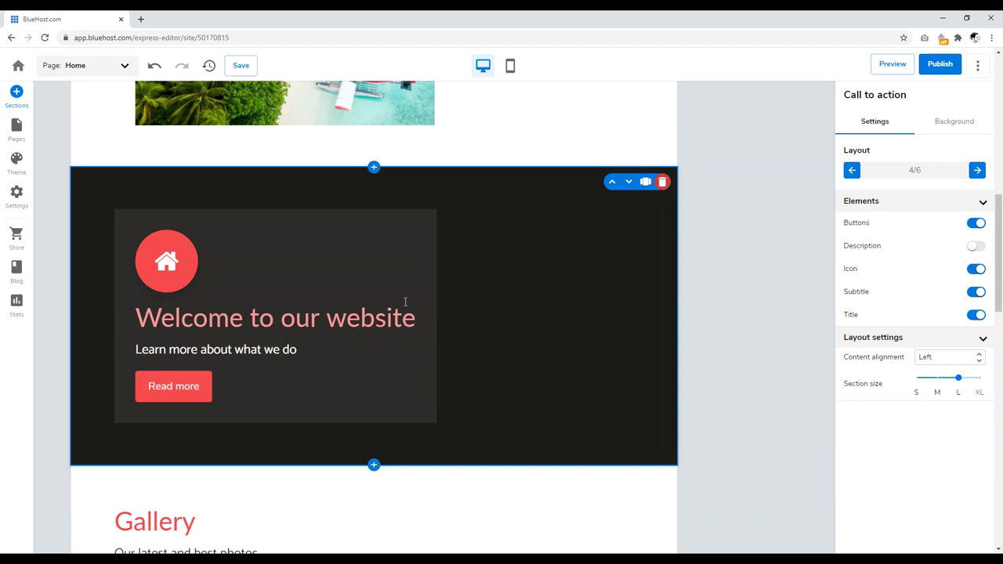
Check the call to action's subtitle text and the Read more button's Page, No link and Web address link options, closing without saving
click(213, 350)
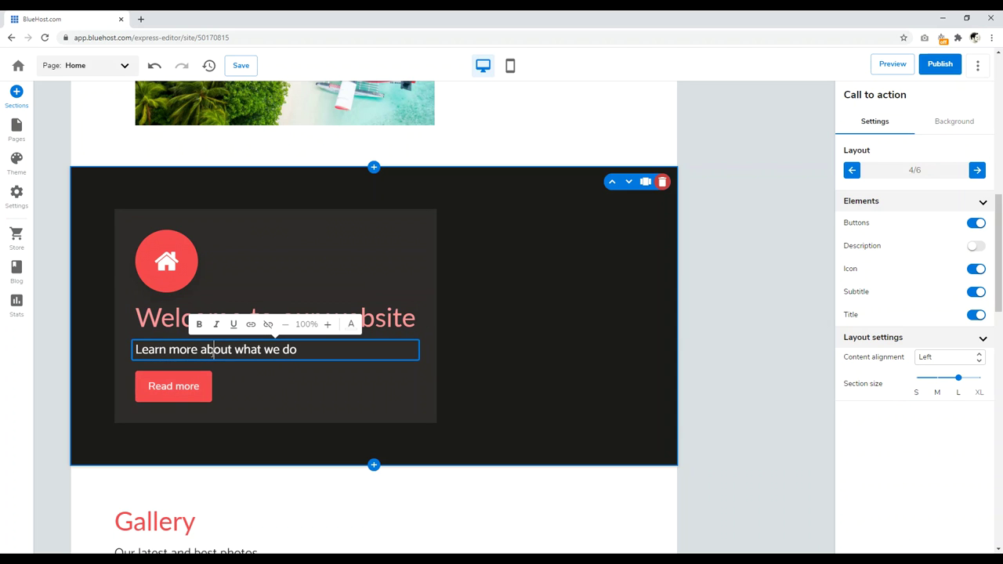
drag(308, 351, 140, 350)
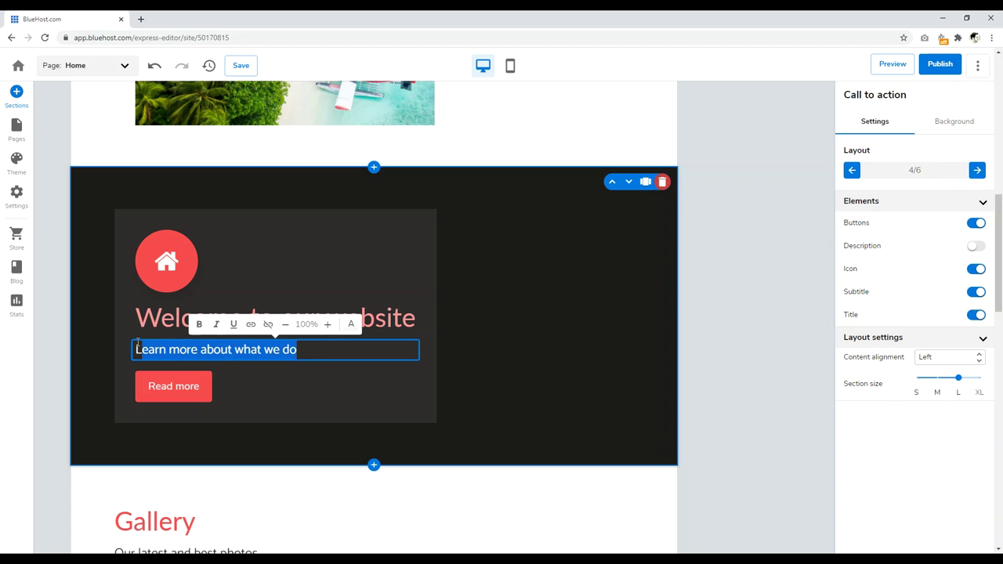
click(172, 387)
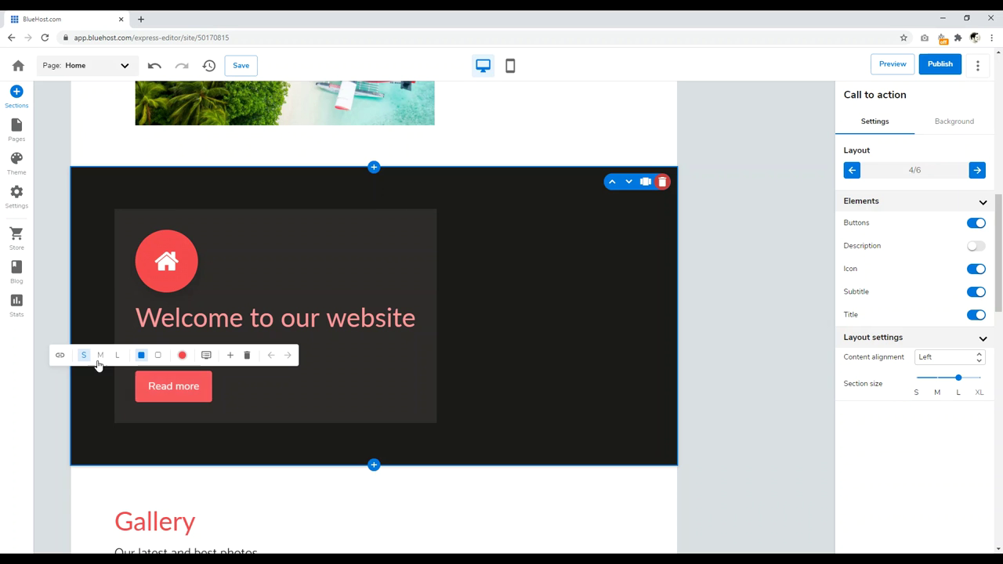
click(60, 356)
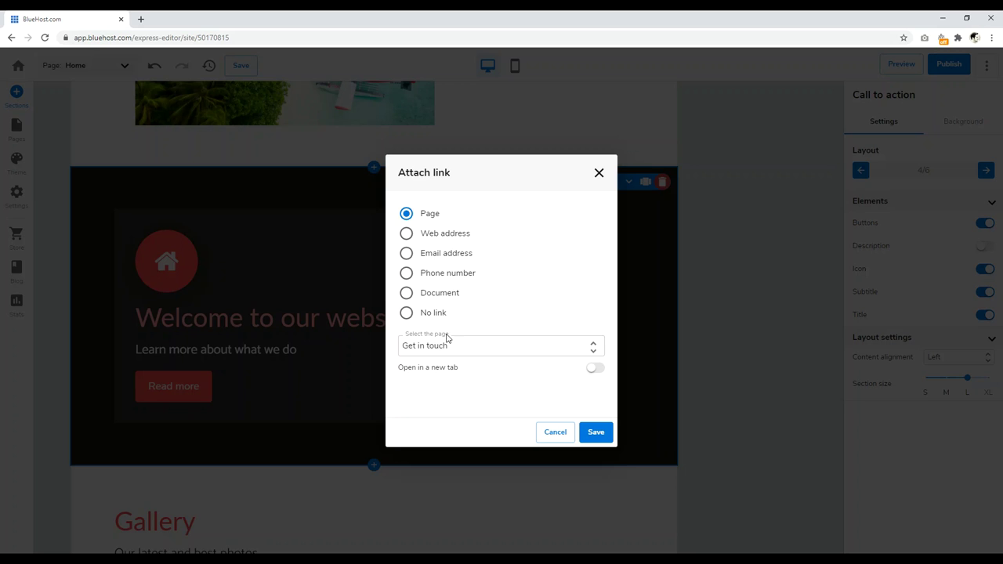
click(408, 313)
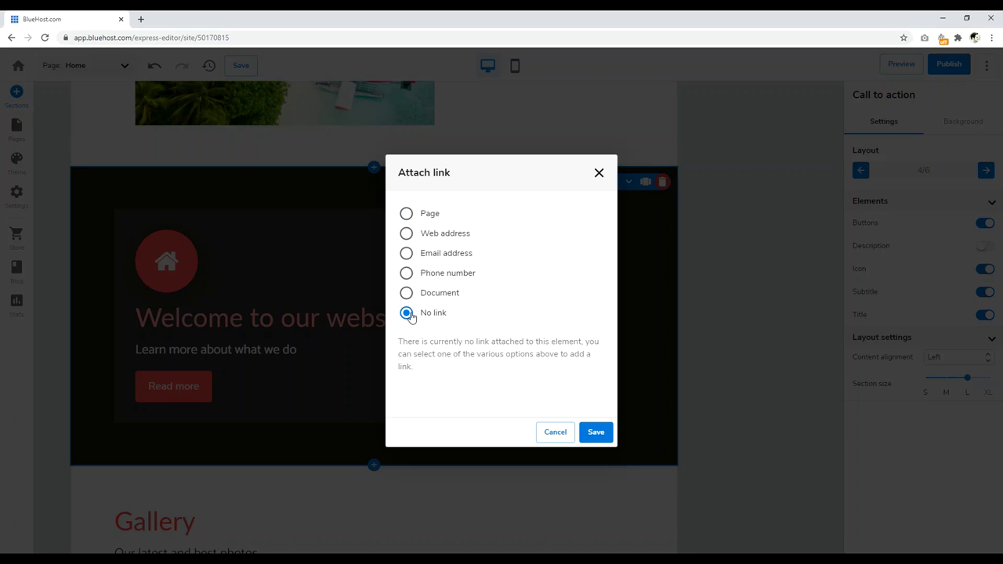
click(406, 213)
click(476, 354)
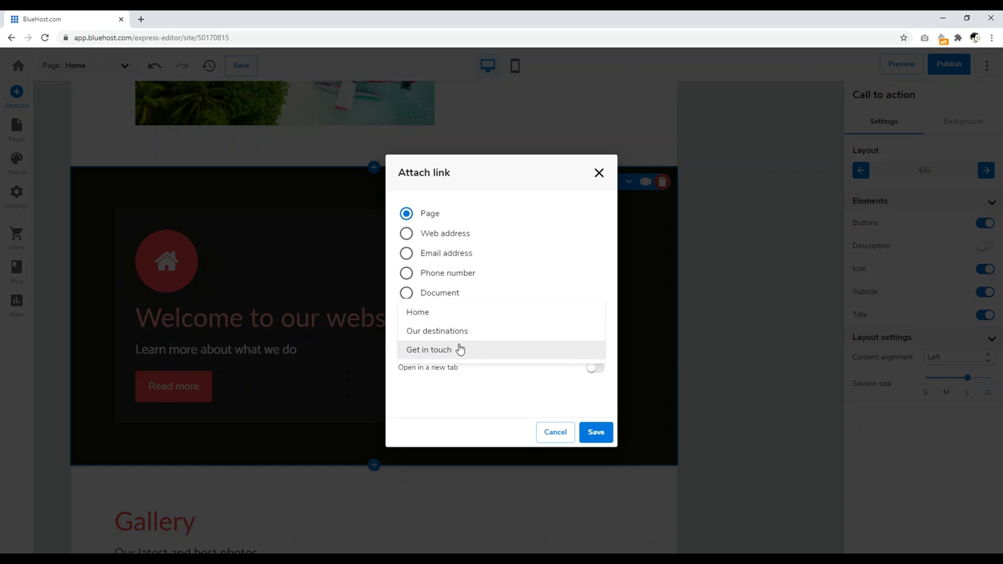
click(471, 391)
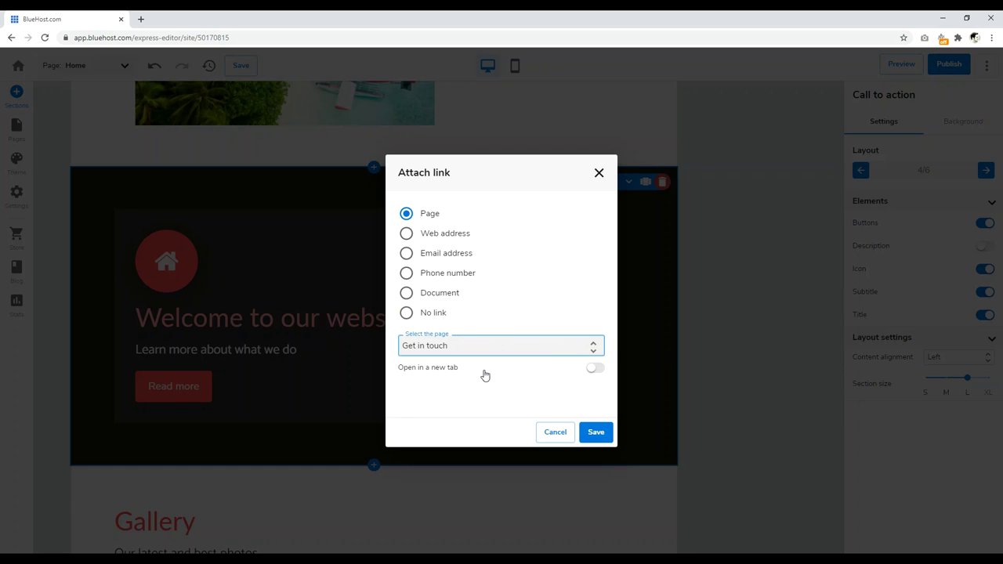
click(594, 368)
click(594, 369)
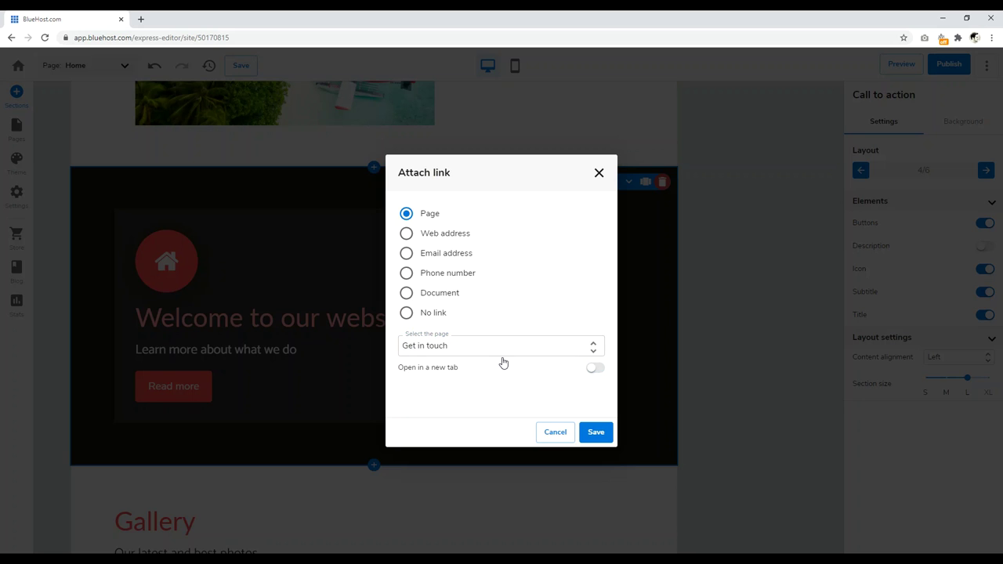
click(439, 235)
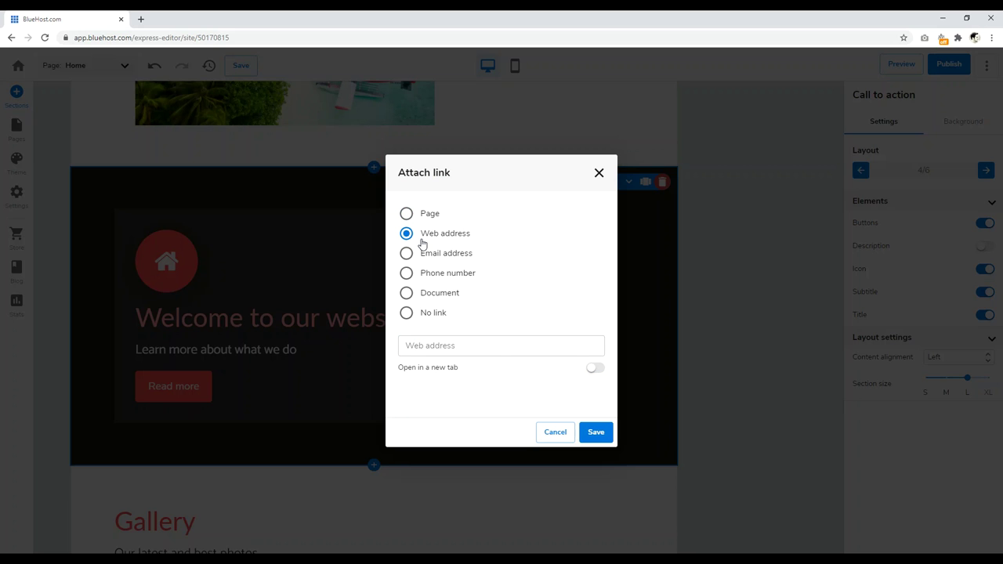
click(435, 345)
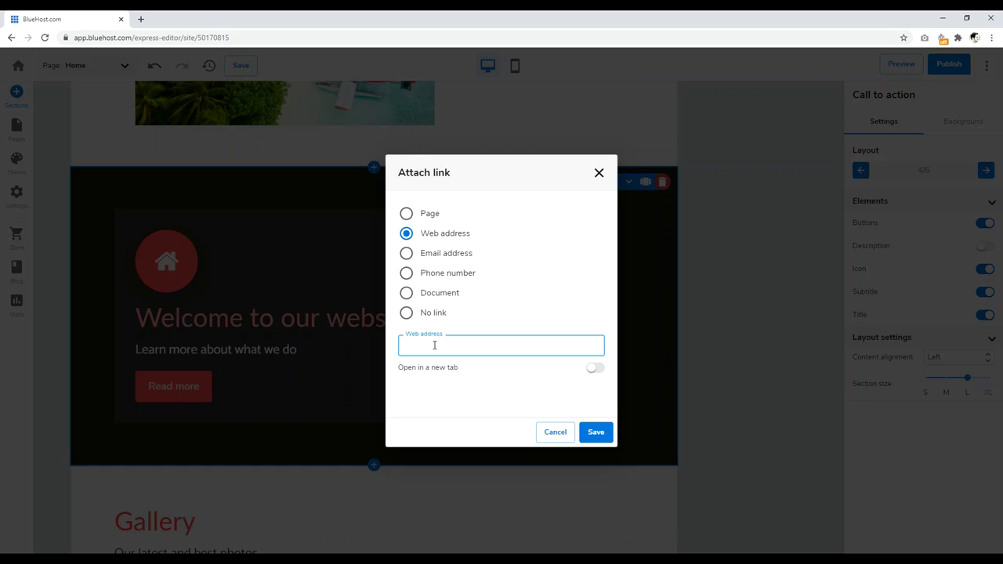
click(598, 173)
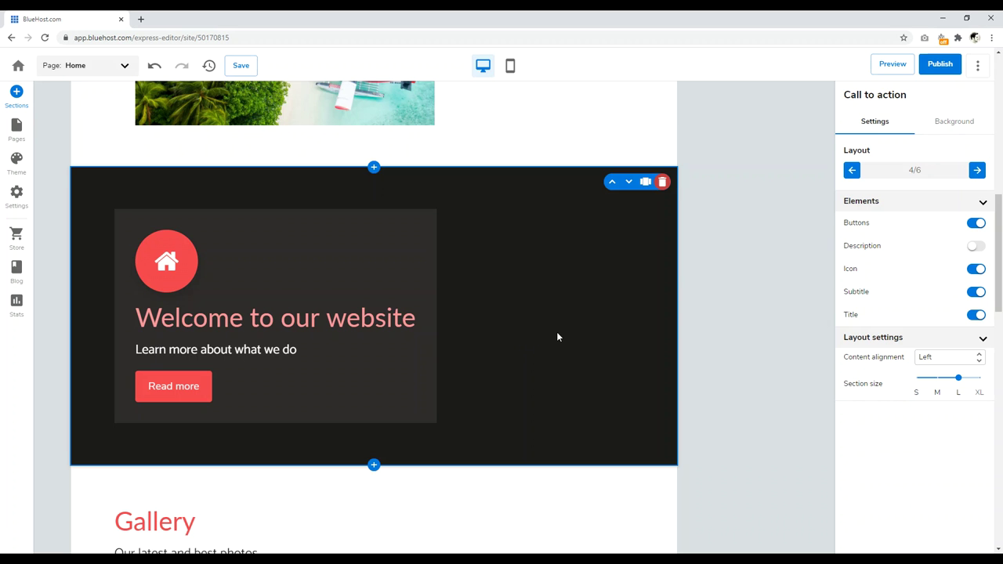
Browse the Gallery section's layouts and apply layout 3/4, the full-width grid with titles over the images
scroll(558, 337, down, 4)
click(450, 326)
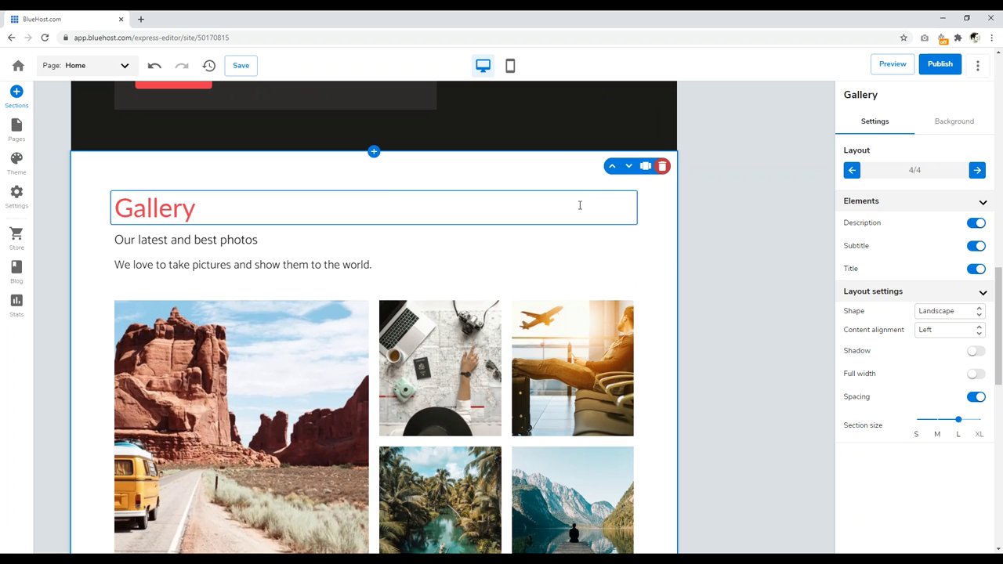
click(644, 168)
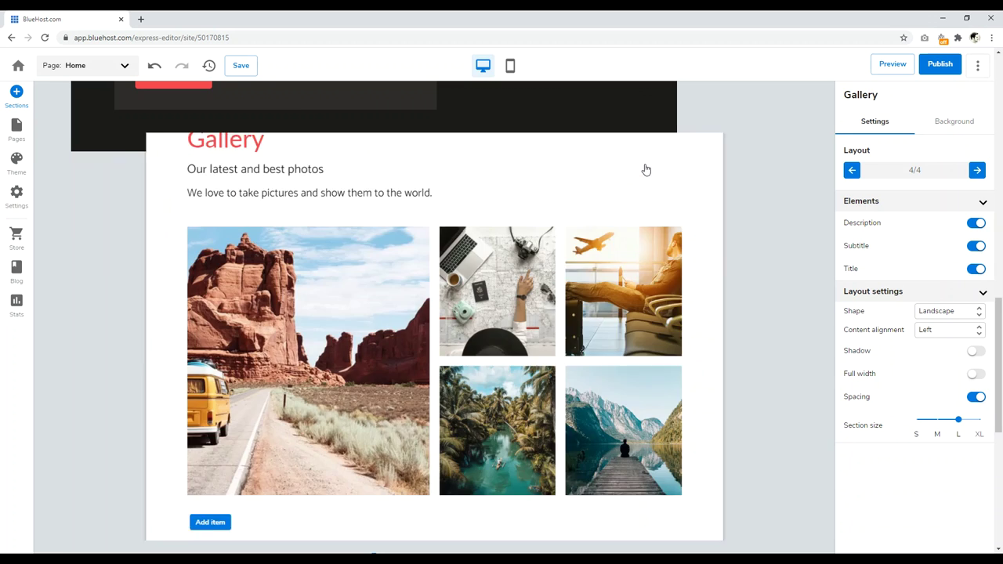
click(851, 170)
click(852, 170)
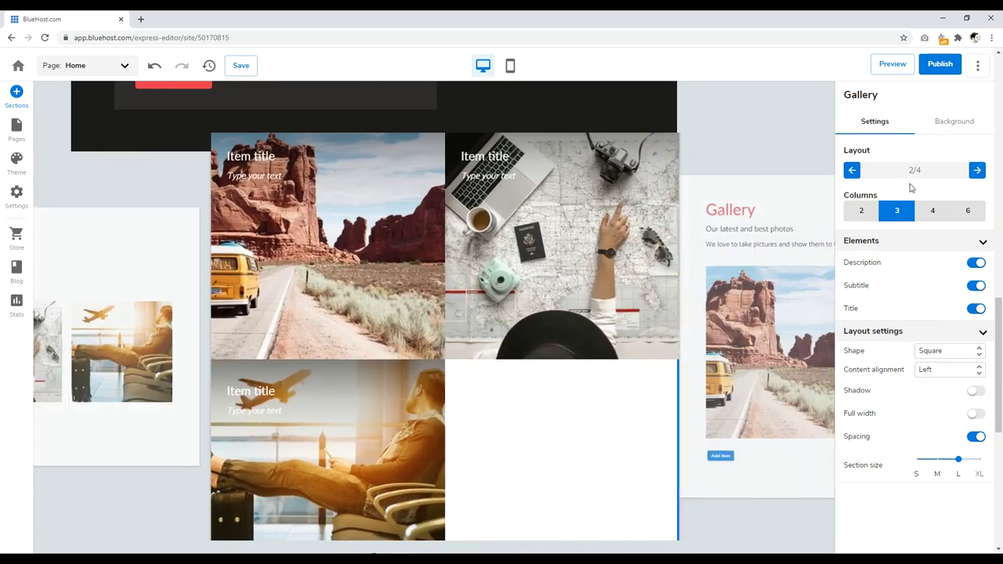
click(977, 170)
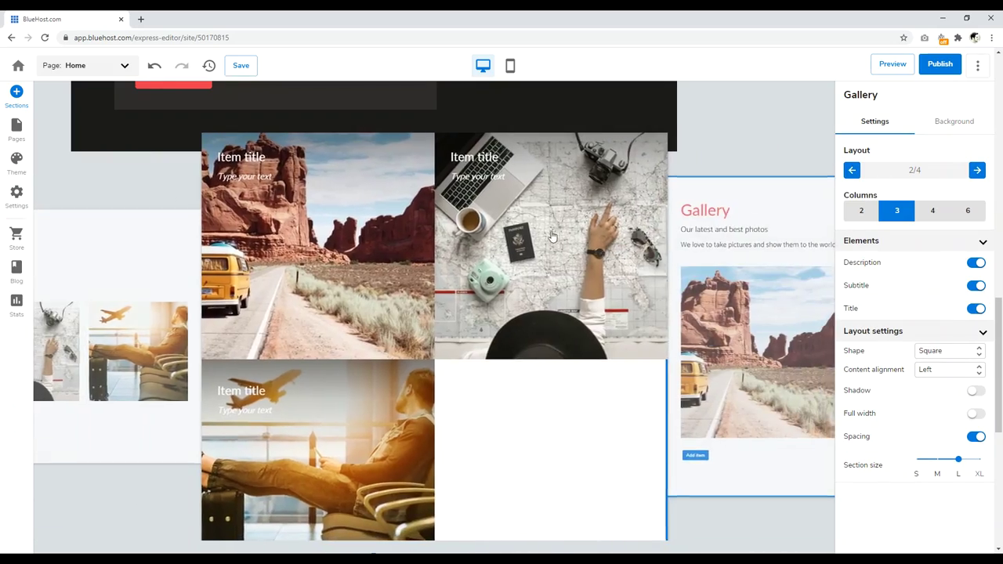
Try the text editing of the second gallery item's title and description and shift its picture within the frame
scroll(265, 281, down, 2)
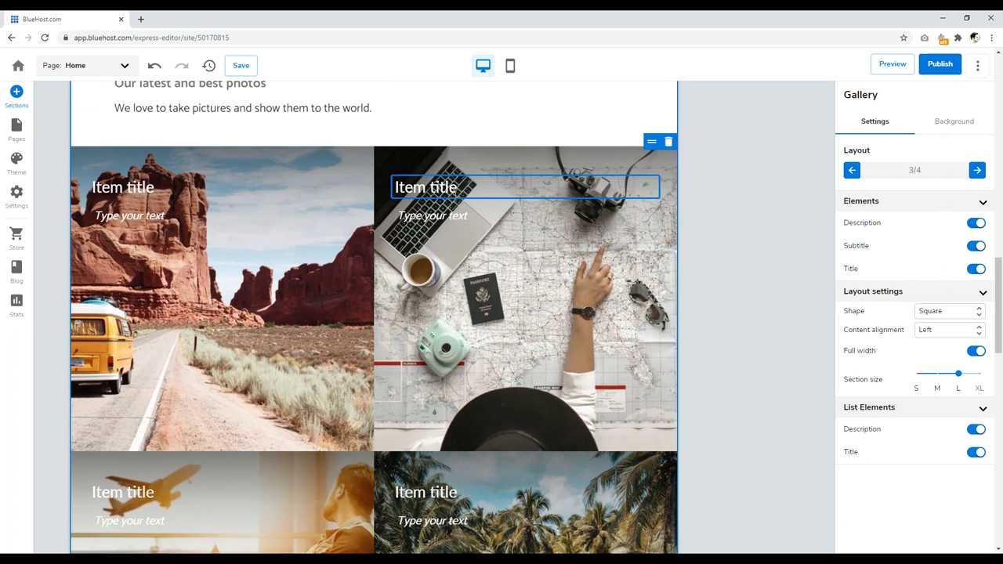
click(424, 188)
click(427, 217)
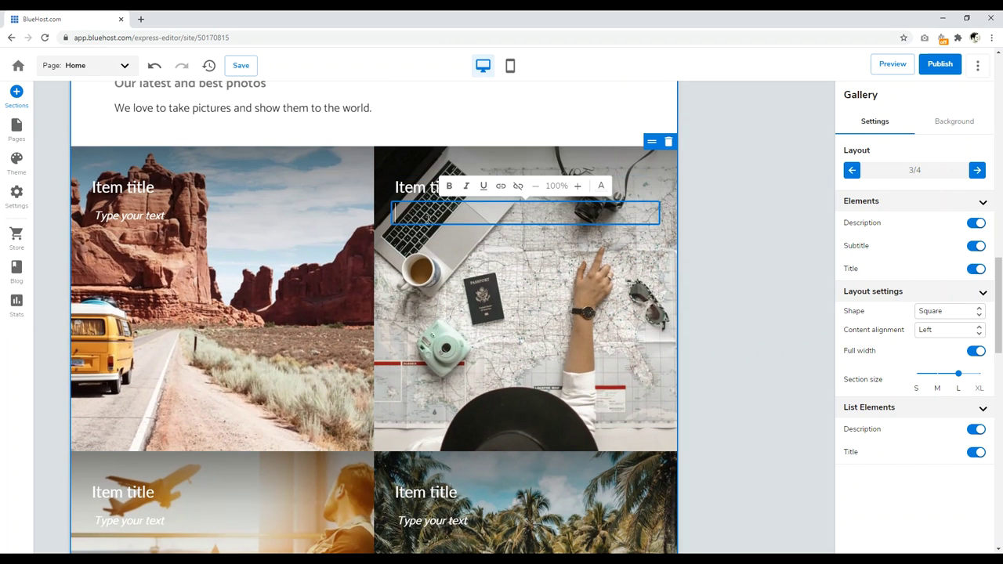
click(520, 288)
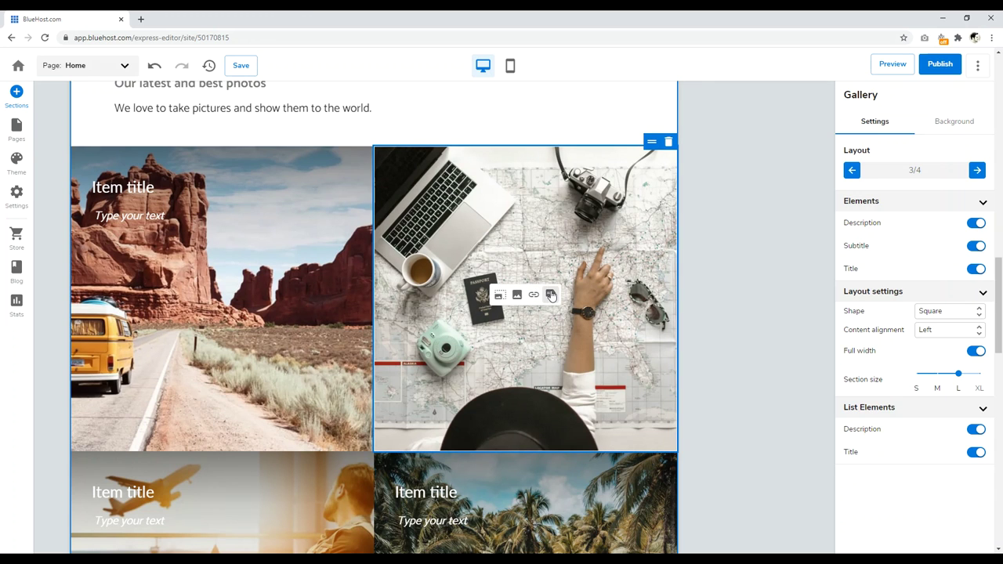
click(499, 295)
drag(533, 235, 524, 480)
click(521, 274)
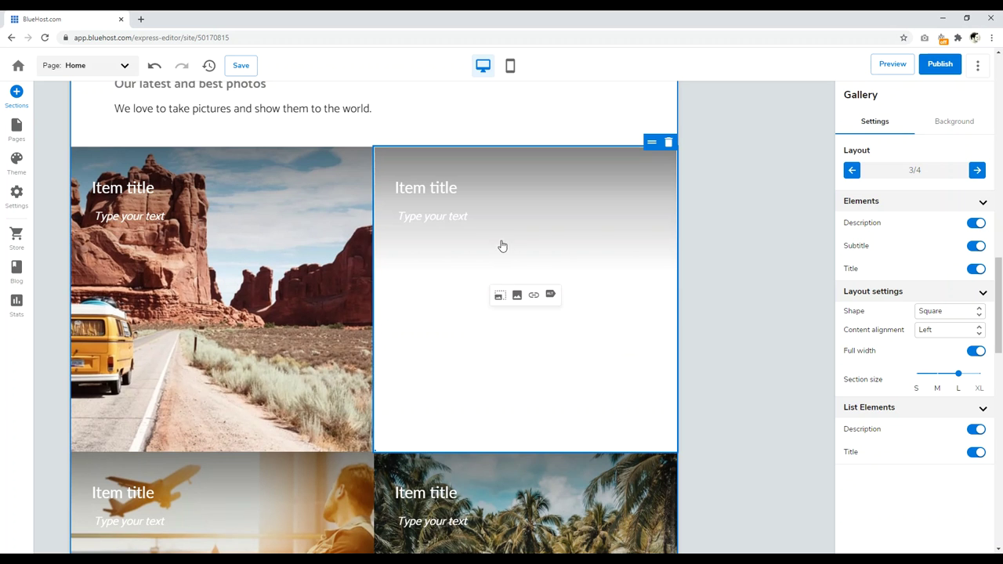
Replace the second gallery item's picture with the Unsplash photo of the white "BEGIN." coffee mug
click(517, 295)
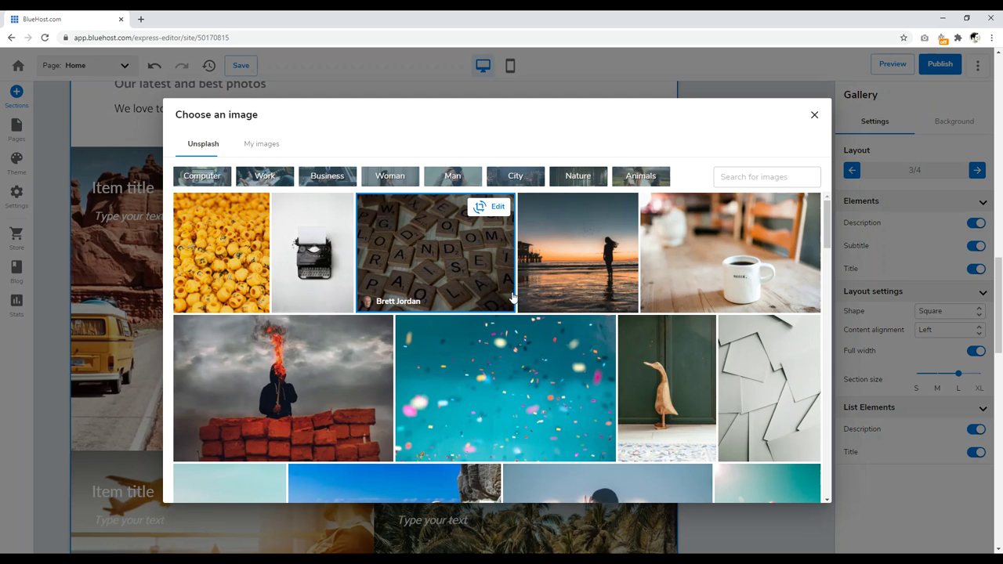
click(729, 244)
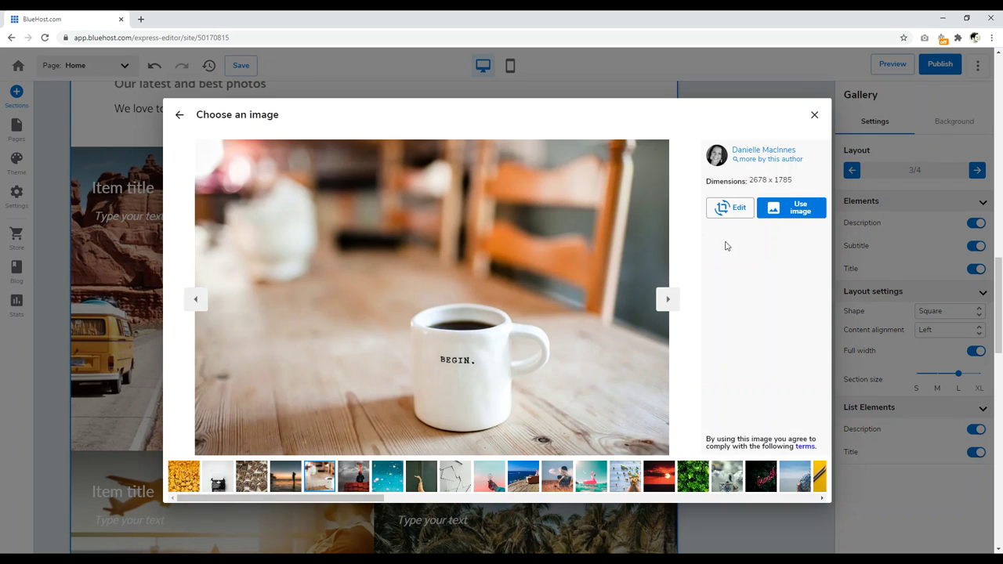
click(794, 210)
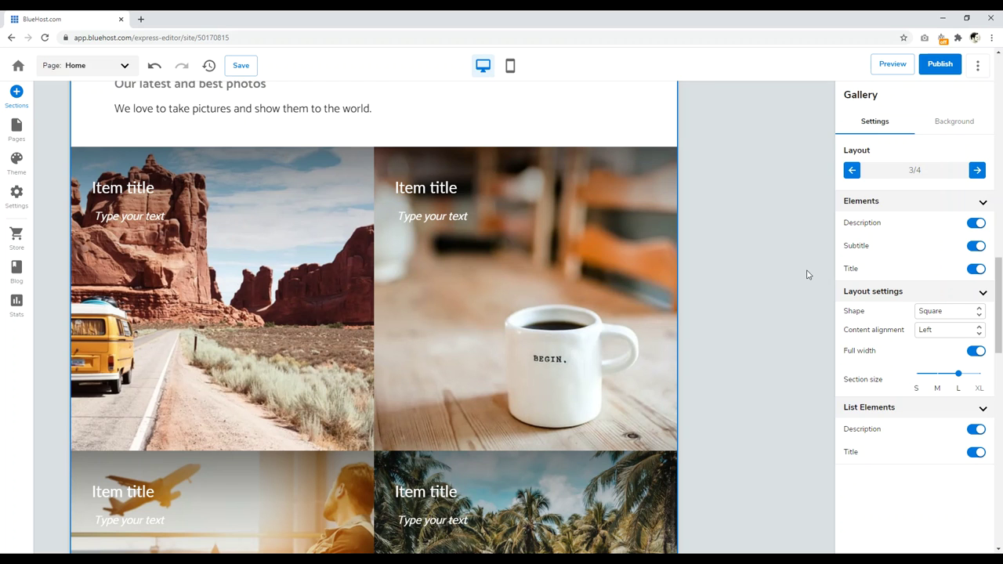
mouse_move(575, 227)
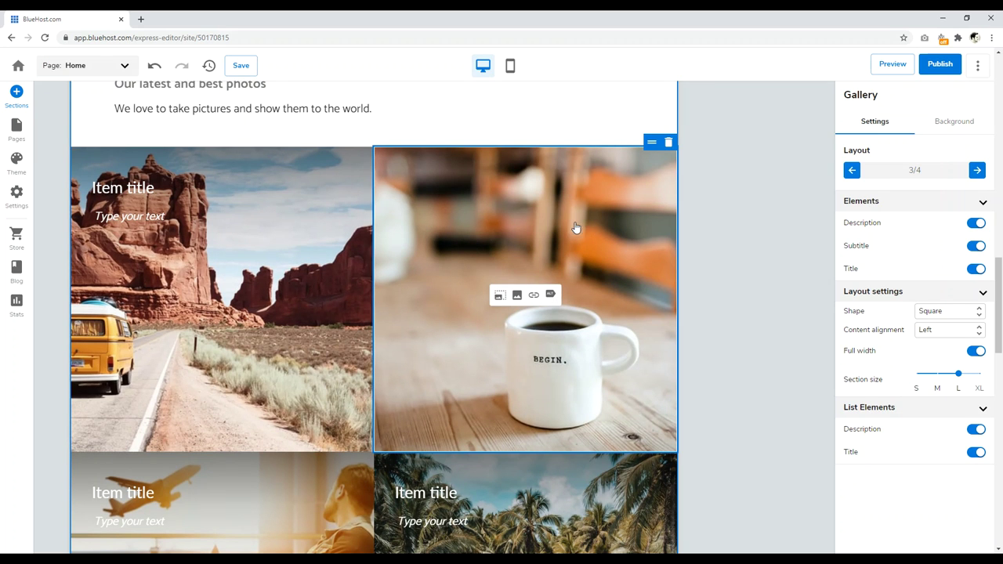
Check the My images upload options for the second gallery item's picture, closing without choosing an image
click(517, 295)
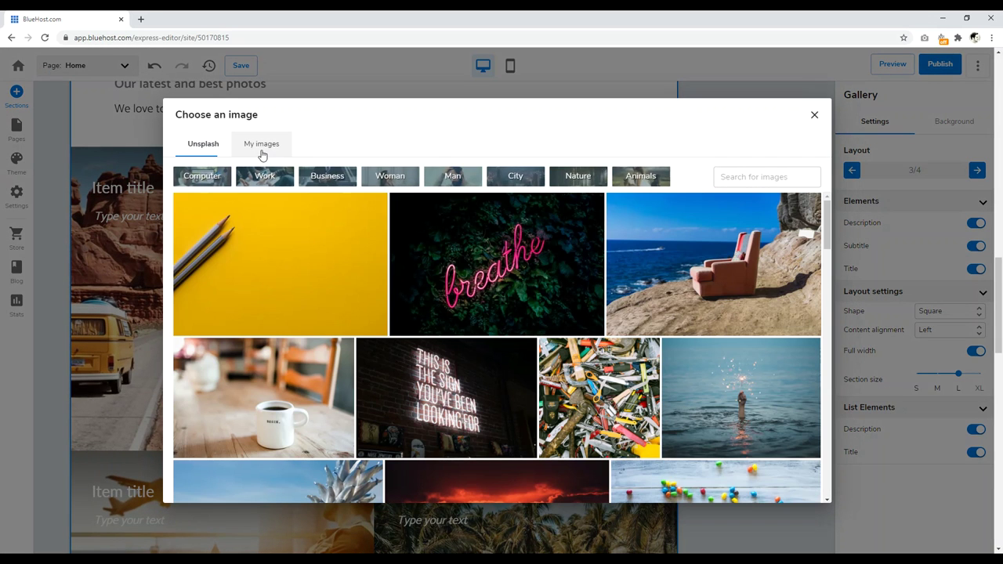
click(261, 145)
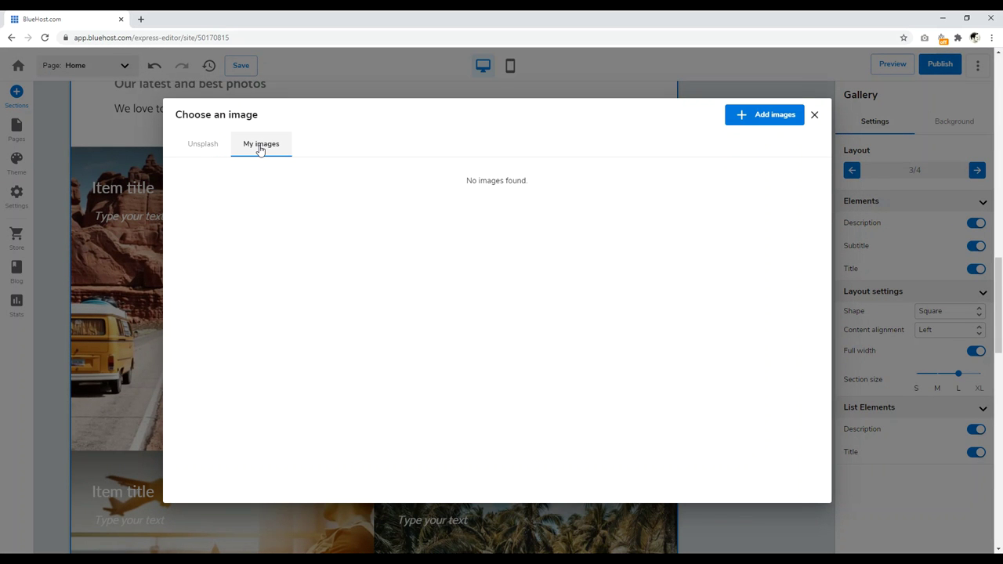
click(751, 119)
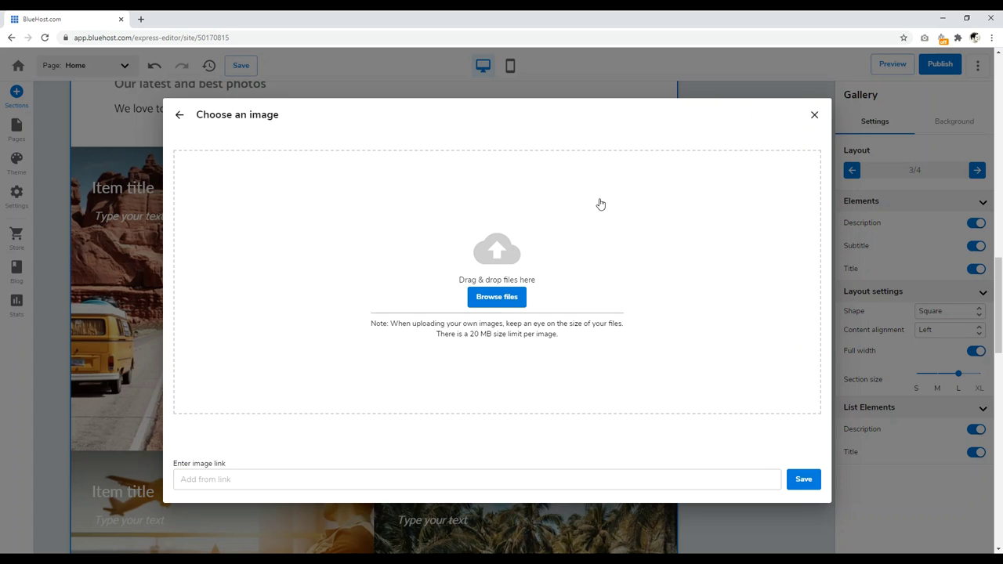
click(814, 116)
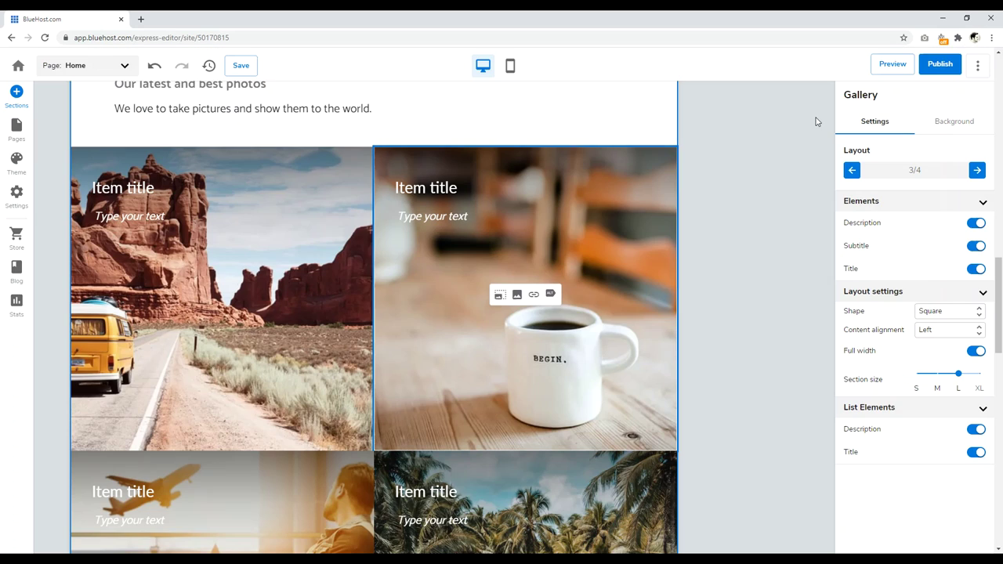
Look over the home page from the gallery down to the footer and bring up the footer's settings
scroll(447, 224, up, 3)
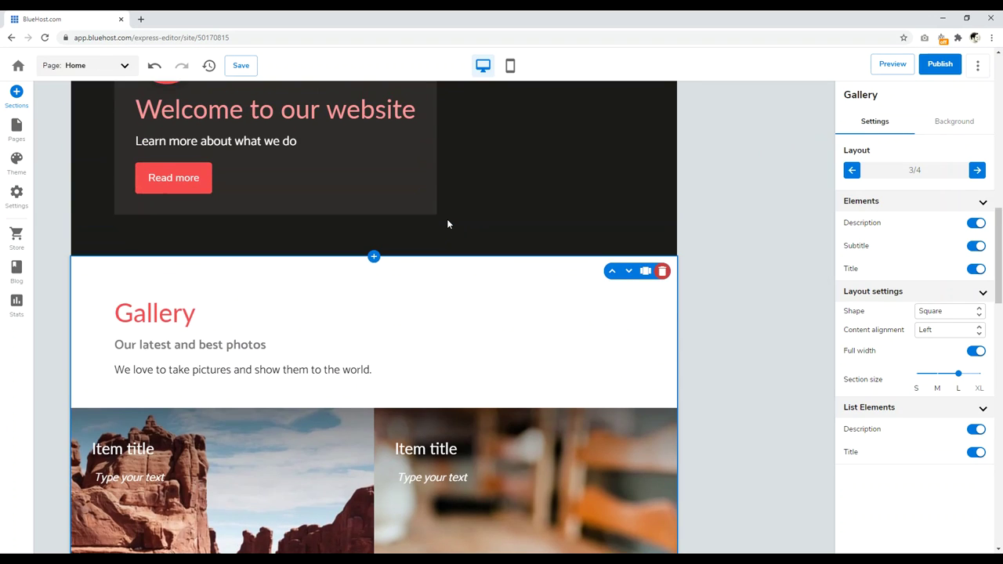
scroll(447, 224, down, 3)
scroll(407, 237, down, 3)
scroll(407, 236, up, 4)
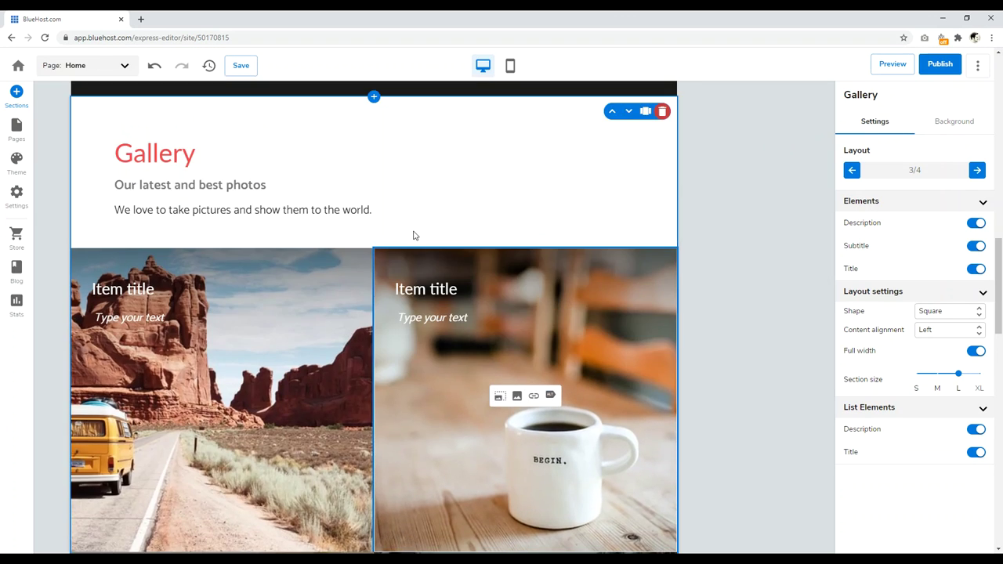
scroll(414, 235, down, 2)
scroll(417, 238, down, 5)
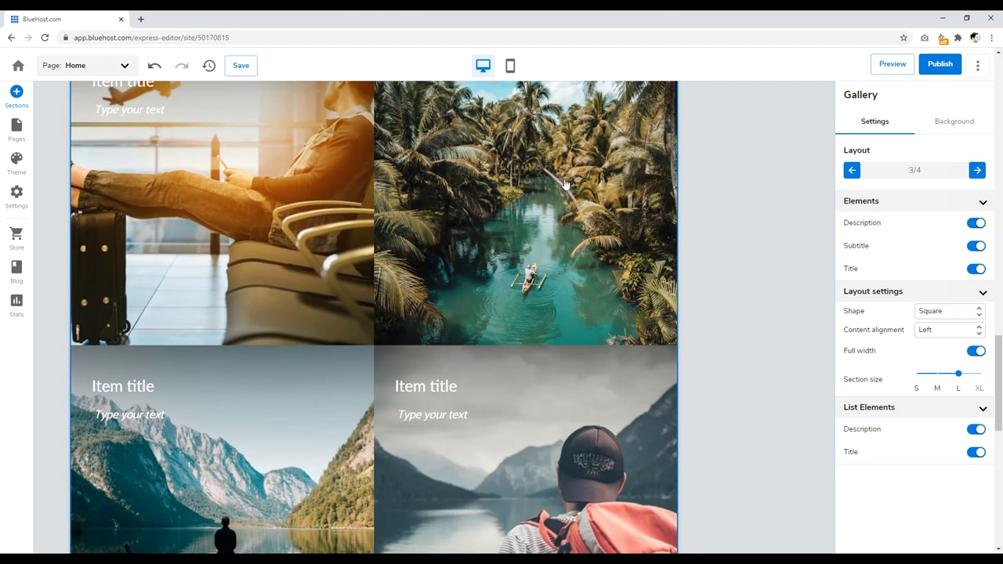
scroll(688, 240, down, 7)
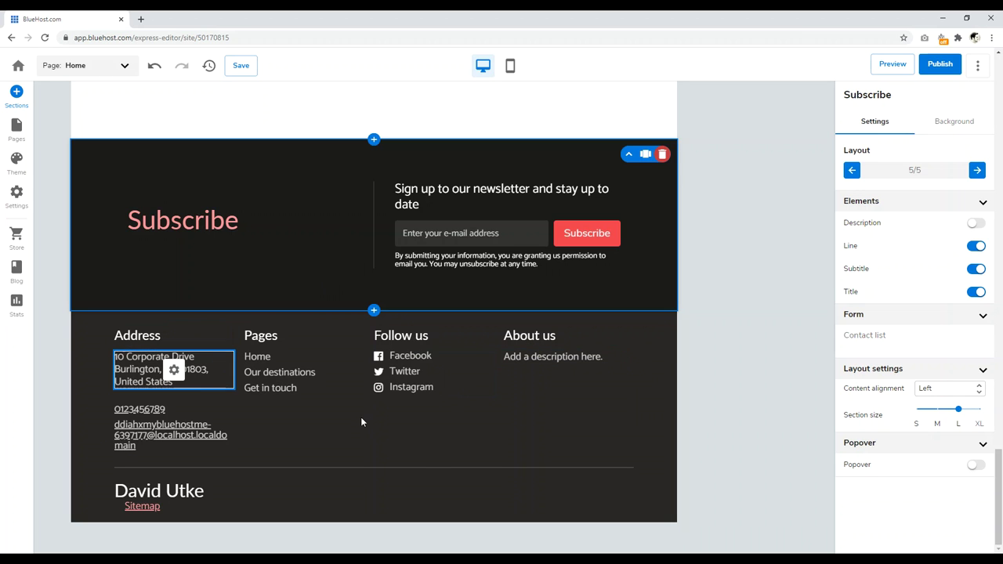
click(183, 337)
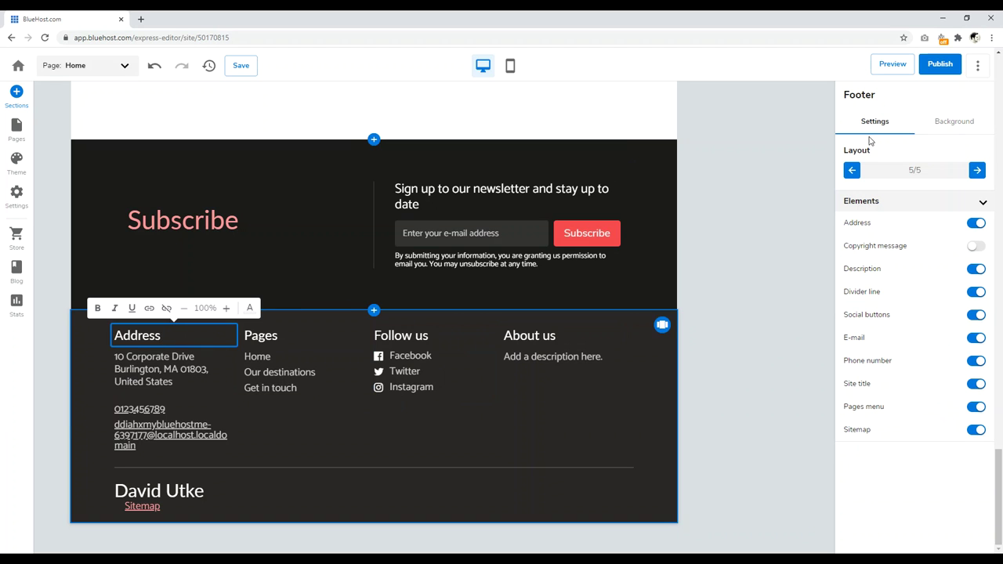
drag(881, 101, 843, 95)
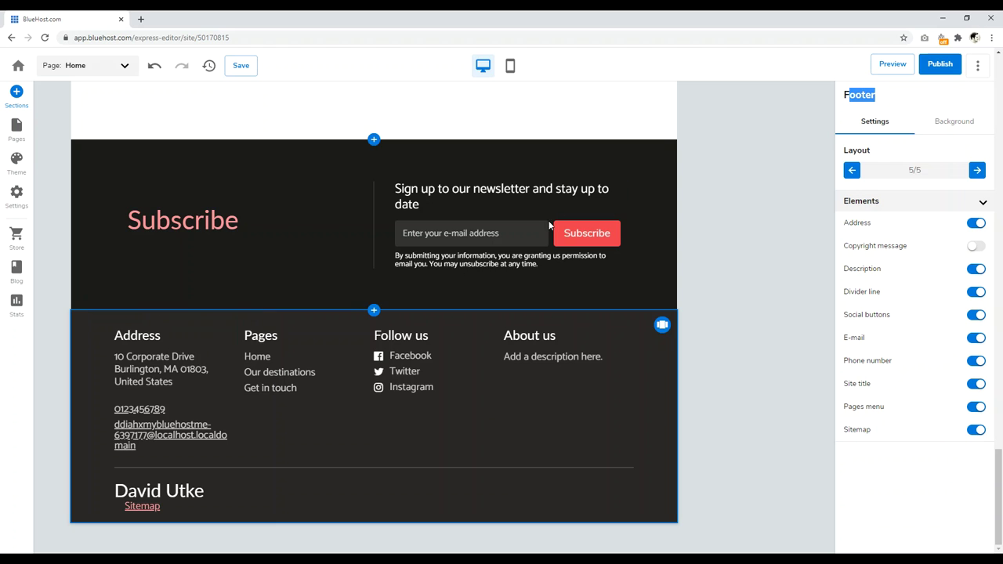
Check the My business address settings behind the footer's address, closing them without changes
click(137, 335)
click(166, 372)
click(171, 370)
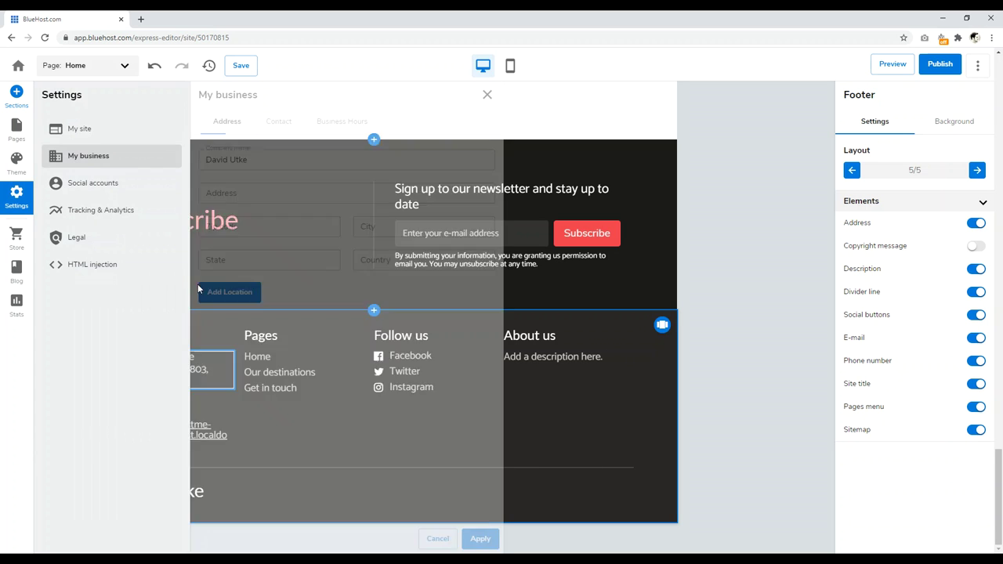
click(862, 161)
Apply footer layout 3/5 and switch off the footer's Address element
click(853, 173)
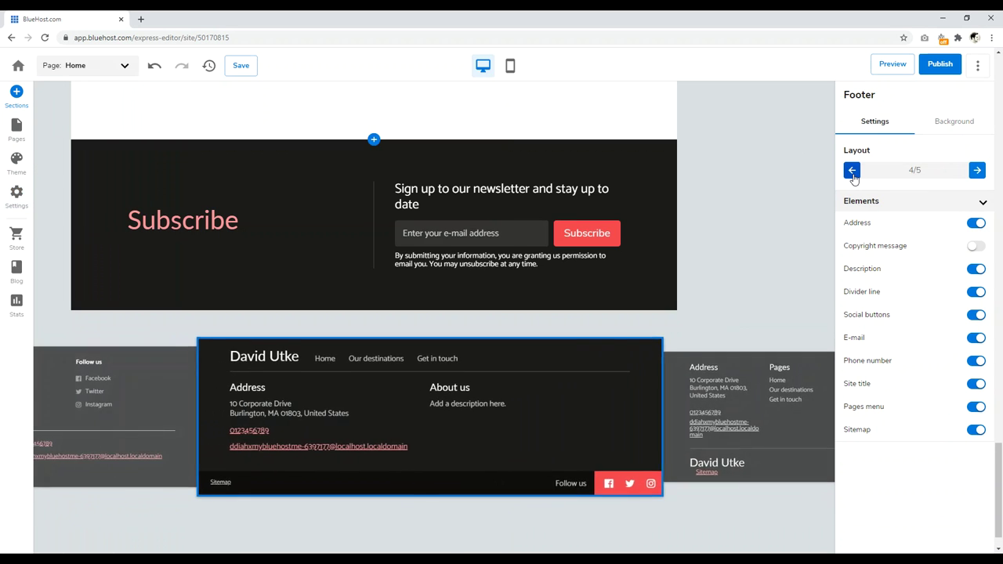
click(852, 173)
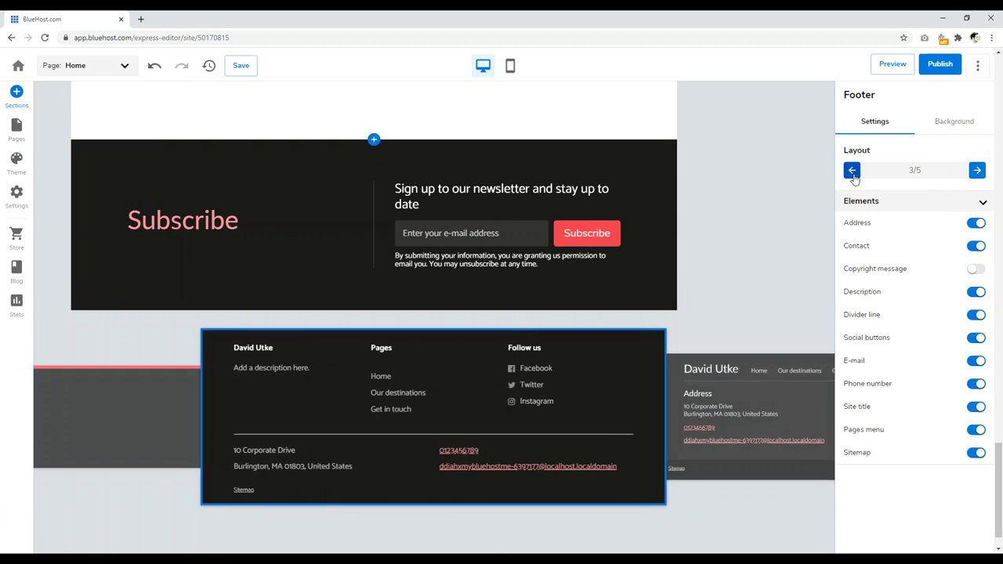
click(977, 224)
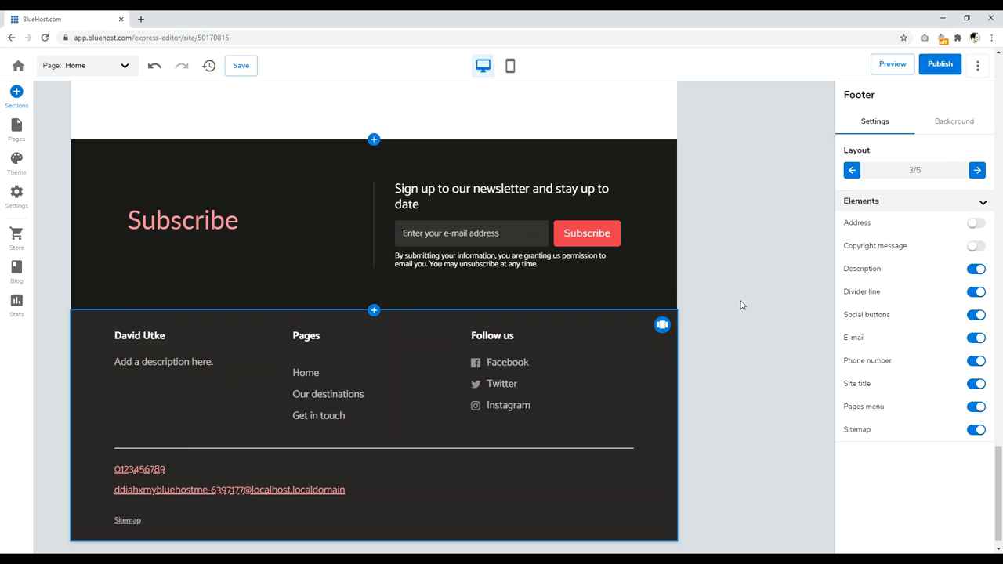
click(975, 225)
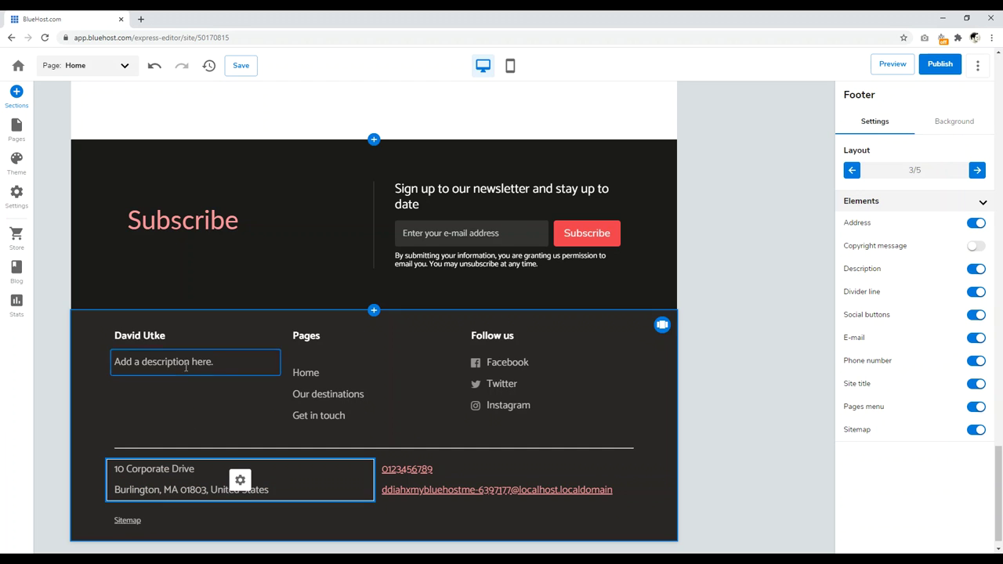
click(974, 226)
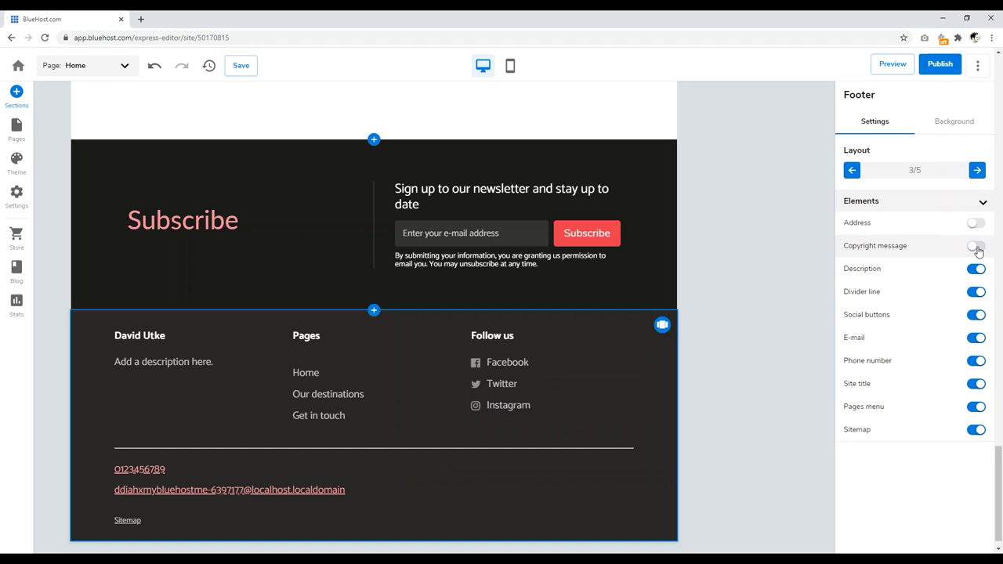
Show the footer's copyright message and hide its e-mail, phone number, pages menu and sitemap, toggling the site title off and back on
click(976, 248)
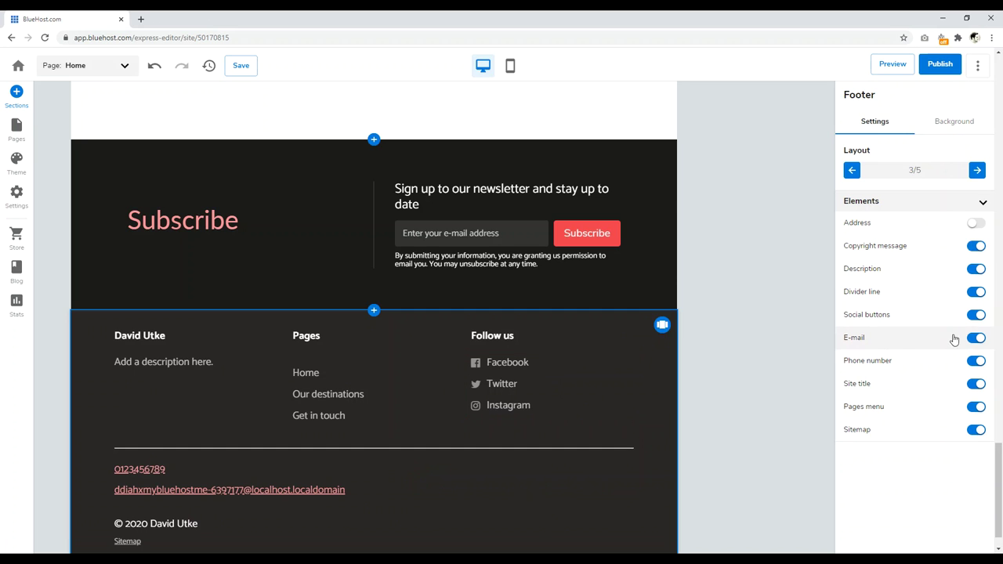
click(976, 338)
click(977, 361)
click(976, 384)
click(977, 407)
click(976, 429)
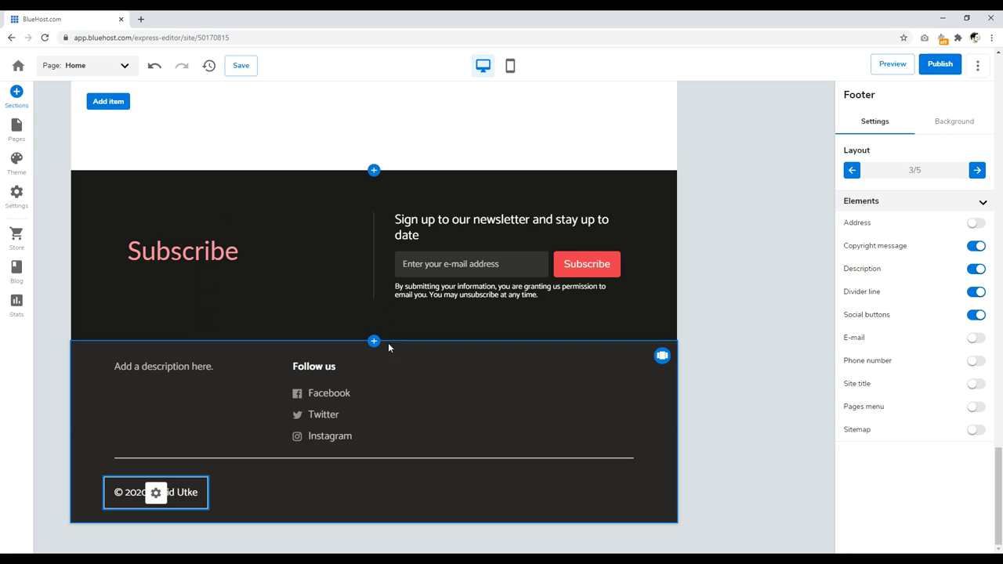
click(167, 366)
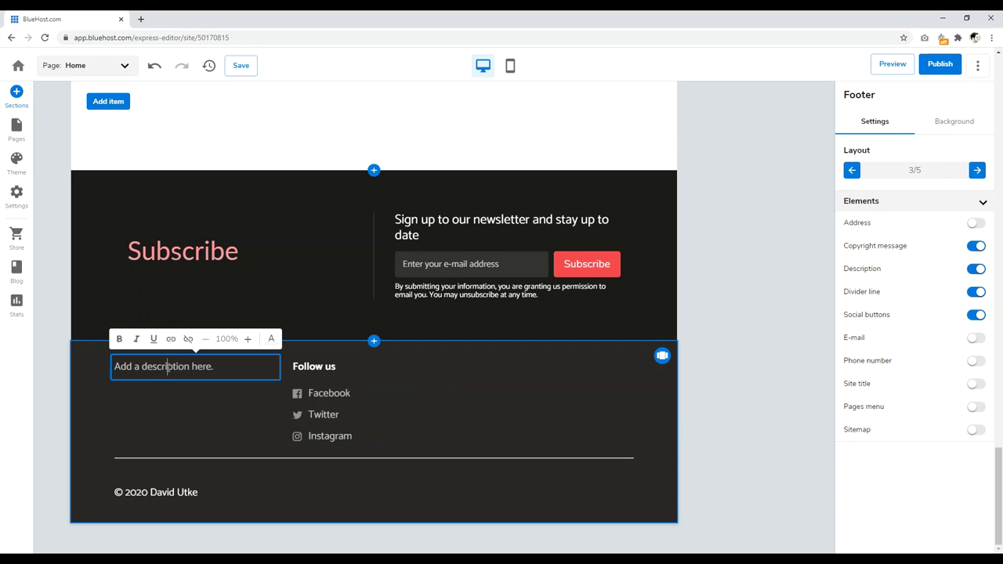
click(975, 384)
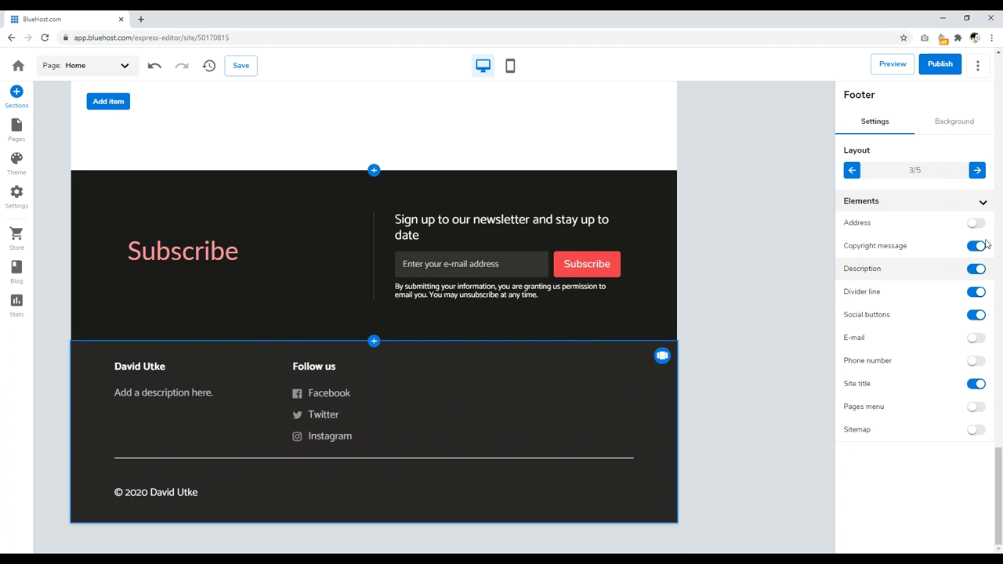
Move the Gallery section down so that it sits below the Subscribe section
scroll(780, 312, up, 15)
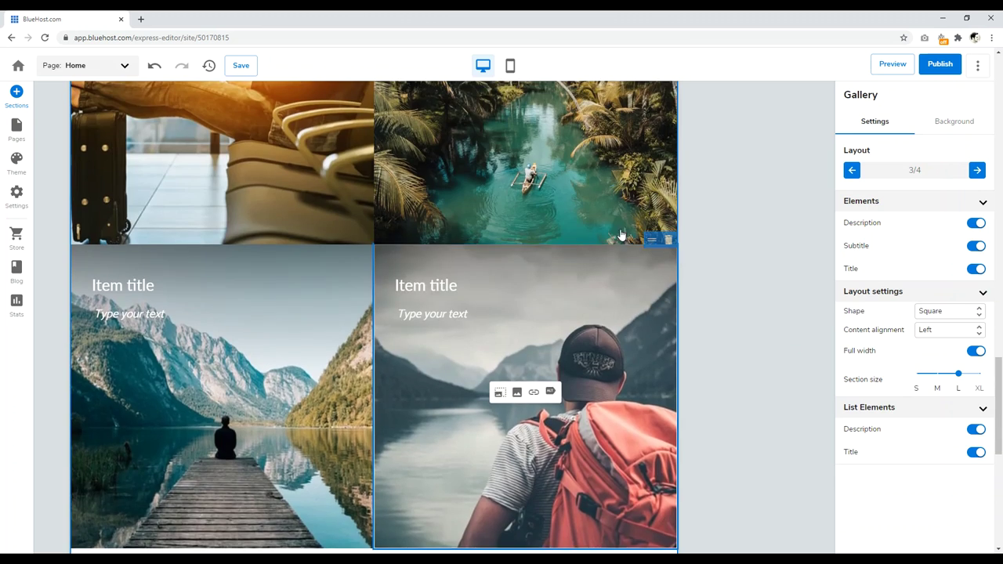
scroll(608, 270, up, 3)
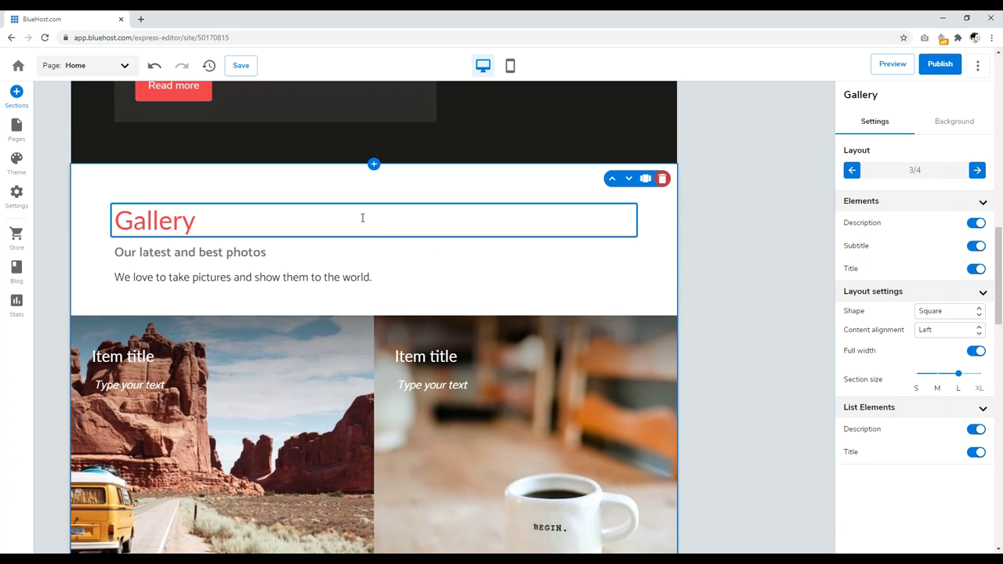
click(267, 224)
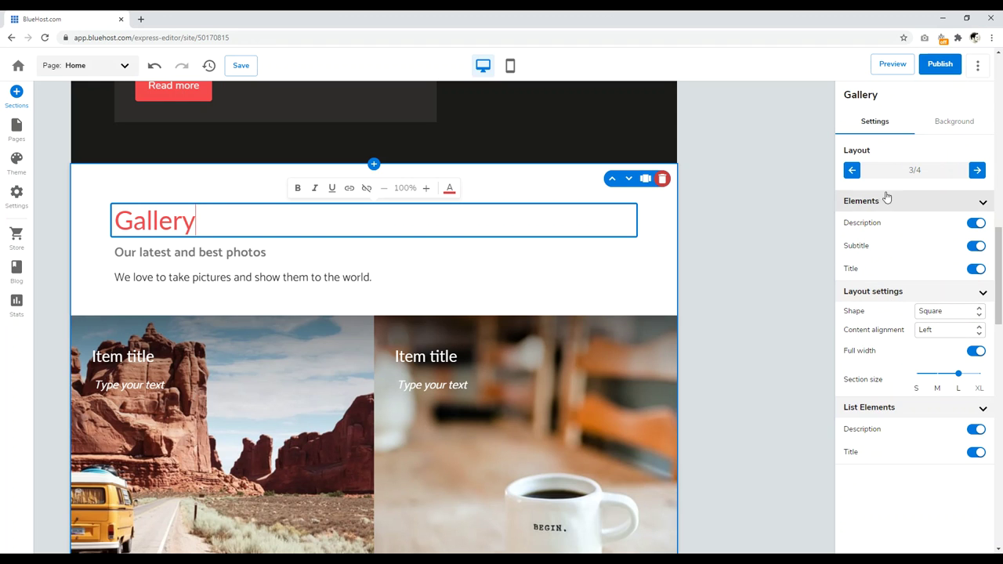
scroll(682, 233, up, 3)
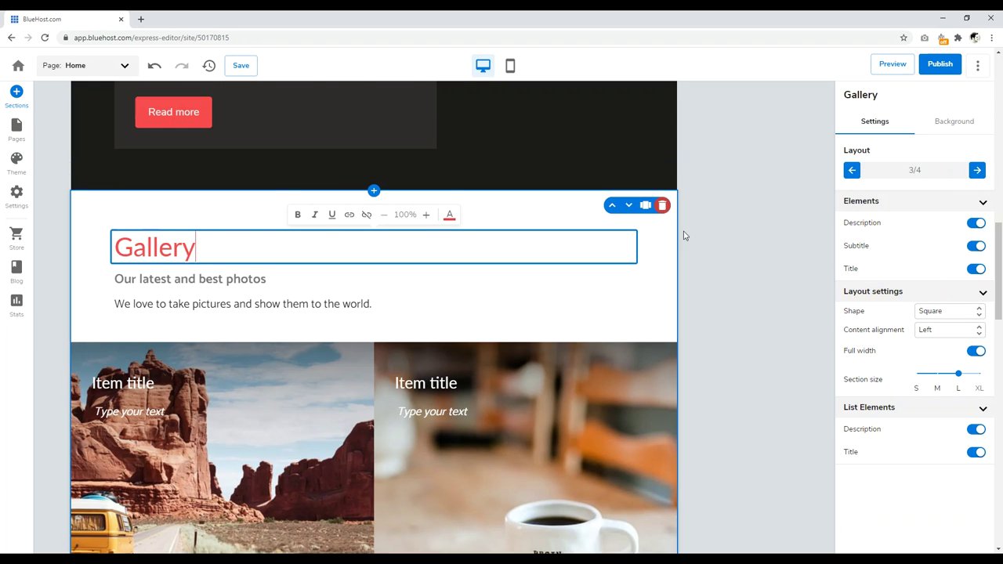
scroll(516, 217, down, 2)
scroll(517, 218, down, 2)
scroll(540, 219, up, 2)
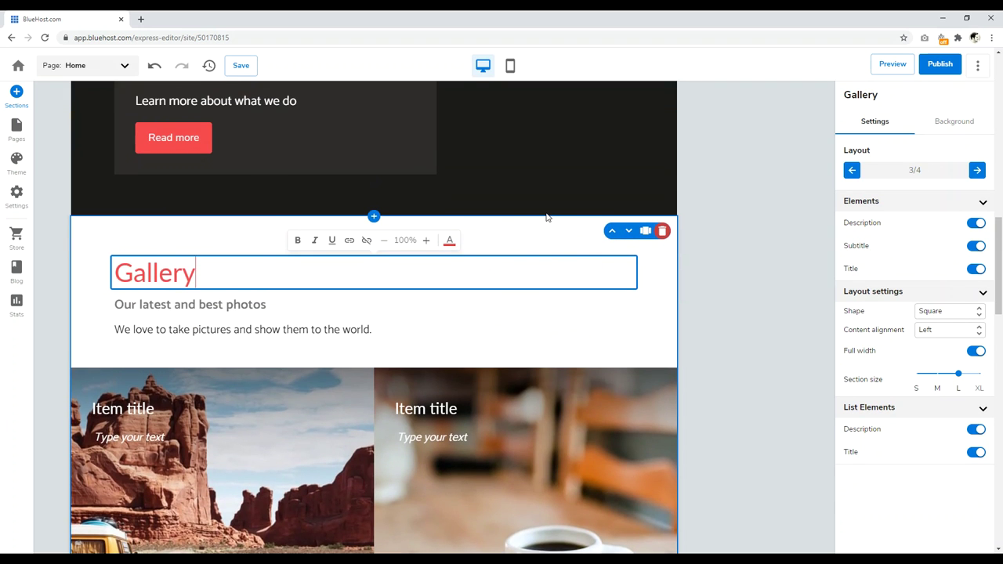
click(629, 230)
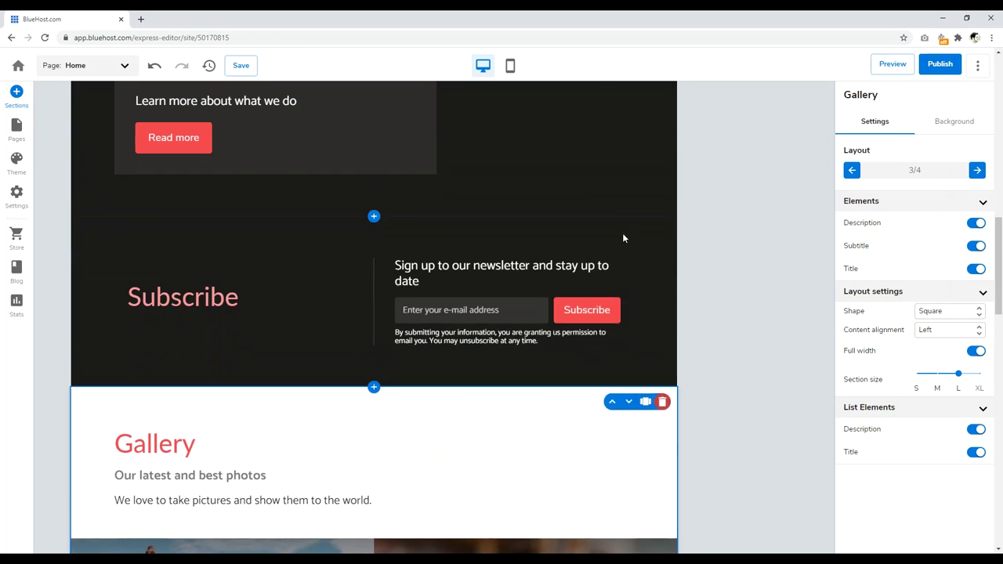
Open the upload area for replacing the palm beach picture in the Media/text section
scroll(549, 254, up, 10)
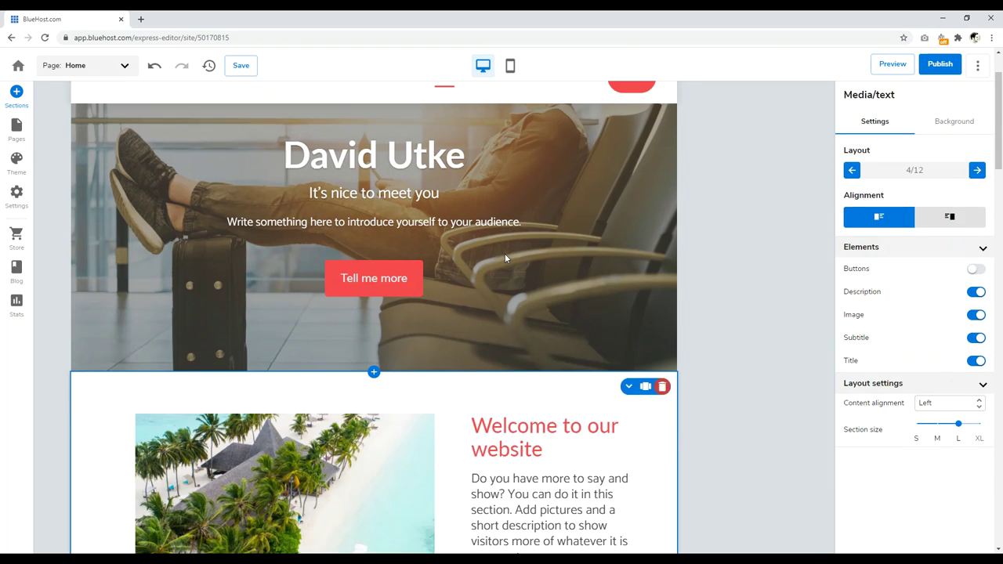
scroll(482, 267, down, 2)
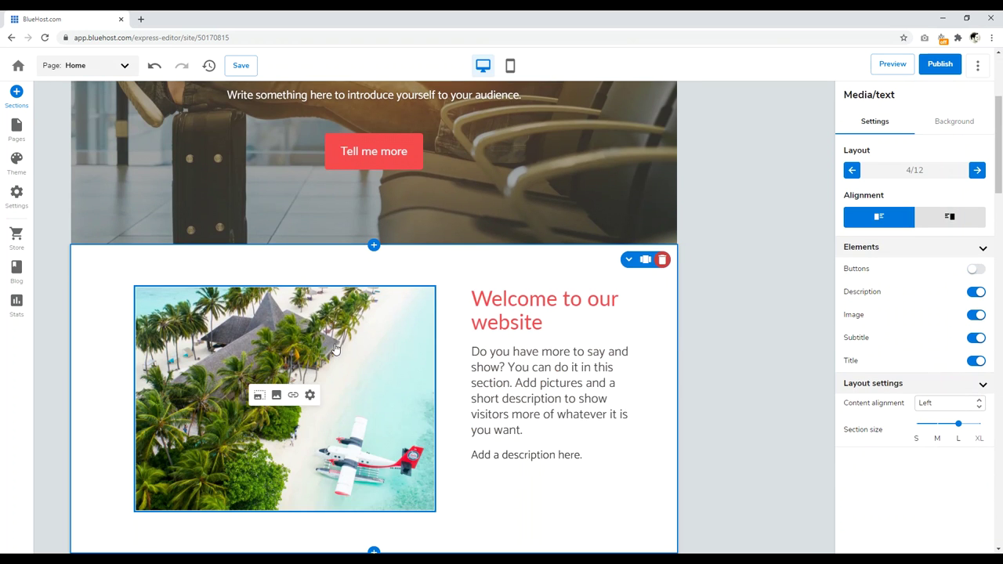
click(277, 394)
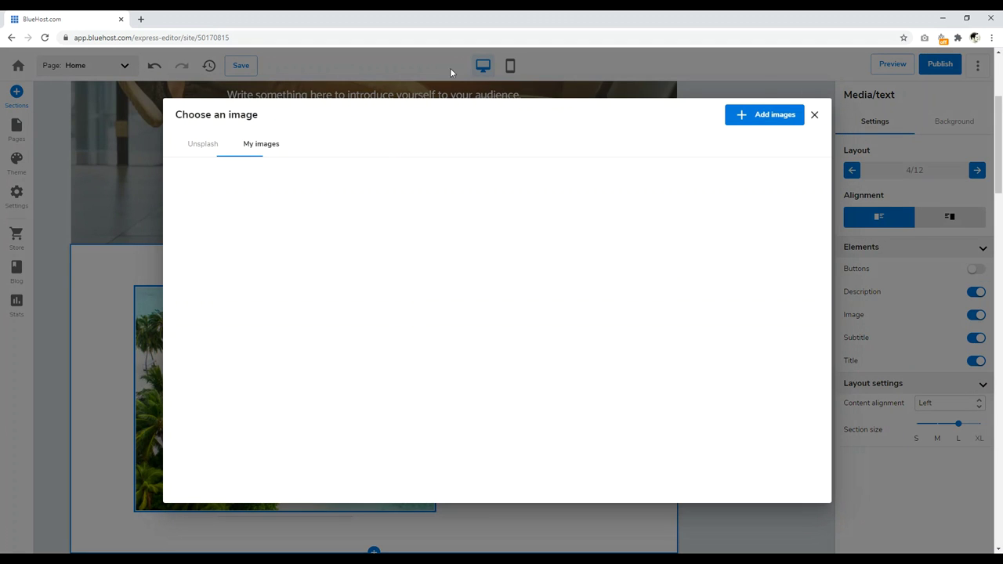
click(762, 119)
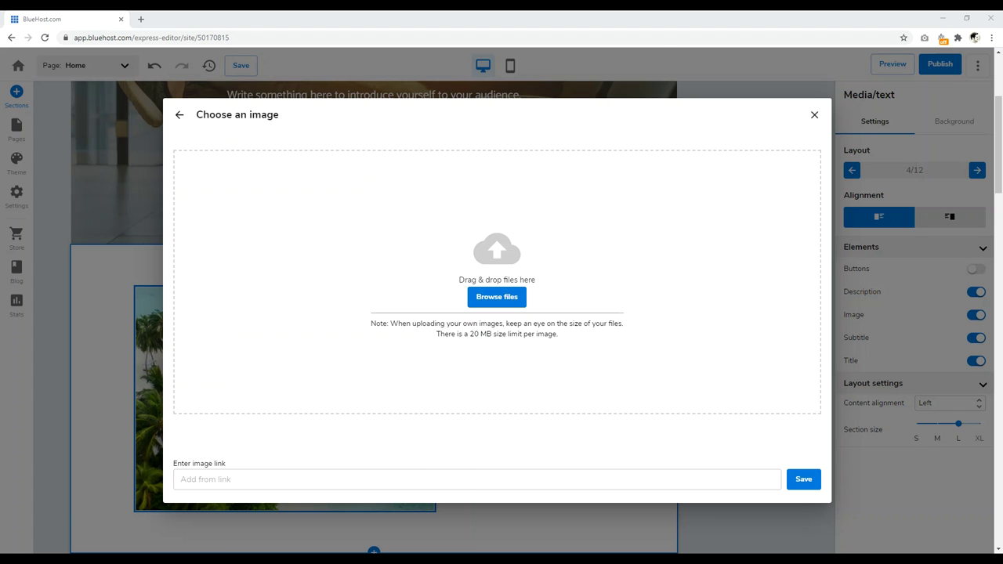
Upload the portrait of the man with his arm raised from the Pictures folder as the Media/text section's image
key(super+e)
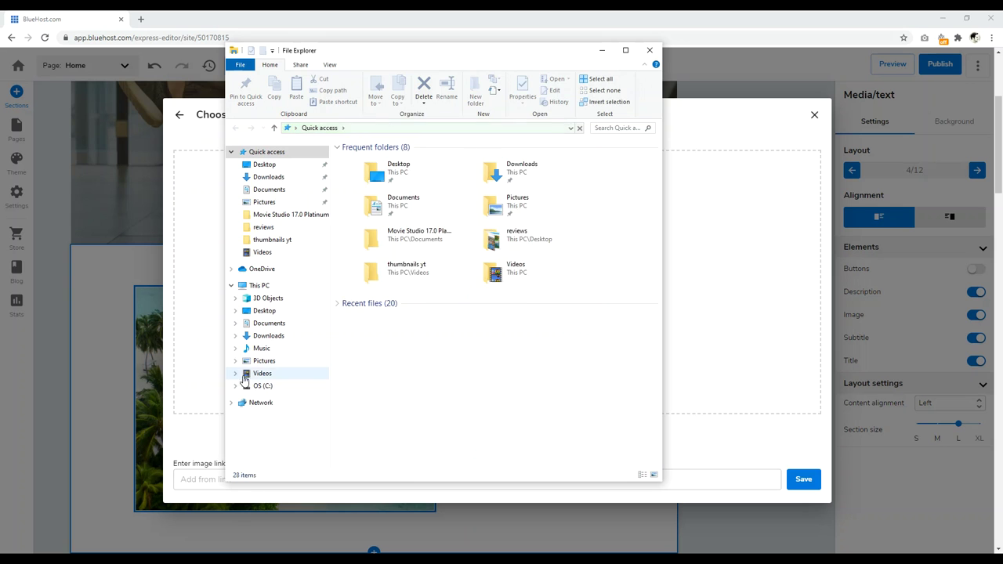
key(super+e)
key(alt+F4)
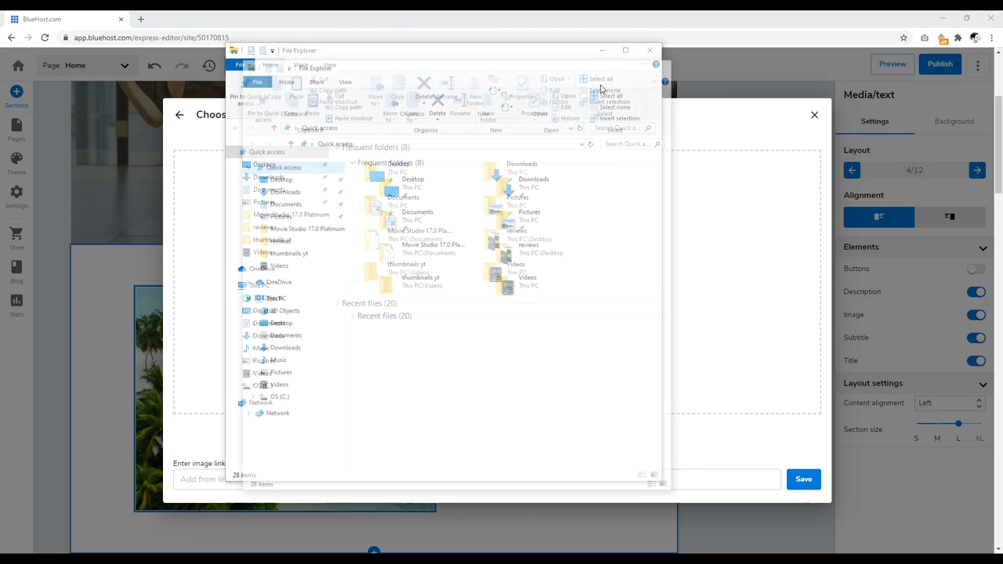
click(264, 361)
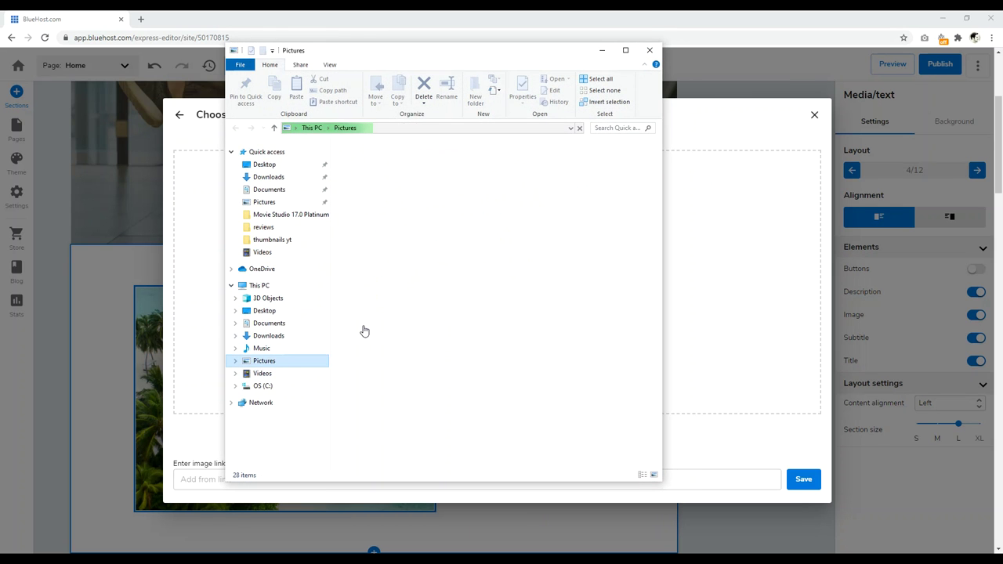
scroll(608, 239, down, 5)
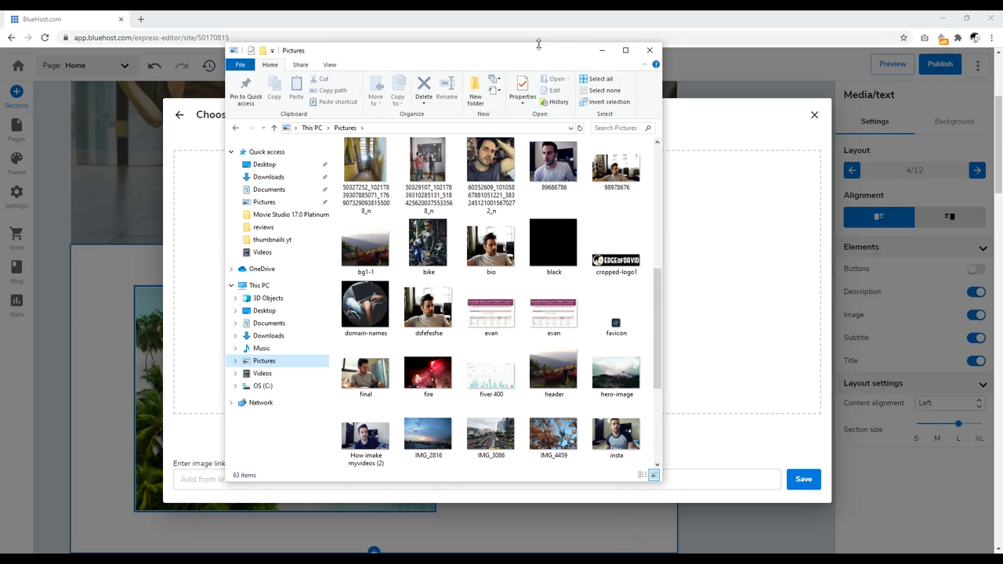
drag(548, 60, 230, 102)
click(174, 216)
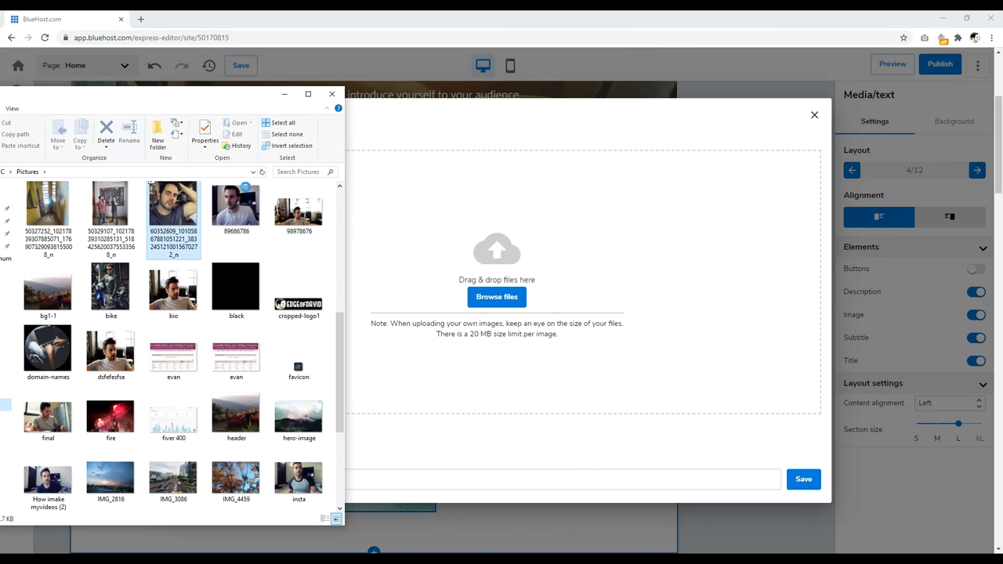
drag(174, 215, 479, 246)
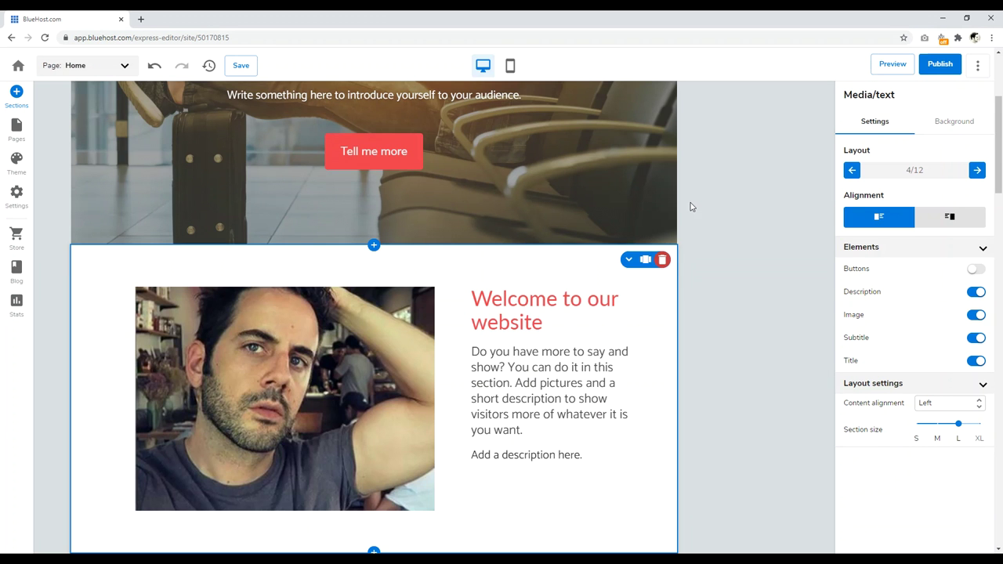
mouse_move(314, 347)
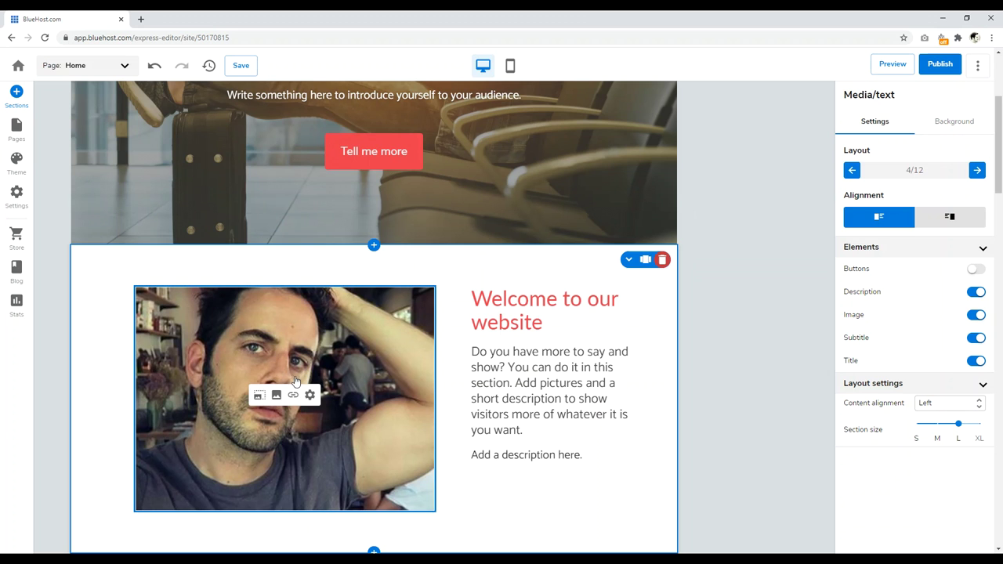
Toggle the Media/text section's Image element off and back on
click(521, 316)
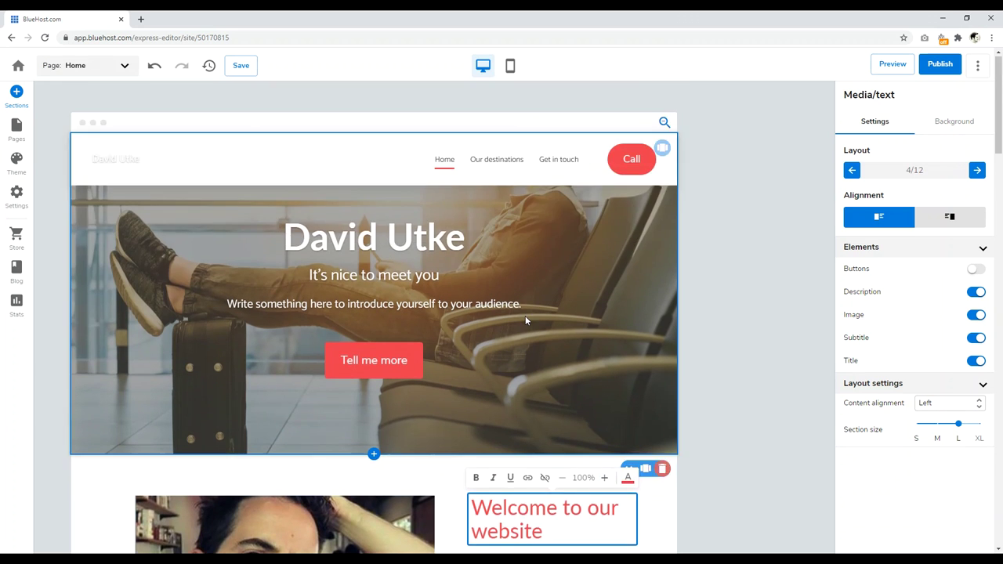
scroll(447, 303, down, 1)
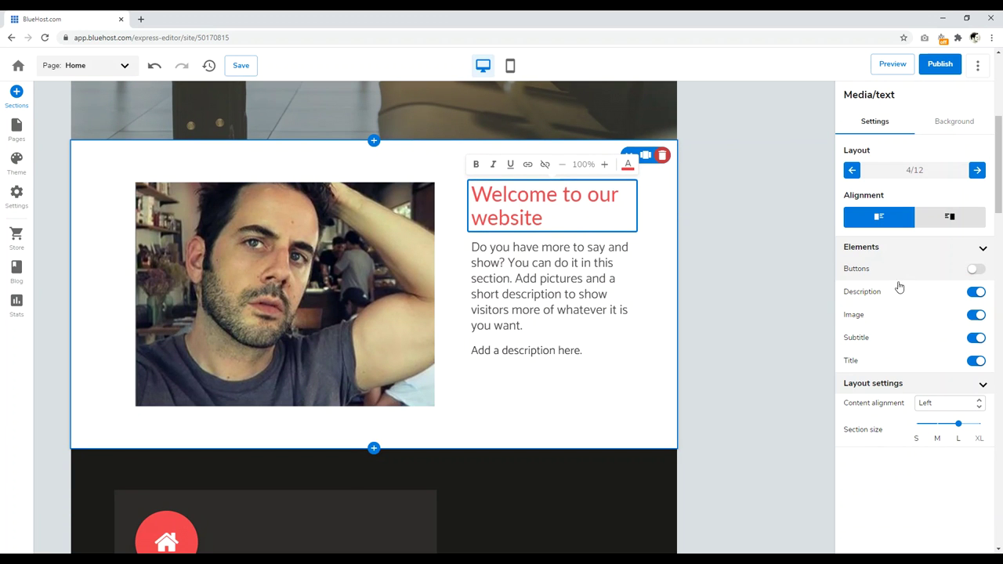
click(979, 316)
click(977, 315)
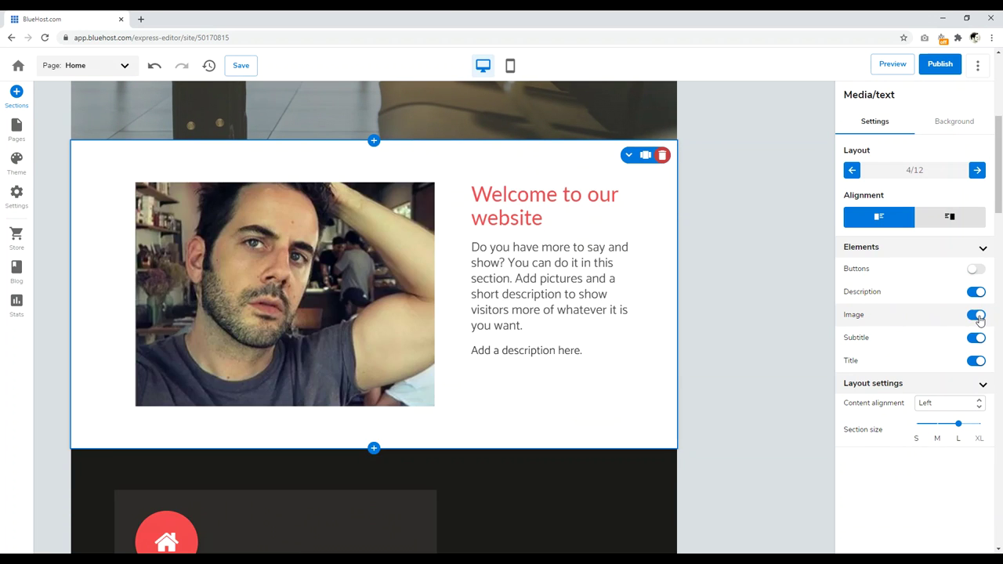
Try other content alignments for the Media/text section, including Right, and return it to Left
click(946, 405)
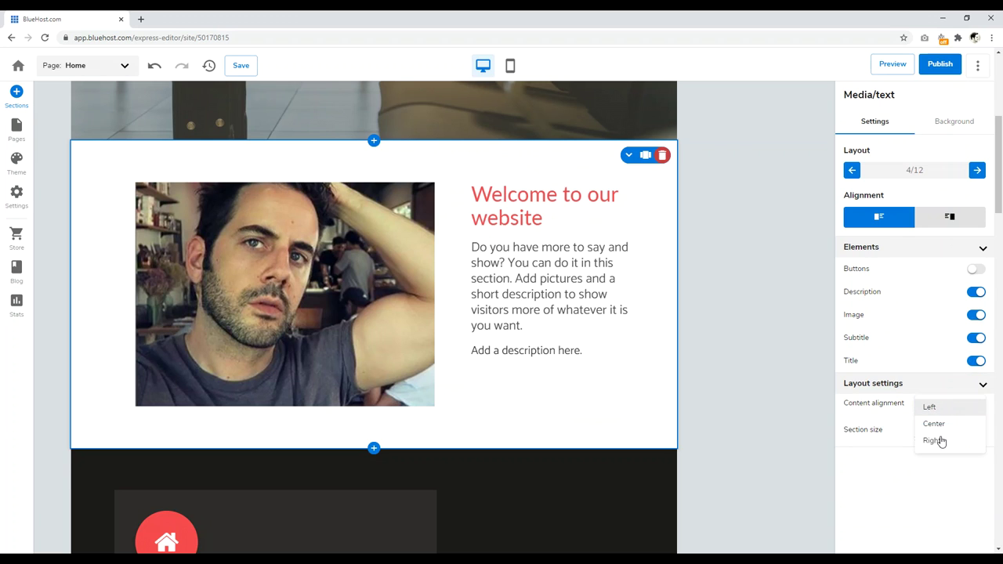
click(939, 439)
click(928, 405)
click(936, 393)
click(934, 403)
click(929, 387)
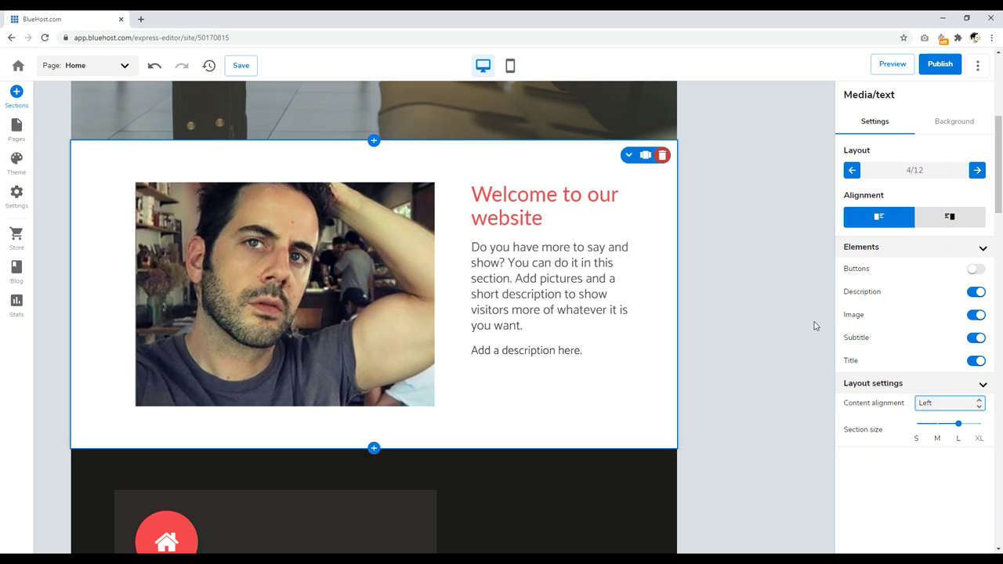
Try the Media/text section's image on the other side of the text, preview layout 6/12, and apply layout 5/12
click(949, 223)
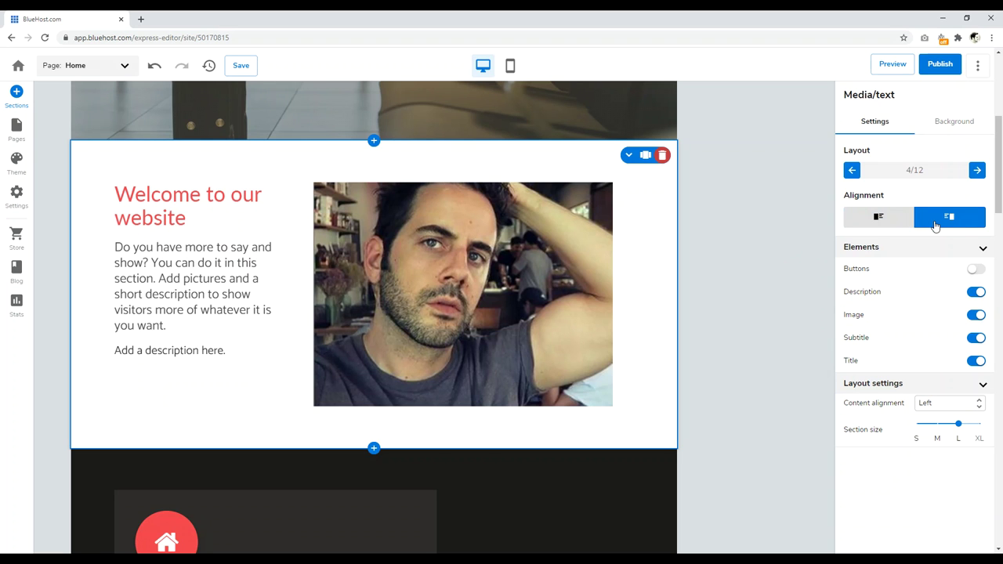
click(977, 171)
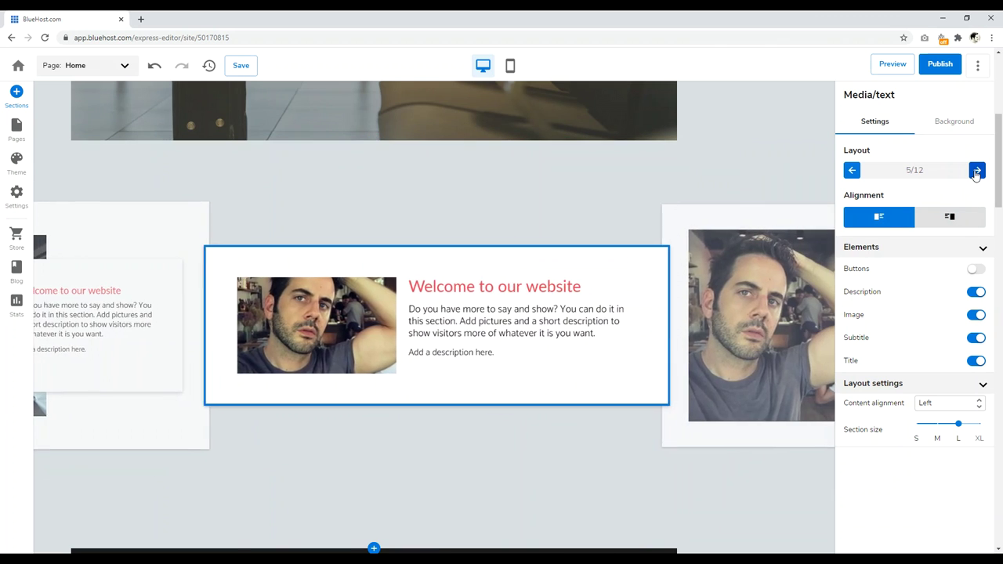
click(976, 171)
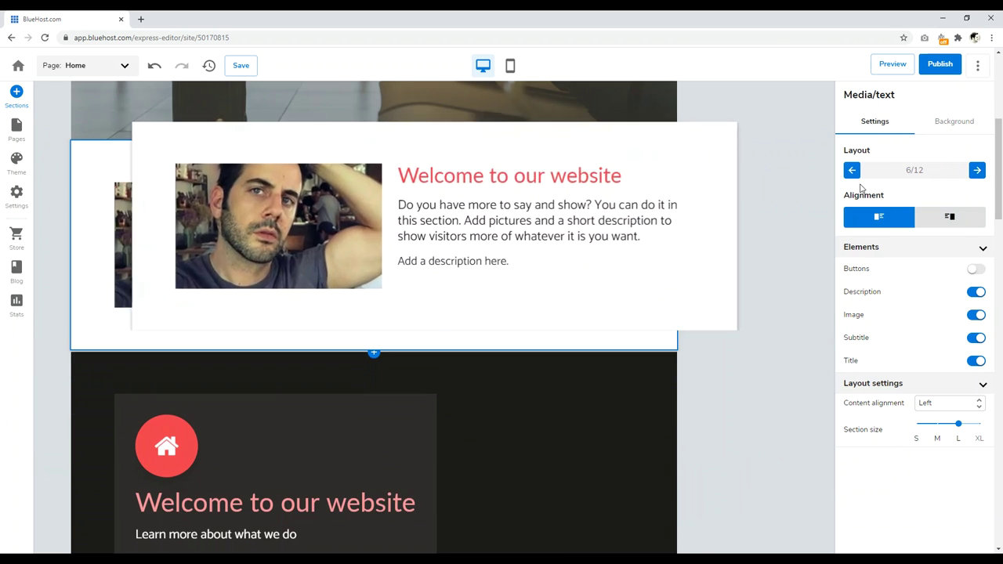
click(853, 176)
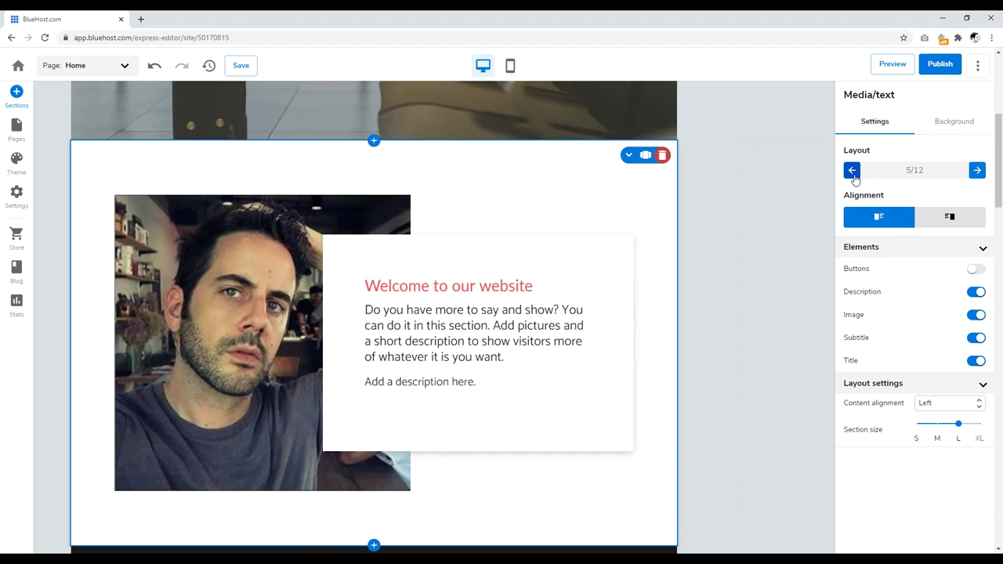
Add a Blog section below the Media/text section, using the fourth design with three post cards side by side
scroll(365, 305, up, 4)
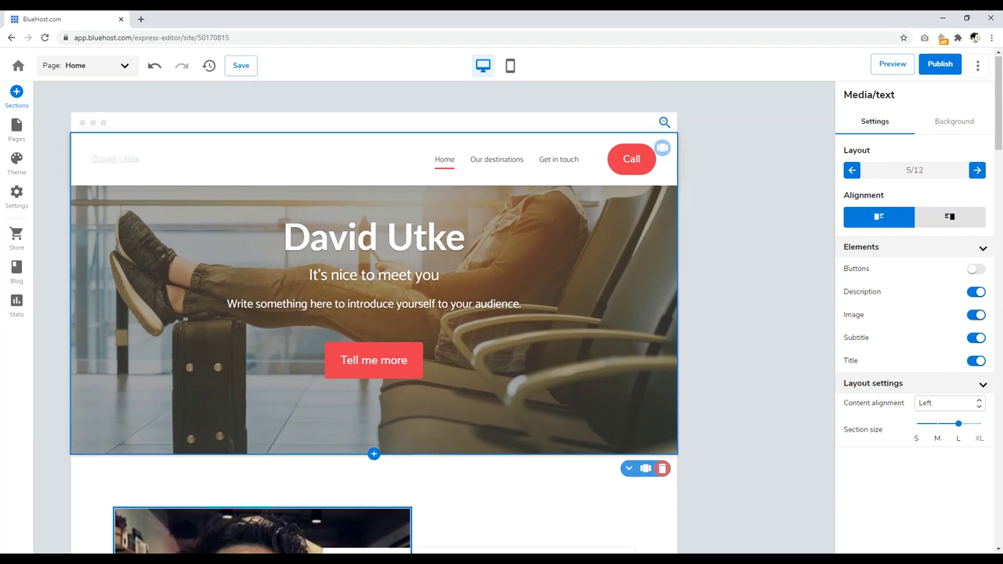
click(465, 276)
scroll(437, 279, down, 5)
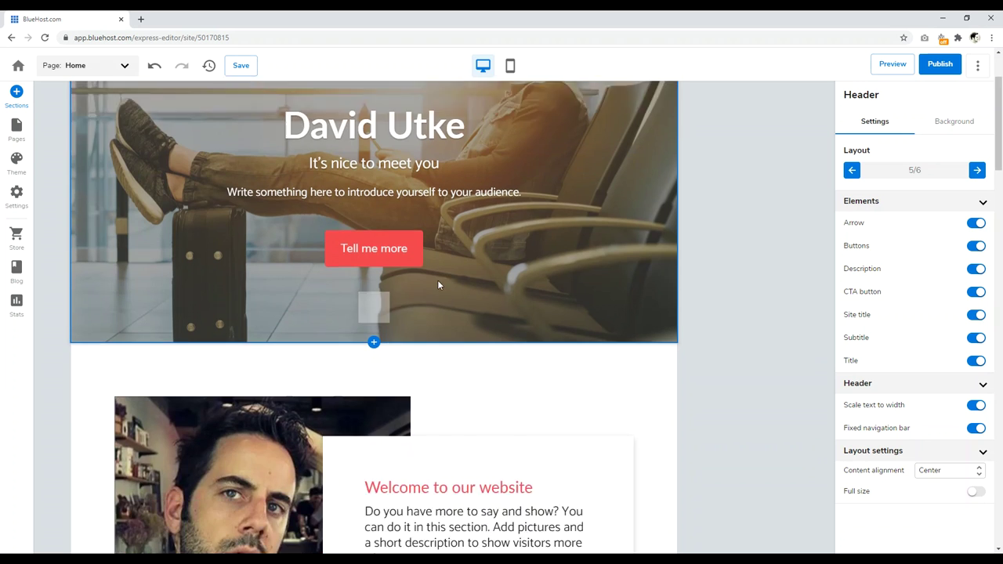
scroll(462, 219, up, 4)
scroll(433, 243, down, 5)
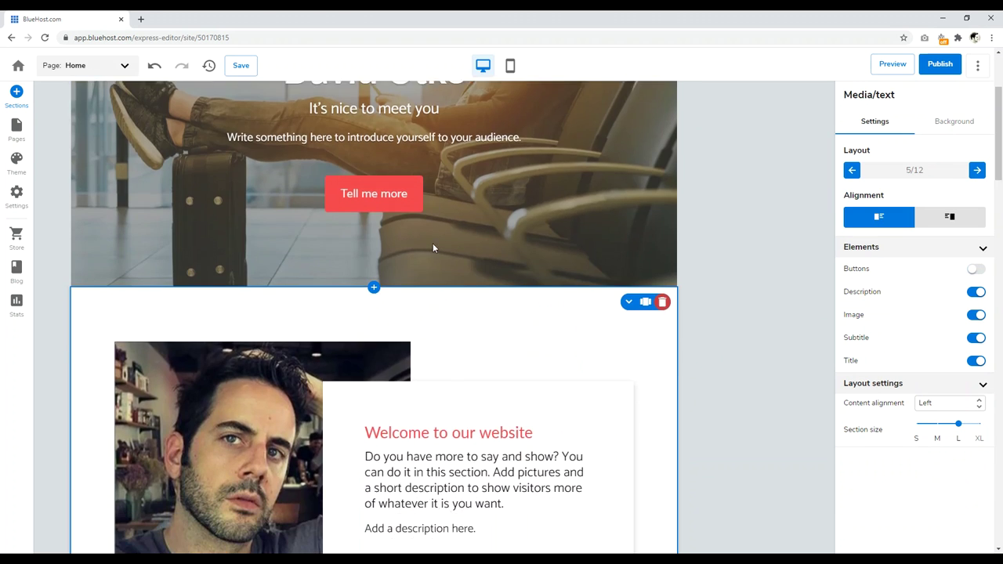
click(375, 336)
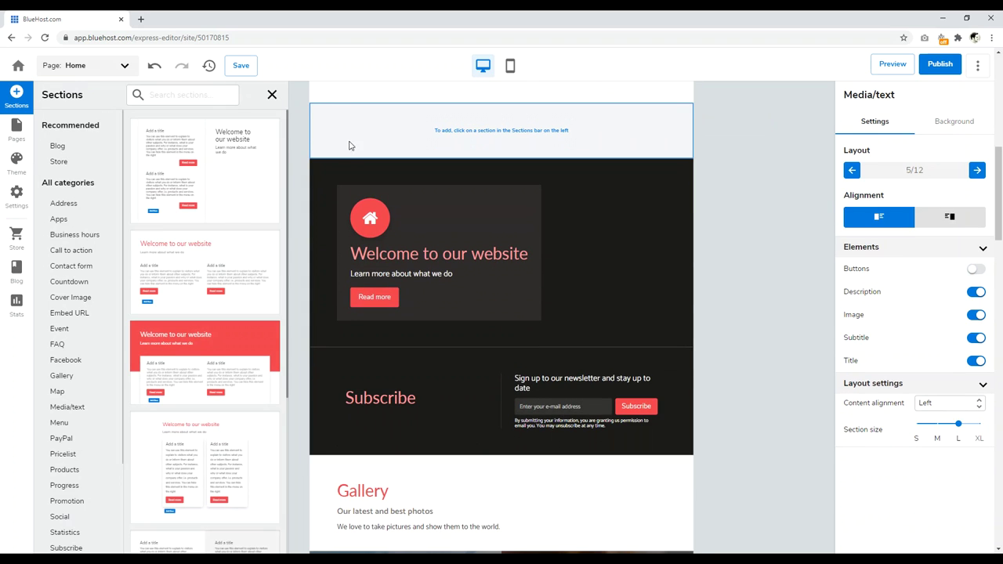
click(59, 148)
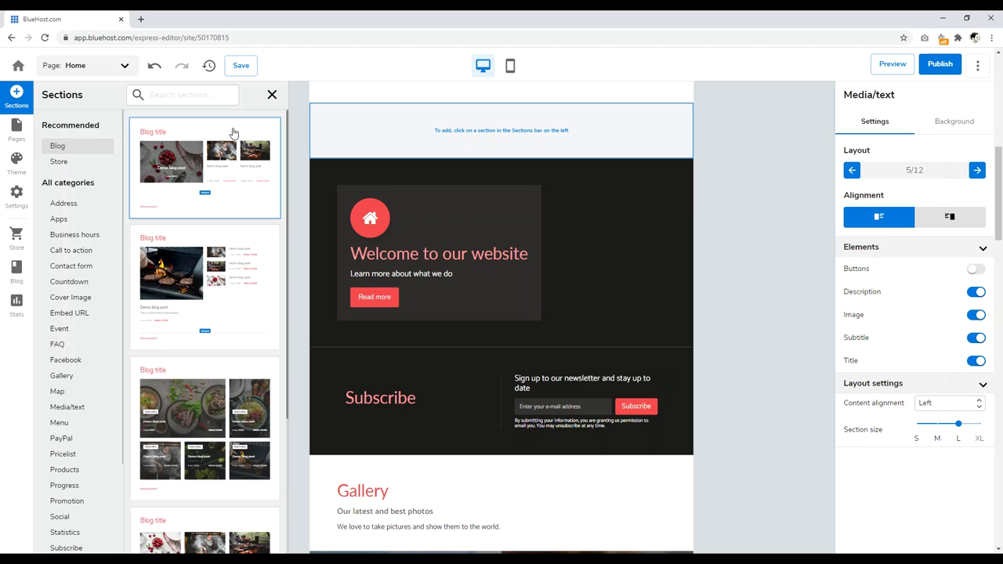
scroll(217, 181, down, 3)
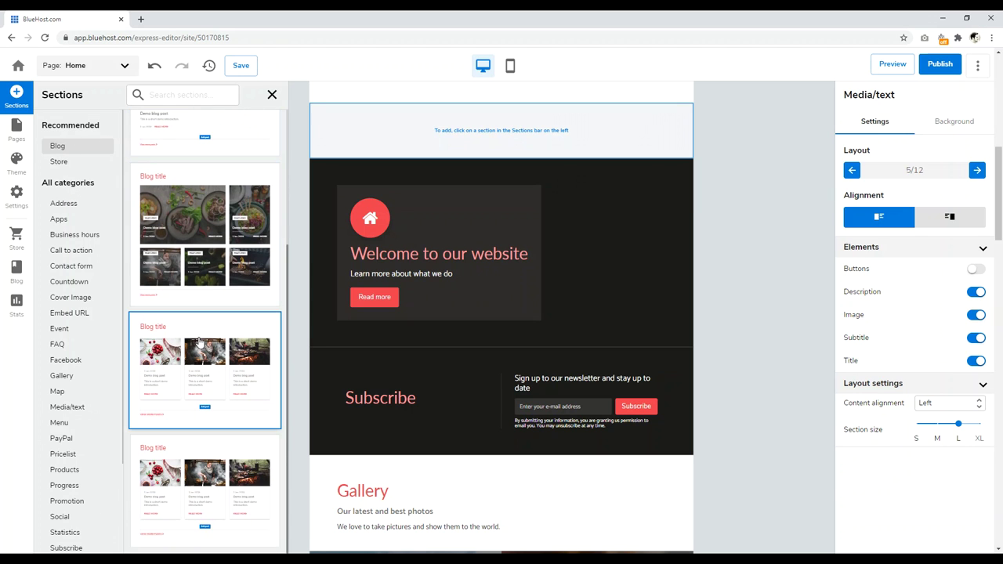
click(198, 340)
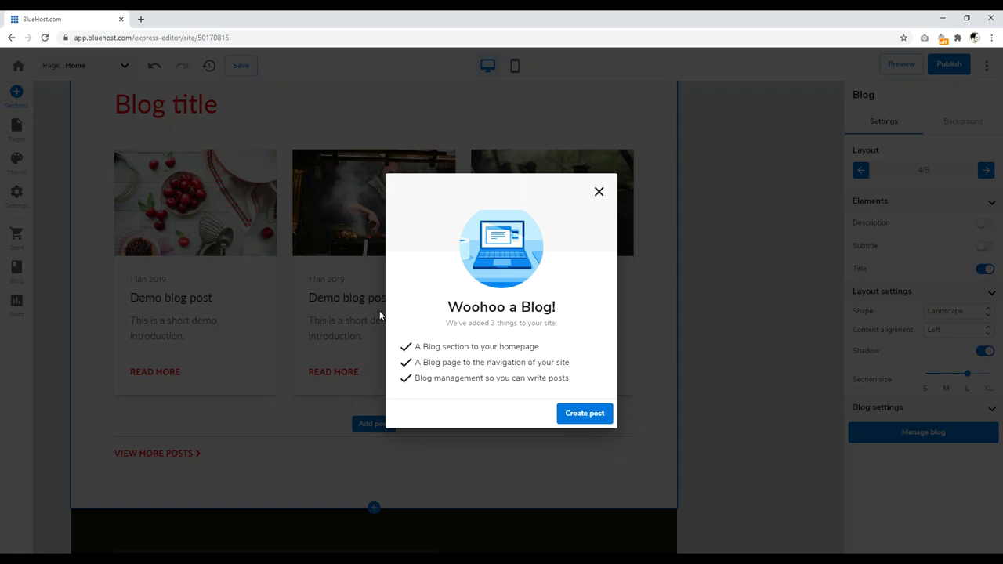
Create a new blog post with the title "How to Travel to Thailand"
click(585, 414)
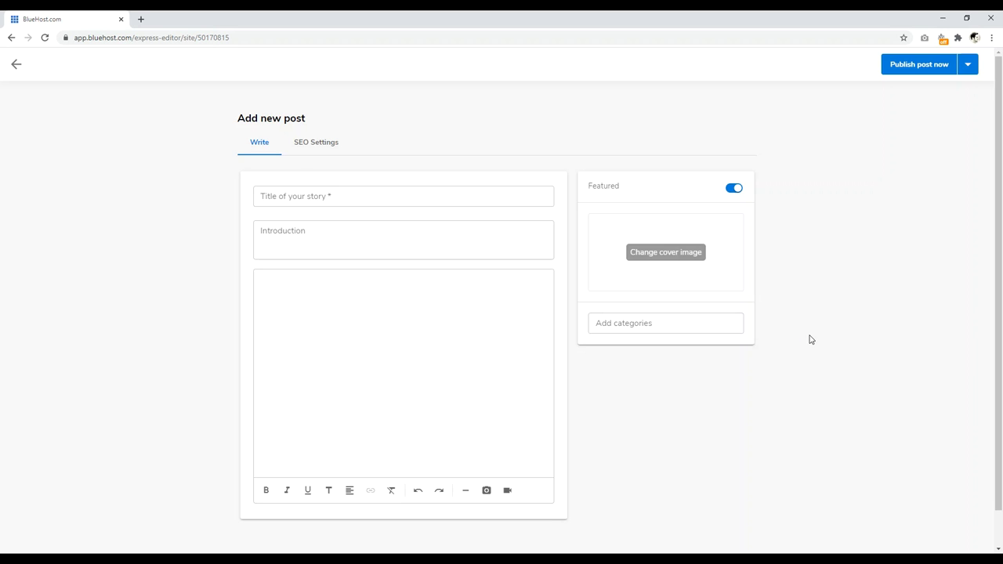
click(298, 197)
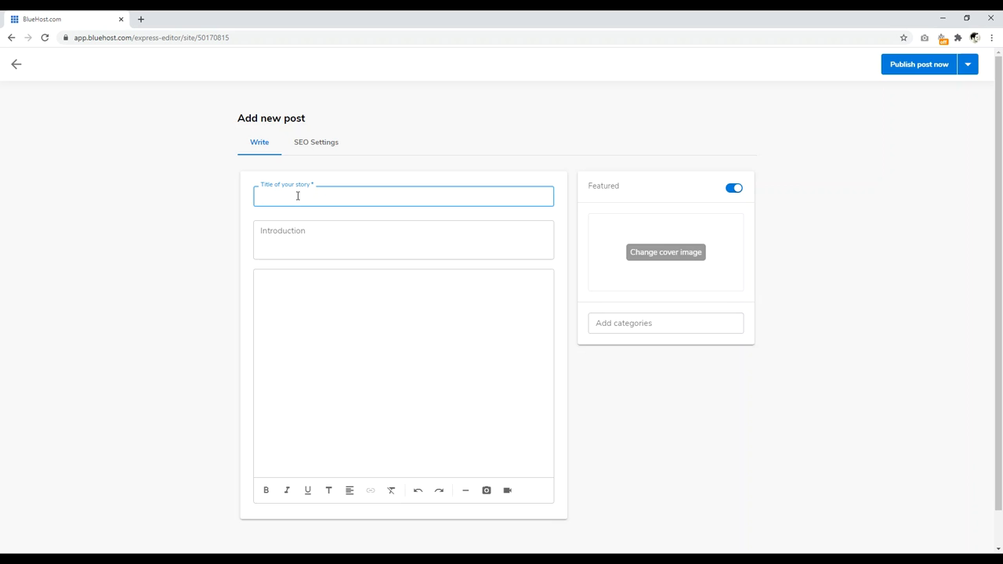
text(Ho)
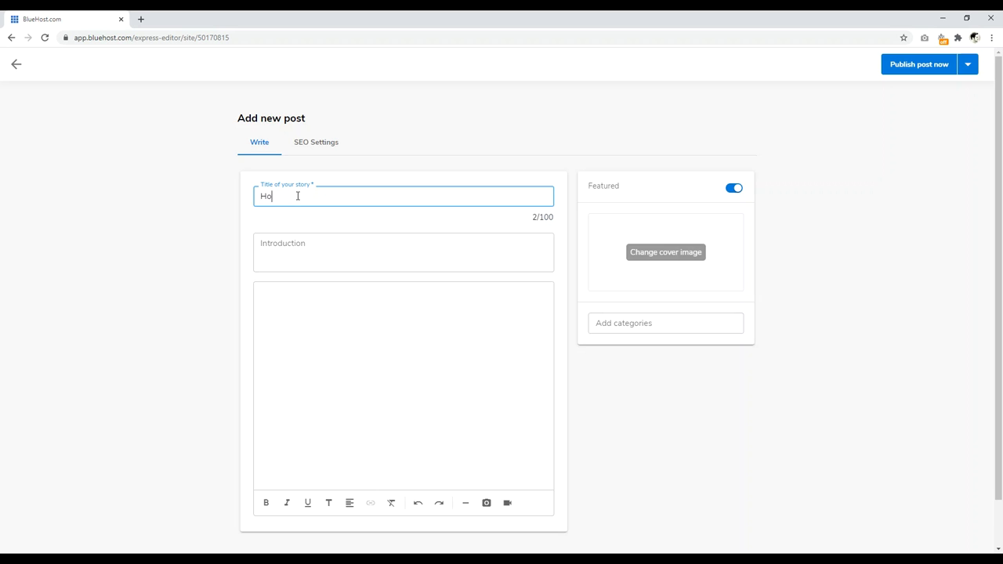
text(w to Travel to Thailand)
Enter "Short catch intro" as the post's introduction and "blog post goes here" as its body text
click(295, 242)
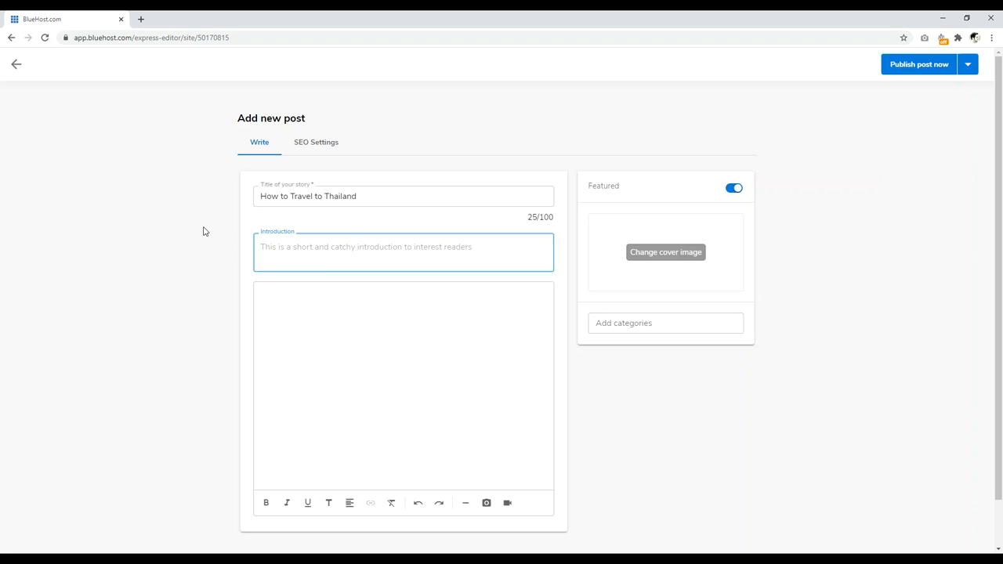
text(SH)
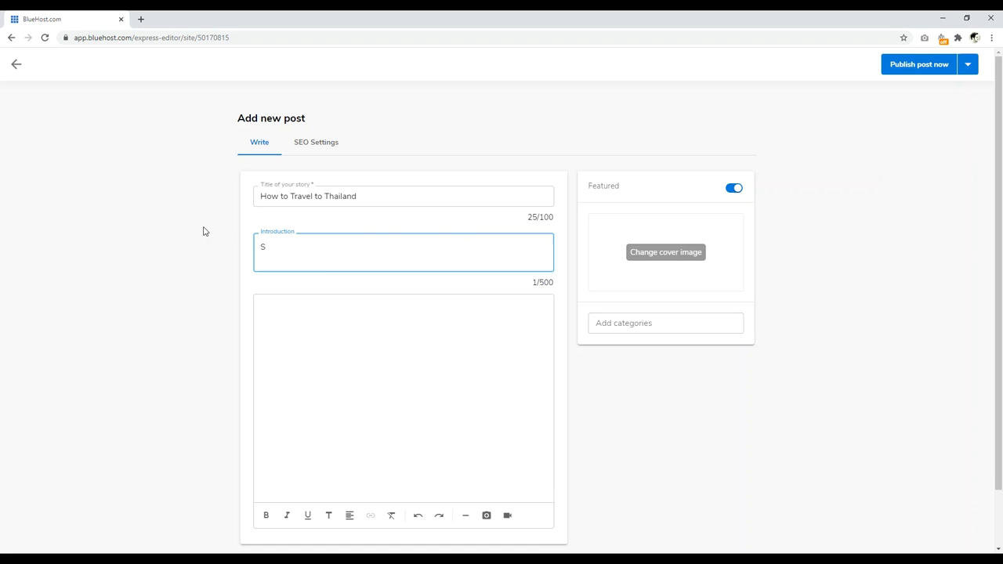
key(BackSpace)
text(Short catch intro)
click(332, 359)
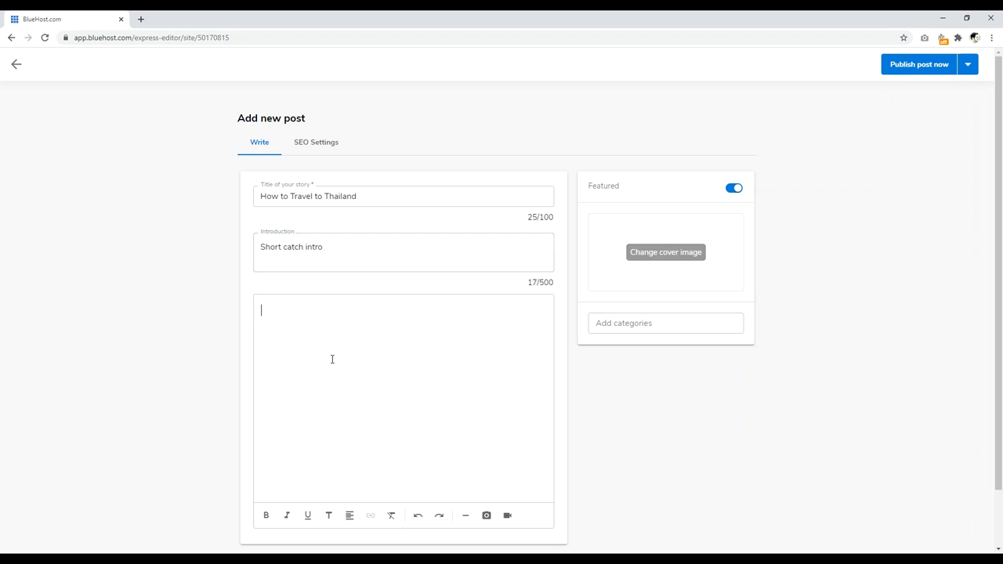
text(blog post goes here)
Set the post's cover image to the Unsplash photo of a person sitting in a brown grass field holding white clouds
click(657, 253)
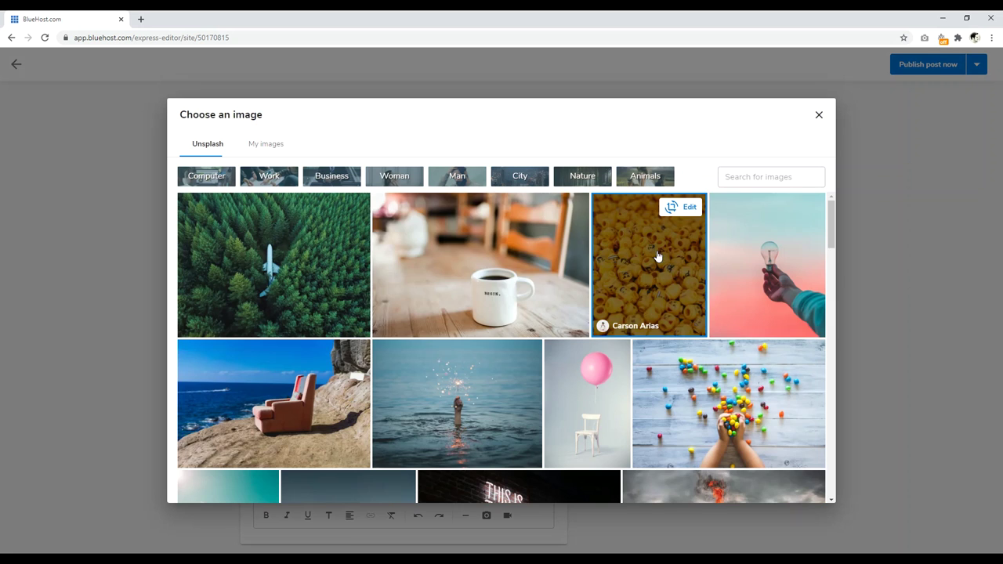
scroll(644, 247, down, 1)
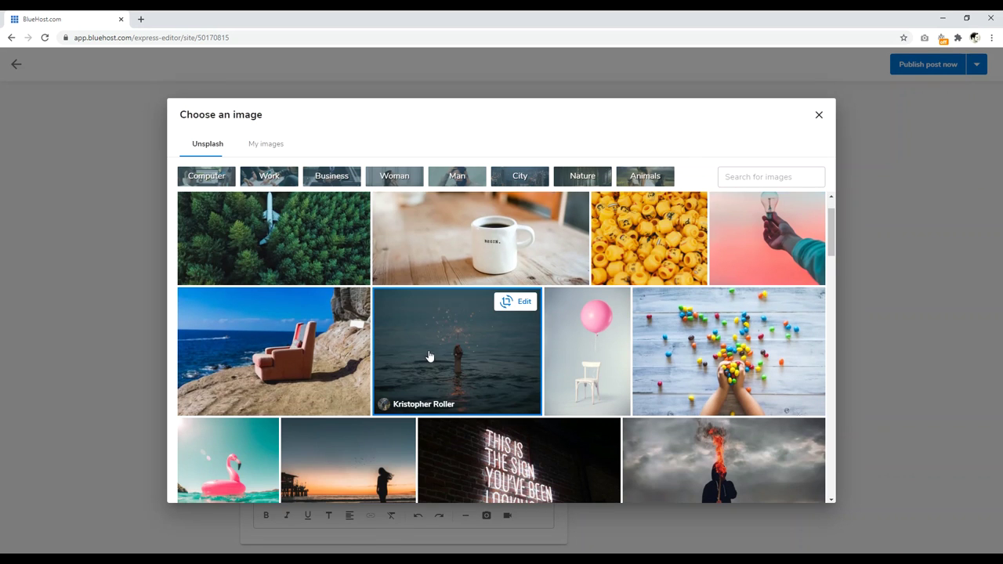
scroll(430, 357, down, 3)
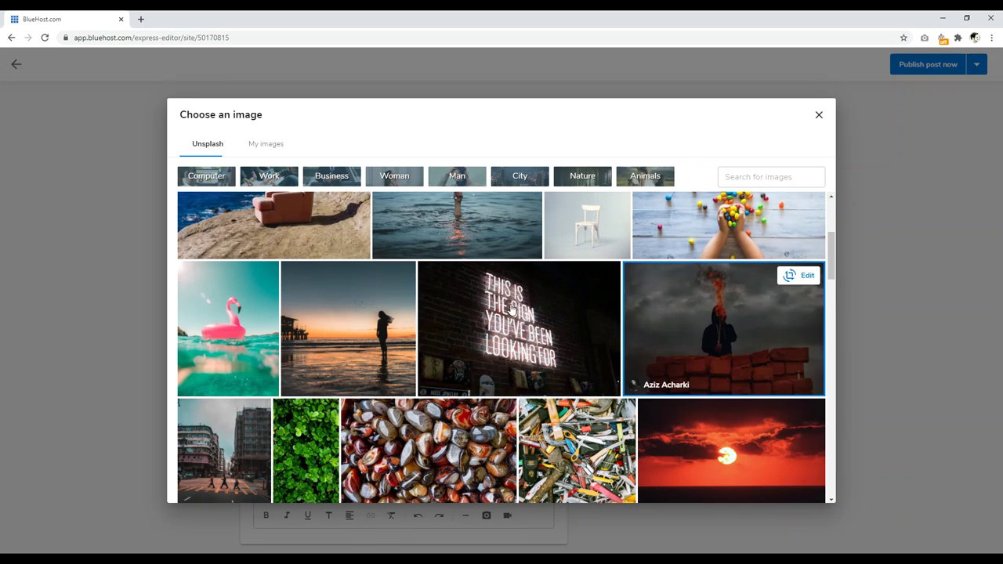
scroll(470, 308, down, 2)
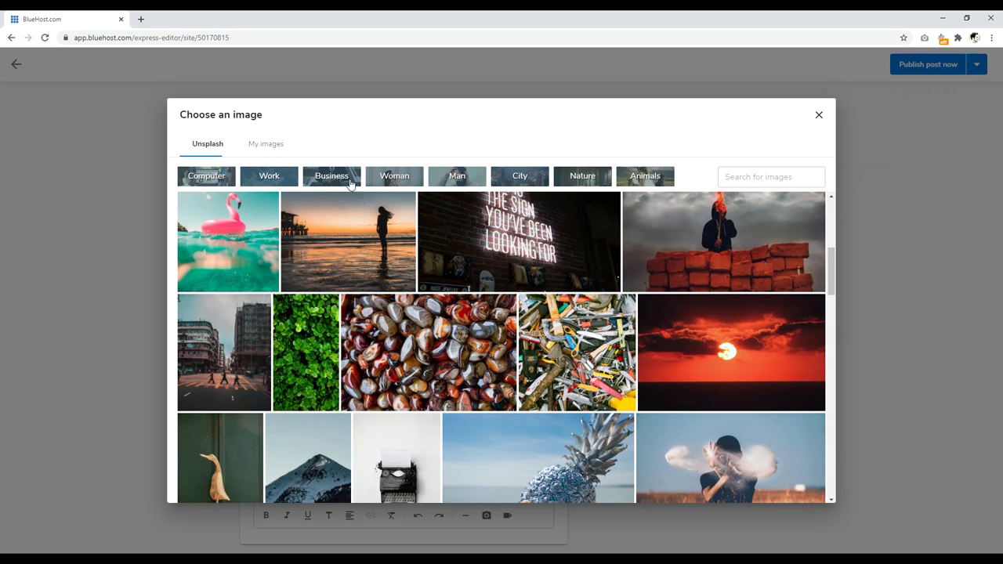
scroll(423, 278, down, 1)
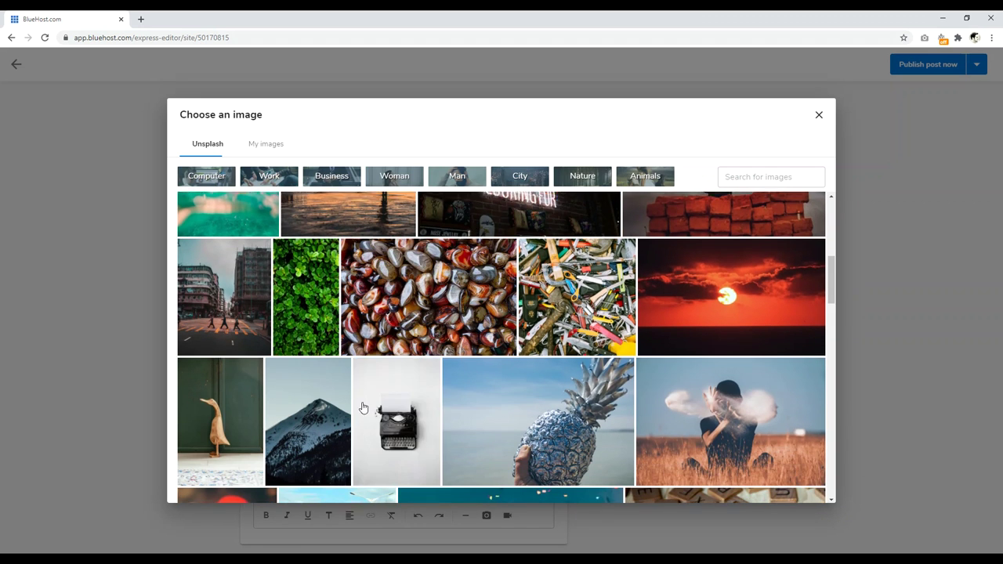
scroll(362, 407, down, 3)
click(734, 253)
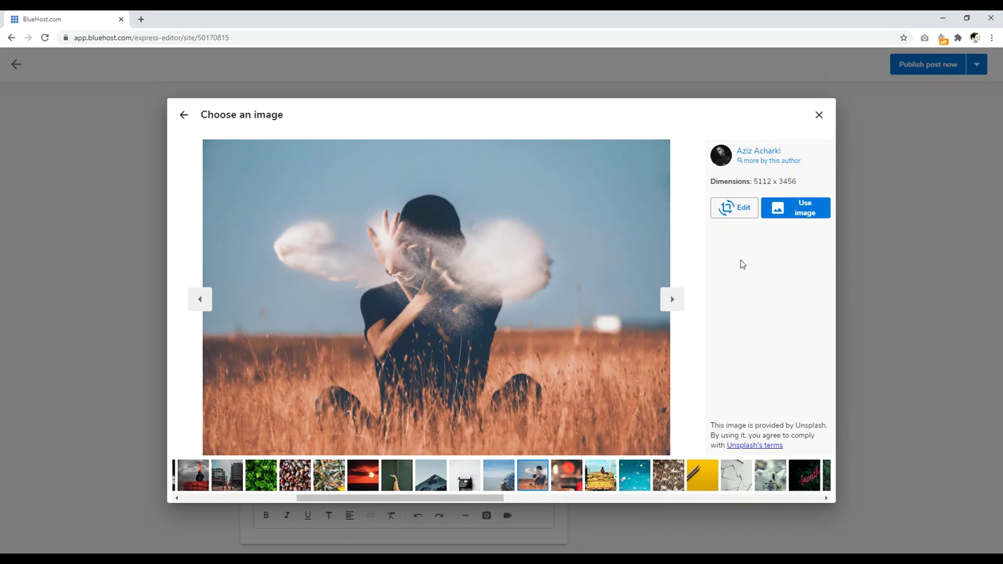
click(797, 212)
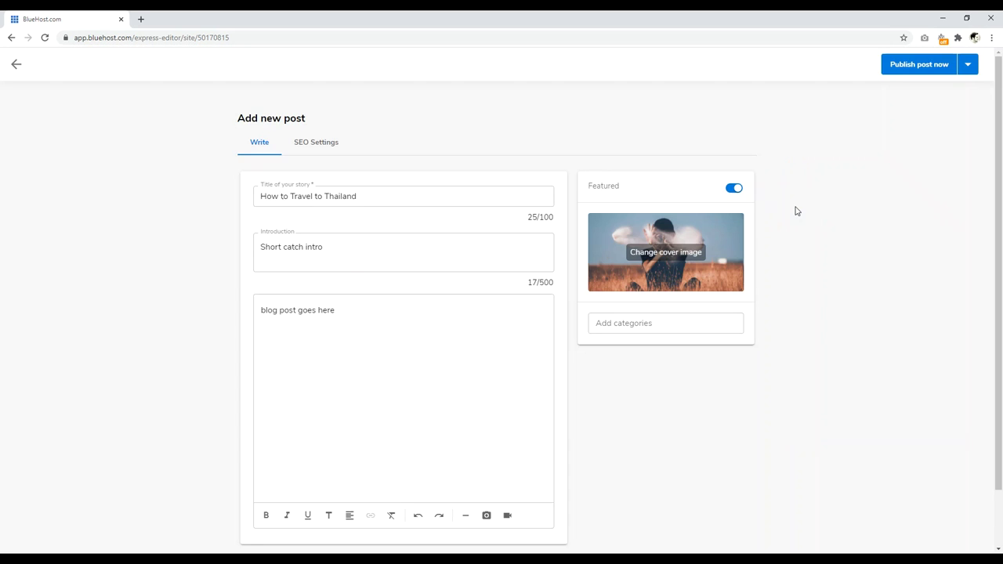
Copy the introductory paragraphs from the About page of edgeofdavid.com and return to the post editor
scroll(510, 344, down, 1)
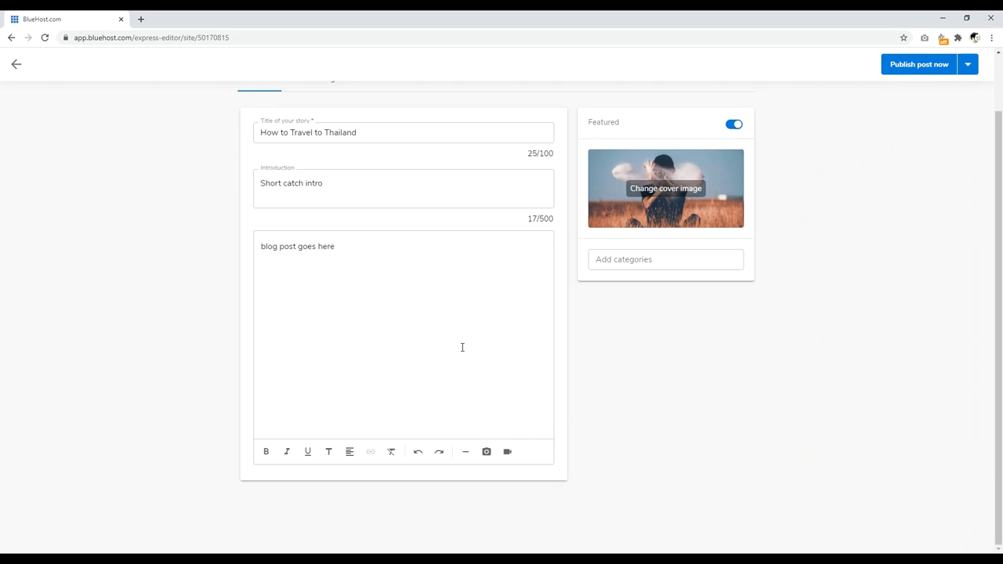
click(350, 246)
click(141, 19)
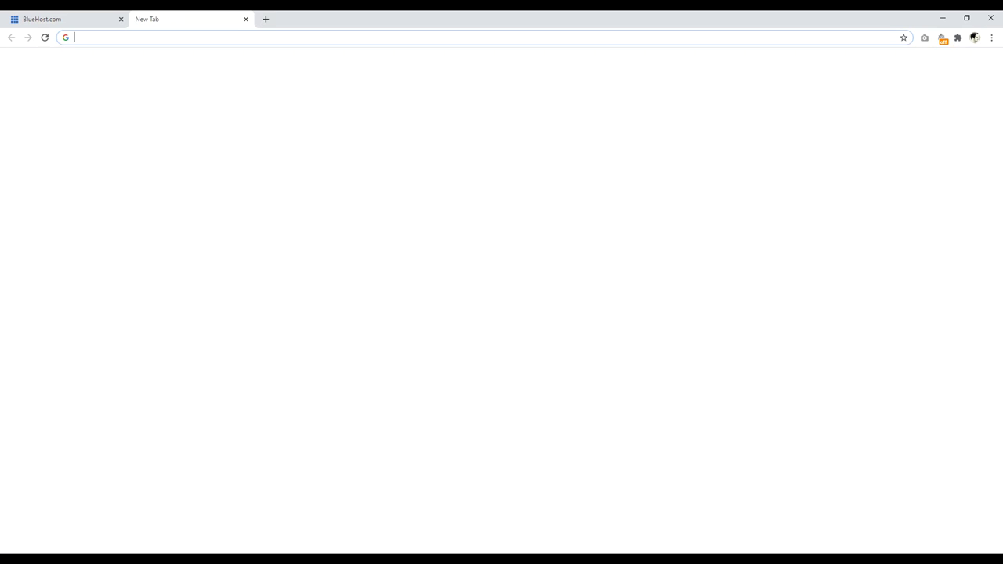
text(ed)
key(Return)
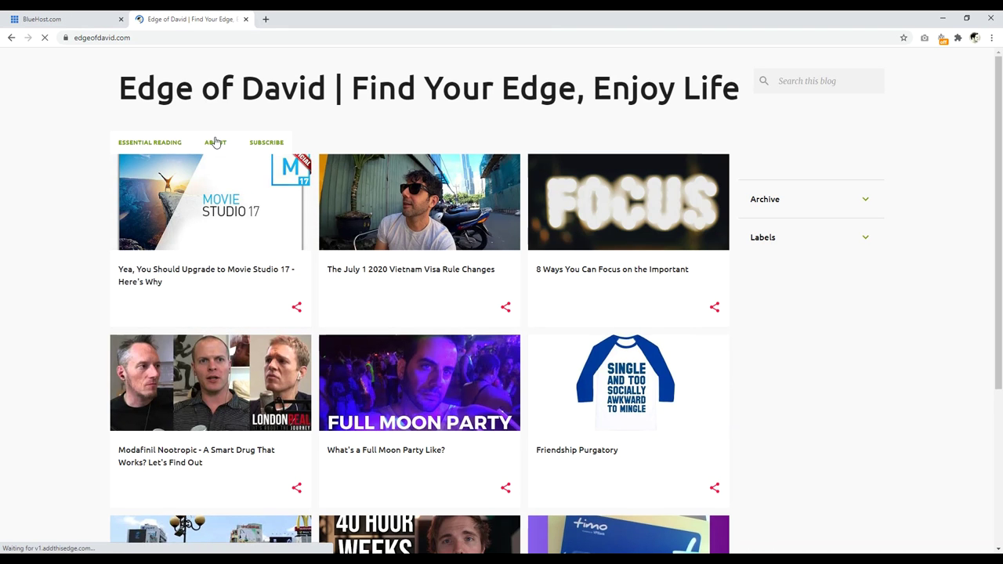
click(215, 141)
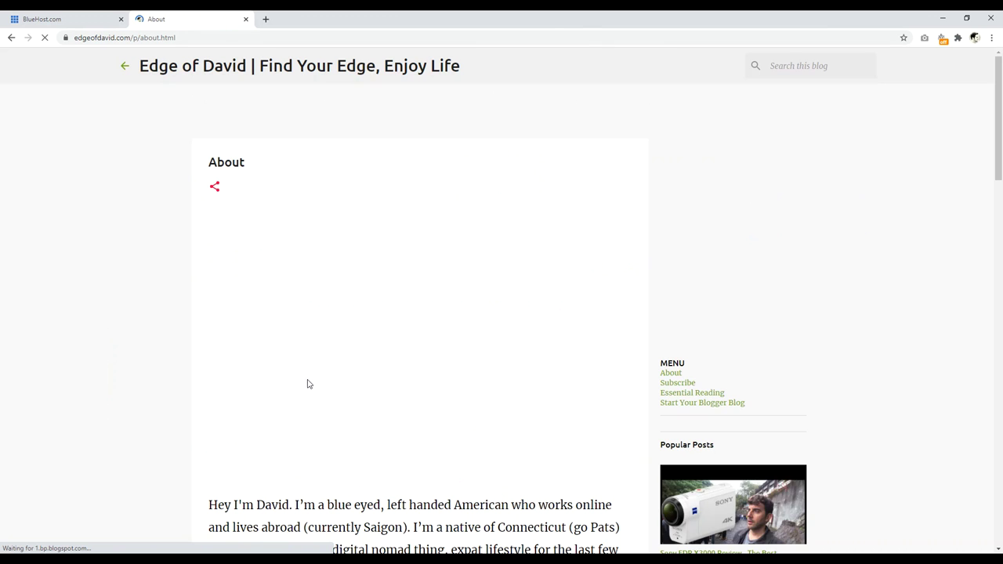
scroll(307, 384, down, 4)
drag(261, 373, 186, 202)
right_click(271, 212)
click(292, 217)
key(ctrl+shift+Tab)
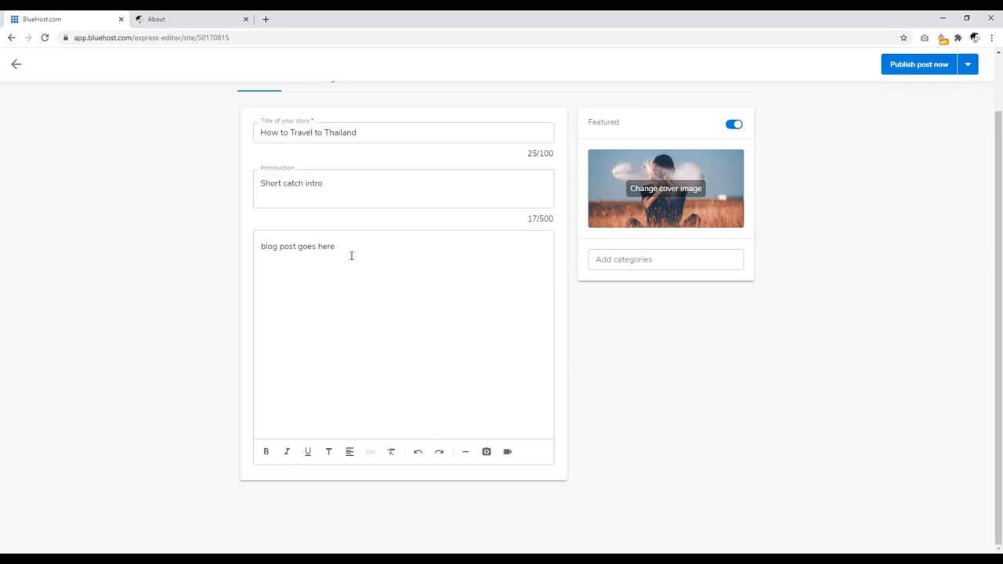
Replace the placeholder text in the post body with the copied About page paragraphs
key(ctrl+a)
click(348, 251)
key(BackSpace)
key(BackSpace)
key(BackSpace)
key(BackSpace)
key(BackSpace)
key(BackSpace)
key(BackSpace)
key(BackSpace)
key(BackSpace)
key(BackSpace)
key(BackSpace)
key(BackSpace)
key(BackSpace)
key(BackSpace)
key(BackSpace)
key(BackSpace)
key(BackSpace)
key(BackSpace)
key(BackSpace)
right_click(286, 250)
click(306, 327)
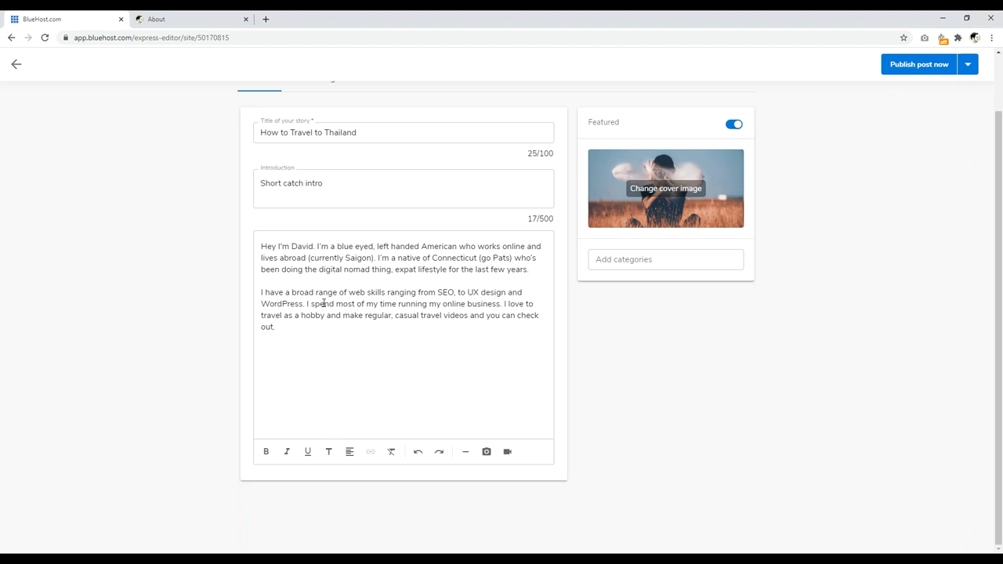
Split the second body paragraph after "ranging from SEO," and select the separated line
click(456, 291)
key(Return)
key(Return)
drag(456, 291, 261, 292)
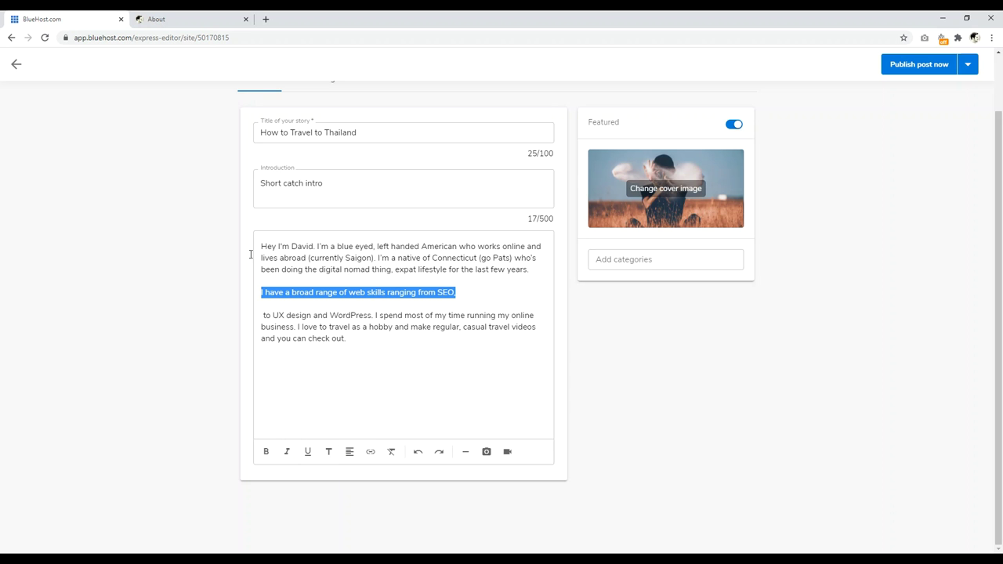
Go to websitecreativepro.com, discard the About page, and open the article "The 10 Best Domain Name Registrars for 2020"
click(264, 19)
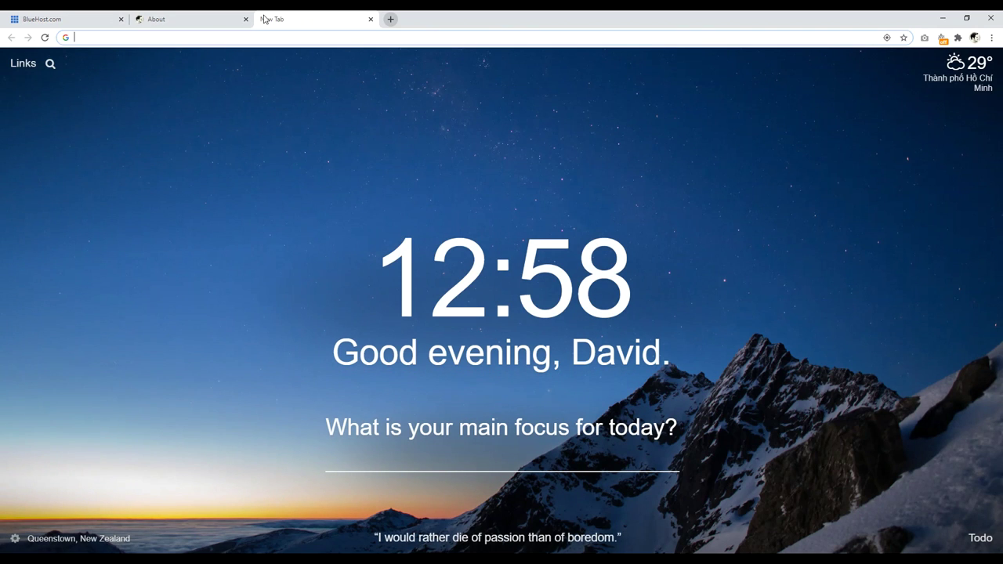
text(websitecreativepro.com)
key(Return)
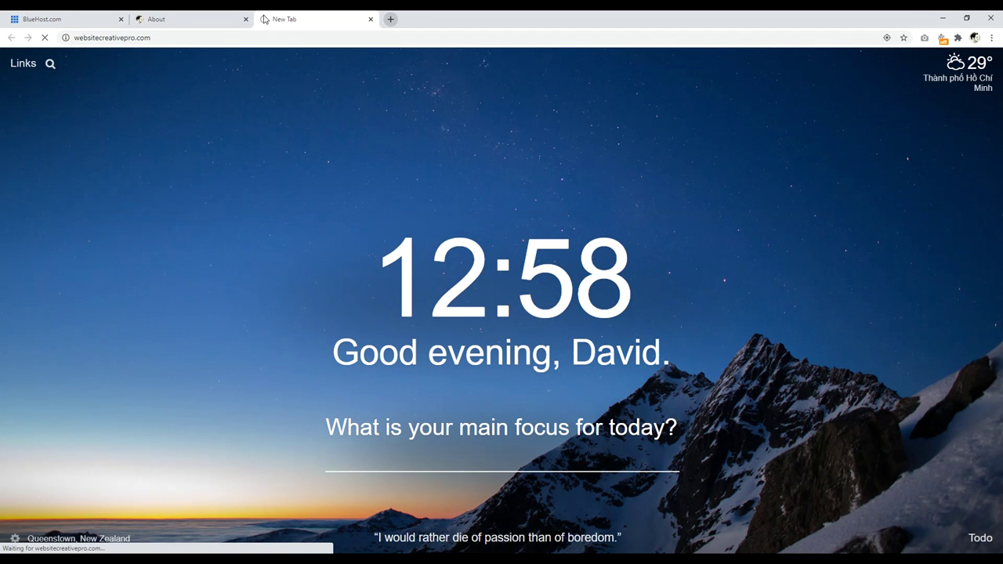
click(245, 19)
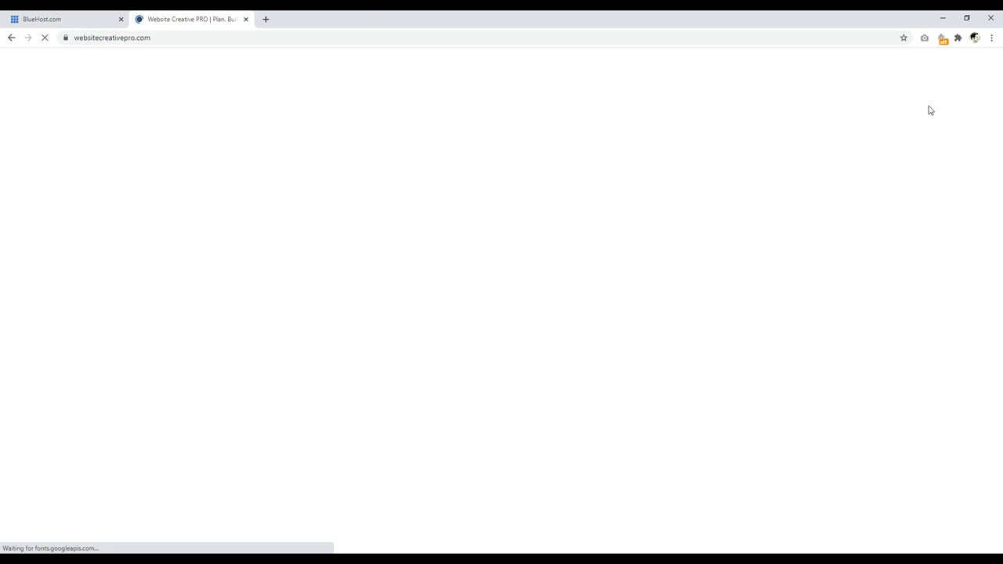
scroll(206, 217, down, 5)
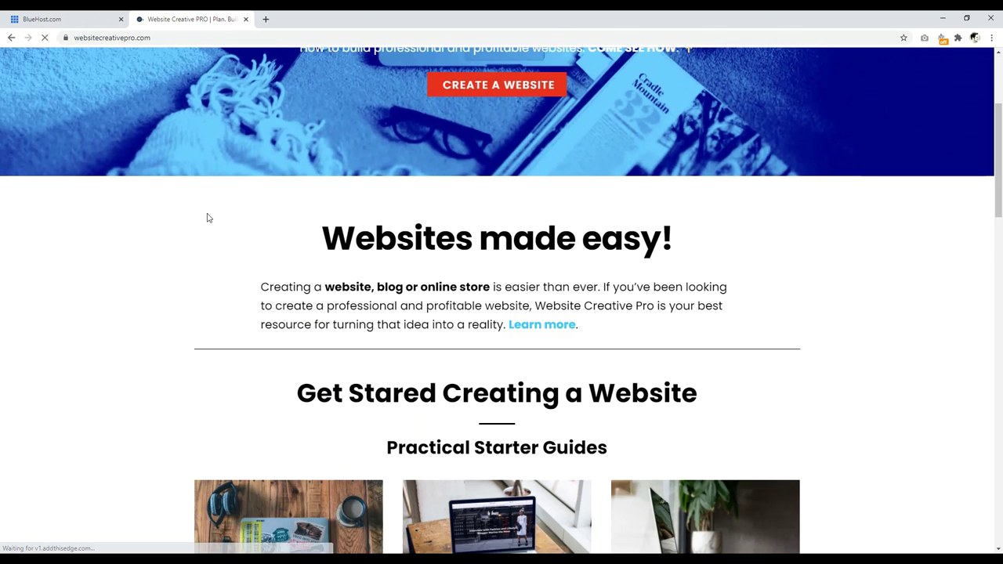
scroll(298, 227, down, 2)
click(441, 264)
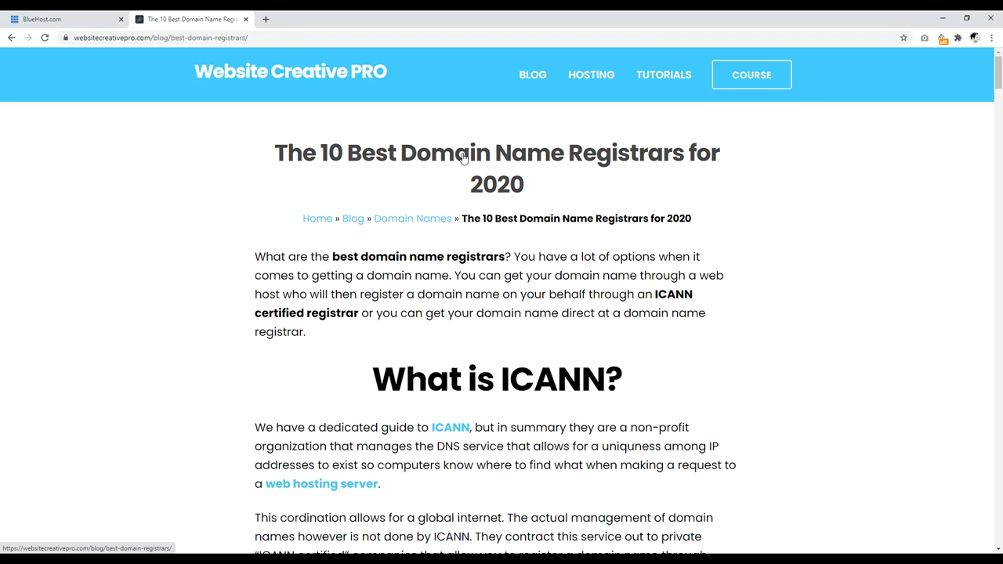
Examine how the registrars article is structured with a title, section headings and subheadings above short paragraphs
drag(631, 384, 374, 372)
scroll(750, 282, down, 1)
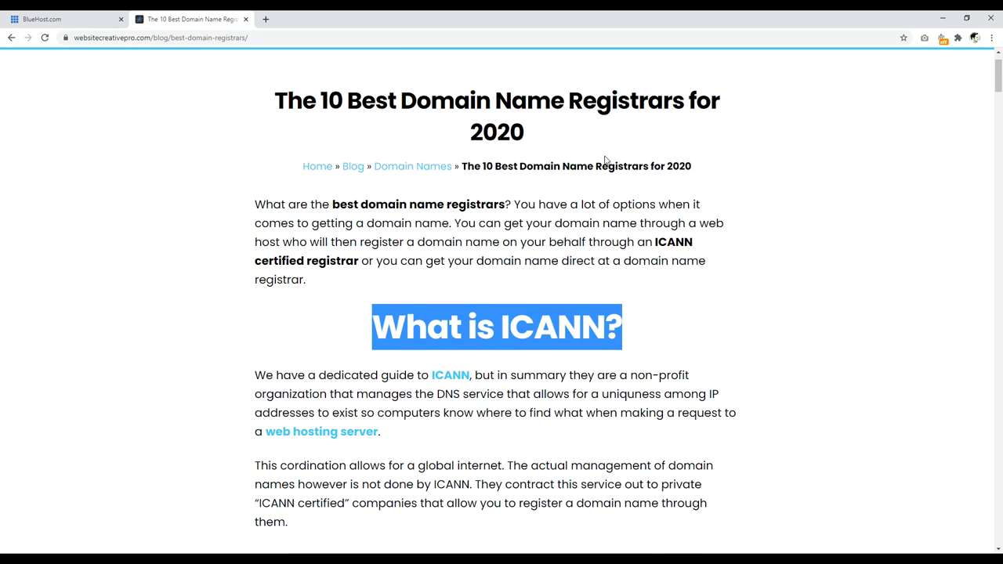
drag(998, 70, 1000, 138)
drag(697, 181, 386, 127)
click(400, 132)
scroll(409, 134, down, 4)
drag(487, 349, 235, 259)
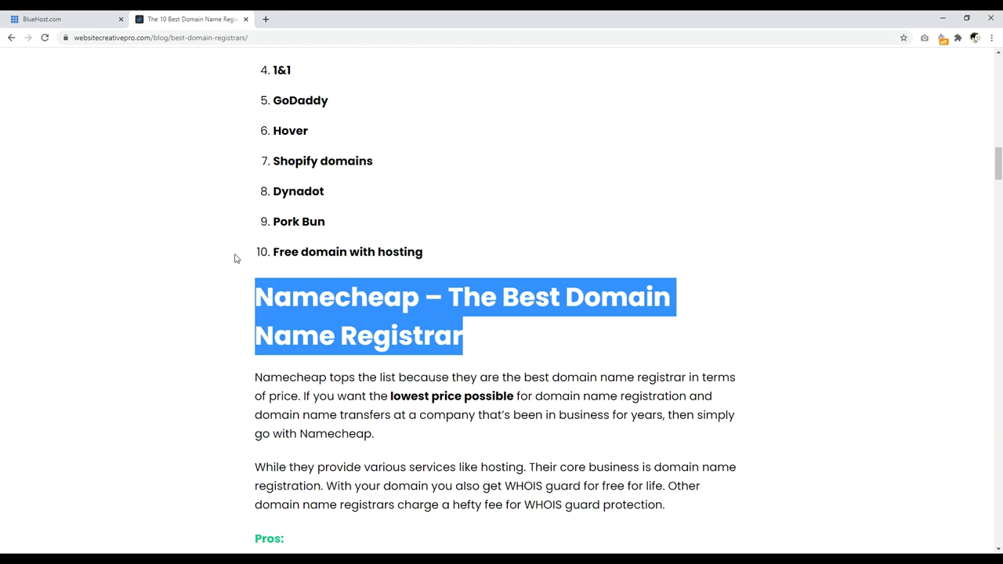
scroll(546, 110, up, 3)
Switch back to the Bluehost post editor and open the new post's SEO settings at the SEO title field
click(47, 19)
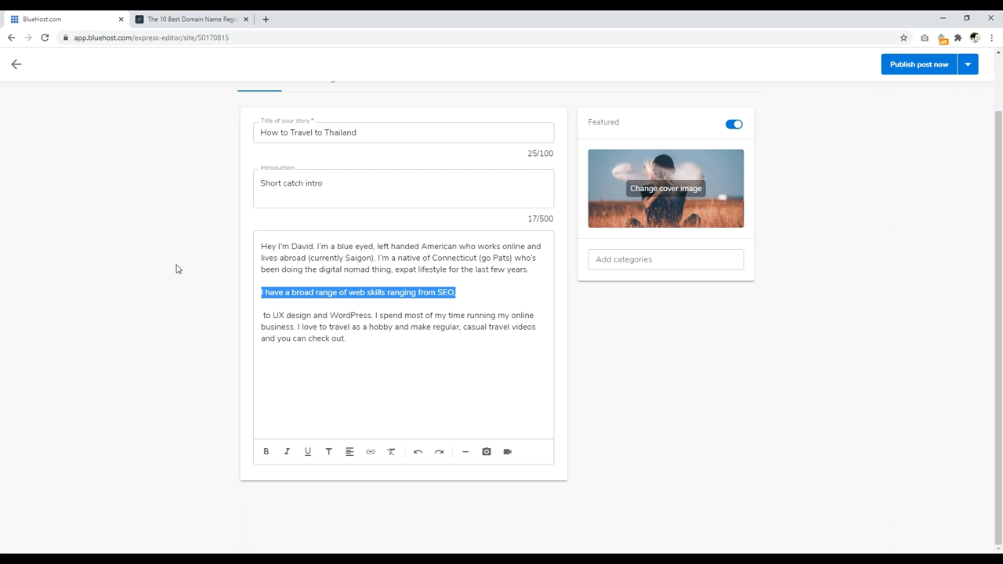
click(337, 326)
scroll(330, 244, up, 1)
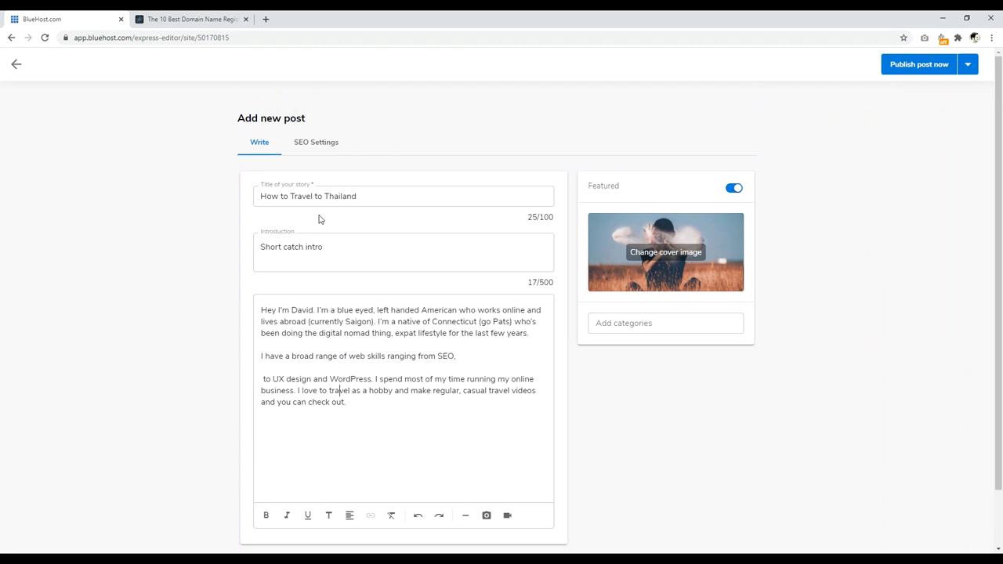
click(311, 144)
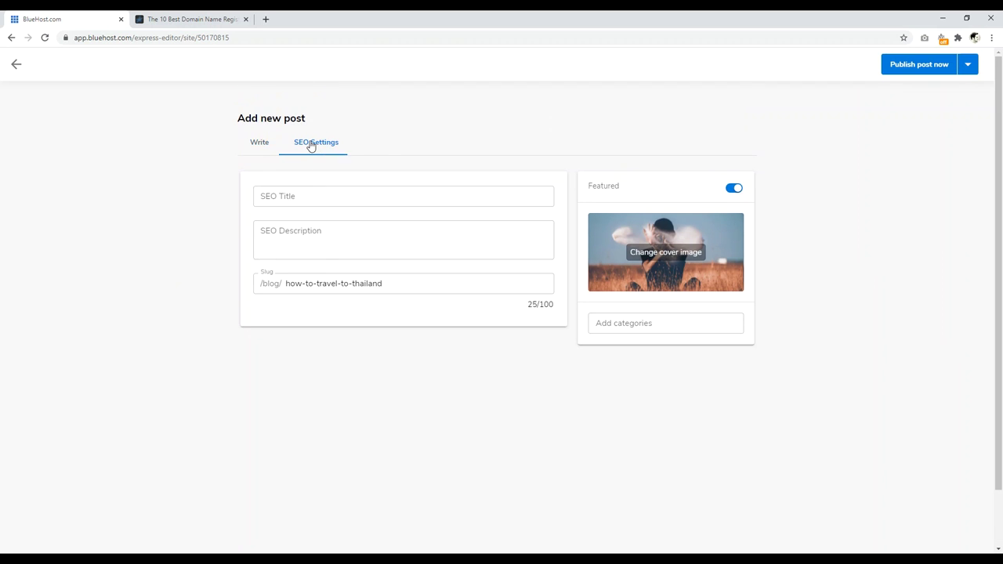
click(291, 200)
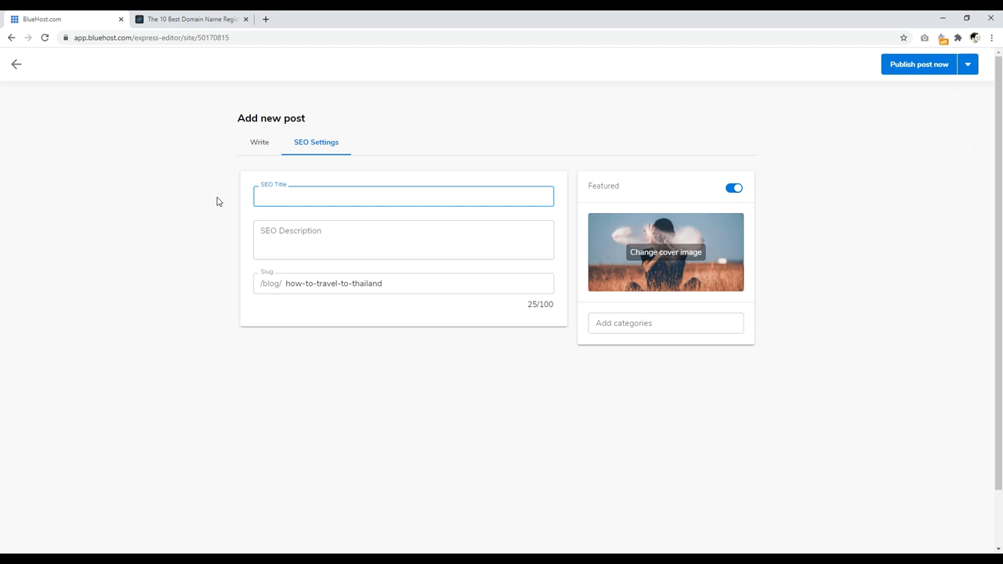
Compare the registrars article's page title with the SEO title field of the new post
click(192, 19)
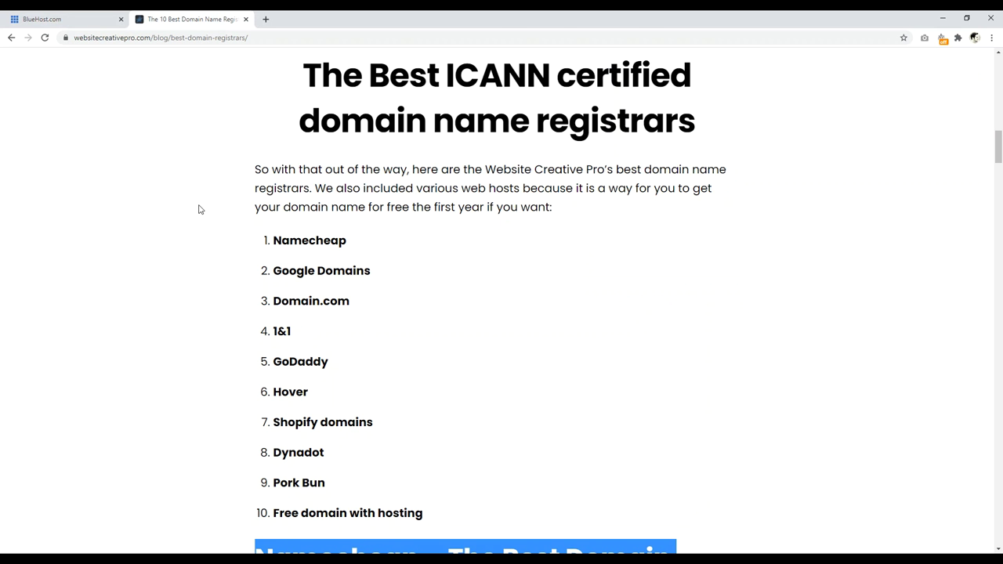
scroll(1002, 264, up, 3)
scroll(1000, 153, up, 15)
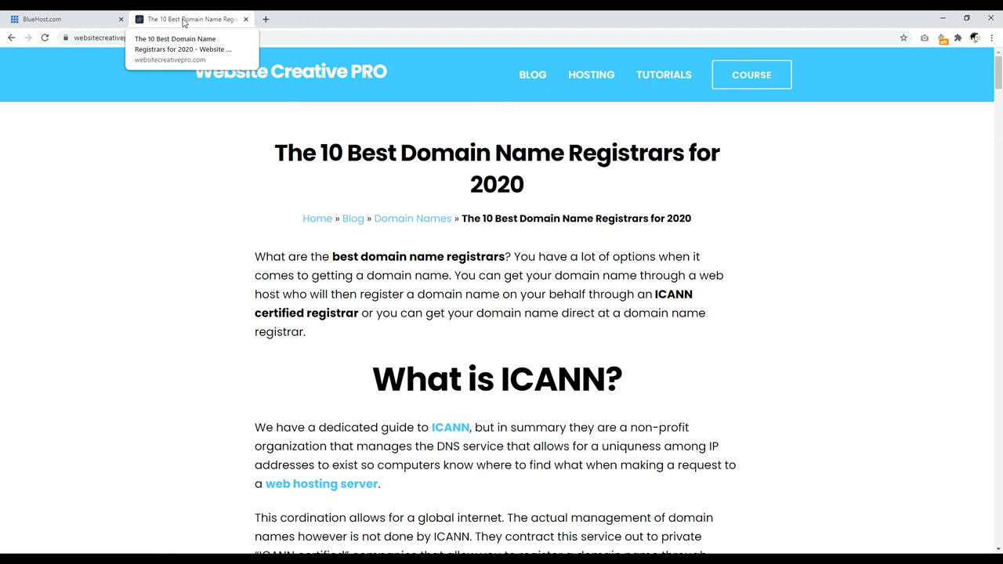
click(83, 17)
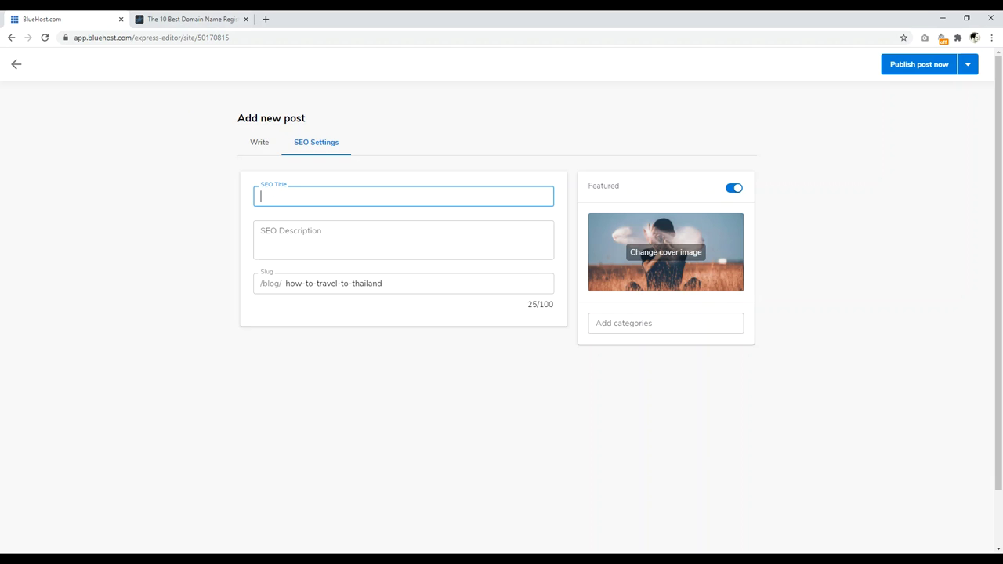
click(192, 20)
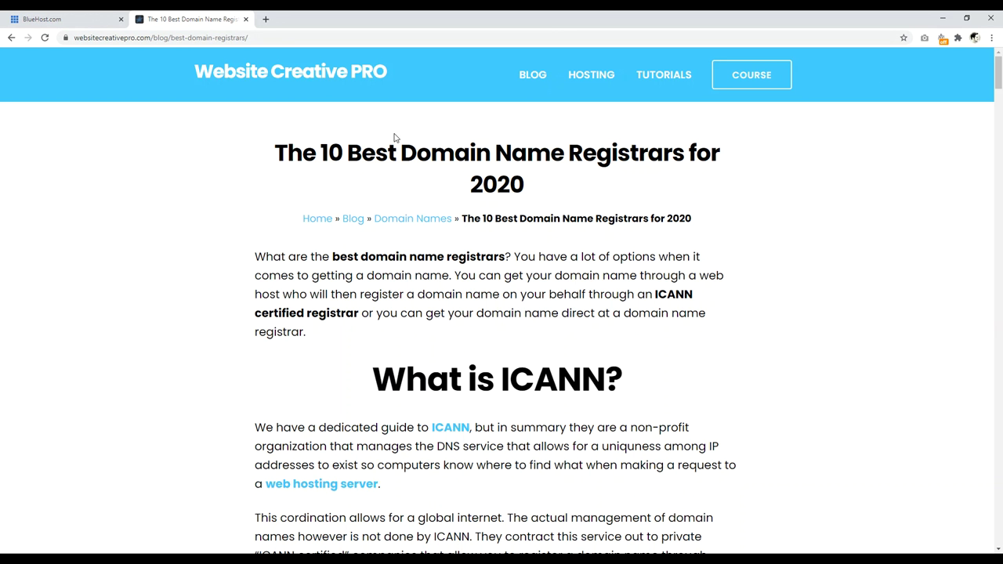
key(ctrl+Tab)
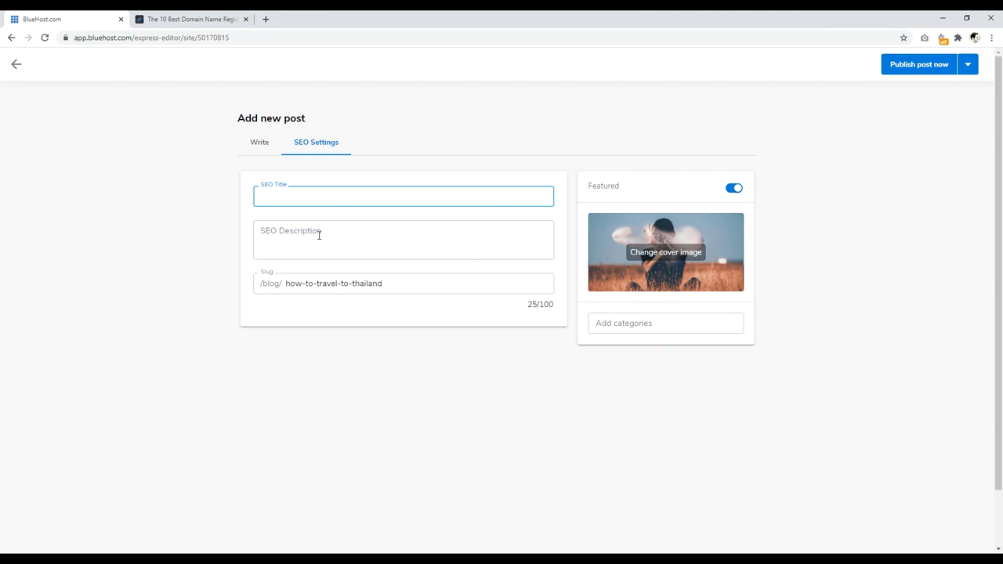
Search Google for "website creative pro" and examine the description under the site's first result
click(266, 19)
text(website cre)
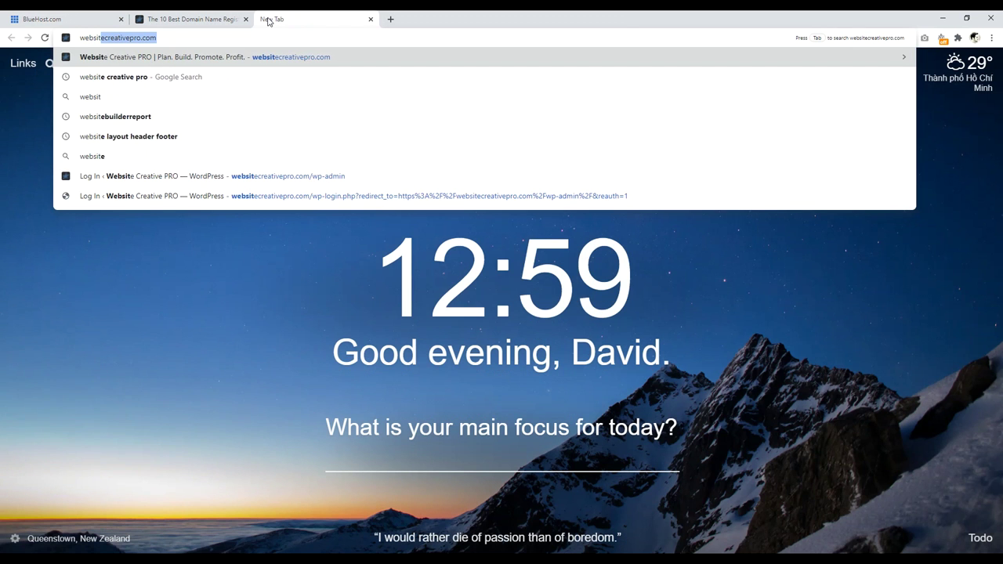
key(Return)
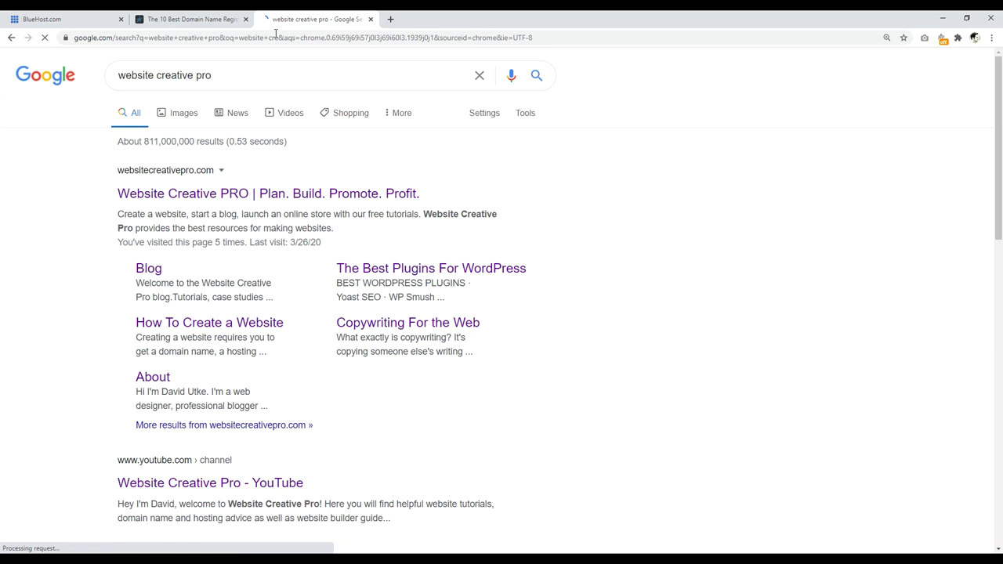
drag(332, 227, 125, 216)
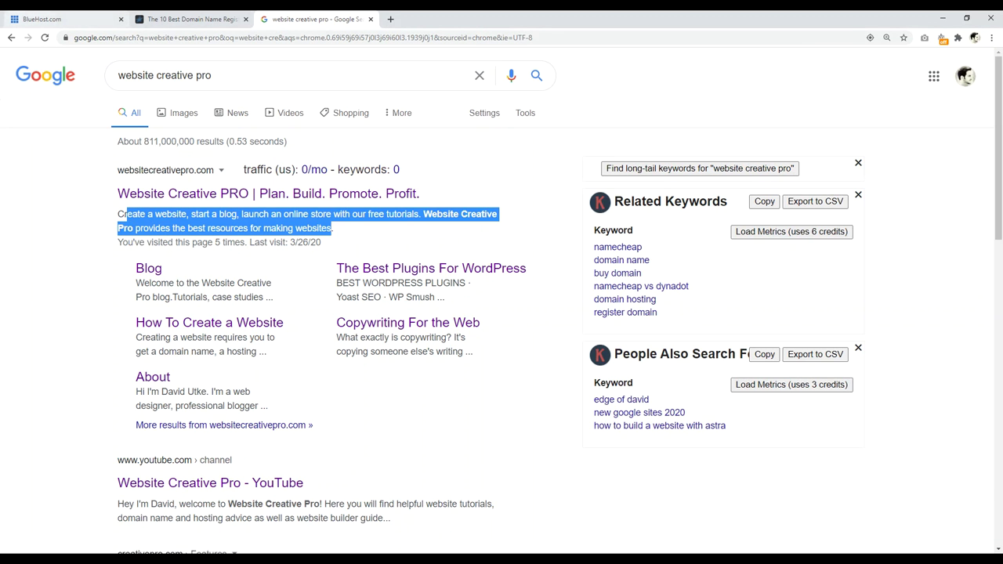
Check the registrars article's URL, return to the Bluehost post editor and shorten the new post's slug to travel-to-thailand
click(47, 19)
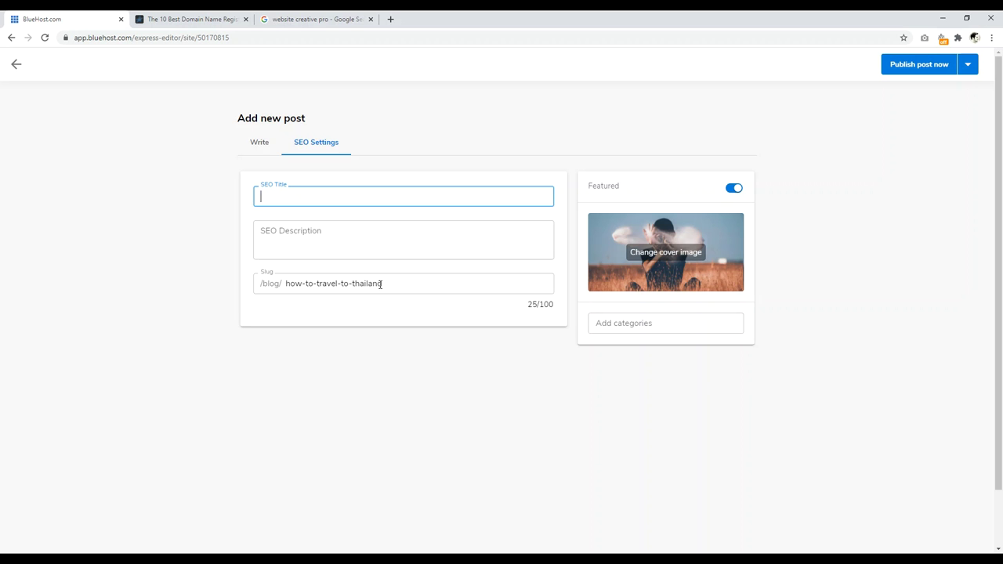
click(234, 22)
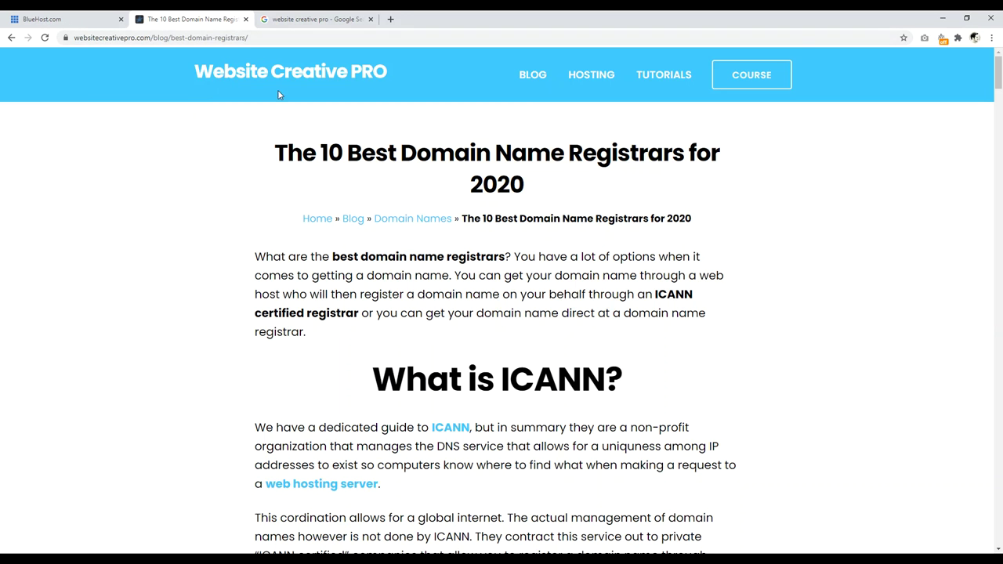
key(ctrl+1)
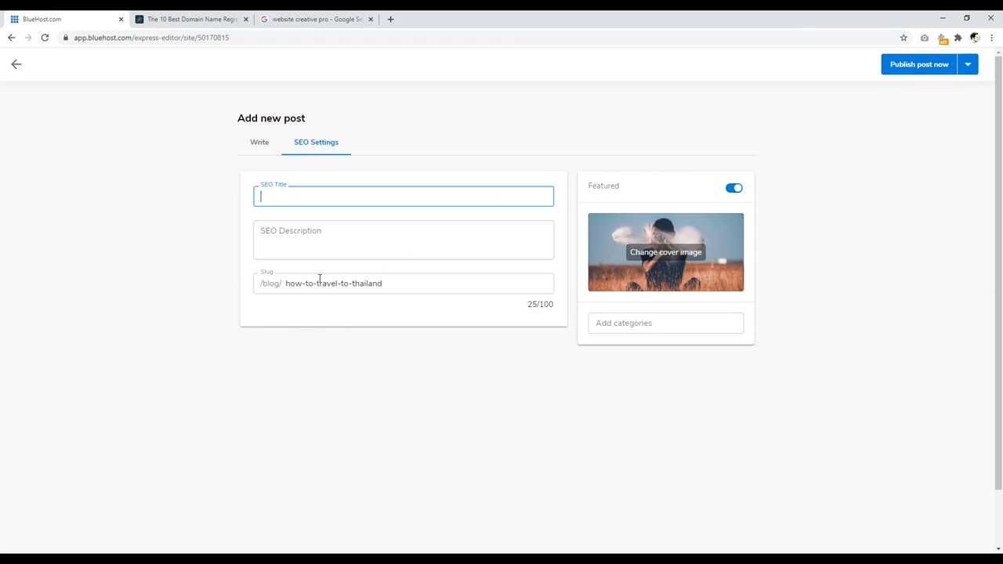
drag(318, 284, 242, 284)
key(BackSpace)
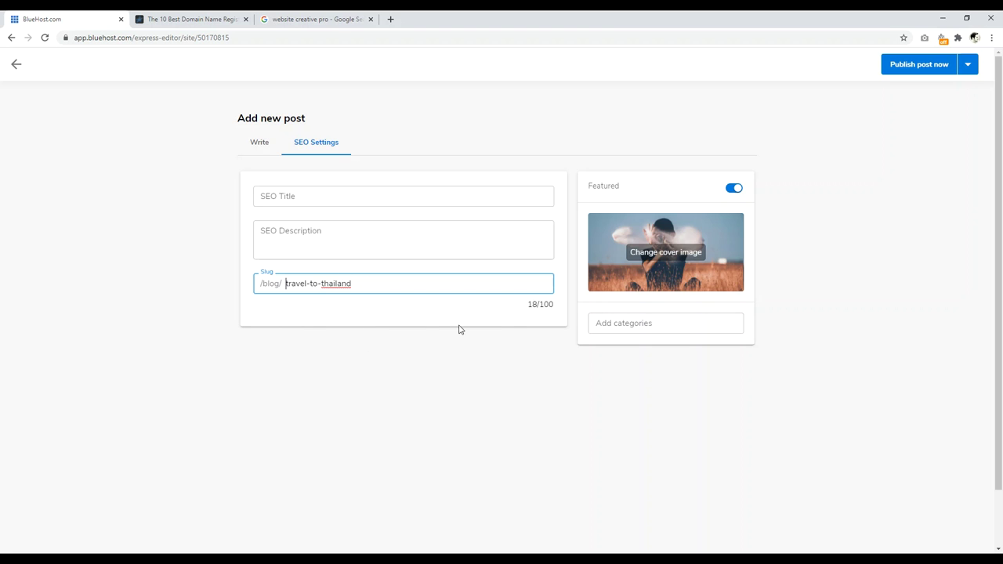
Assign the category Asia to the Thailand post and publish the post immediately
click(616, 326)
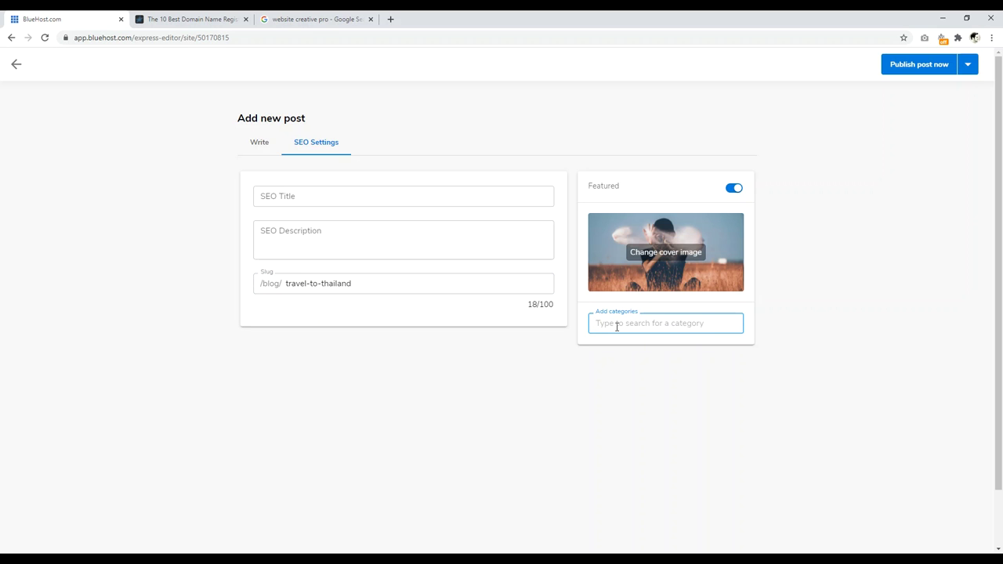
text(Asia)
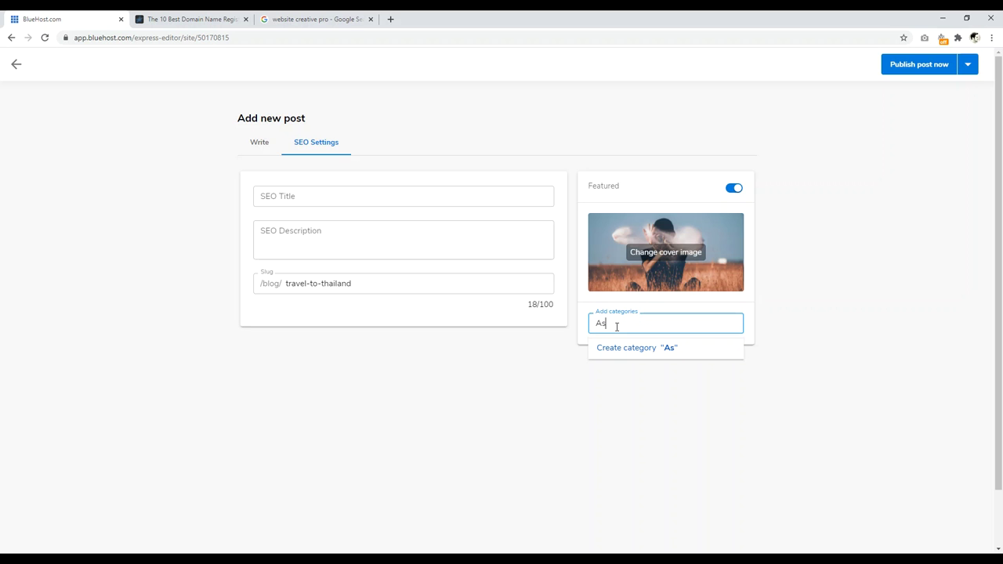
click(815, 274)
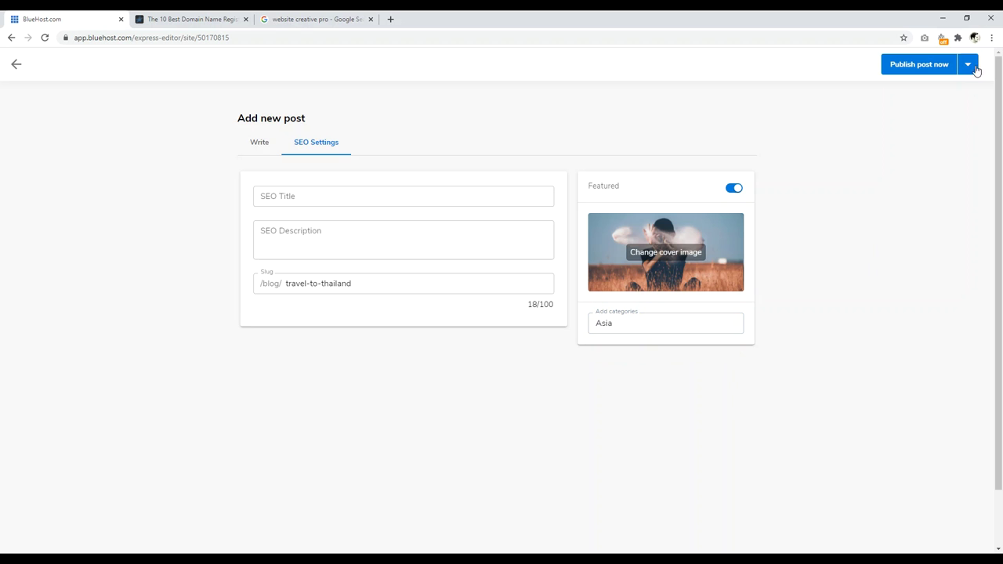
click(921, 68)
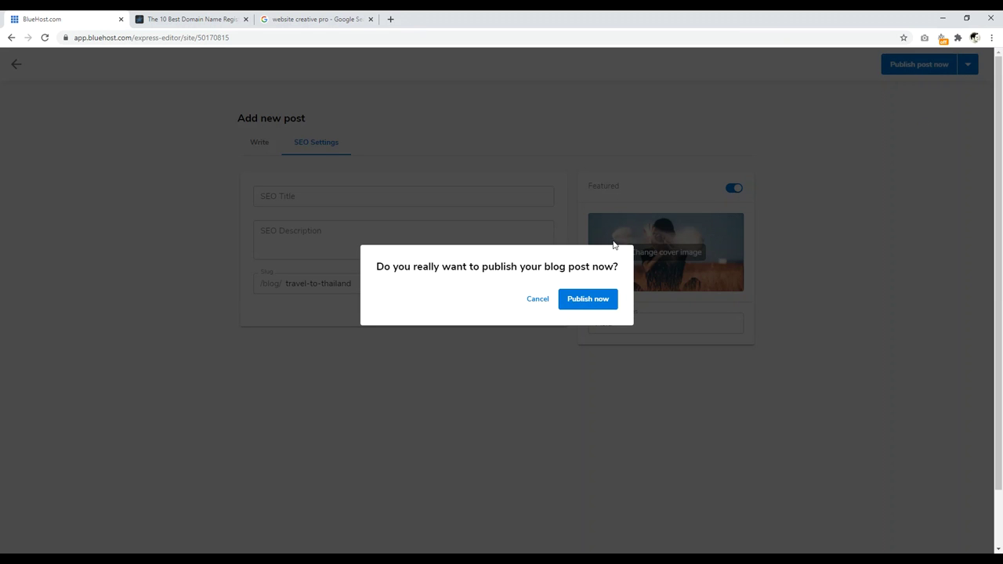
click(588, 305)
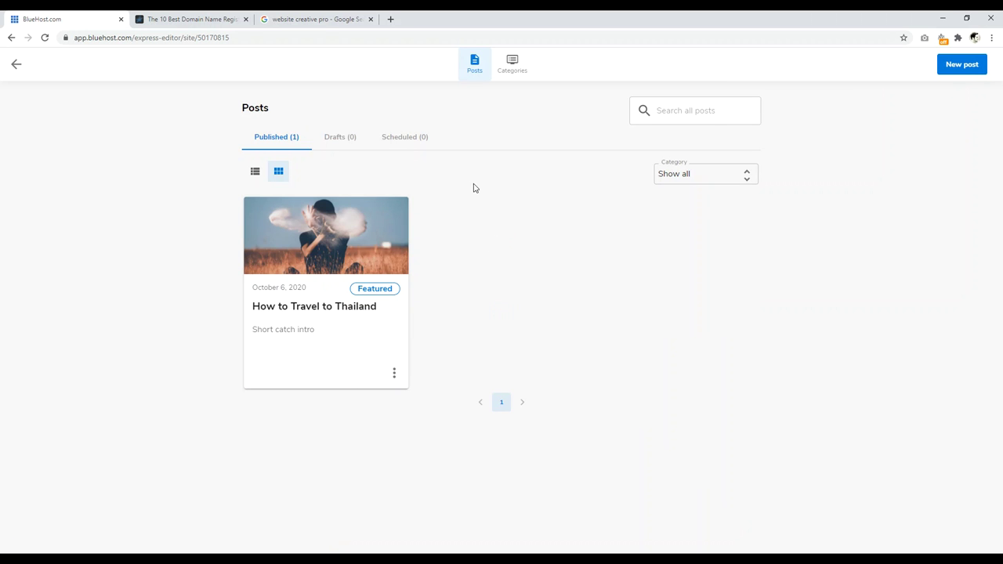
Return to the site editor and review the home page's Blog section and the list of published posts
click(15, 68)
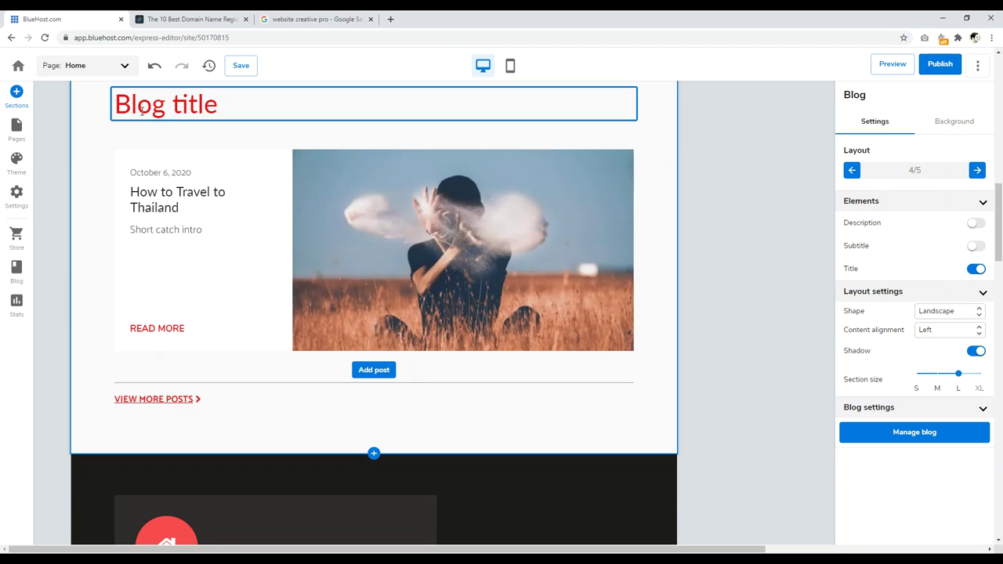
scroll(716, 284, up, 7)
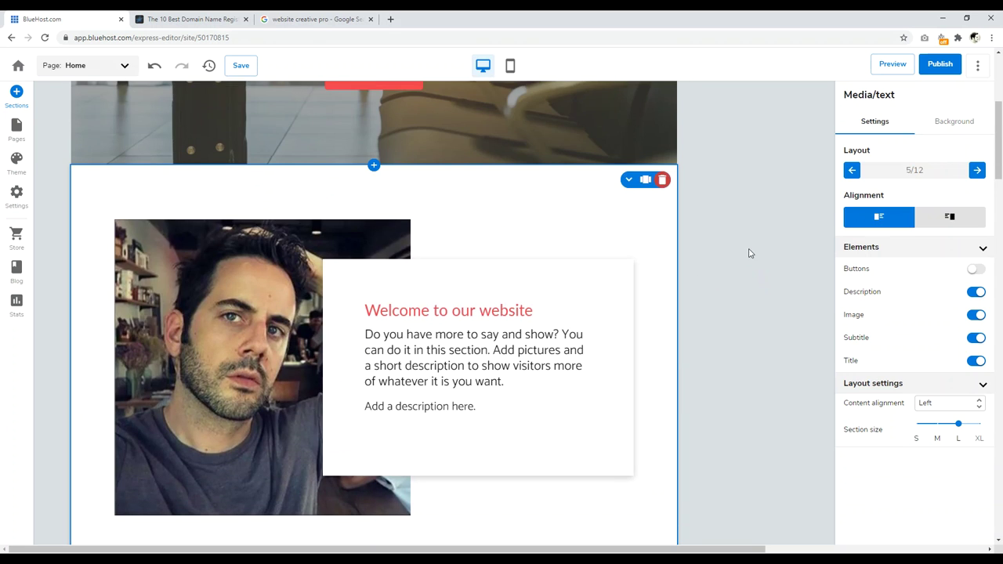
scroll(744, 235, down, 6)
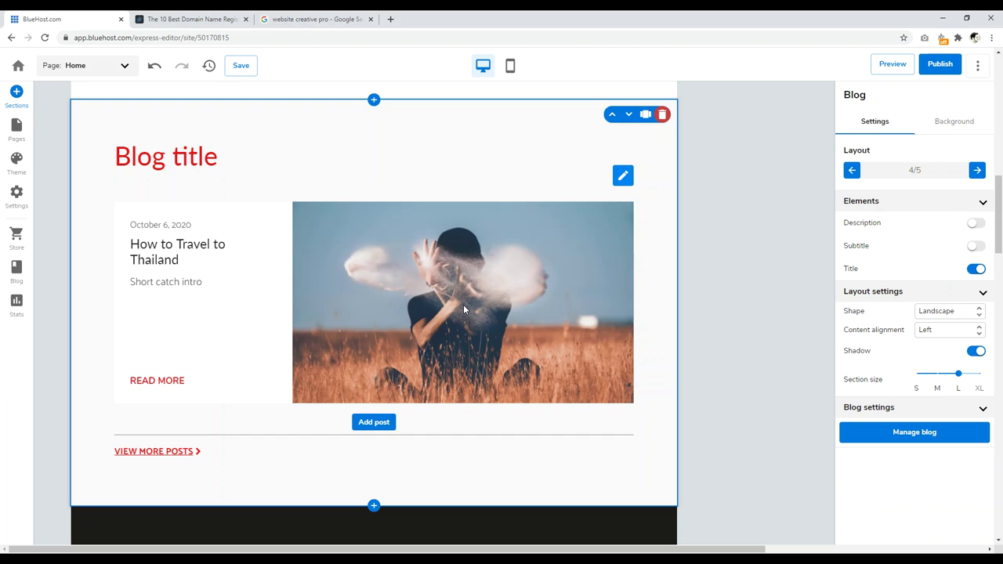
scroll(463, 309, up, 10)
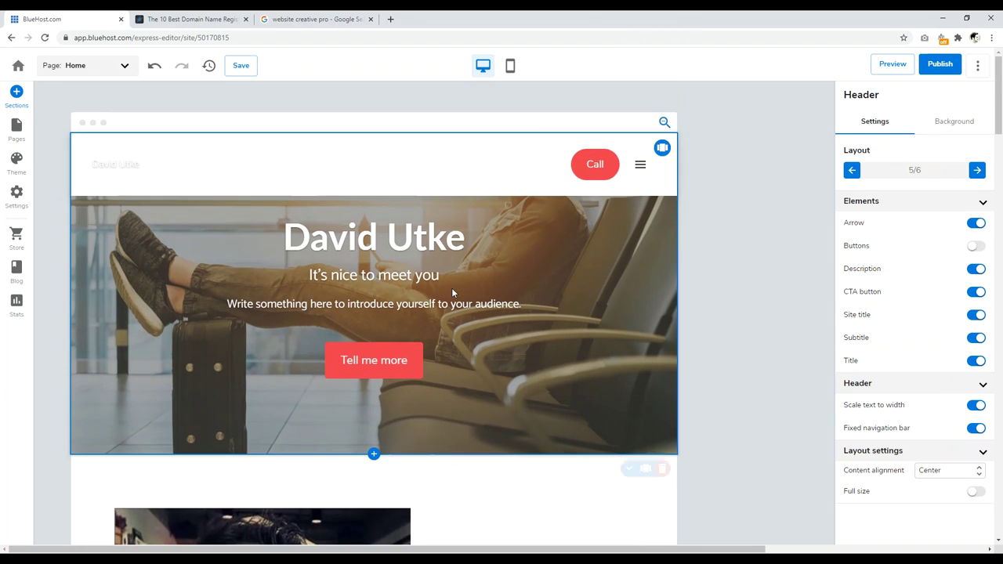
scroll(452, 288, down, 8)
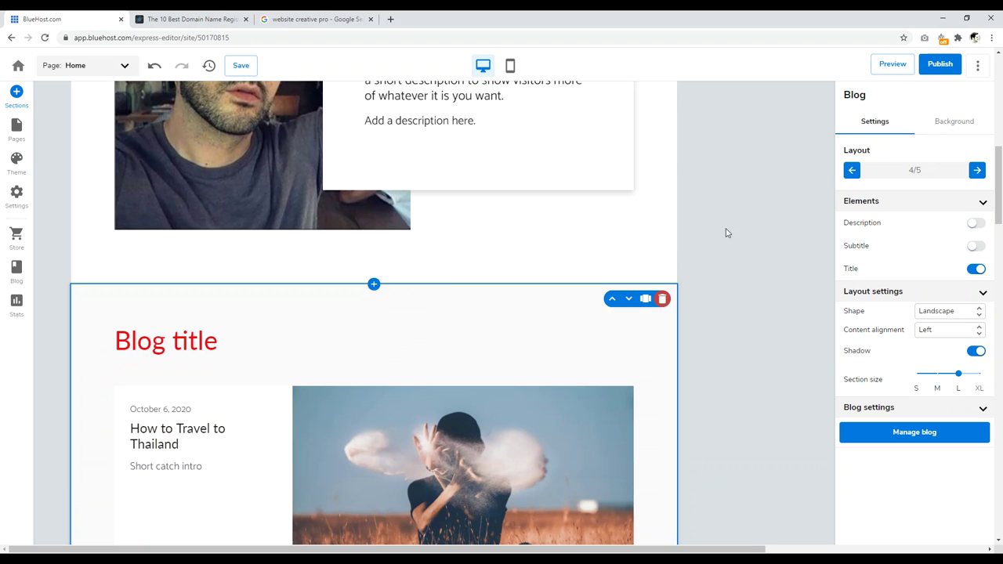
scroll(347, 168, down, 3)
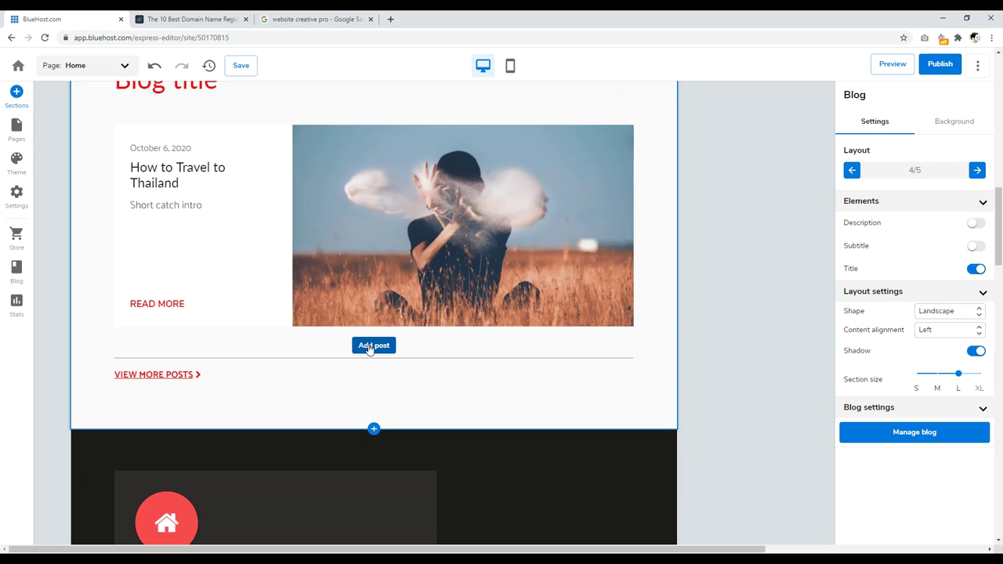
click(14, 273)
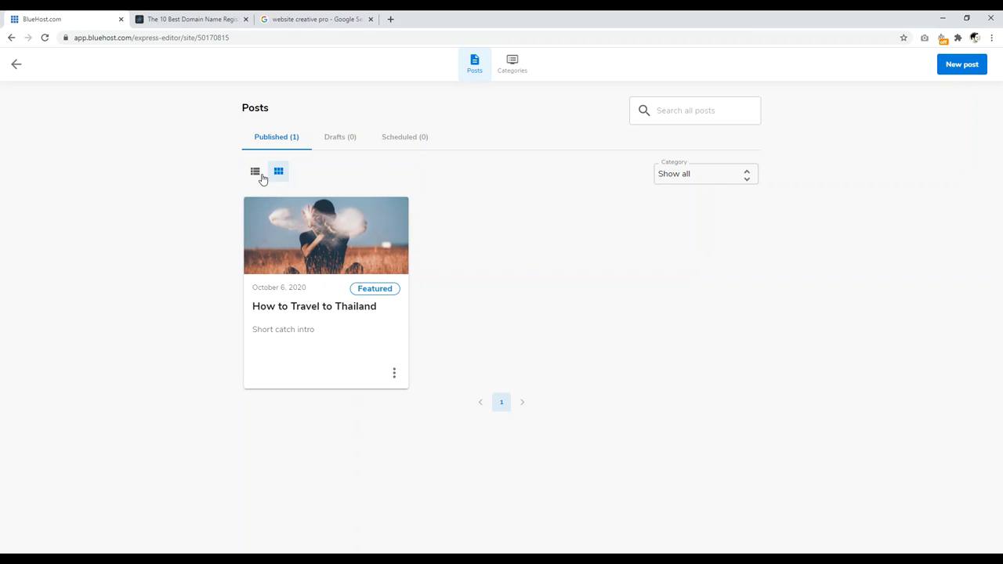
click(16, 64)
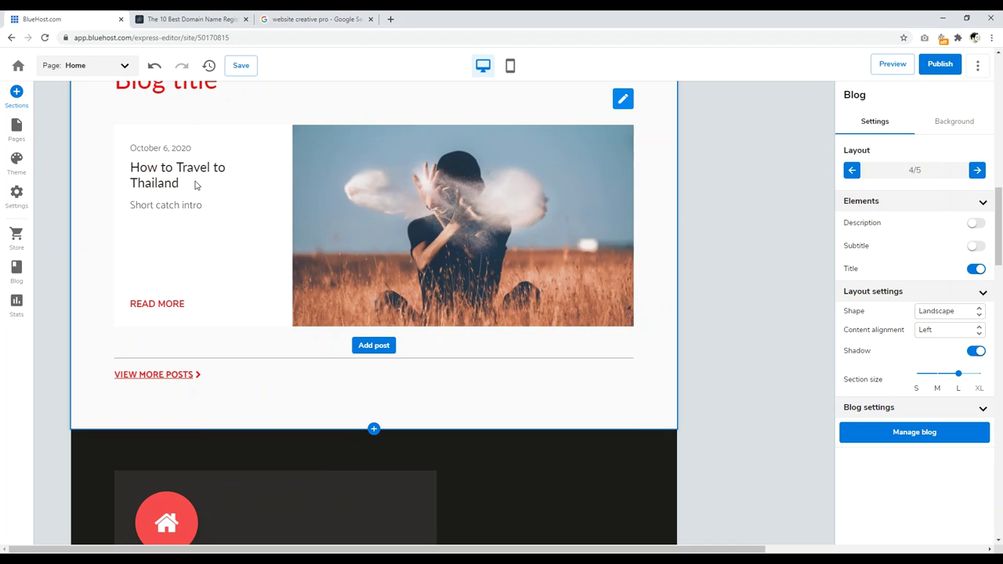
Examine the "What is ICANN?" section heading in the registrars article and switch back to the Bluehost site editor
click(192, 19)
scroll(462, 206, down, 3)
drag(654, 187, 373, 189)
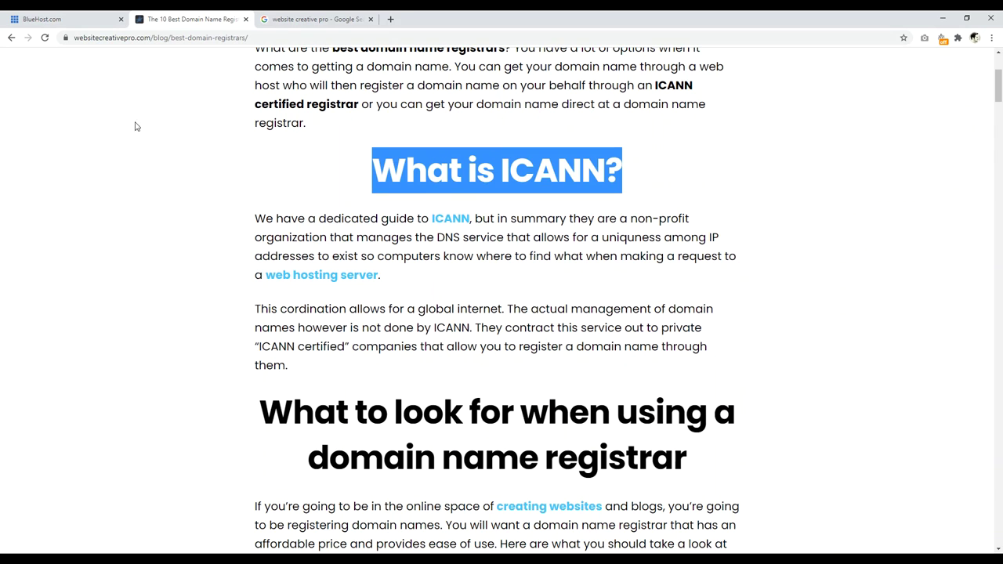
click(47, 19)
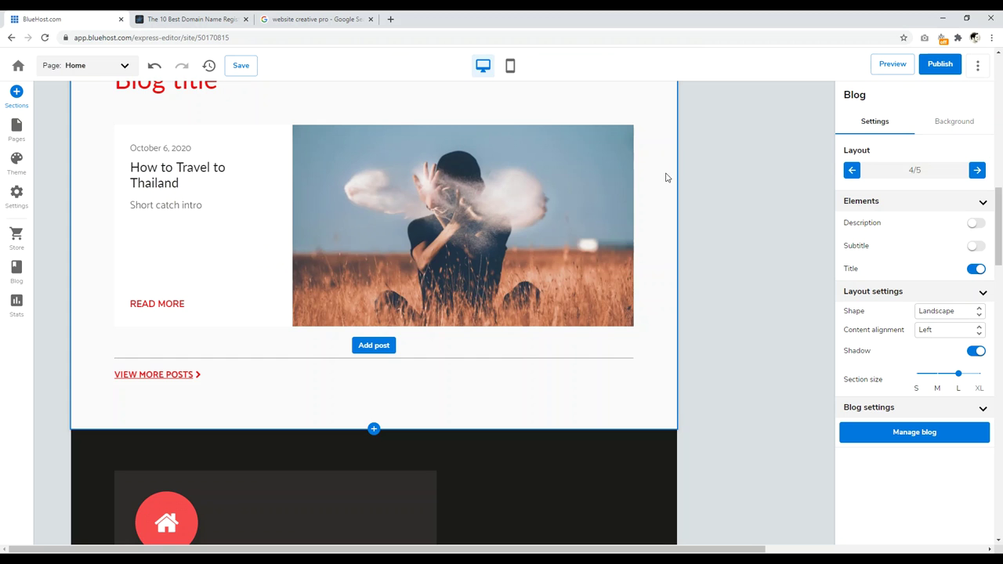
Compare the available layouts for the home page header and set it to layout 3 of 6
scroll(694, 175, up, 6)
click(389, 197)
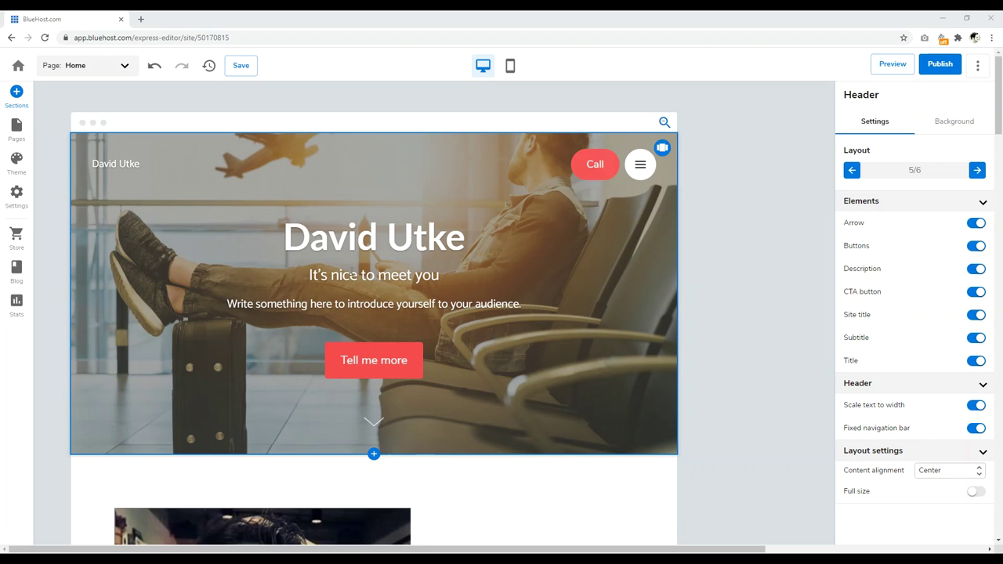
click(971, 171)
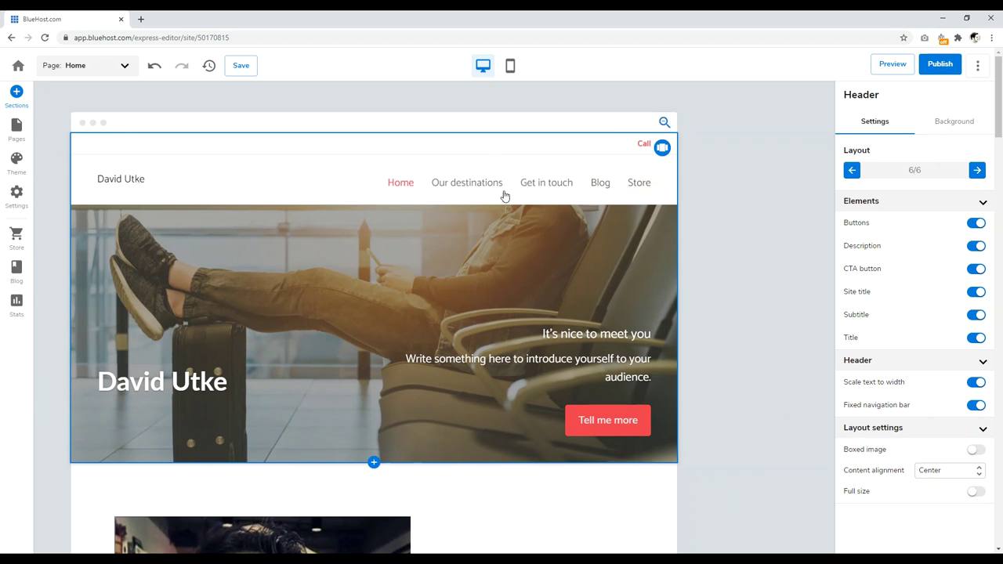
click(851, 171)
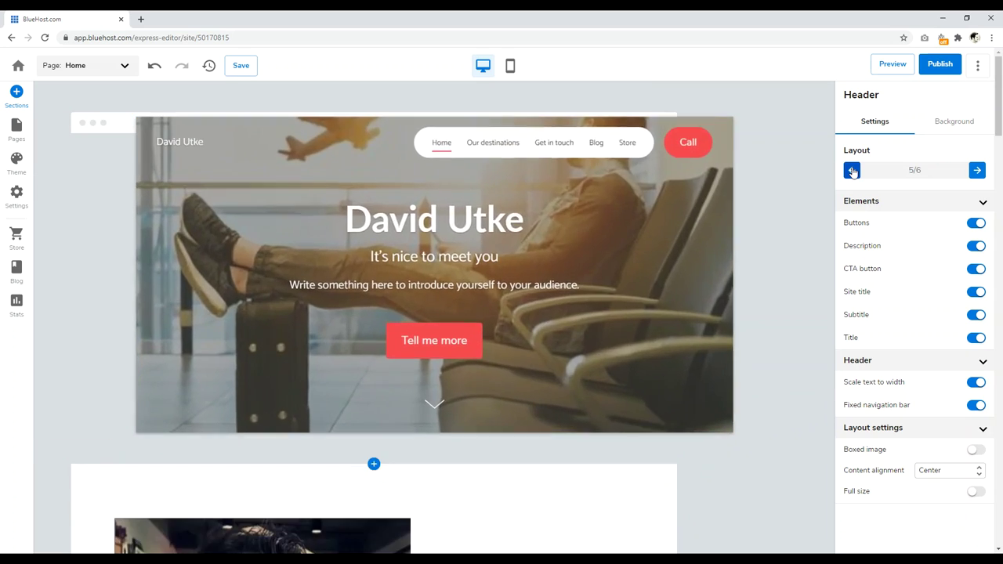
click(852, 170)
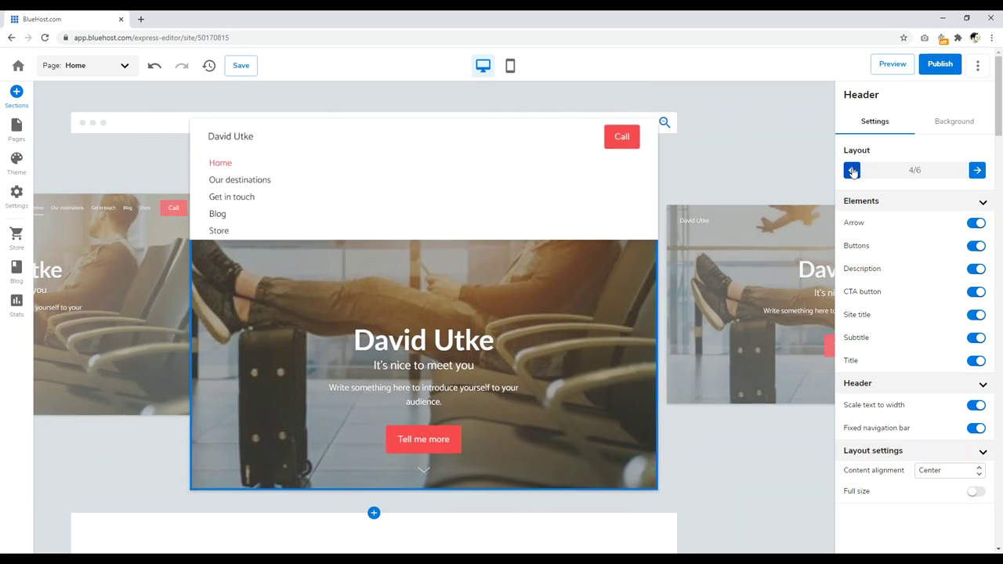
click(853, 171)
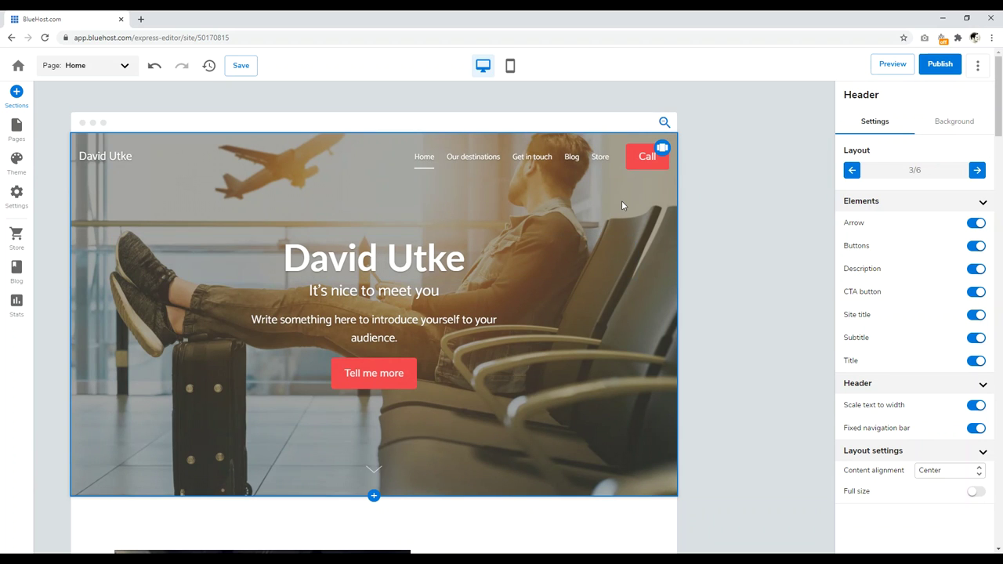
Replace the header's background image with the stock video of a forested beach seen from above
click(132, 239)
click(489, 209)
click(965, 125)
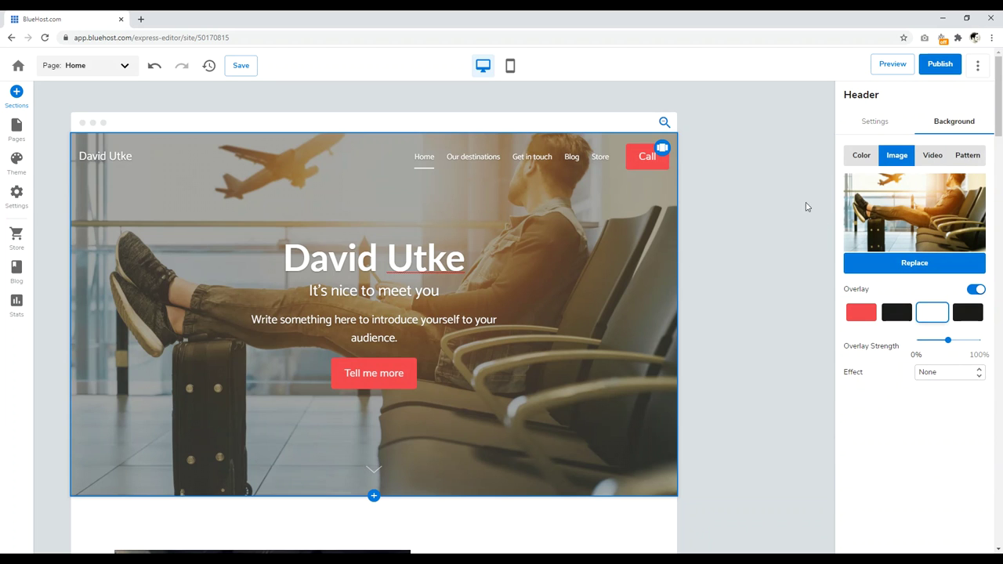
click(929, 157)
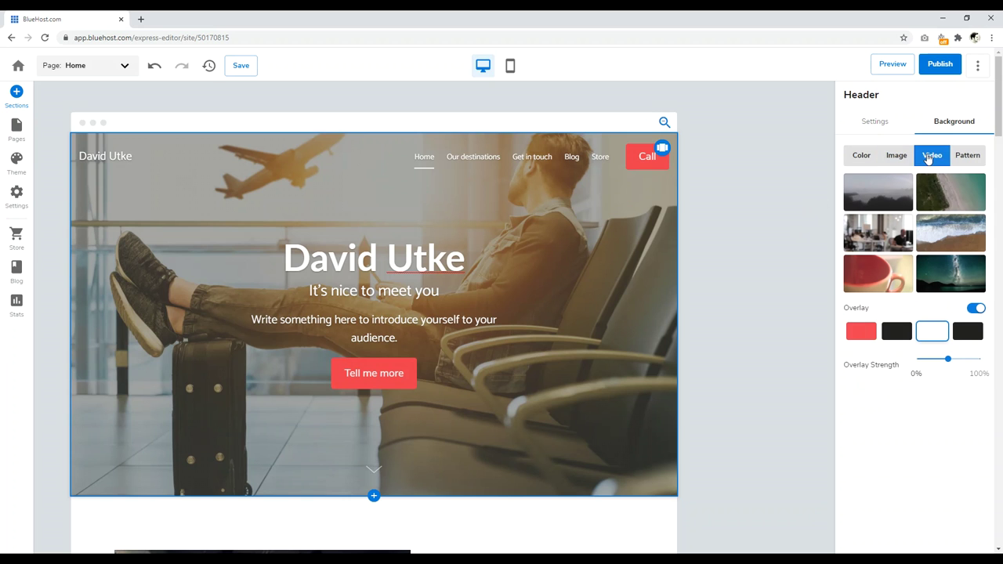
click(957, 196)
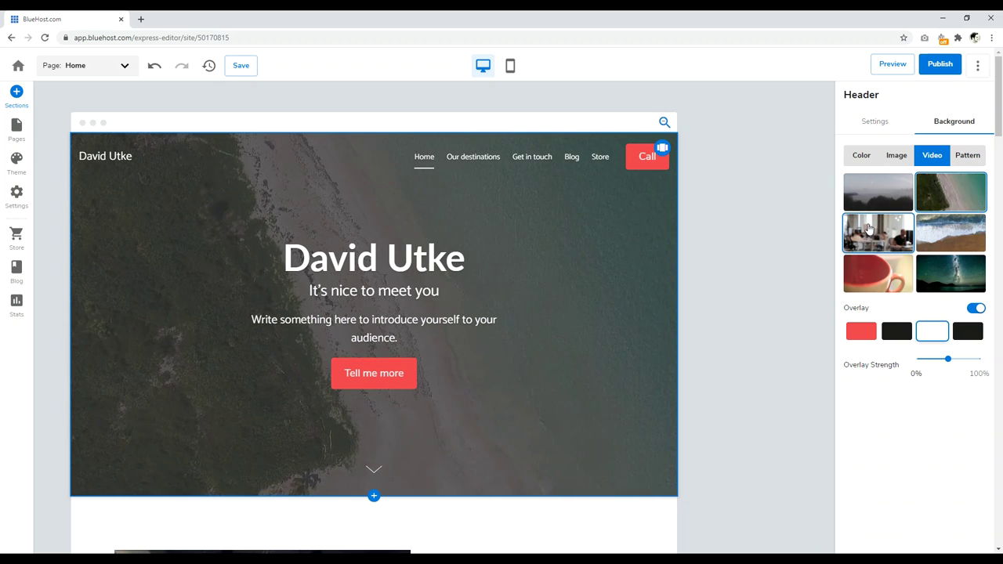
Try the header's video overlay at full strength, choose the white overlay swatch and reduce its strength to near the minimum
drag(949, 361, 1001, 373)
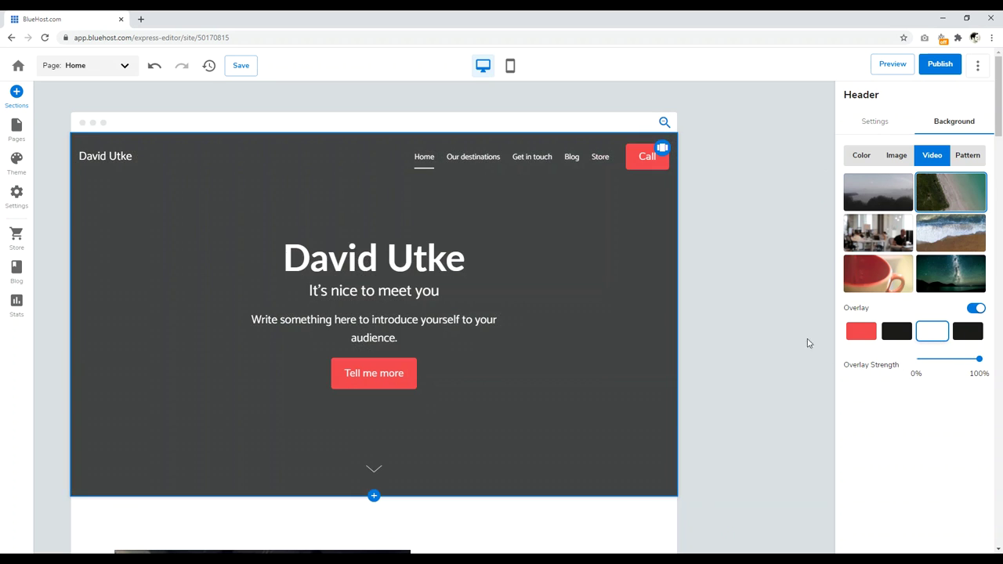
click(933, 337)
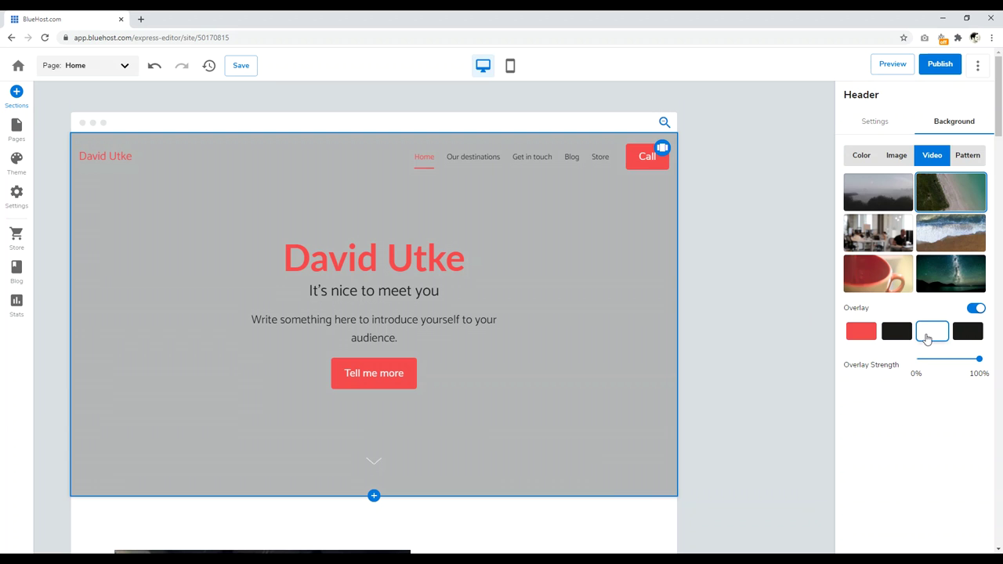
drag(977, 359, 925, 359)
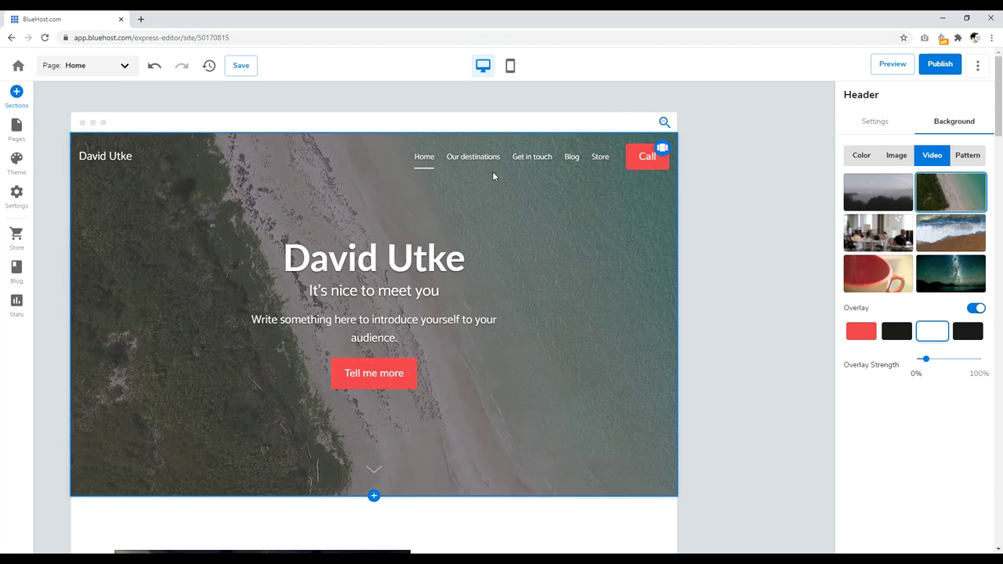
Open the site's page management and delete the Store page together with its Product subpage
click(98, 72)
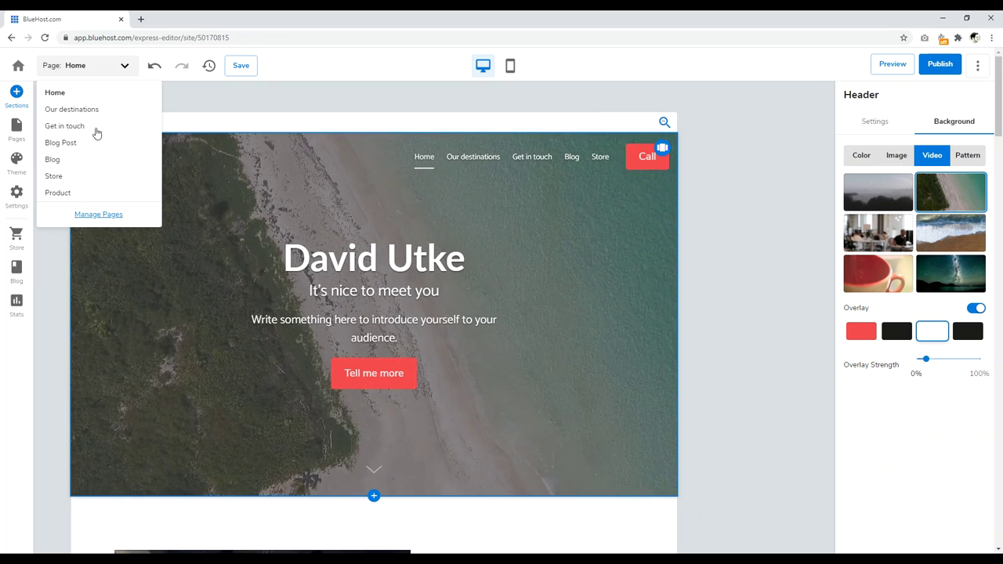
click(111, 216)
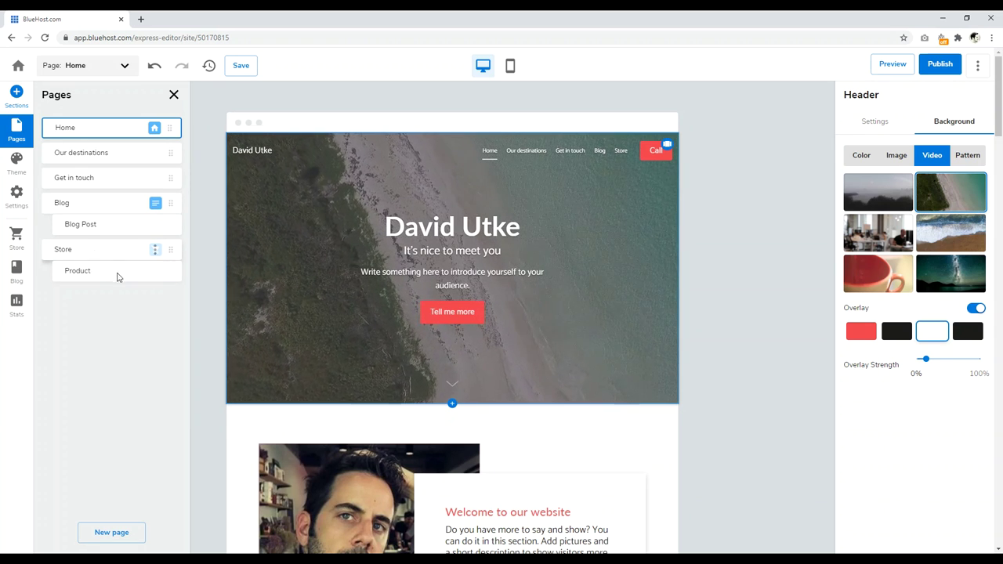
click(157, 251)
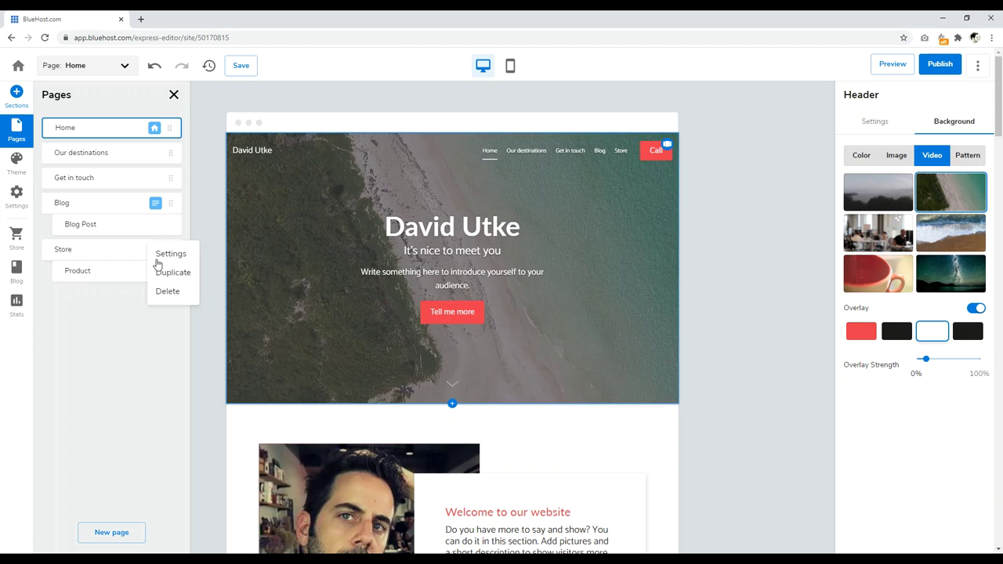
click(170, 292)
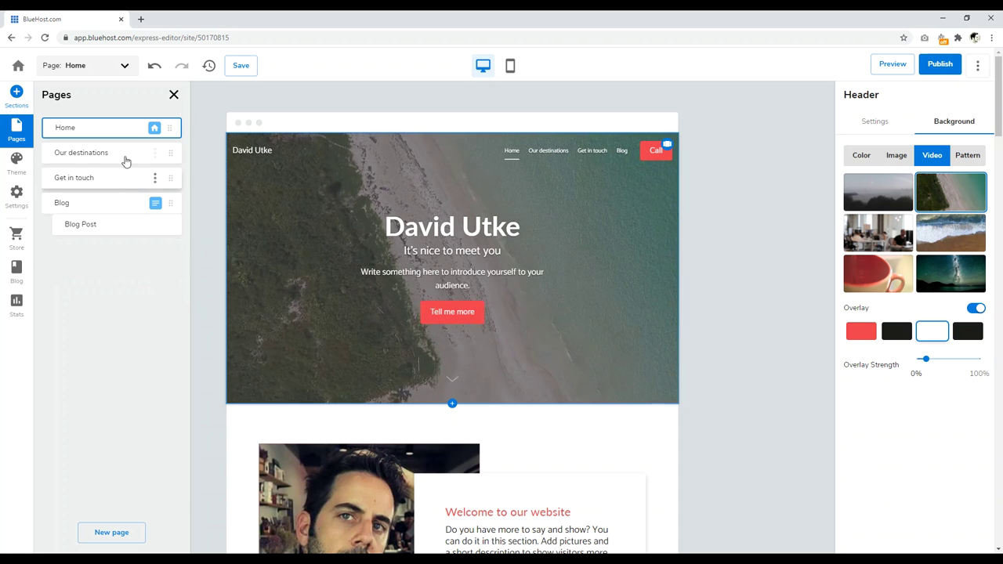
Delete the Our destinations page and add a new internal page named About
click(156, 155)
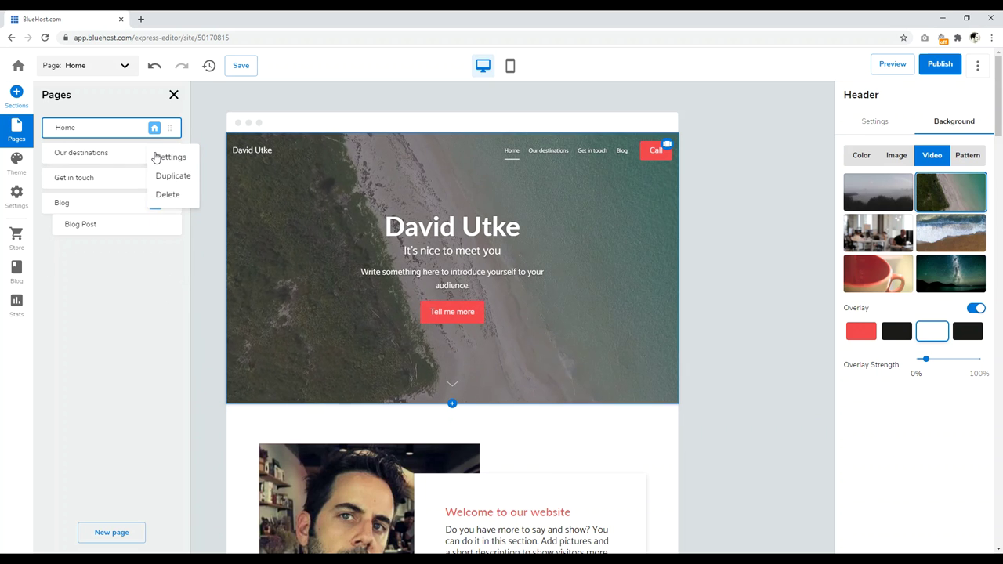
click(170, 196)
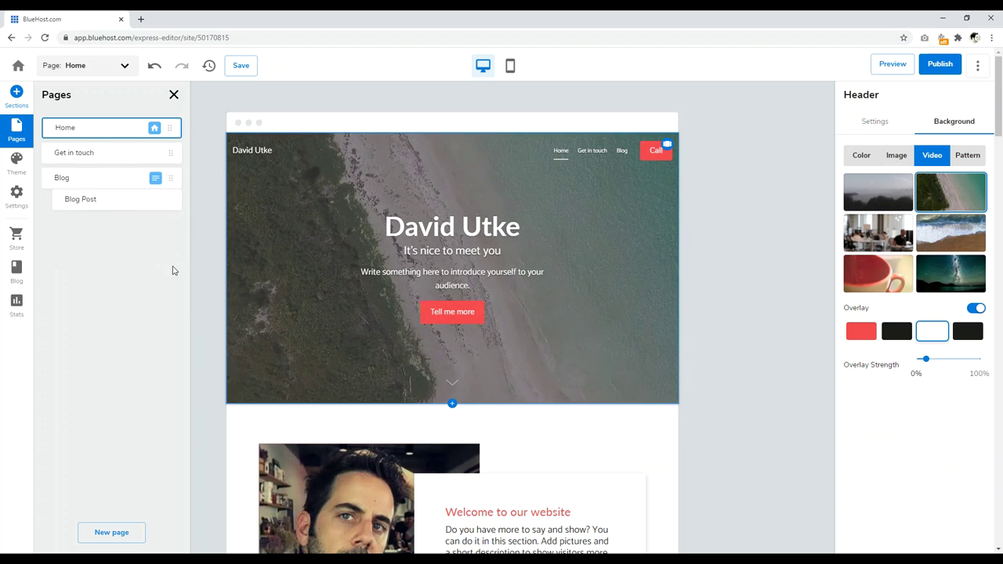
click(114, 532)
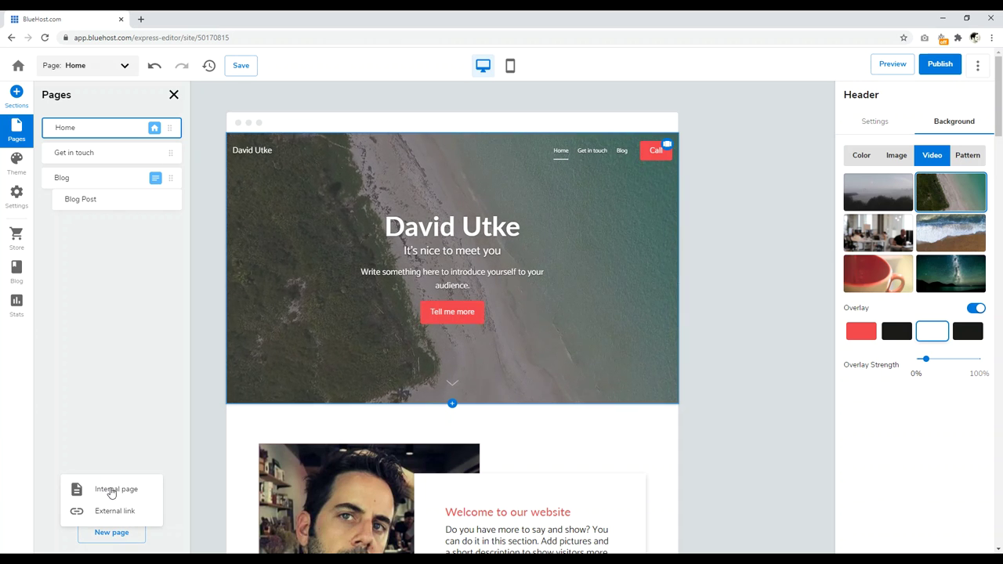
click(110, 490)
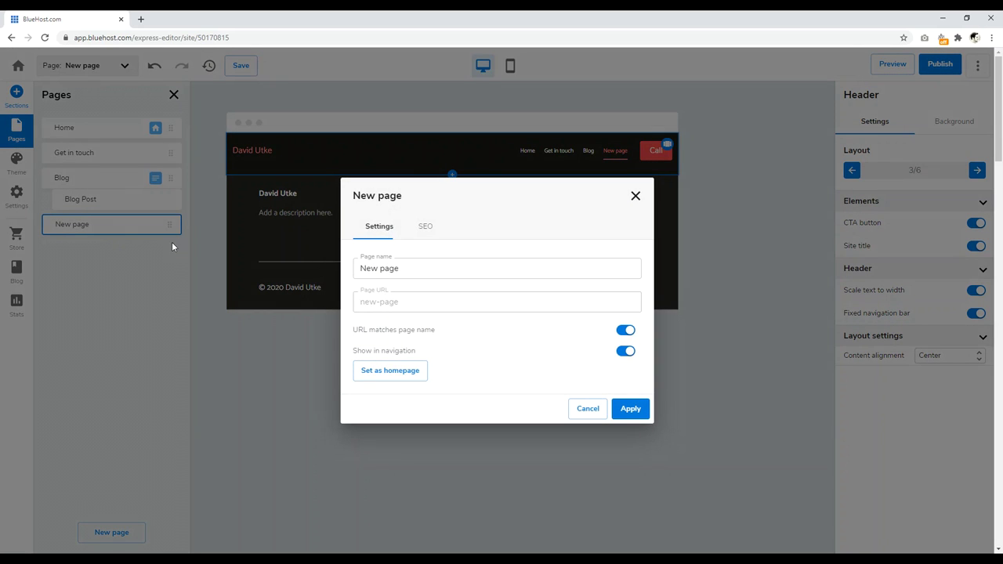
drag(428, 270, 321, 269)
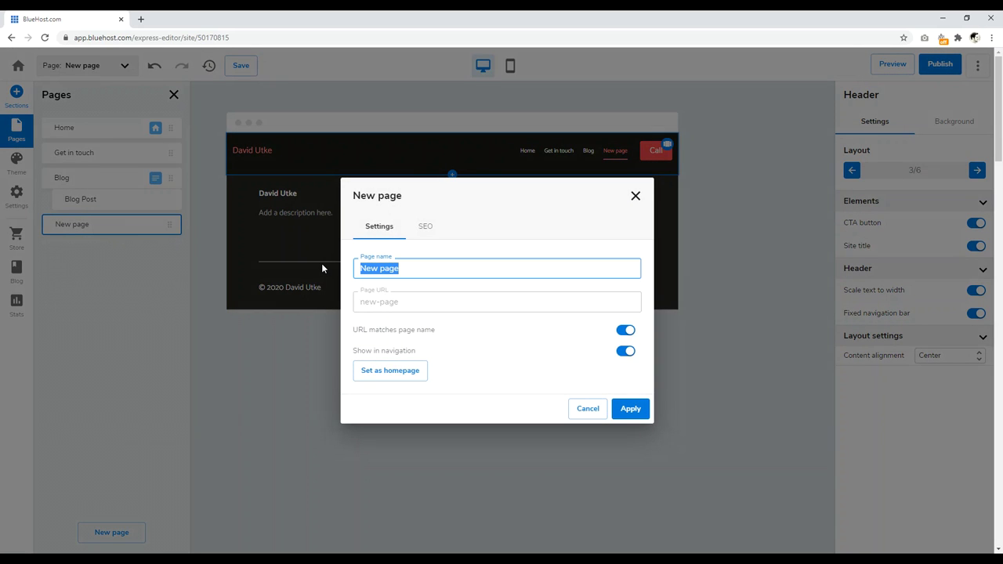
key(BackSpace)
text(About)
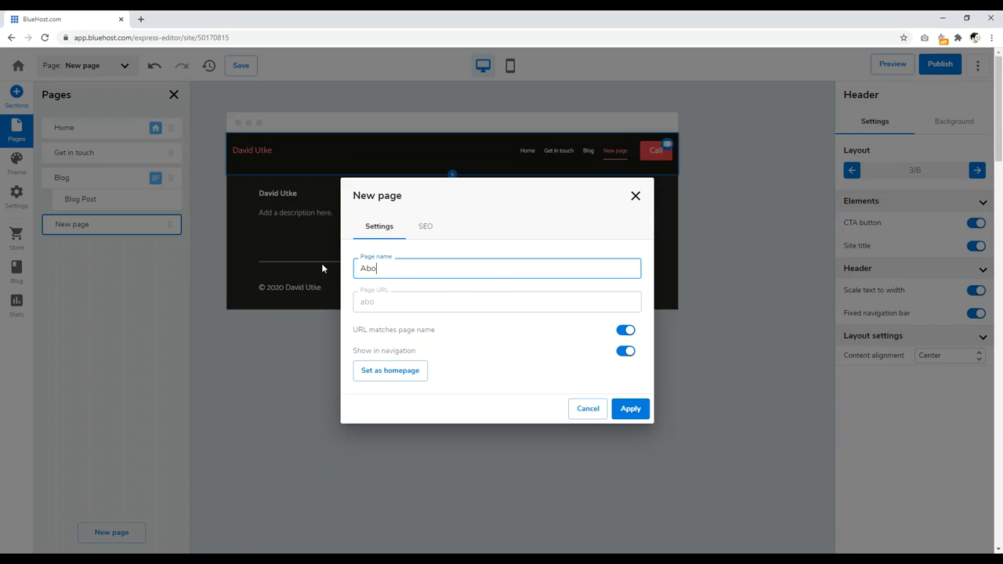
click(380, 301)
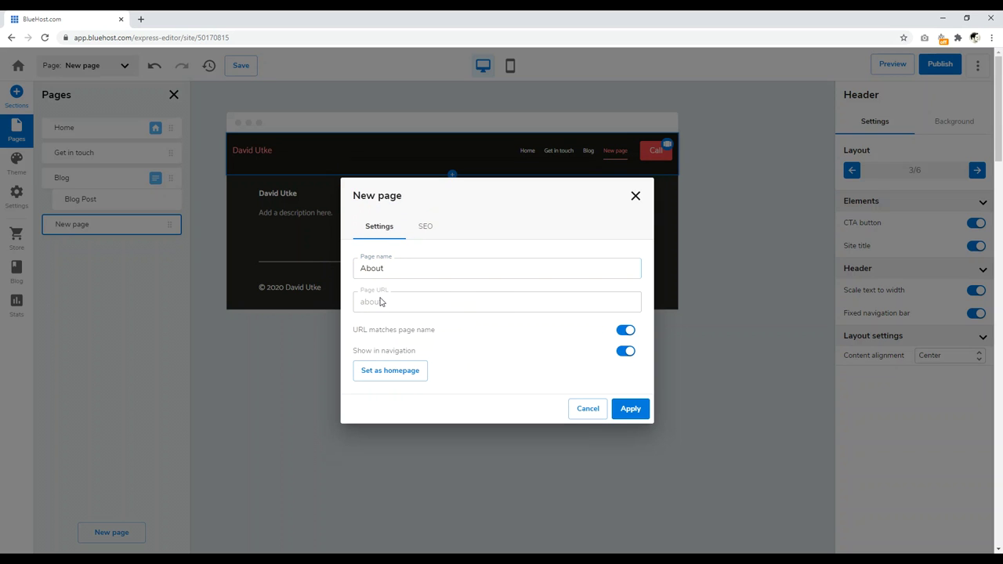
Review the new page's SEO title and description fields, then apply the page settings
click(427, 226)
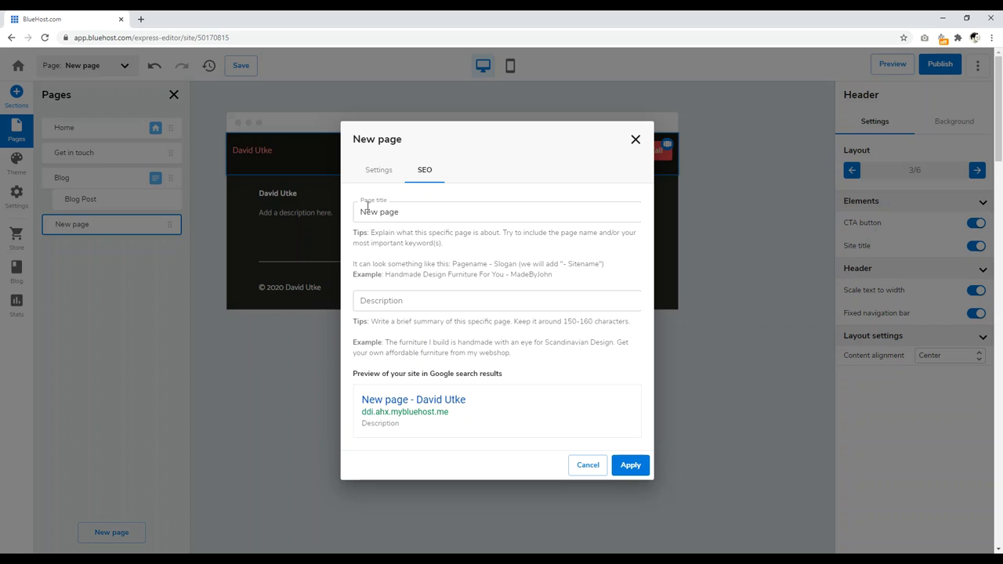
click(387, 301)
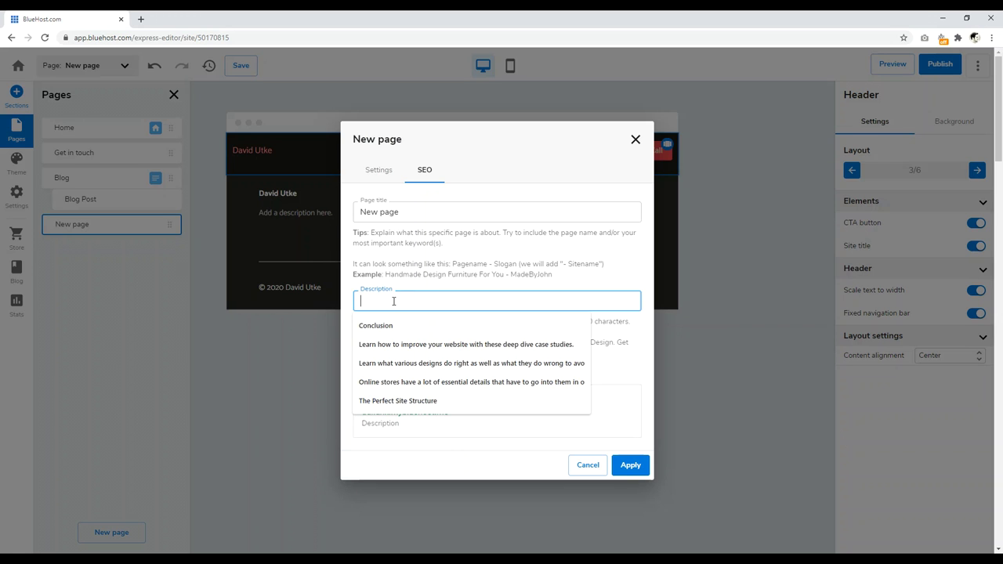
click(543, 278)
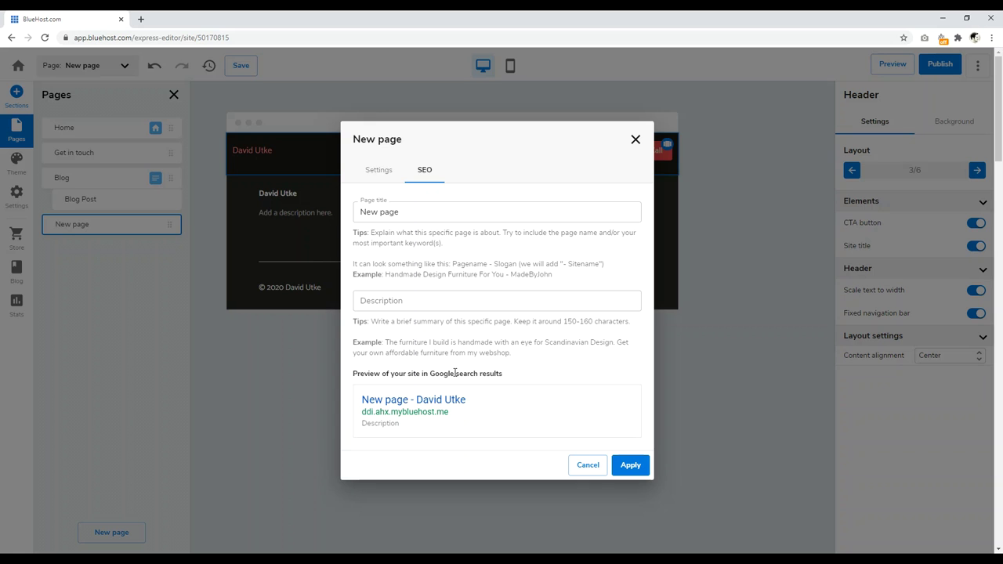
click(374, 169)
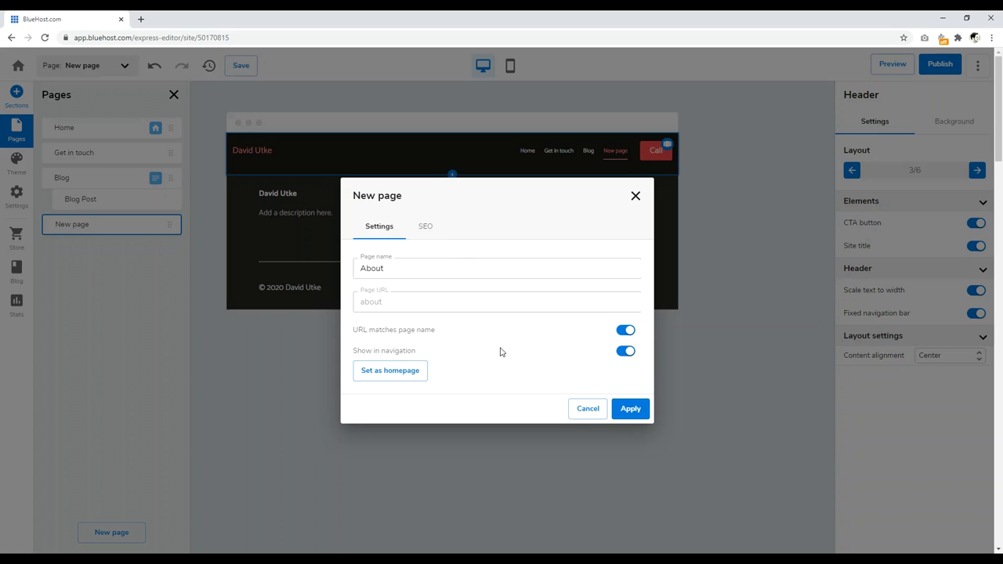
click(632, 410)
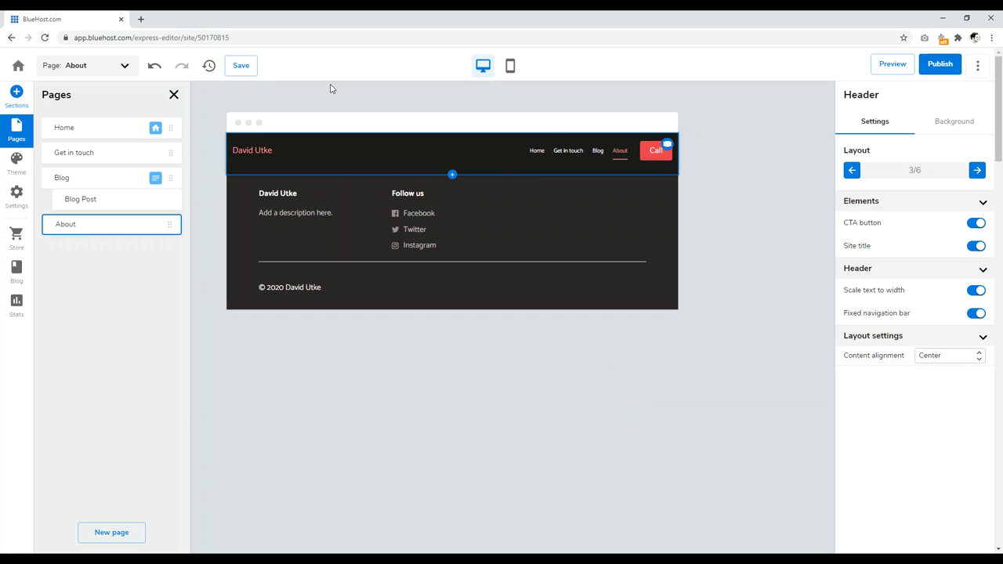
Add a Team section with three circular member photos (layout 3 of 6) below the About page's header
click(452, 177)
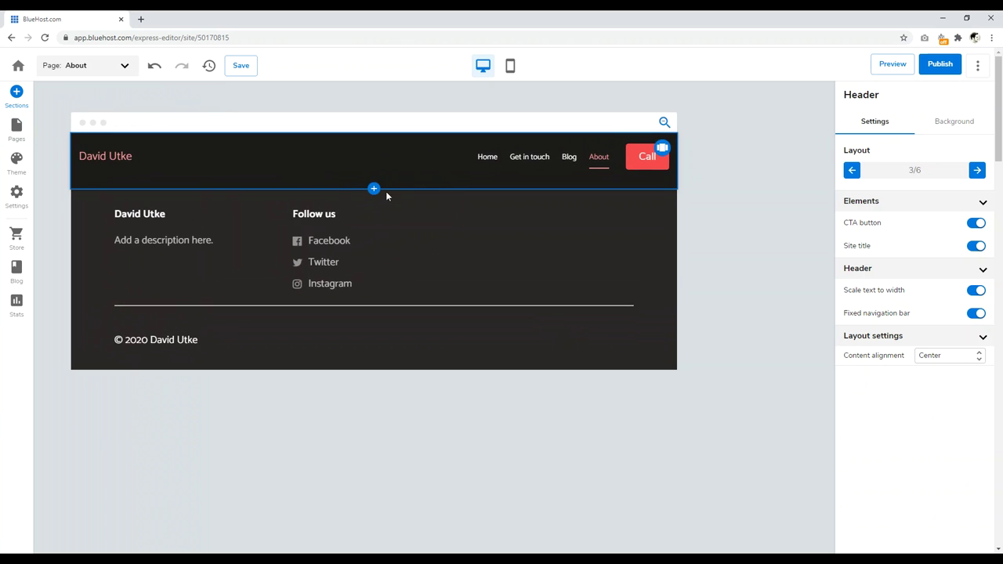
click(374, 187)
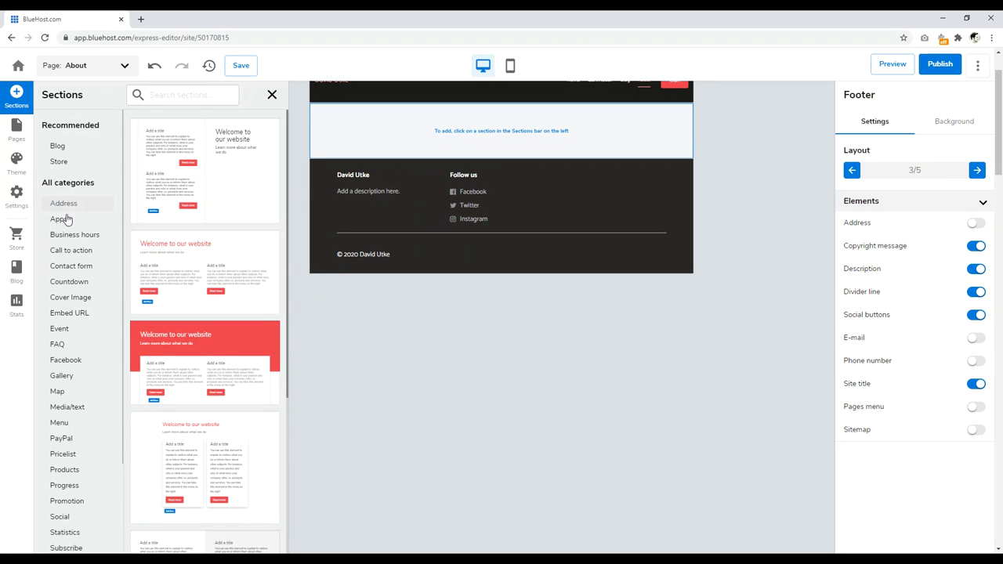
scroll(68, 204, down, 2)
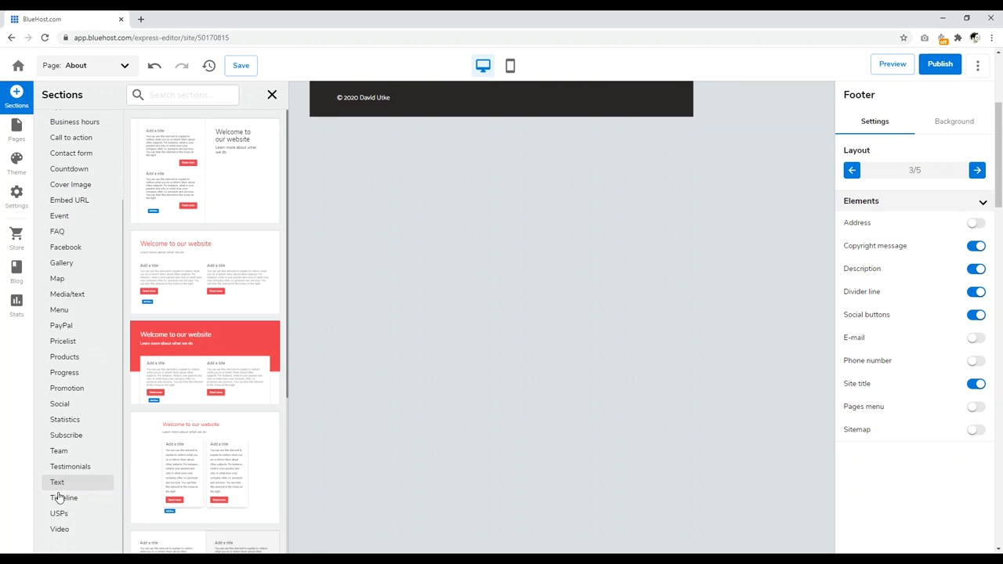
click(60, 498)
click(61, 513)
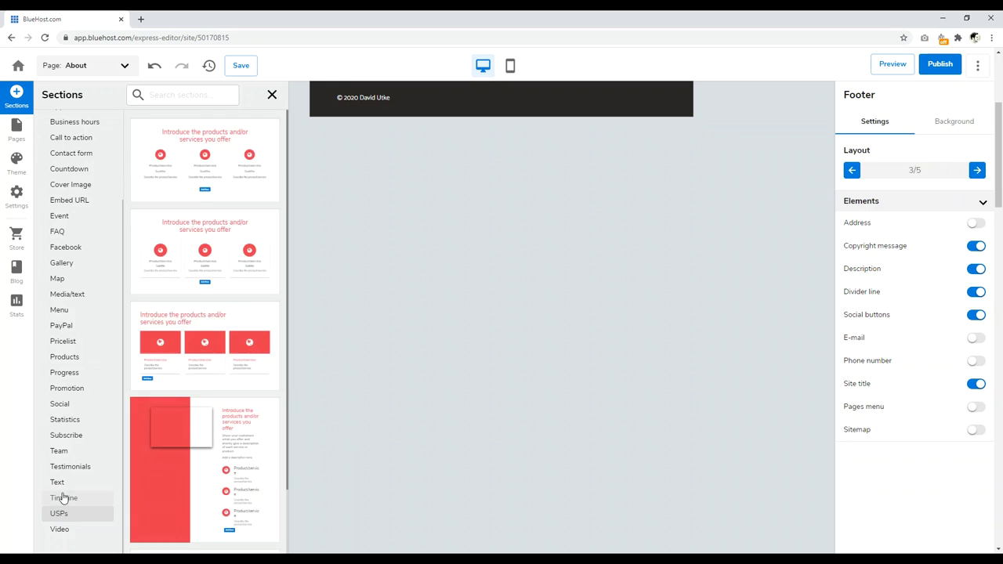
click(60, 452)
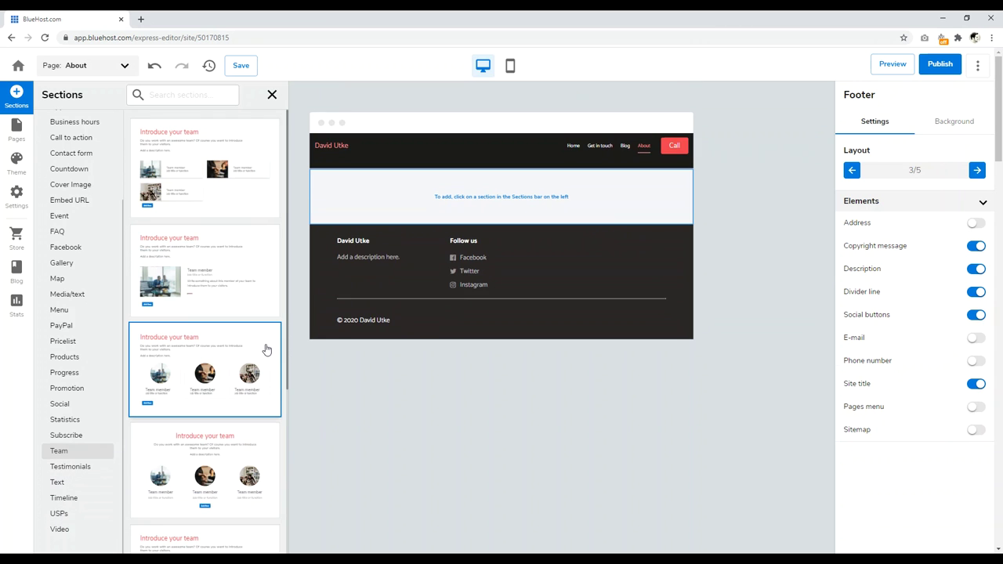
click(200, 361)
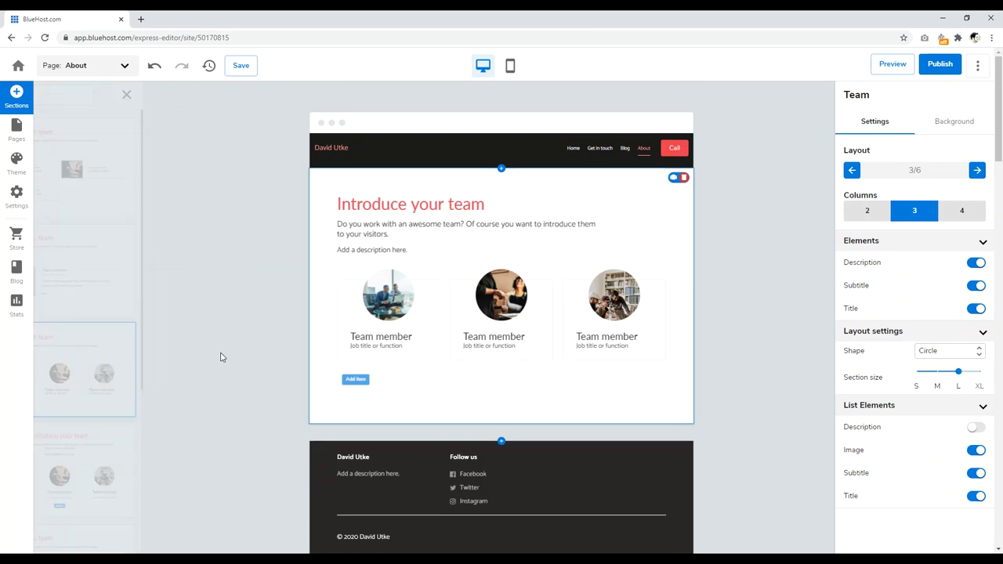
Add a single-column FAQ section in layout 1 of 4 between the Team section and the footer
scroll(316, 384, down, 3)
scroll(316, 384, up, 3)
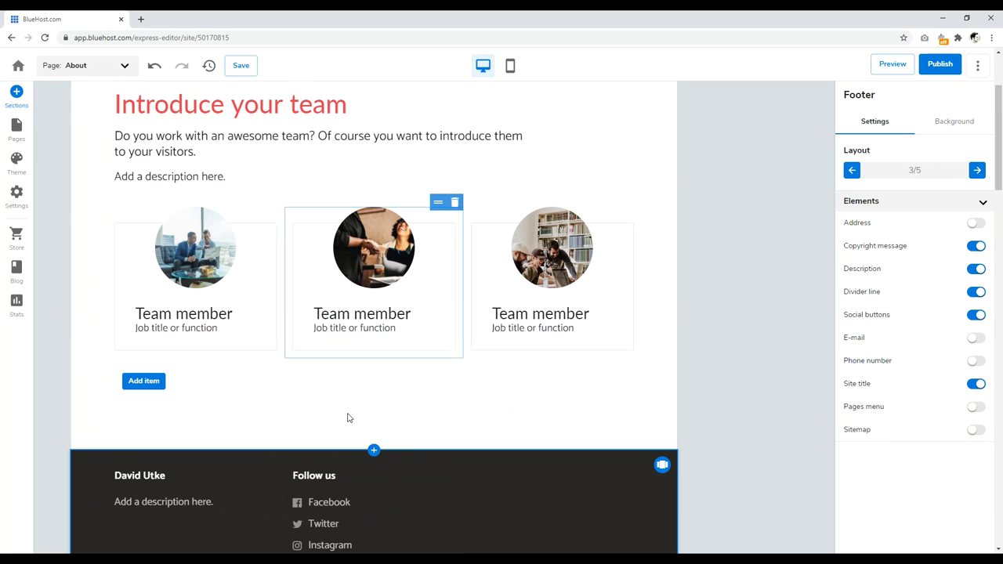
click(373, 452)
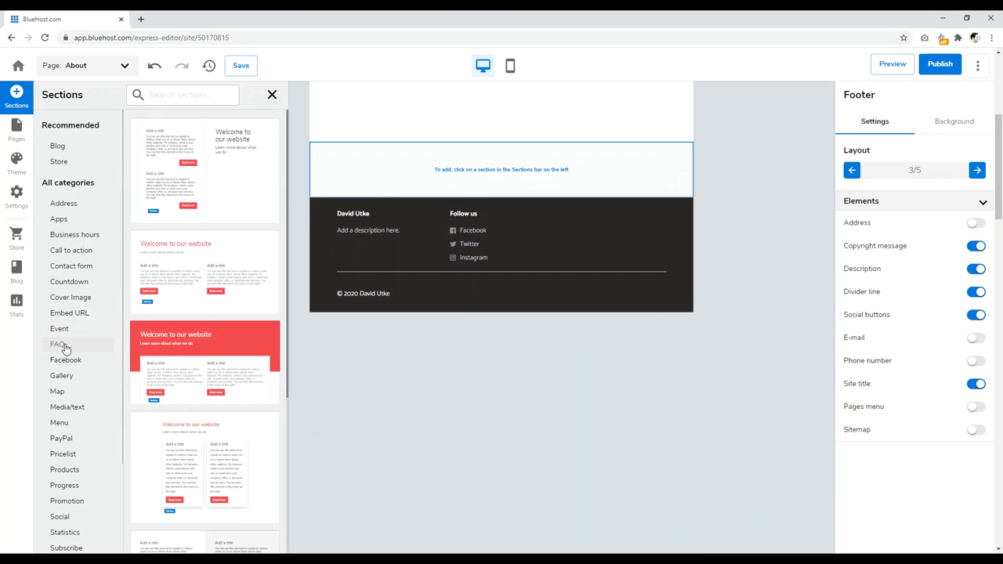
click(63, 345)
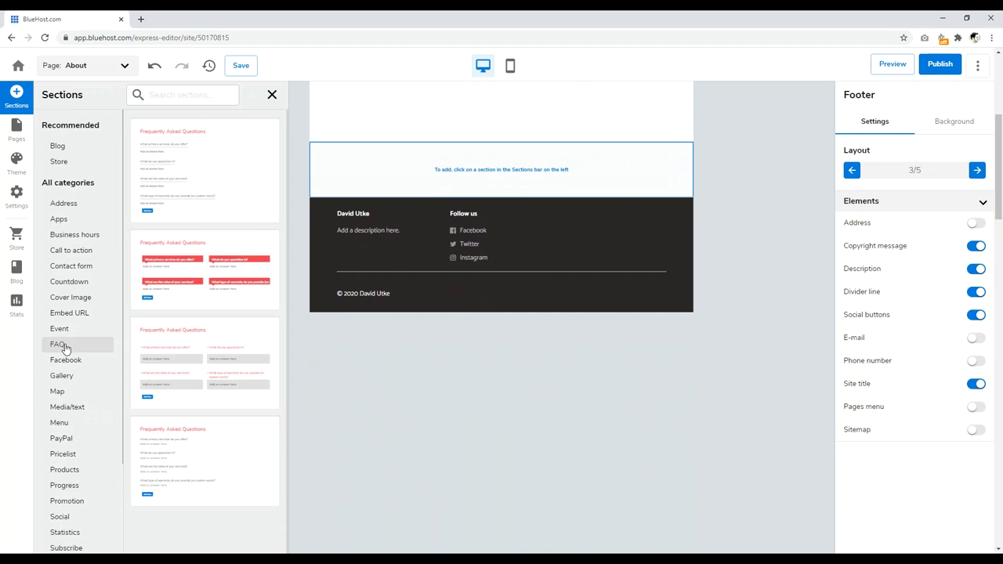
click(199, 179)
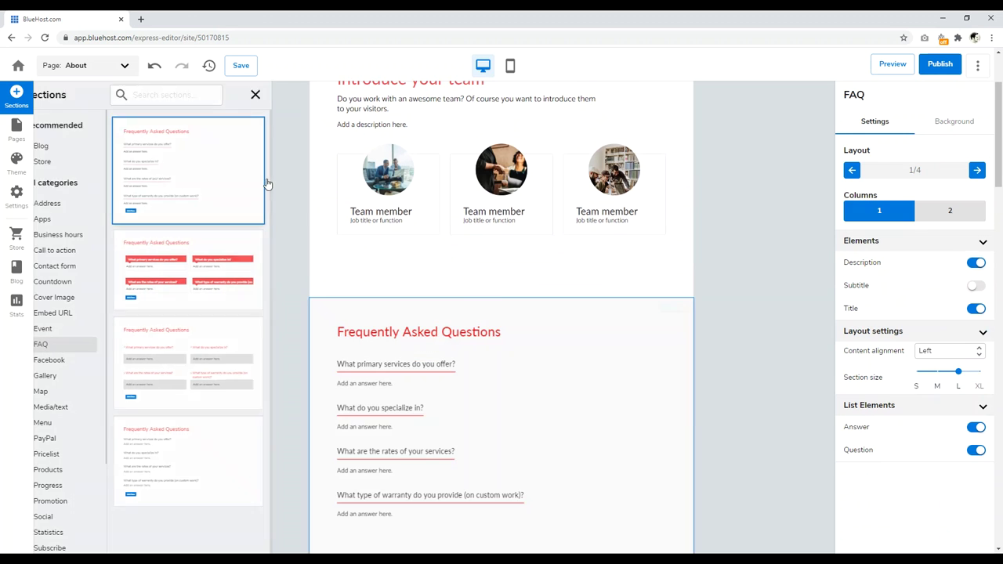
Add a centered Cover Image section in layout 2 of 10 between the FAQ section and the footer
scroll(262, 240, down, 5)
scroll(316, 208, up, 2)
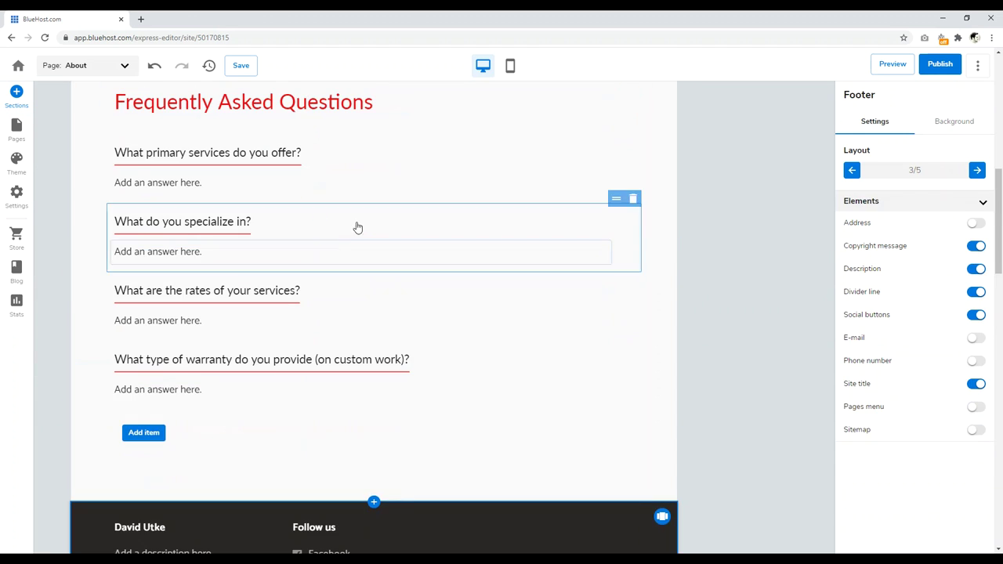
click(375, 502)
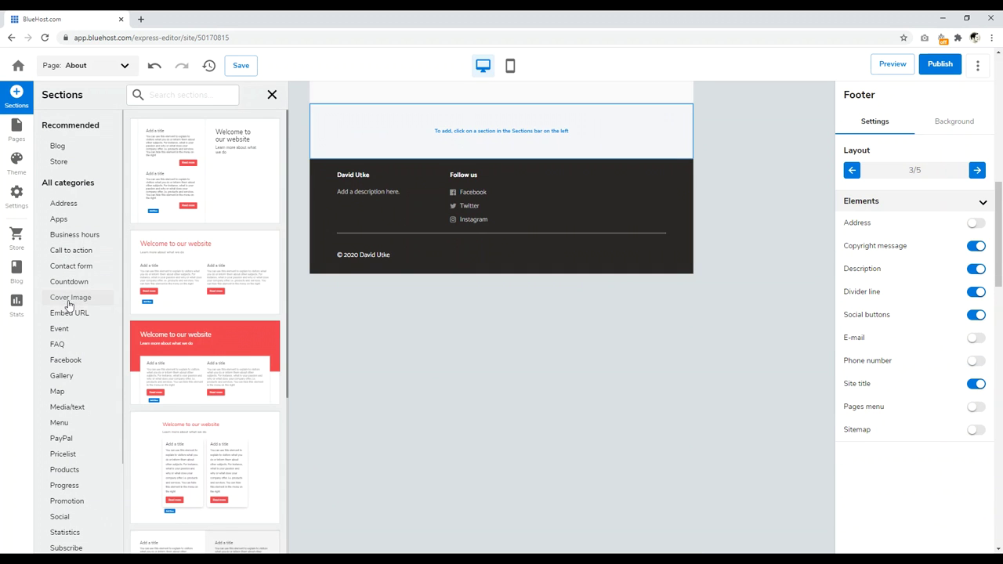
click(68, 303)
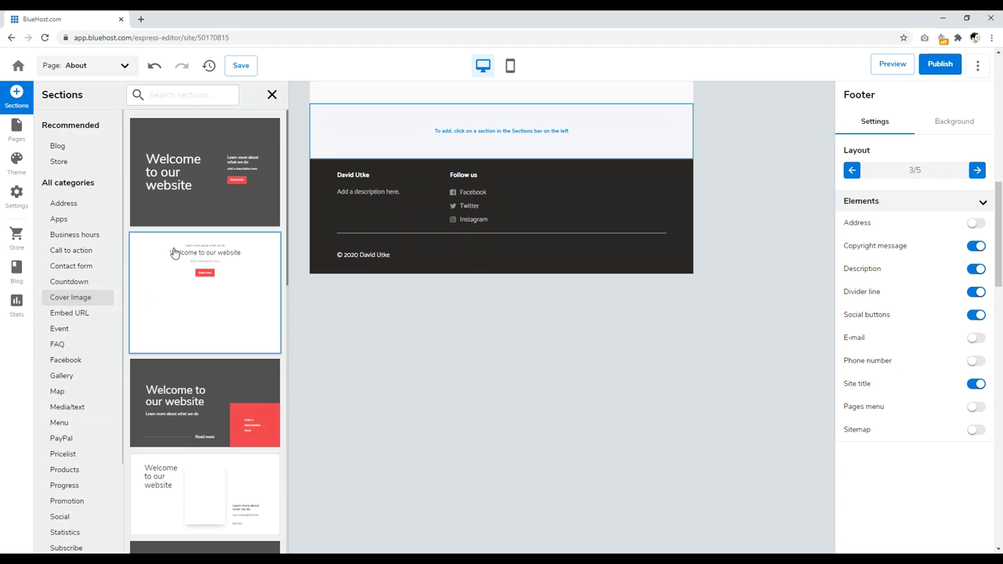
scroll(180, 255, down, 1)
click(198, 209)
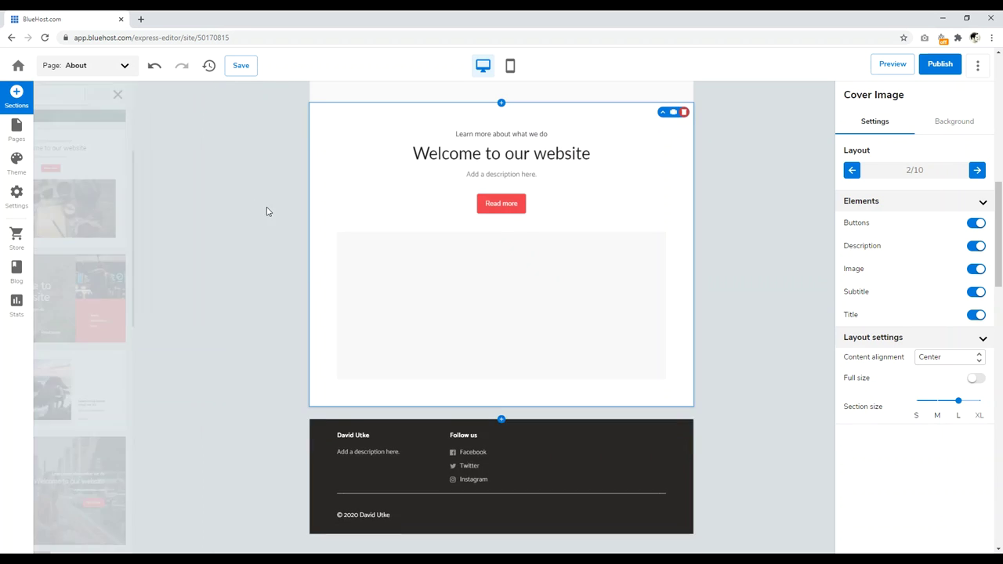
Move the Cover Image section up to the start of the About page, directly beneath the header
scroll(431, 290, down, 10)
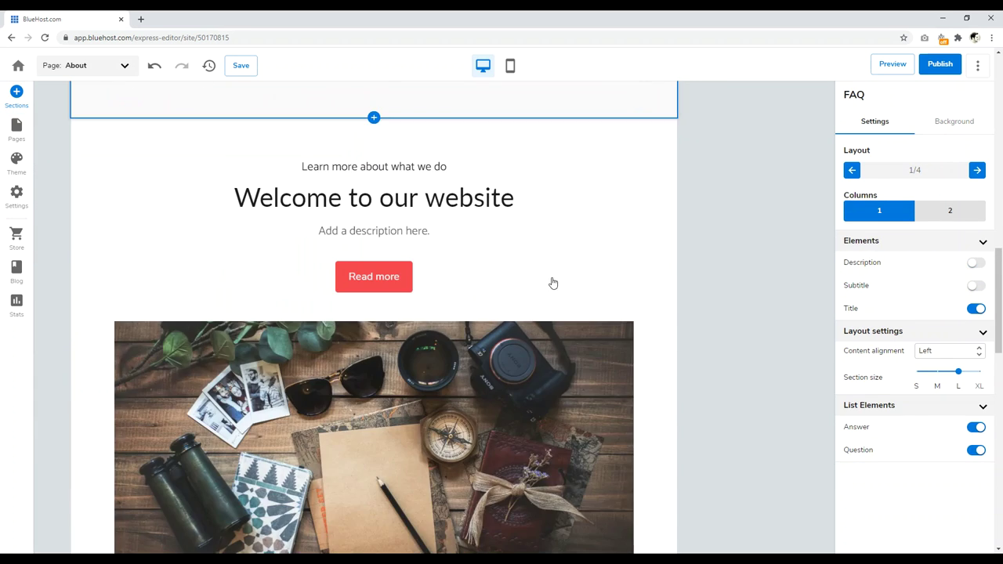
scroll(580, 266, up, 8)
scroll(629, 170, down, 4)
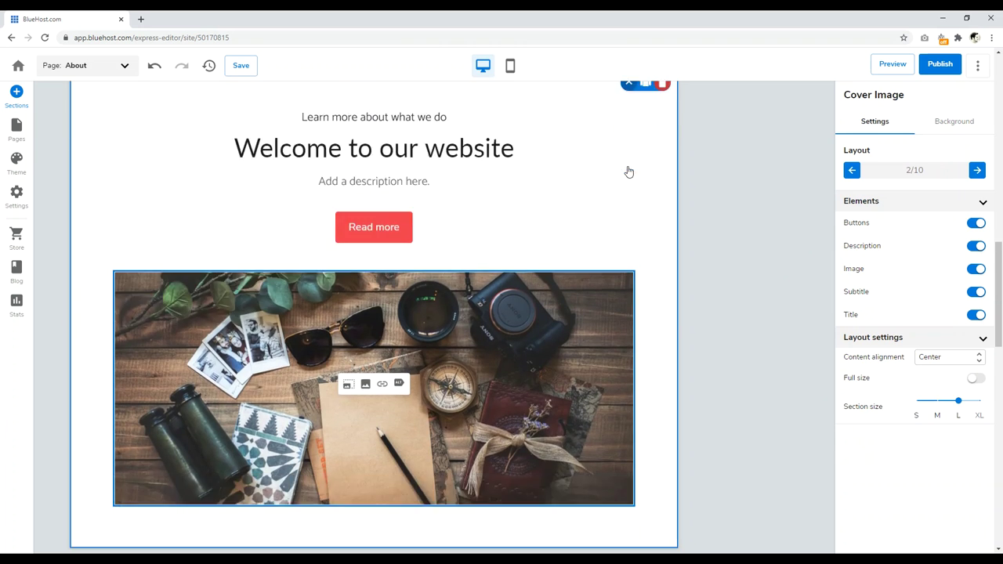
scroll(618, 327, up, 5)
click(609, 239)
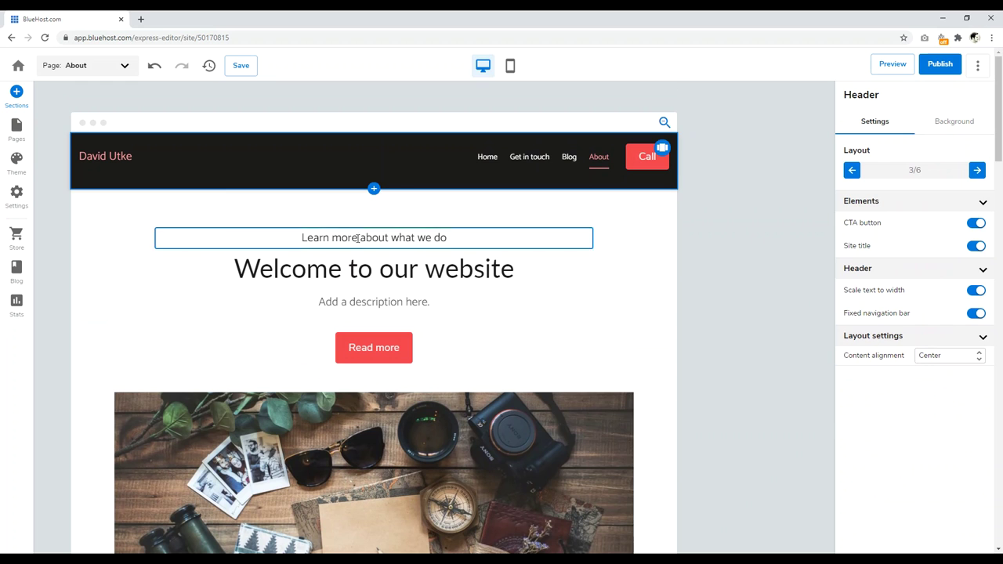
Examine the assembled About page from header to footer, briefly opening the image chooser for the cover picture without replacing it
scroll(428, 339, down, 3)
scroll(388, 259, up, 3)
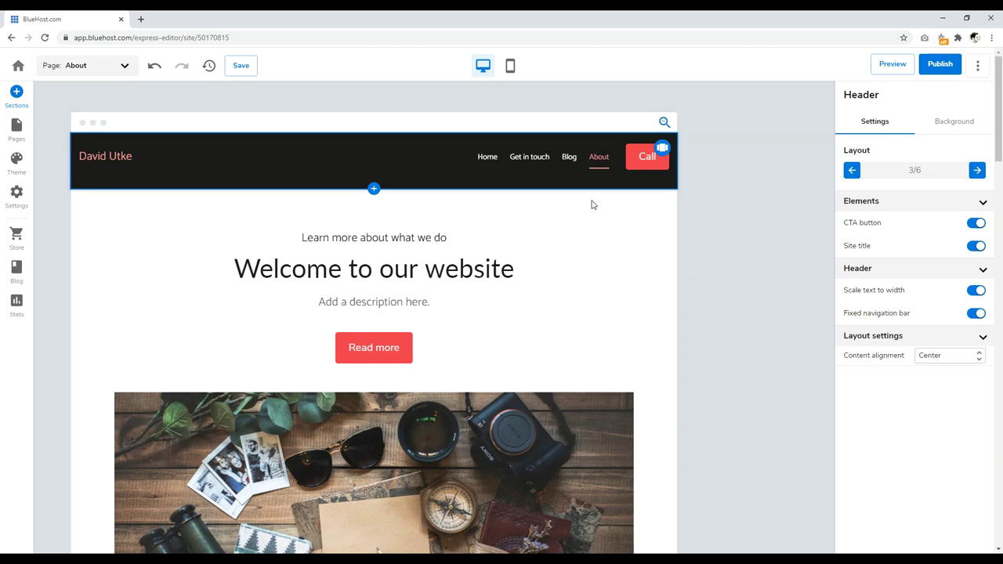
scroll(267, 303, down, 2)
click(364, 347)
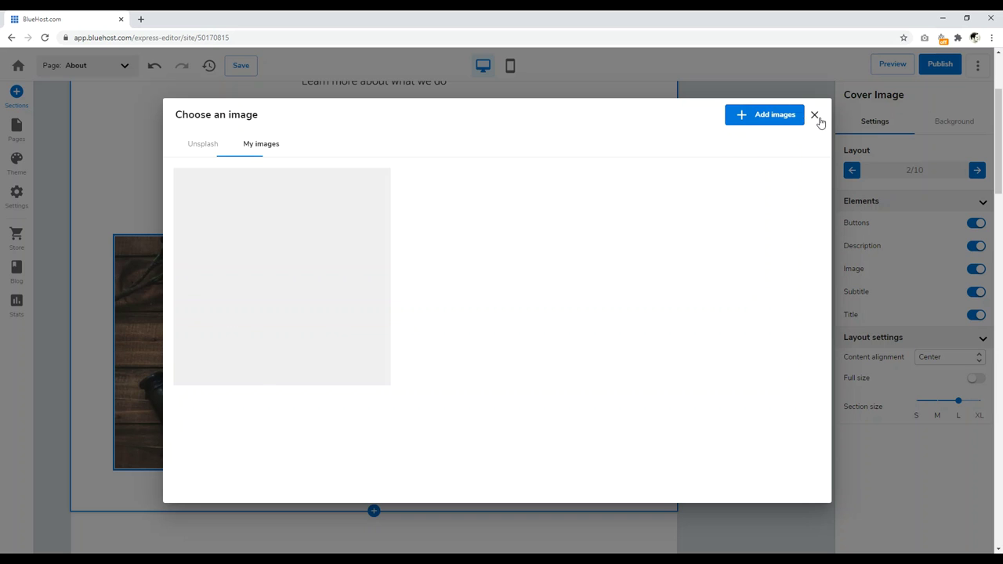
click(816, 116)
scroll(327, 334, down, 5)
scroll(419, 292, up, 3)
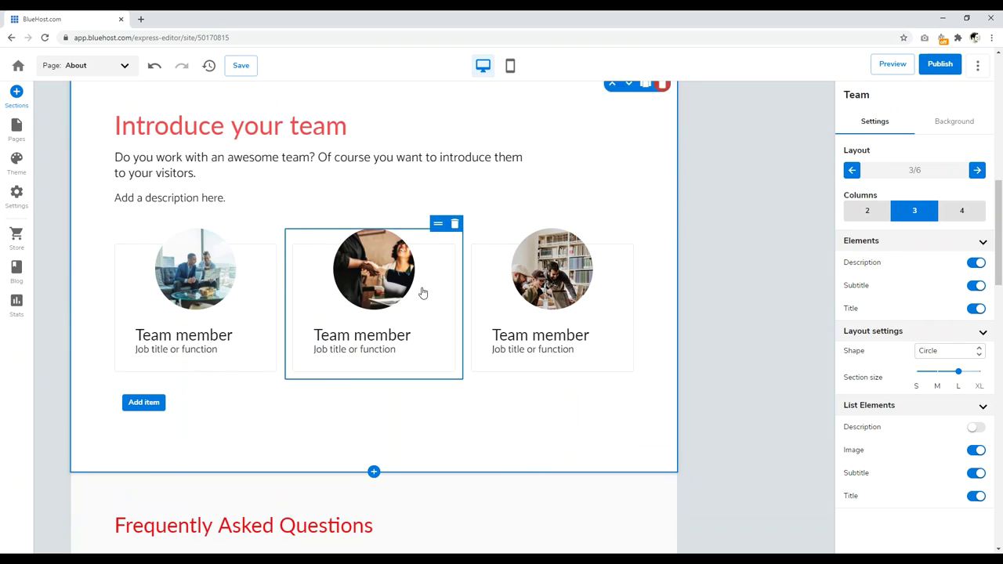
scroll(415, 294, down, 10)
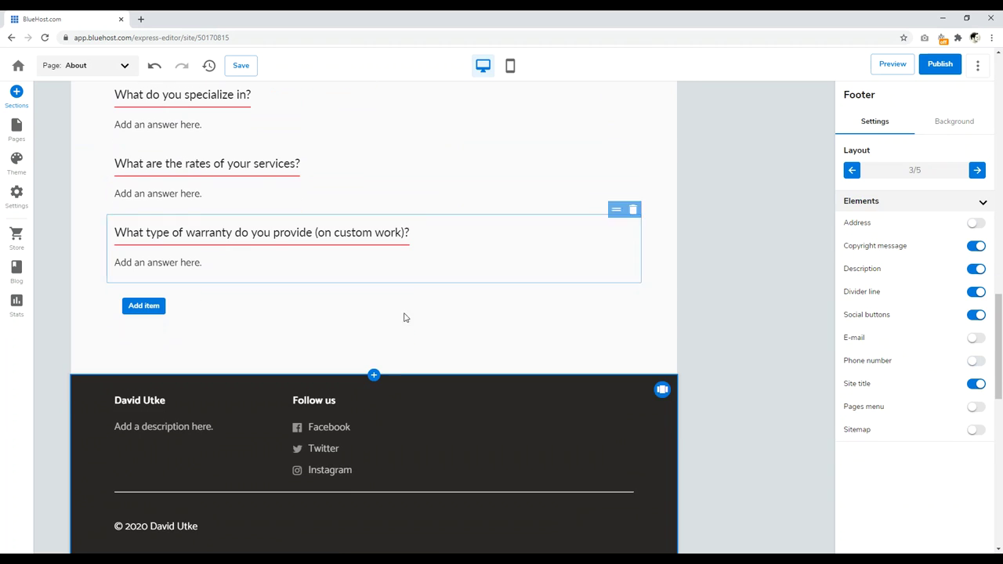
Browse the section categories and templates available for insertion above the About page's footer
click(374, 374)
scroll(78, 353, down, 3)
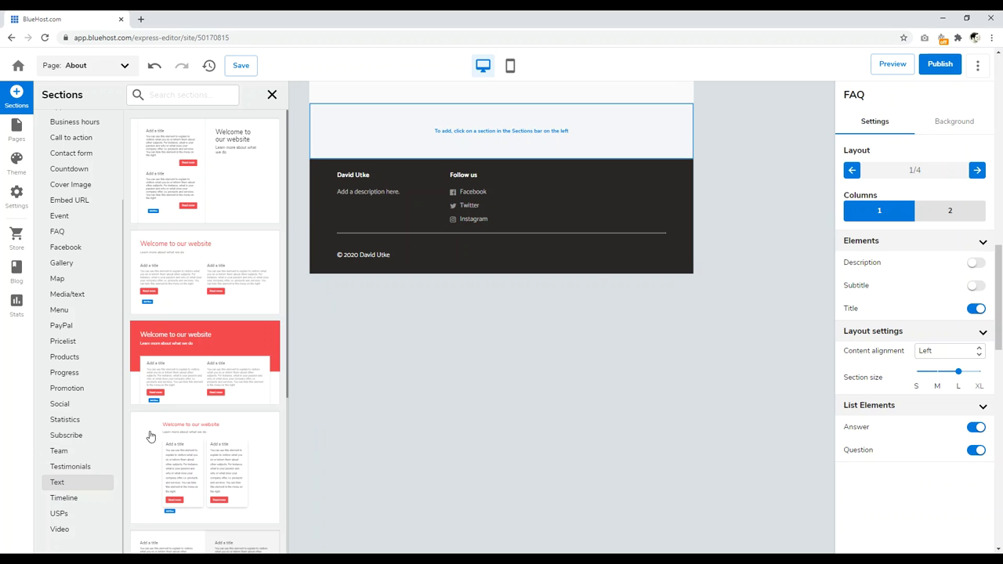
scroll(150, 436, down, 5)
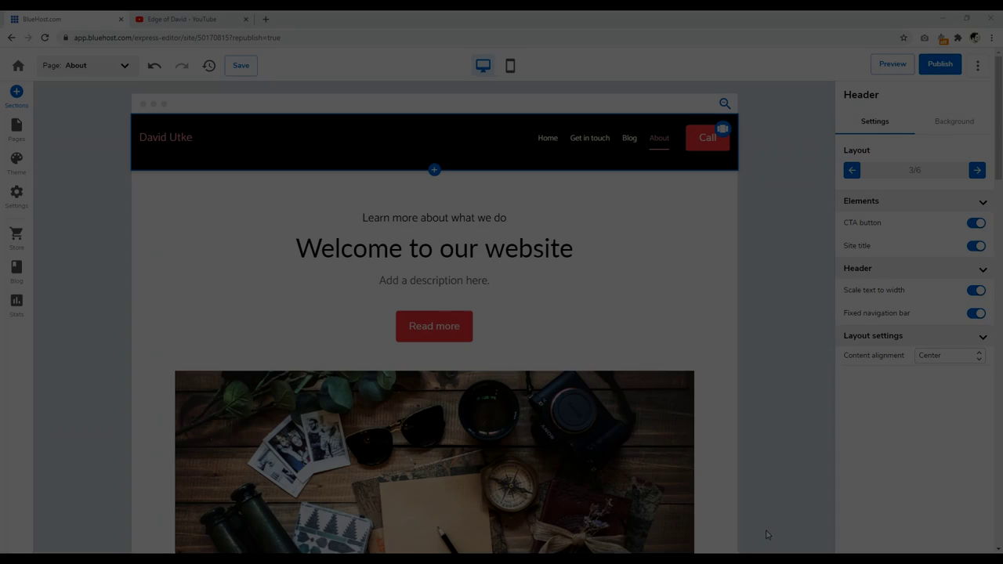
Insert a Video section in layout 4 of 4 between the Cover Image and Team sections of the About page
scroll(763, 322, down, 2)
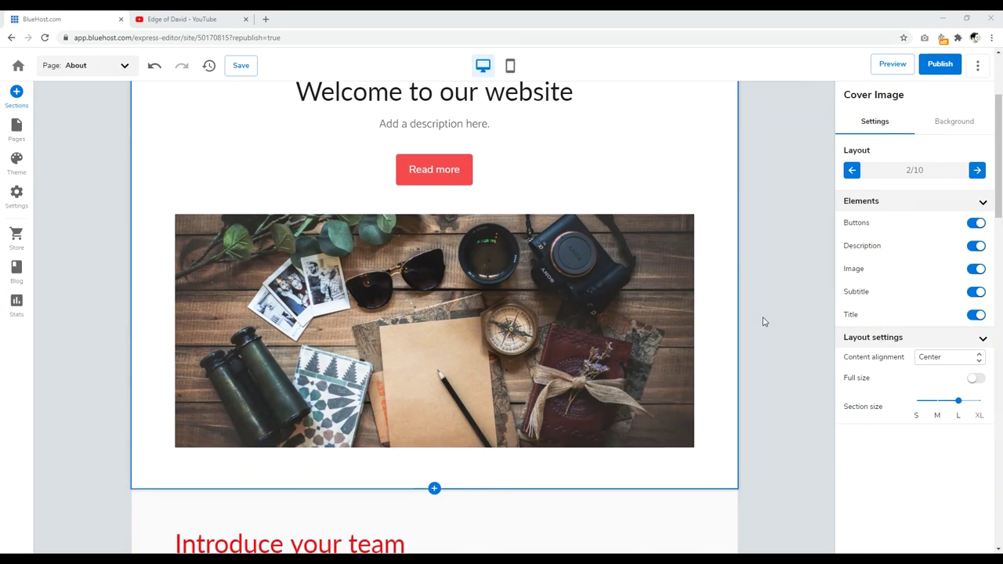
scroll(763, 322, down, 1)
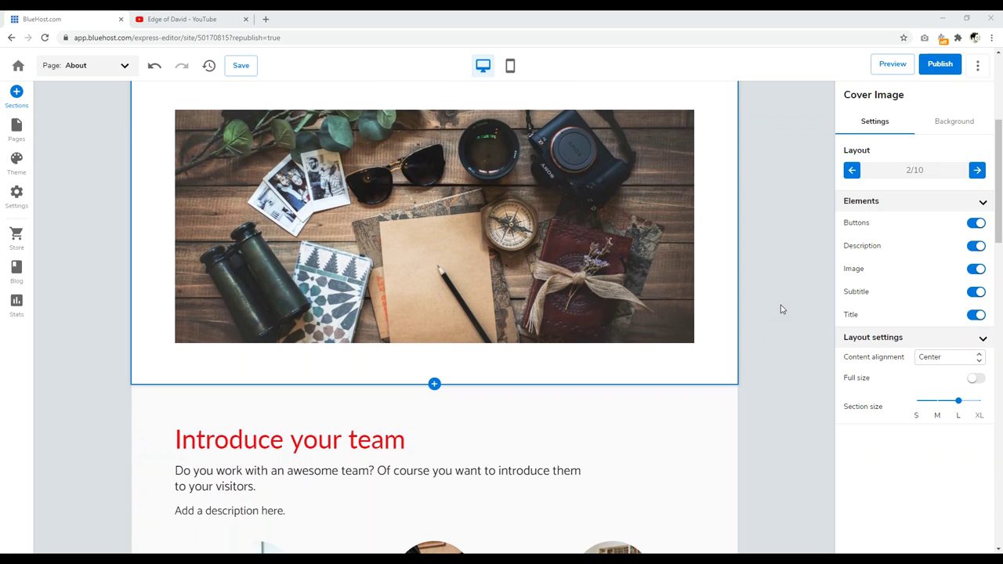
click(427, 384)
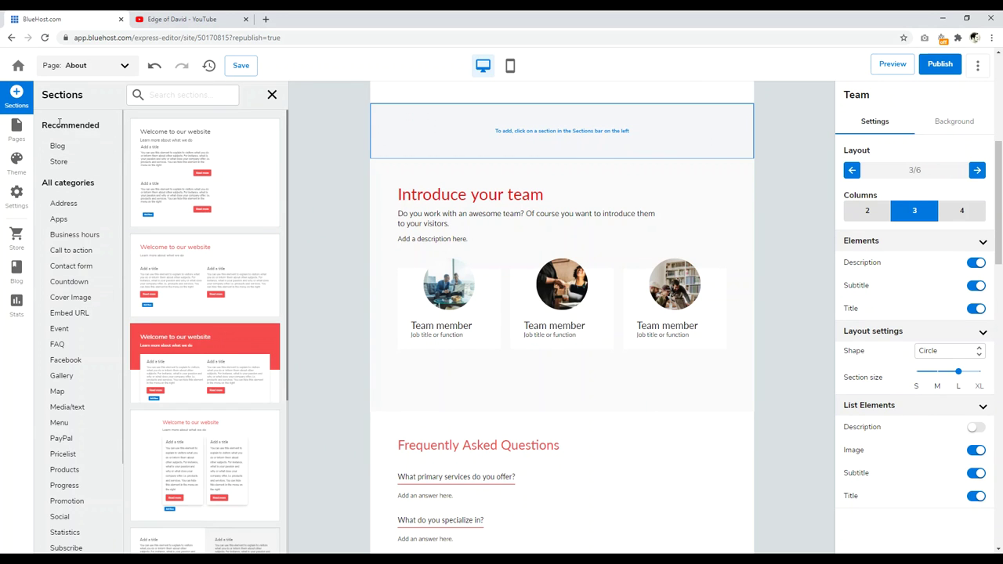
scroll(84, 250, down, 3)
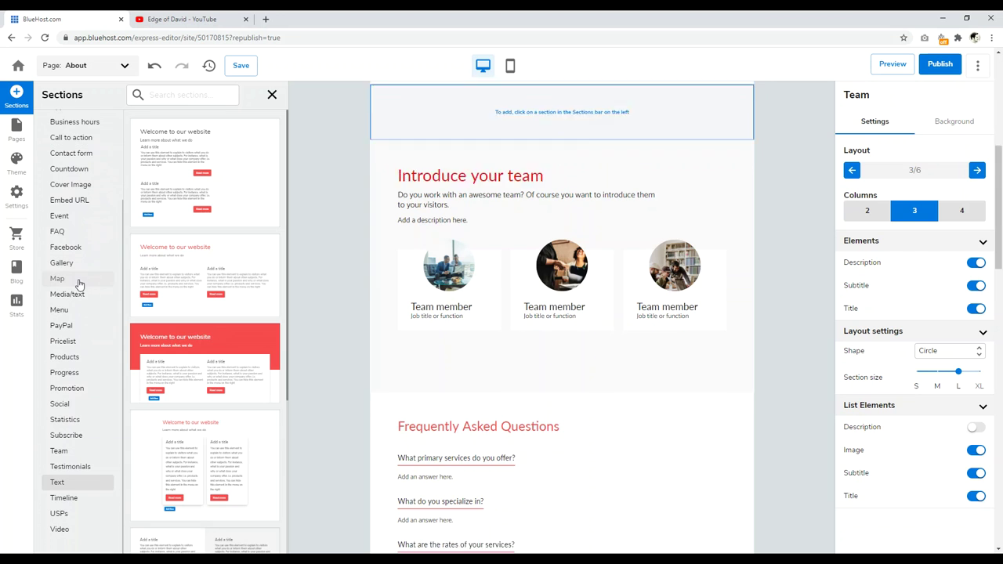
click(63, 529)
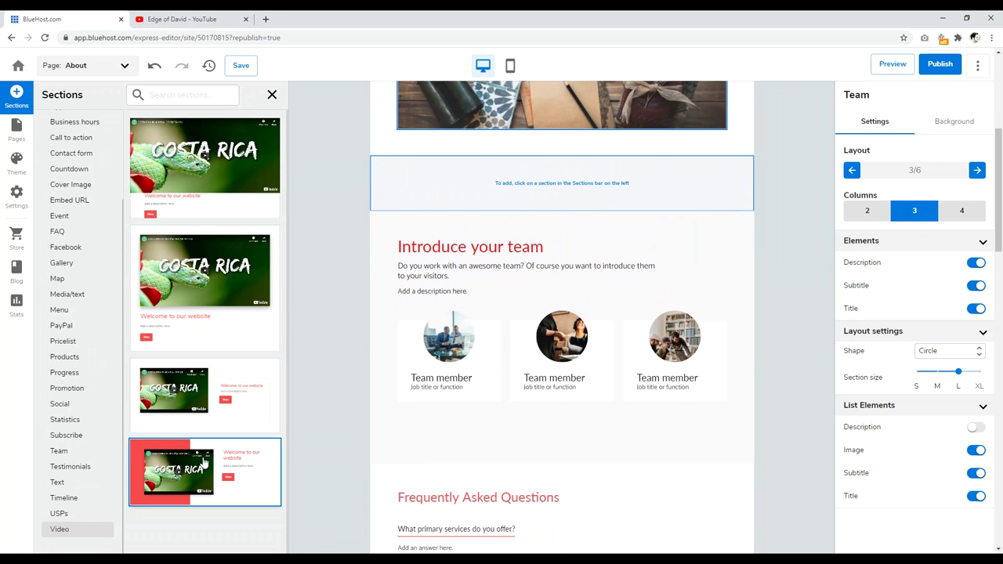
click(204, 464)
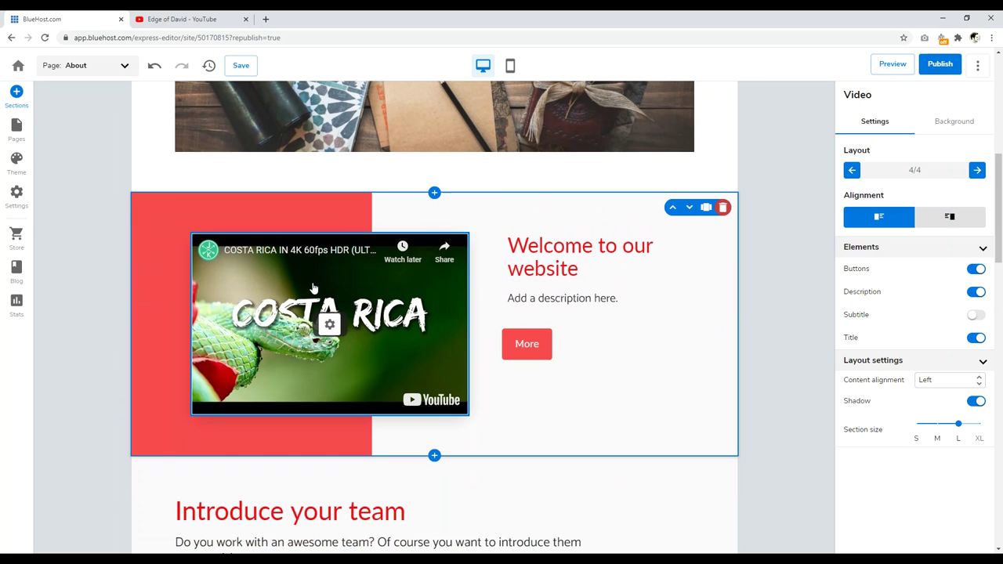
Open the new section's YouTube video settings and copy the link of the Nha Trang Vietnam video from the YouTube channel
click(311, 279)
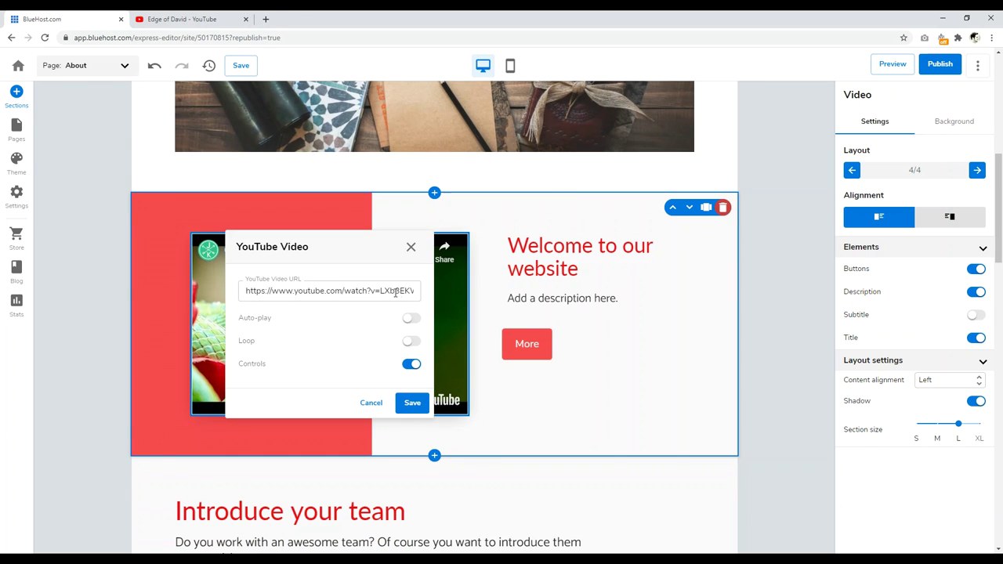
key(ctrl+Tab)
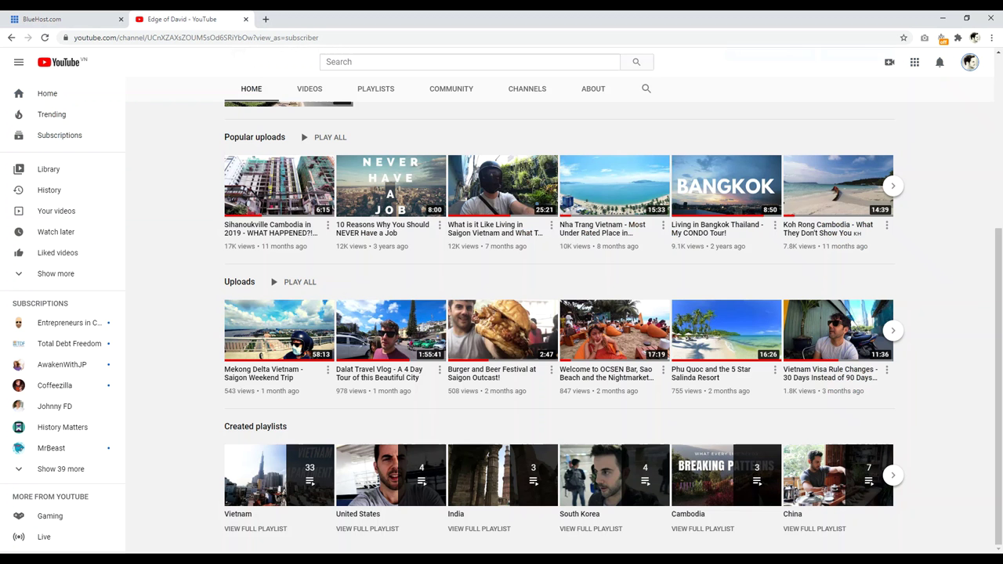
right_click(604, 232)
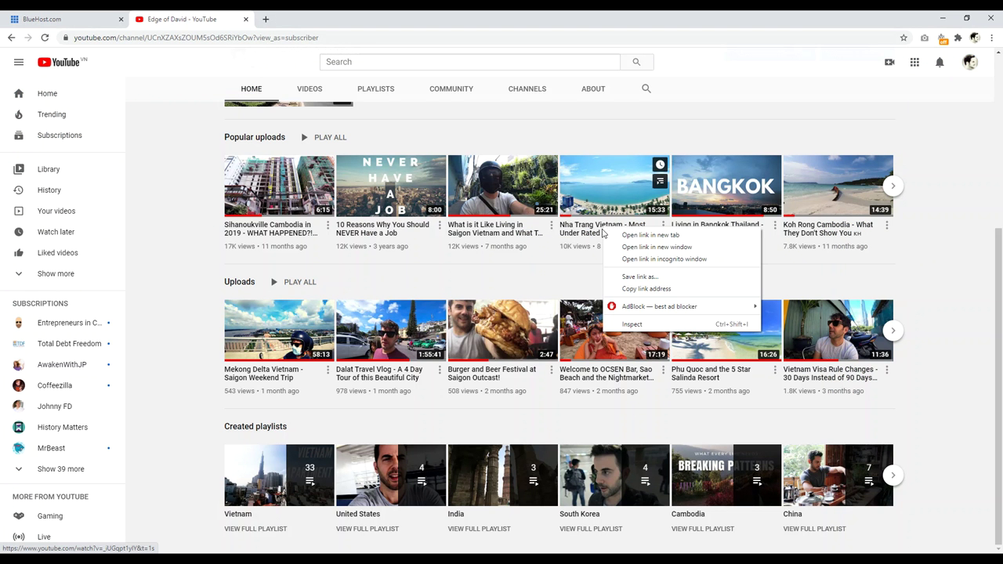
click(632, 288)
key(ctrl+Tab)
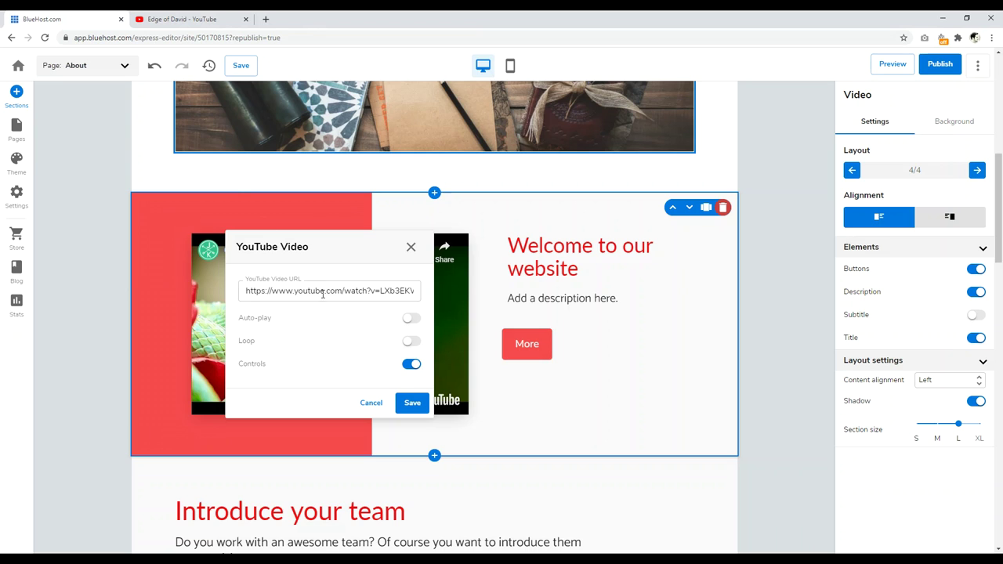
Replace the Video section's YouTube URL with the copied Nha Trang video link and save the video settings
drag(390, 287, 289, 290)
key(BackSpace)
key(ctrl+a)
key(BackSpace)
right_click(247, 291)
click(288, 370)
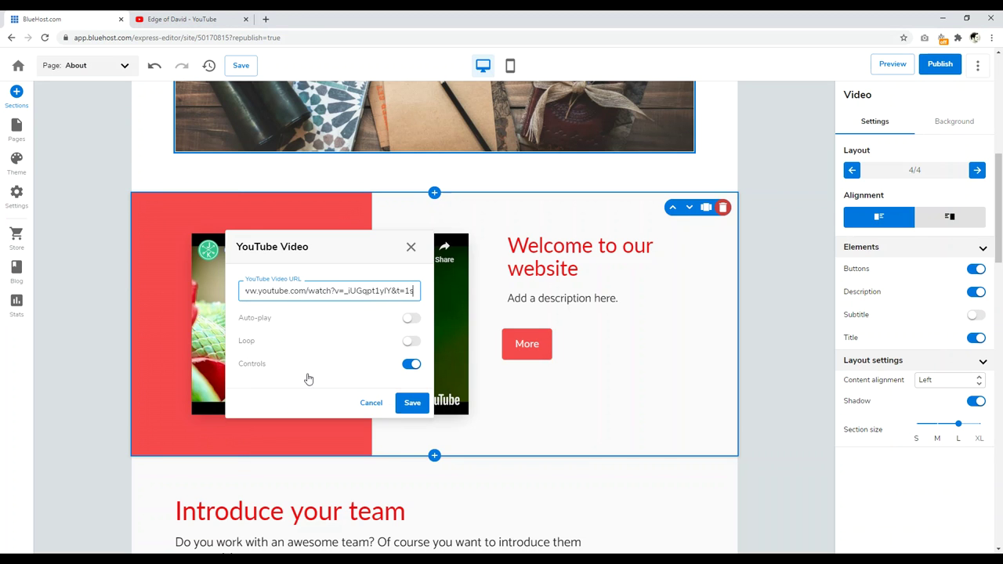
click(411, 402)
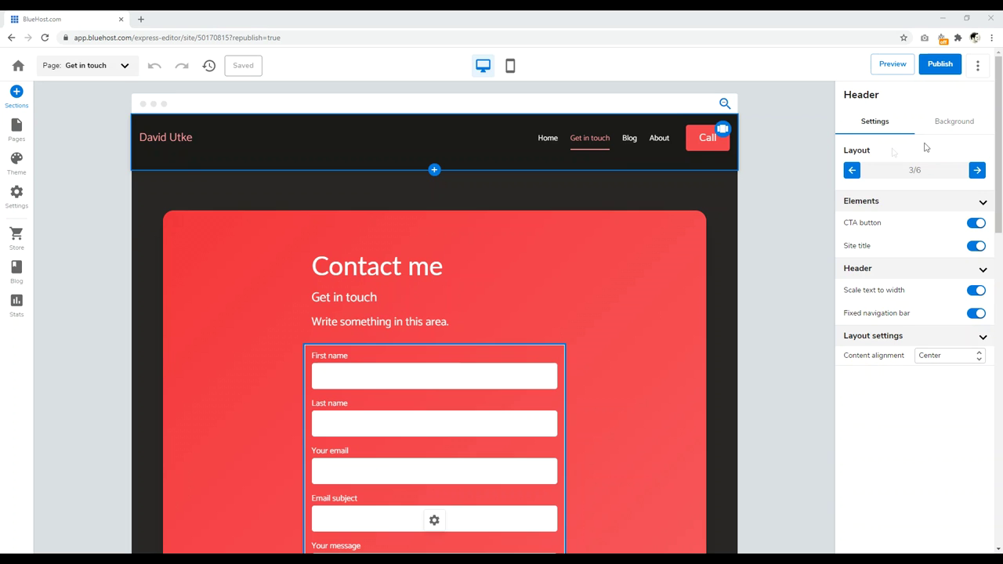
On the Get in touch page, keep the header at layout 3 of 6 and switch the contact form to layout 5 of 9
click(854, 174)
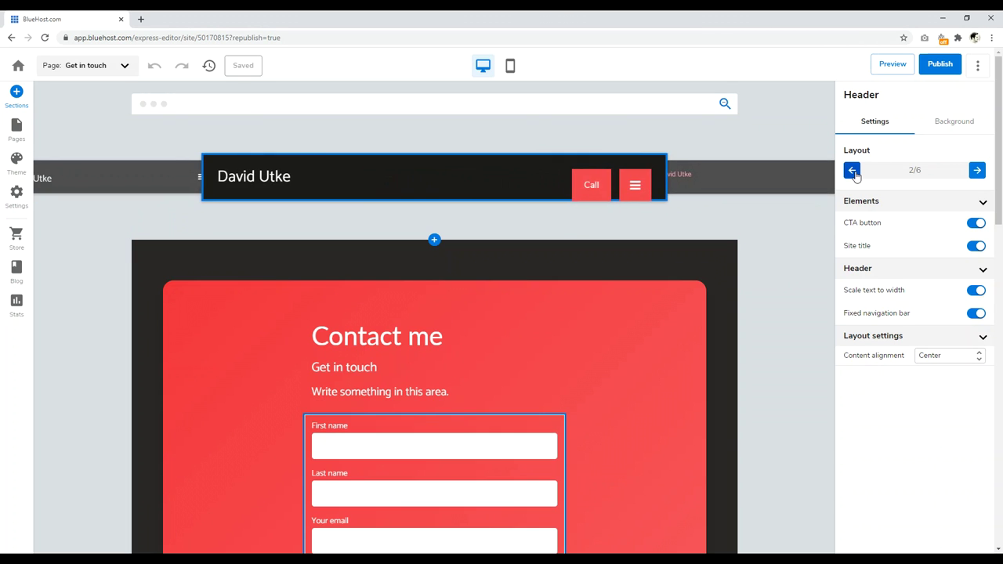
click(977, 170)
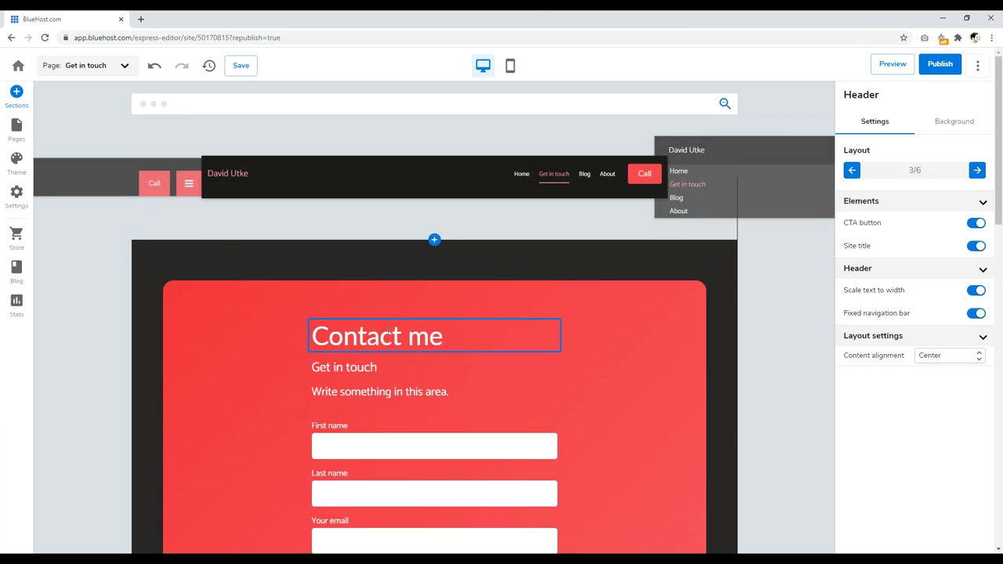
click(446, 319)
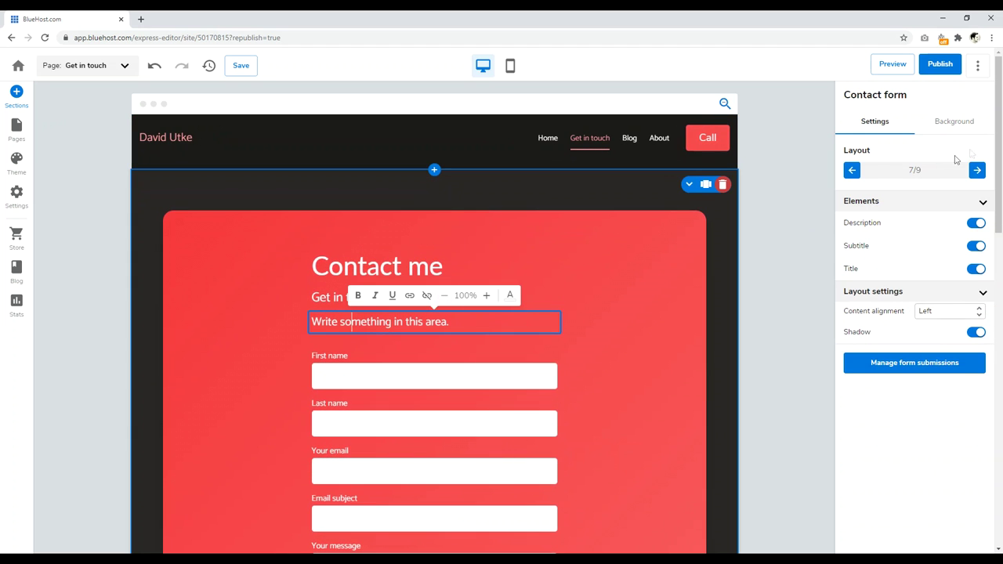
click(853, 171)
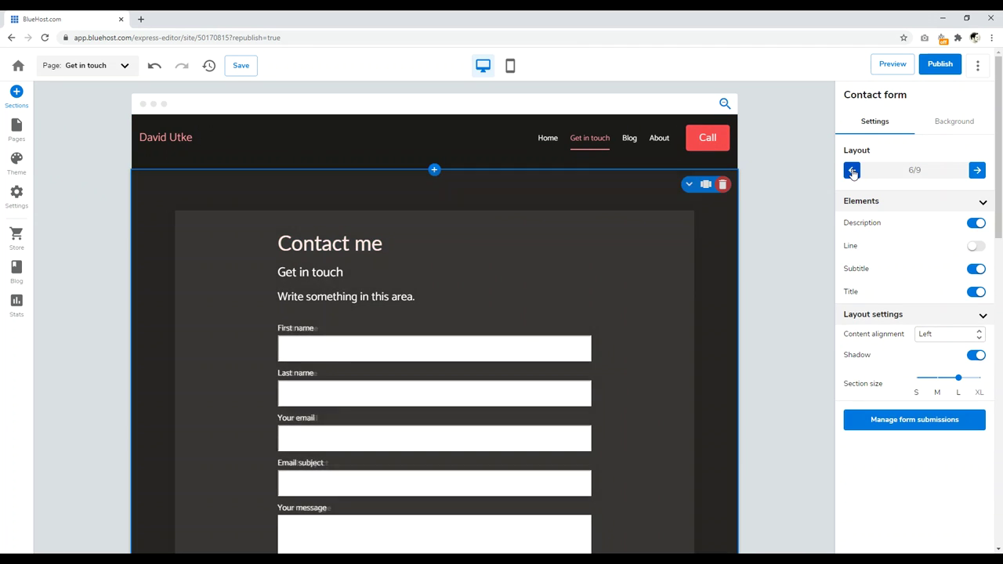
click(853, 171)
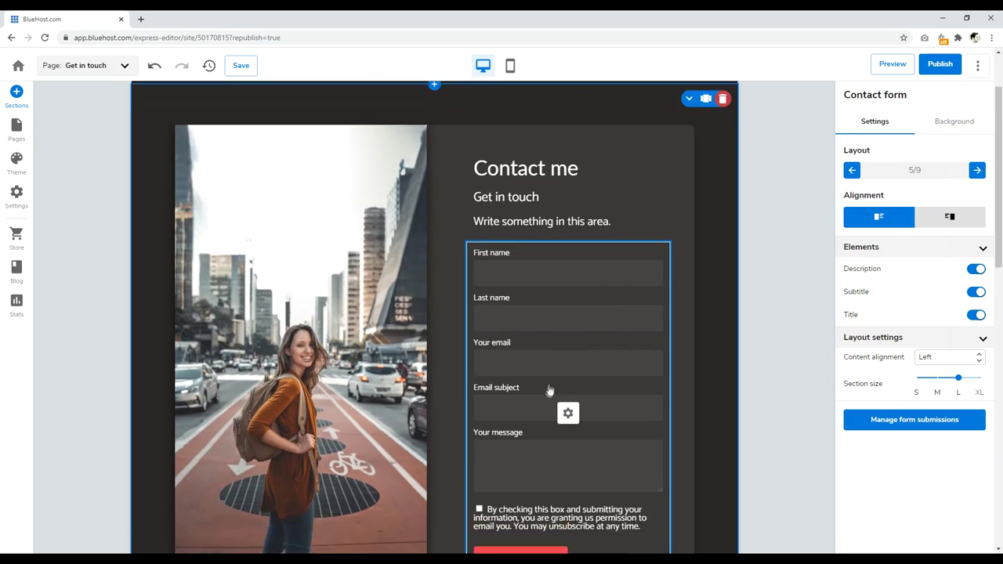
Examine the contact form's field, recipient address and success message options, and close them without changes
scroll(549, 390, down, 2)
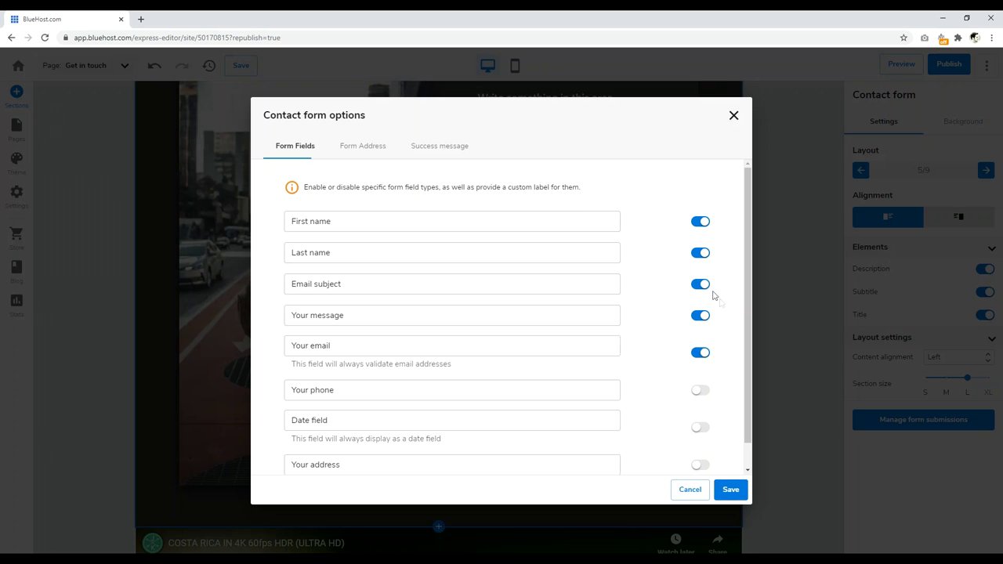
scroll(746, 278, down, 1)
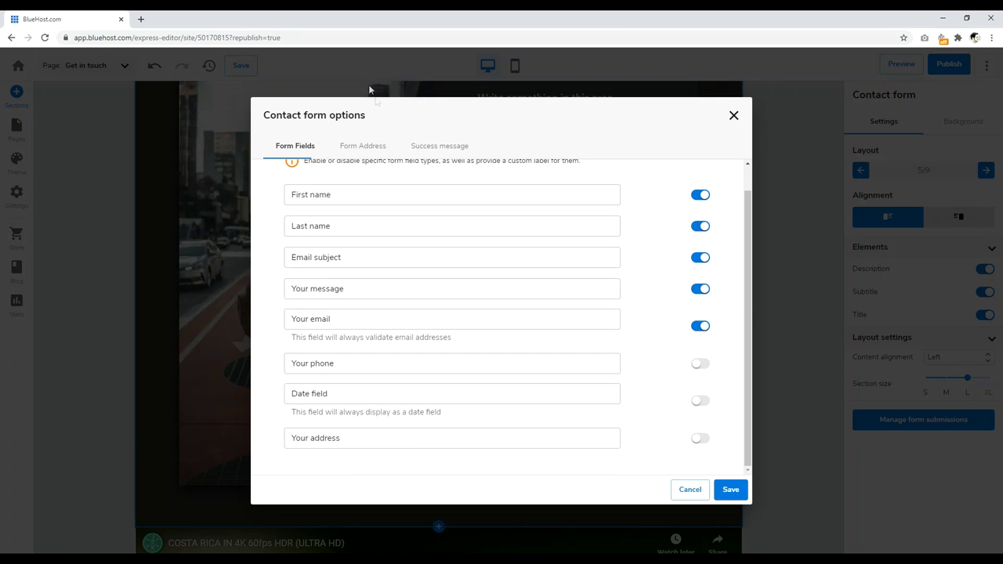
click(368, 149)
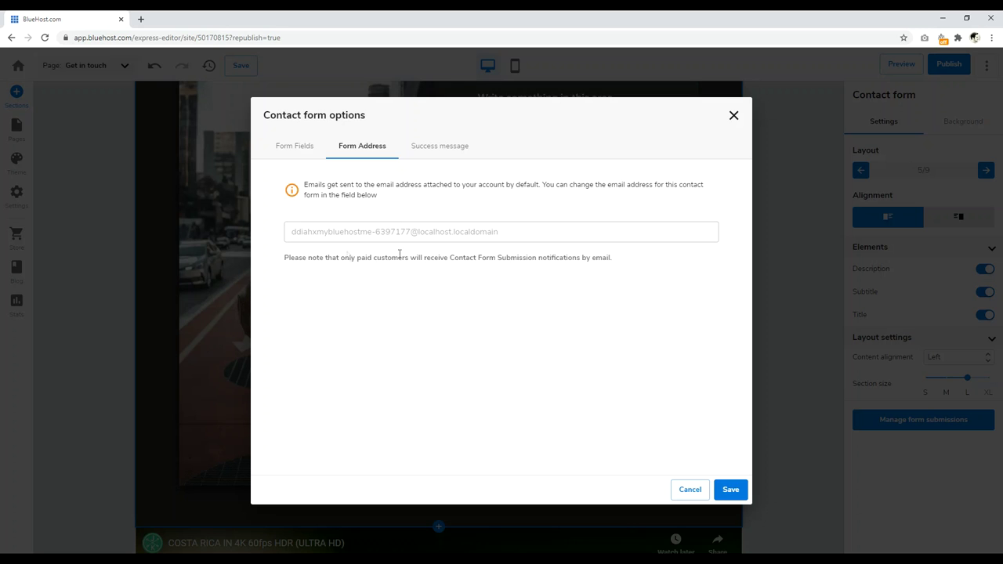
click(431, 155)
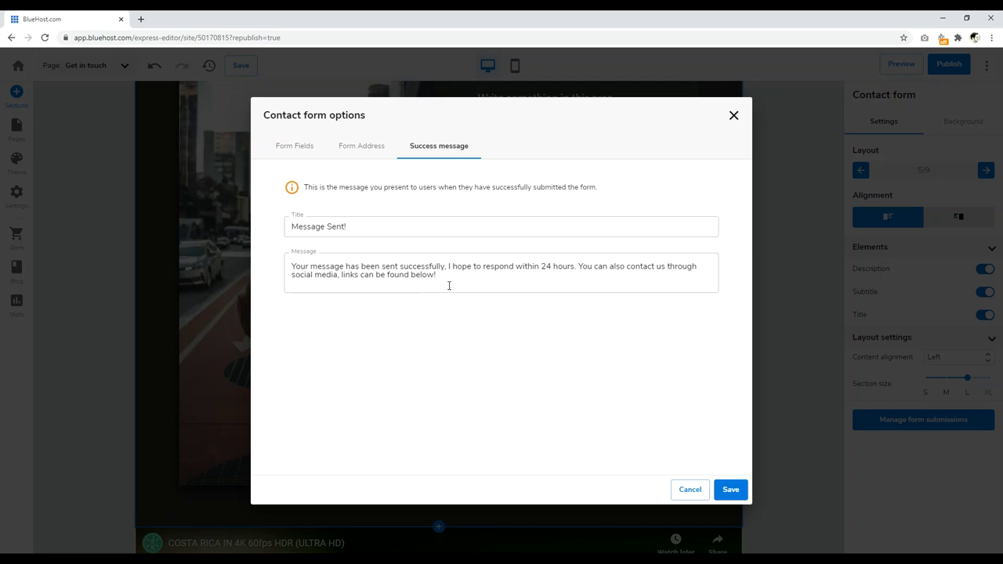
click(305, 148)
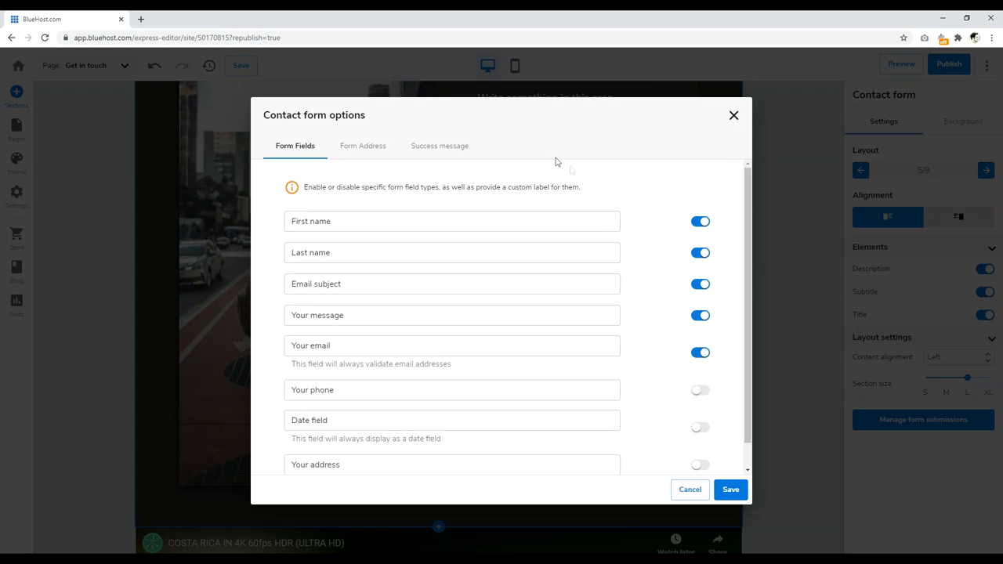
click(732, 118)
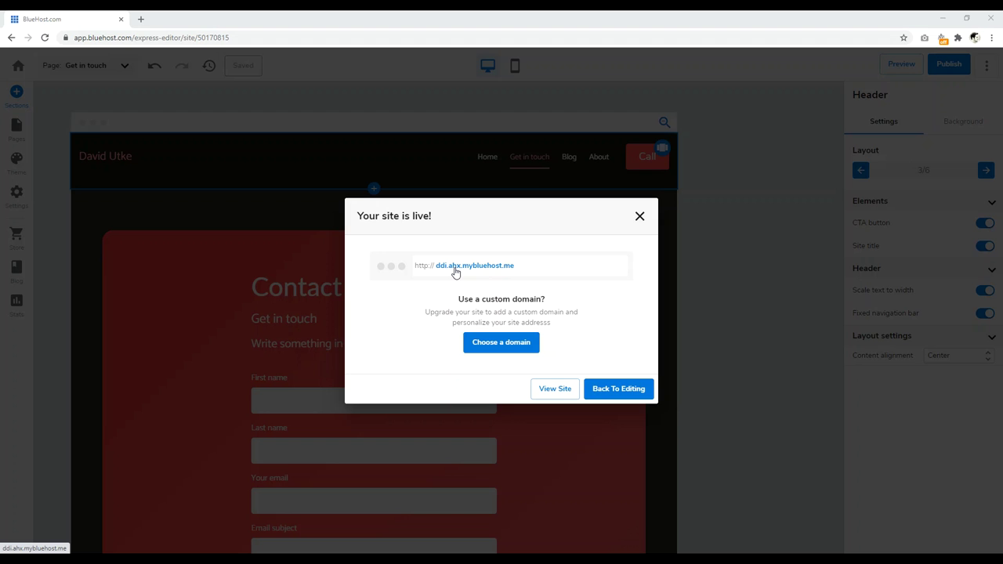
Connect the owned custom domain to the live site and publish the website without a store
click(492, 344)
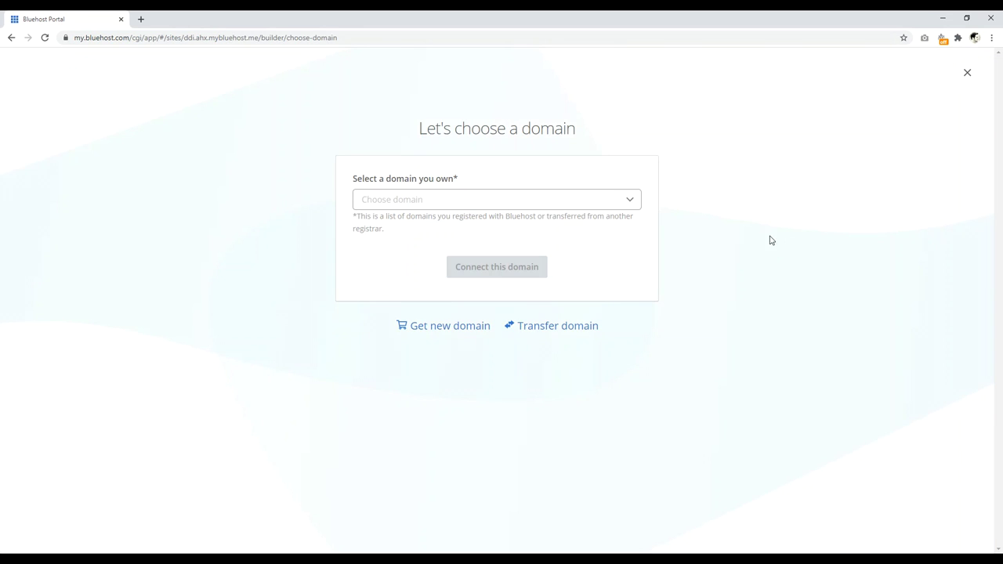
click(394, 197)
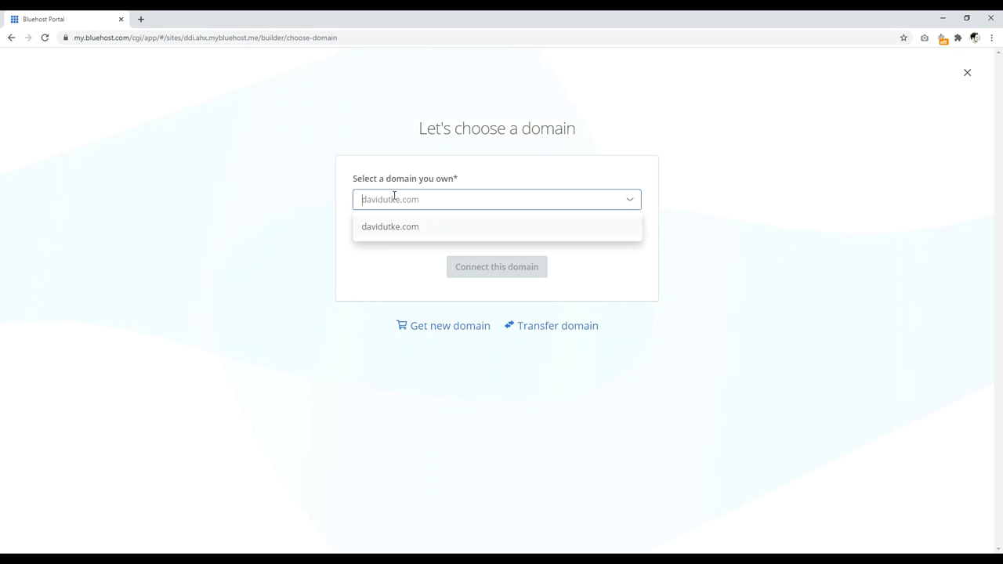
click(384, 229)
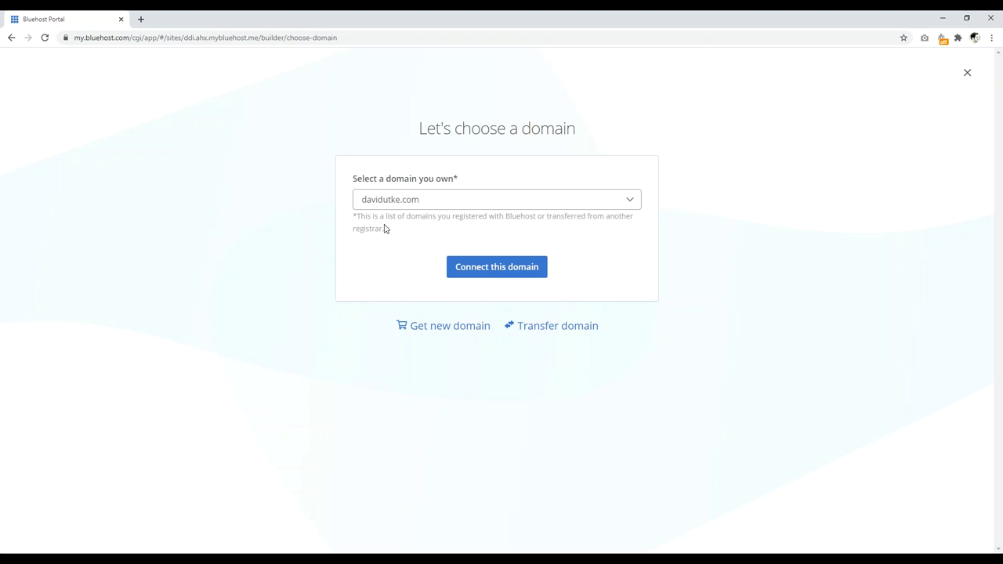
click(493, 271)
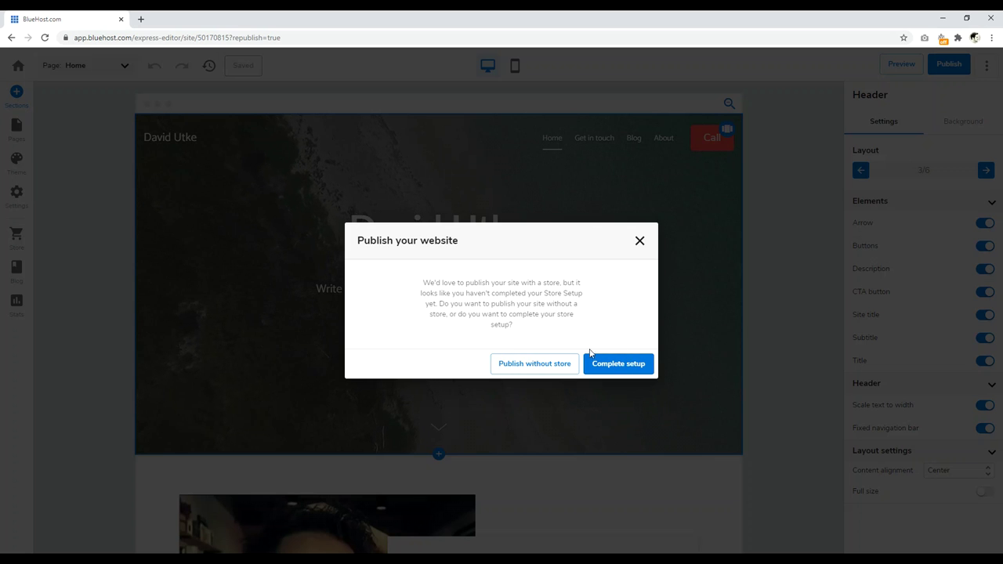
click(536, 365)
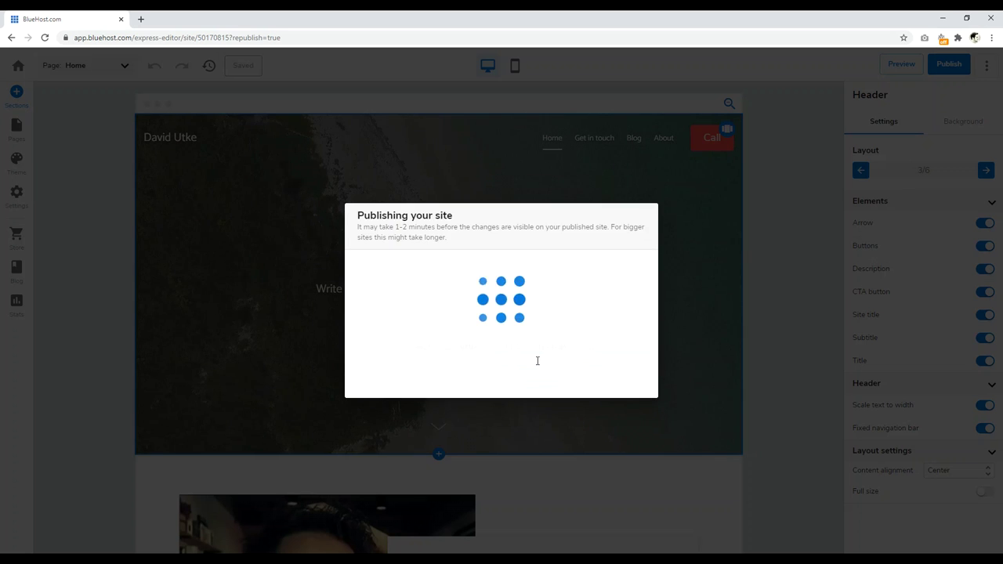
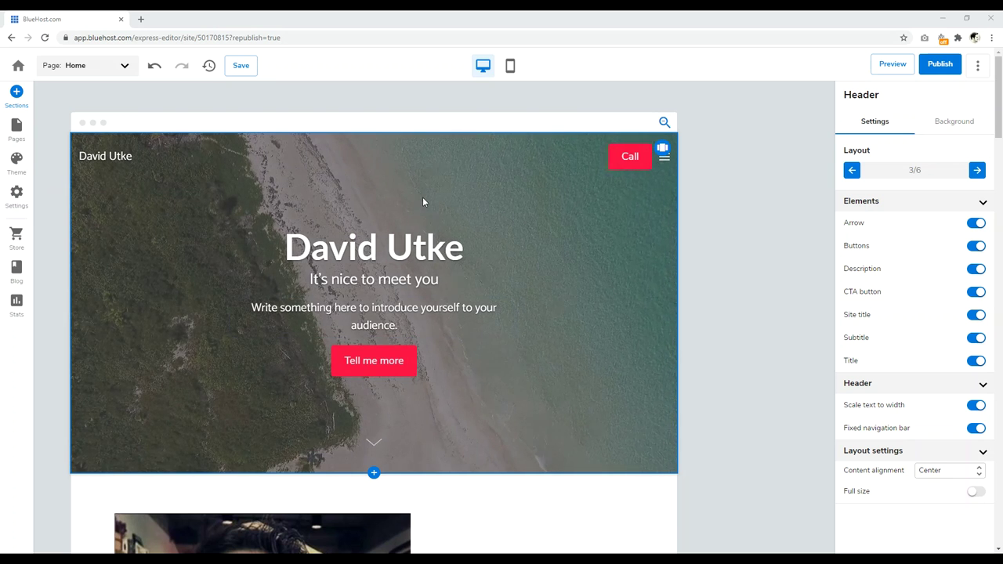
Try the blue palette from the Bright color themes and return to the red and dark slate palette
click(16, 164)
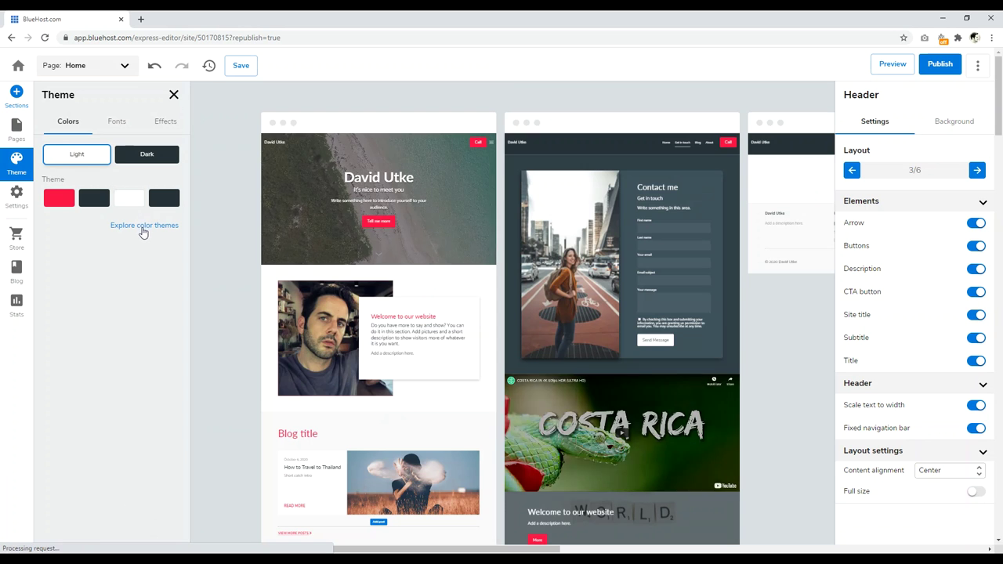
click(142, 227)
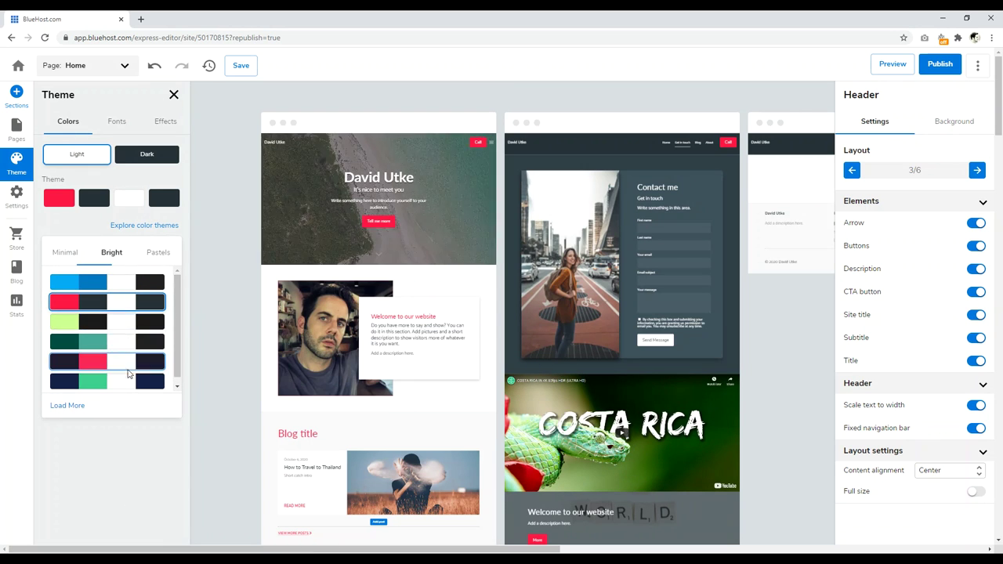
click(104, 284)
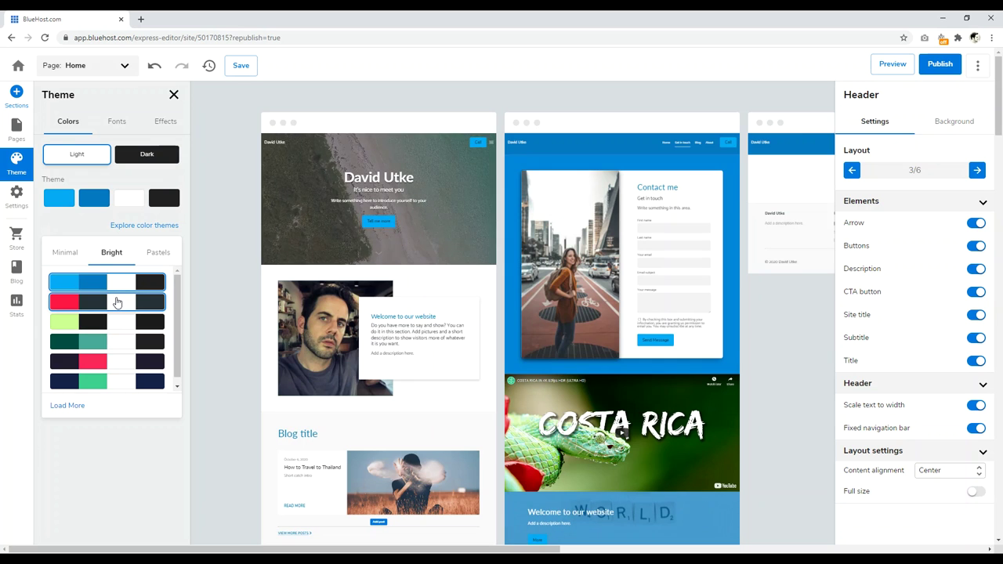
click(116, 302)
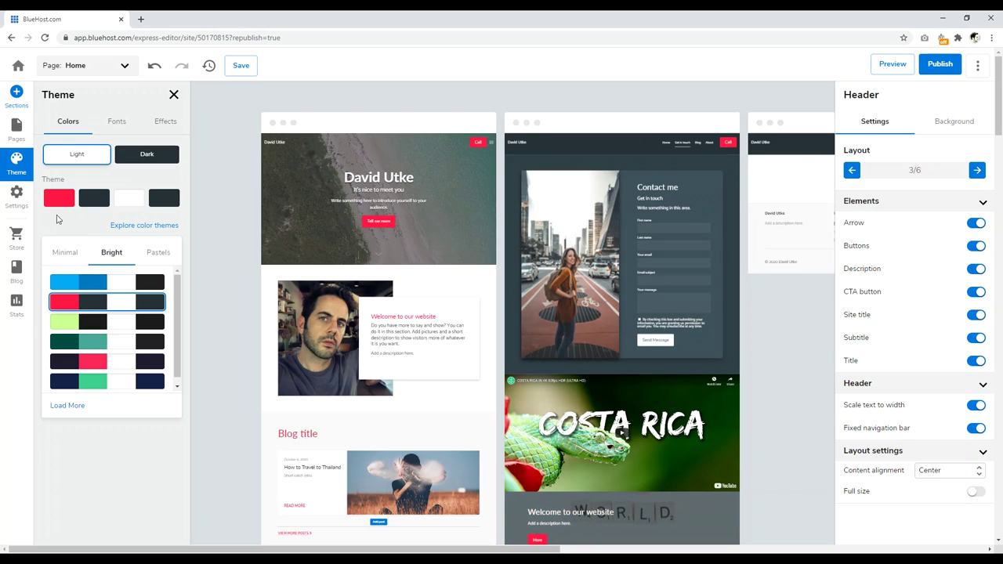
Review the site's name, logo and favicon settings and close them without changes
click(16, 196)
click(125, 132)
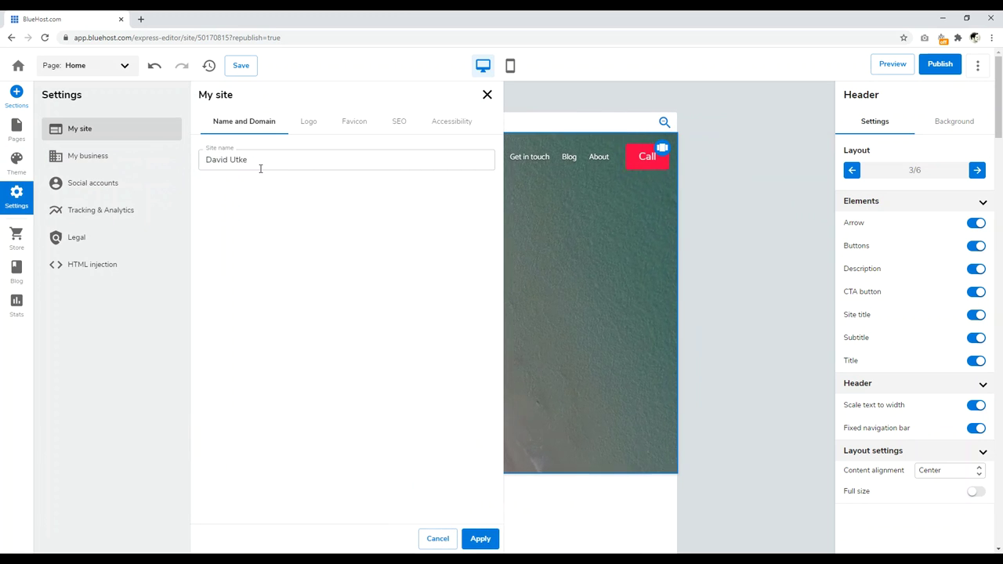
click(307, 123)
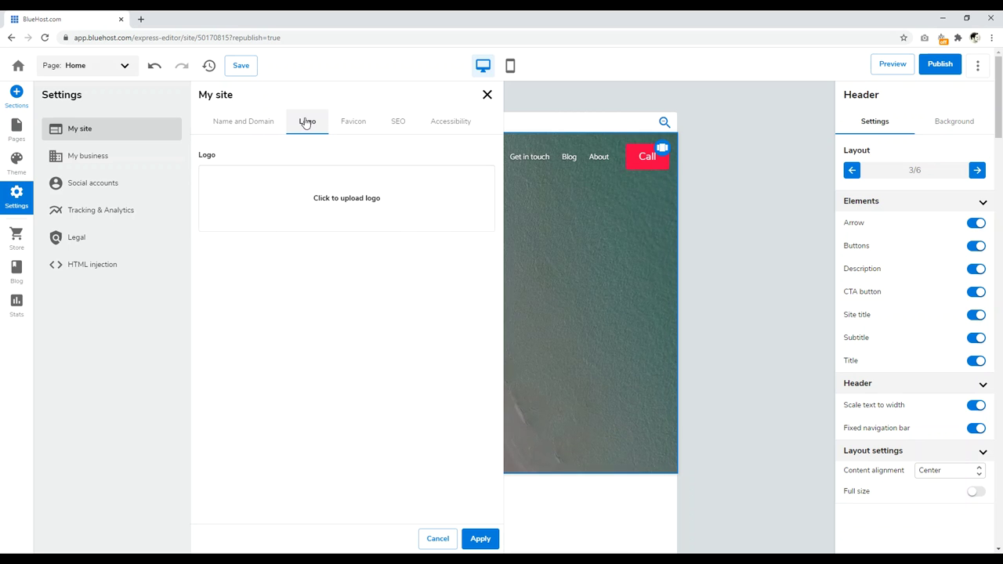
click(349, 129)
click(487, 94)
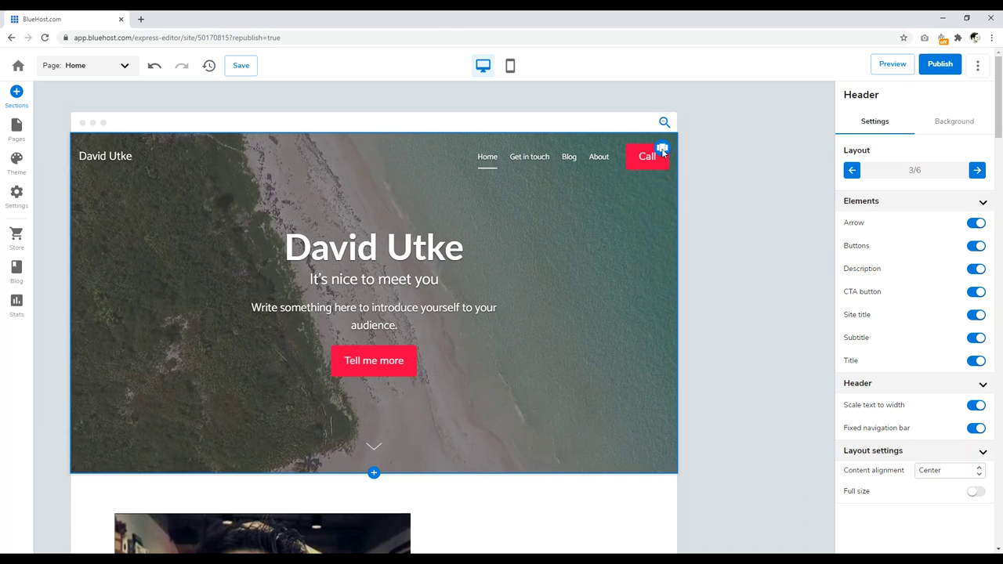
Add the third Promotion section, the centered discount sign-up form, between the welcome section and the blog section on the Home page
scroll(374, 270, down, 1)
scroll(432, 293, down, 6)
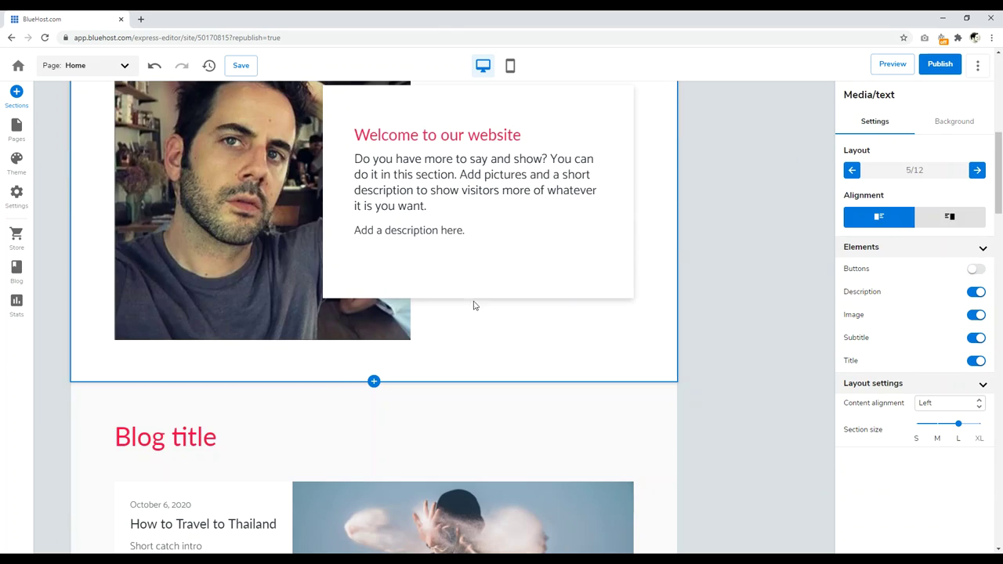
click(373, 382)
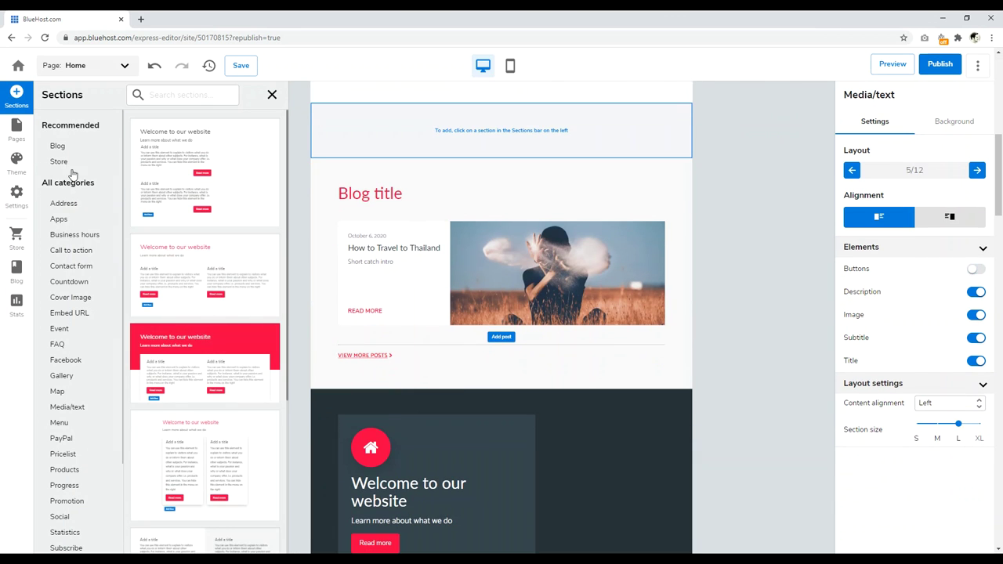
scroll(77, 207, down, 3)
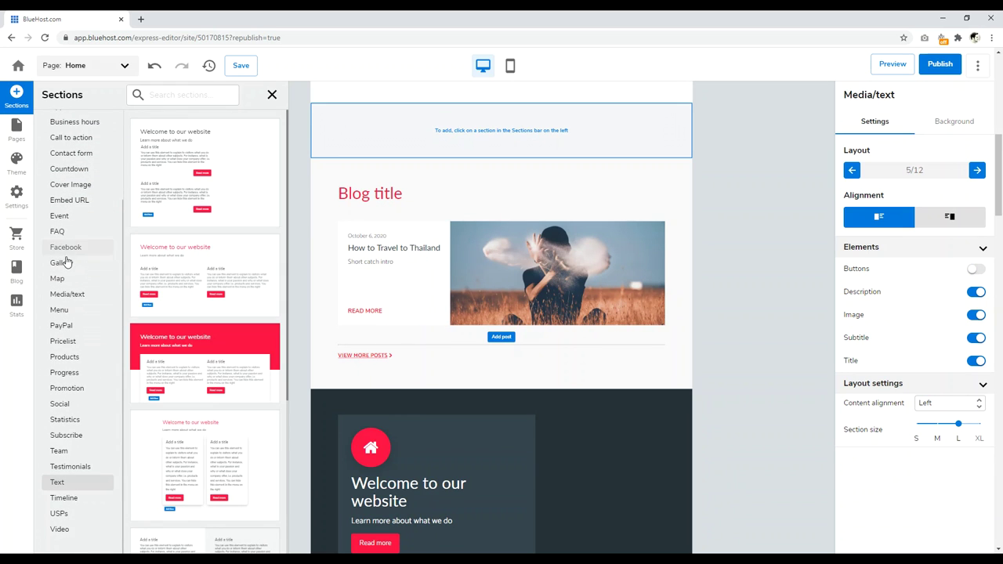
scroll(66, 264, up, 2)
scroll(66, 264, up, 2)
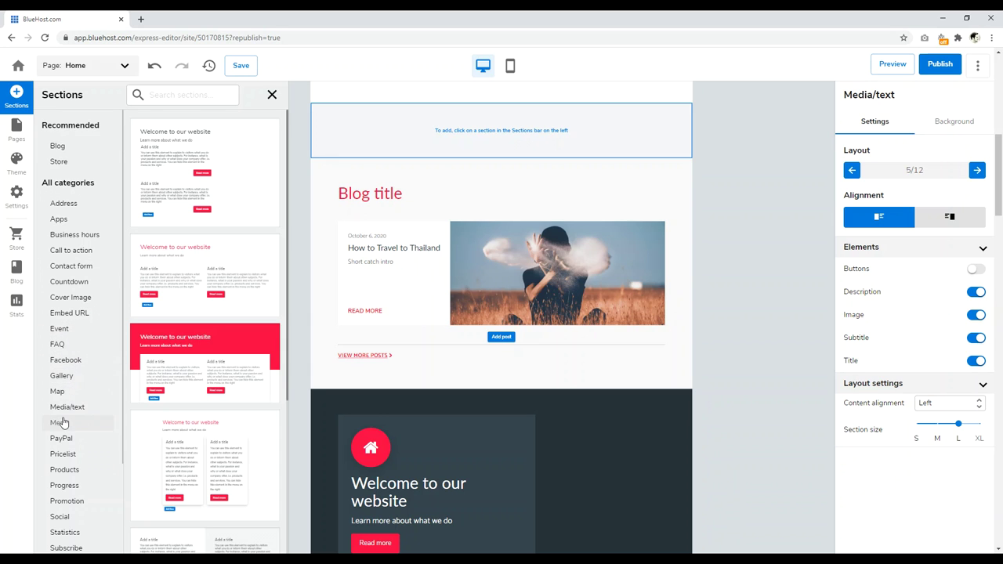
scroll(65, 420, down, 2)
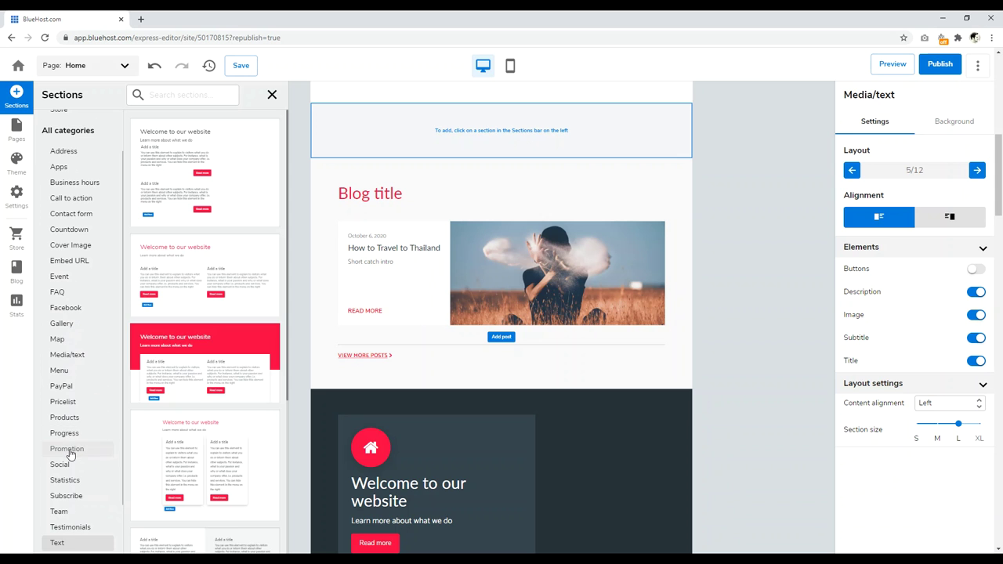
click(68, 452)
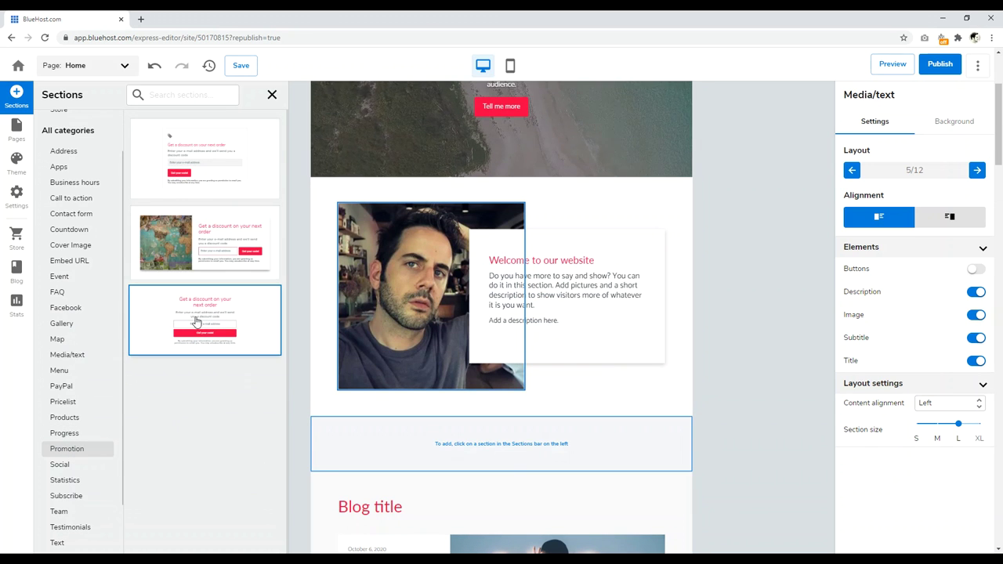
click(196, 322)
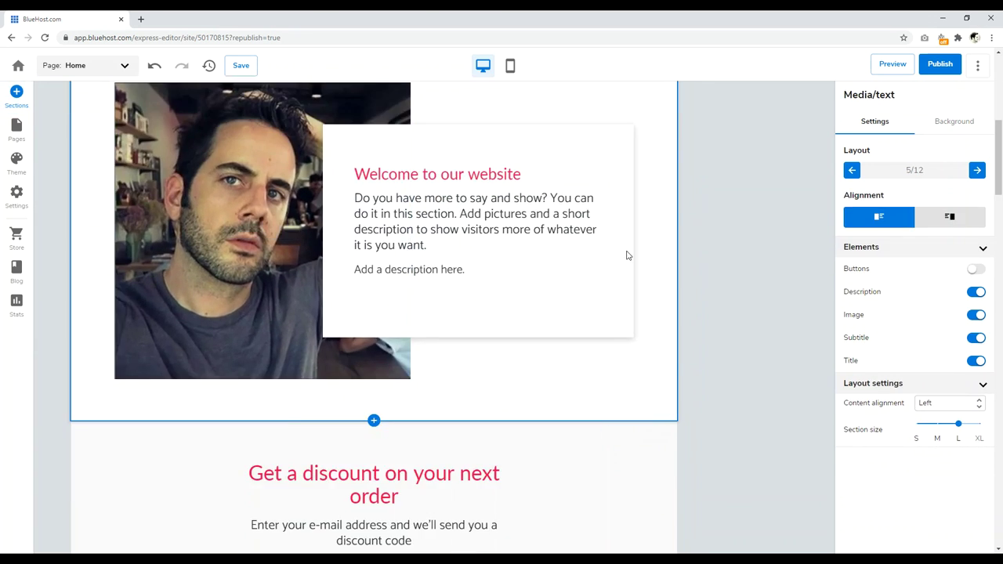
Examine the success message options of the discount form's e-mail field and close them without changes
mouse_move(459, 210)
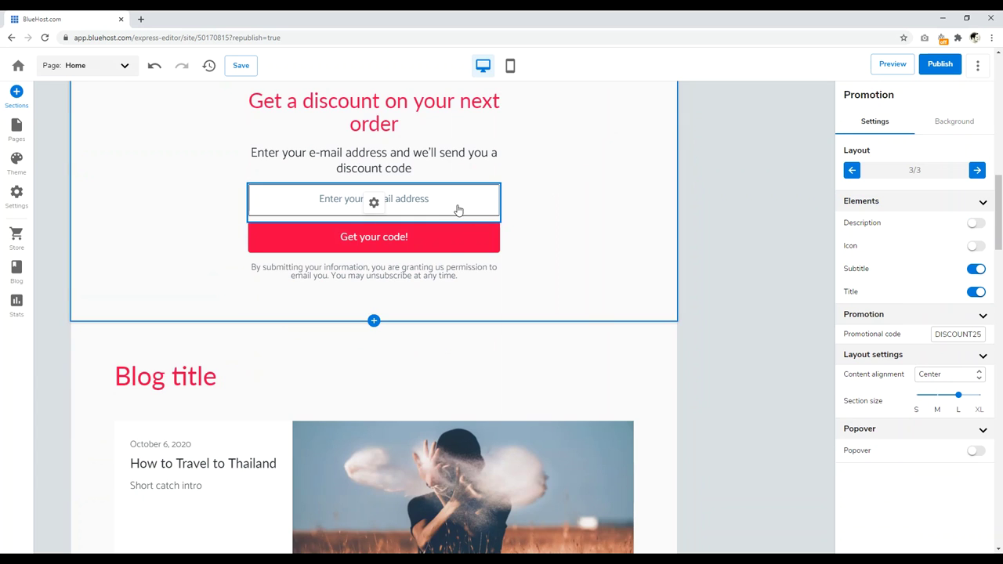
click(411, 204)
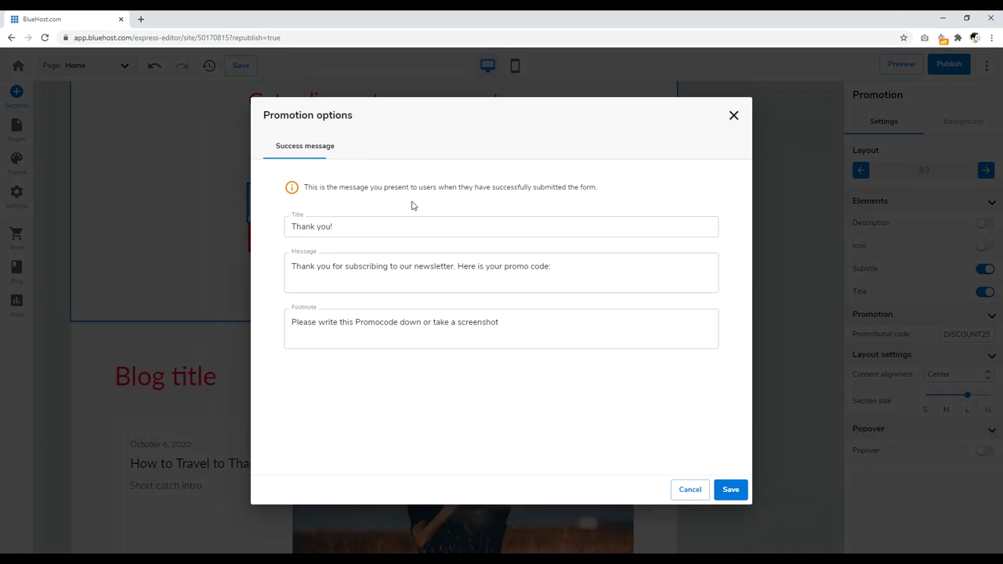
click(733, 117)
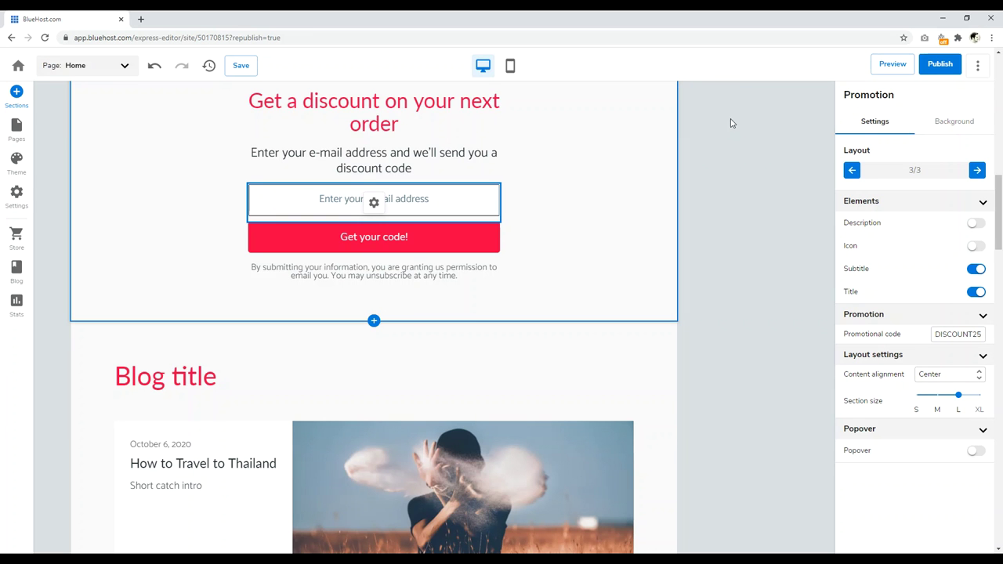
scroll(737, 204, up, 7)
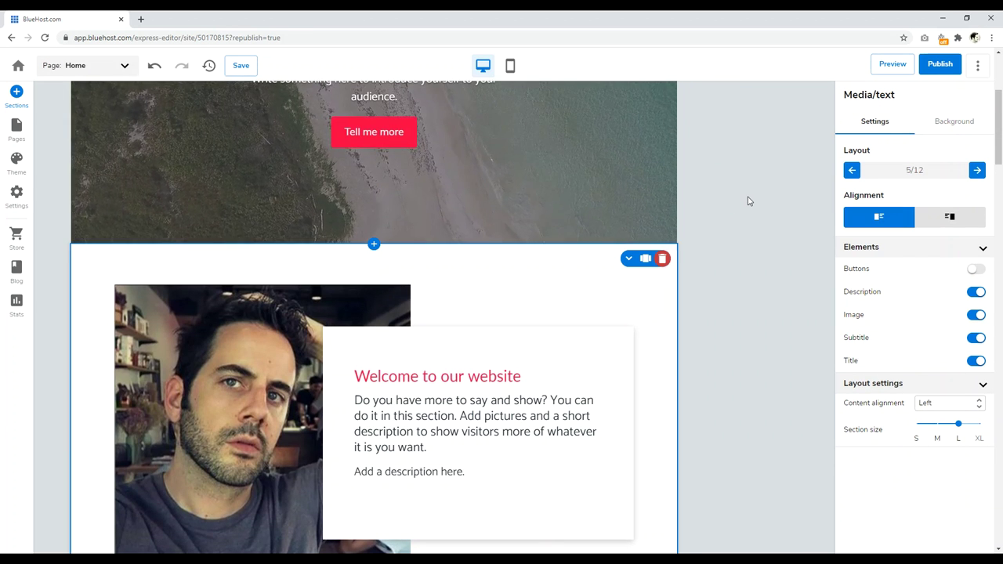